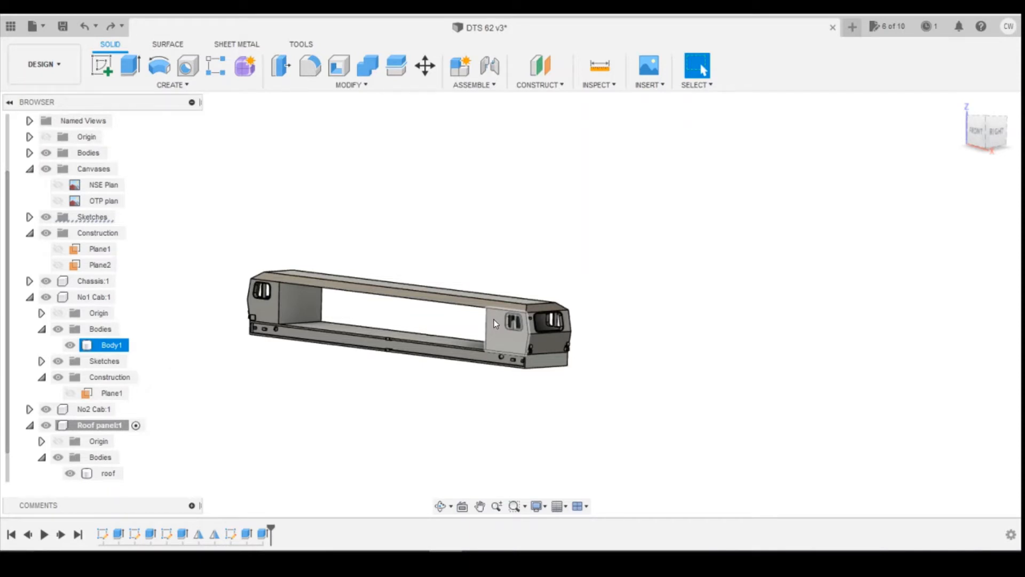
# Hide the roof body of the Roof panel component.
pyautogui.click(486, 289)
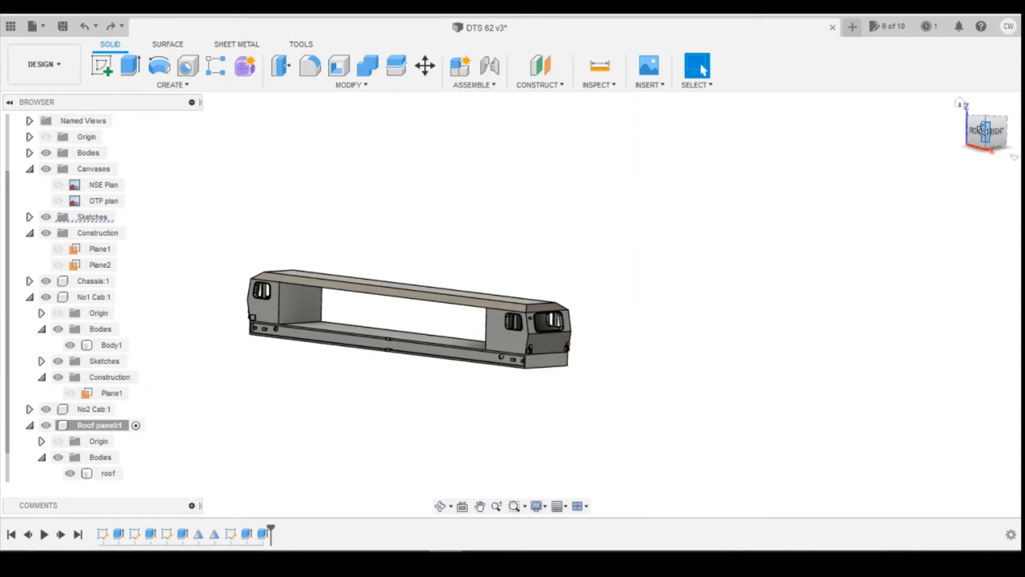
pyautogui.click(983, 130)
pyautogui.scroll(5, 303, 332)
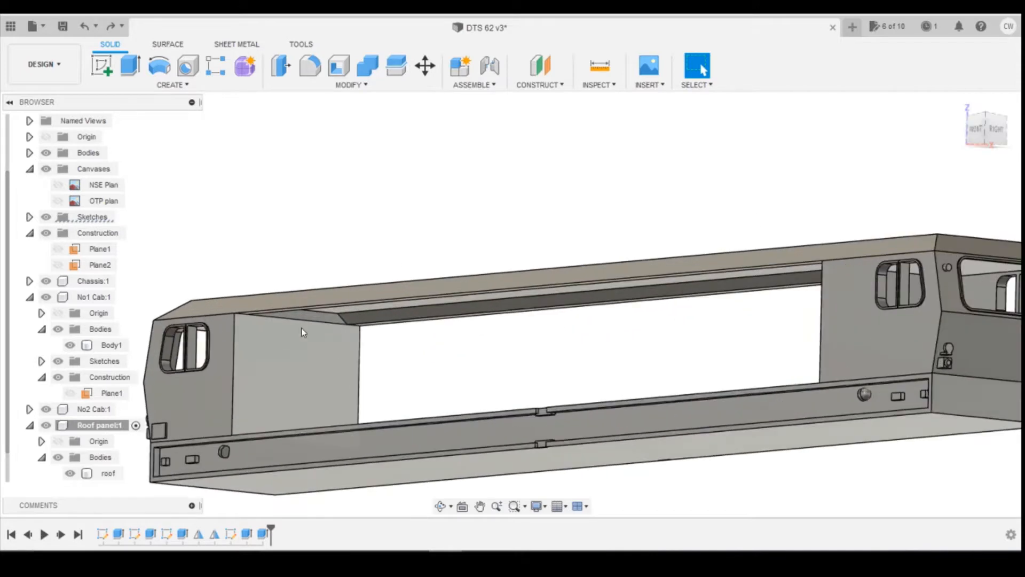
pyautogui.scroll(3, 307, 326)
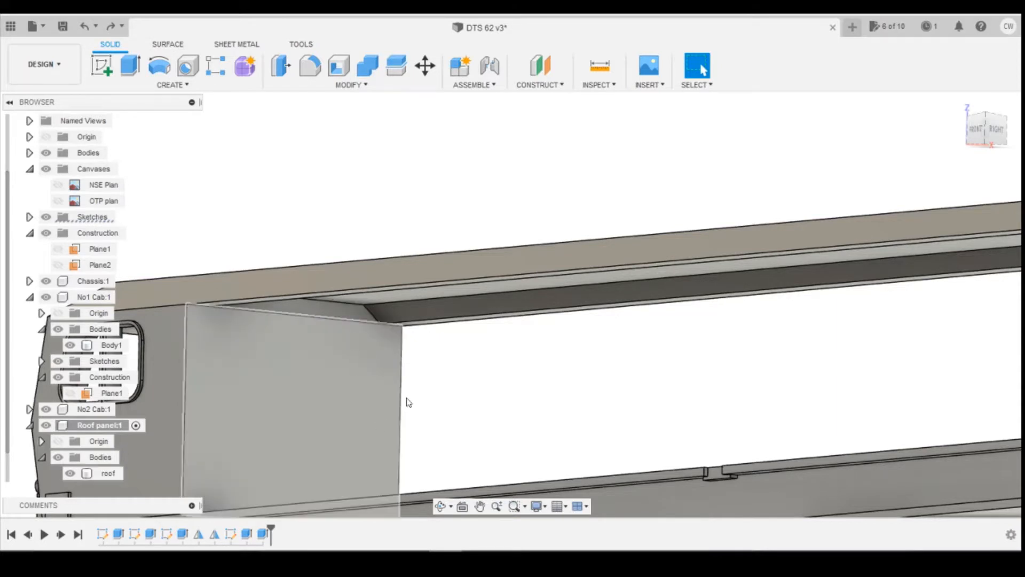
pyautogui.scroll(-2, 407, 401)
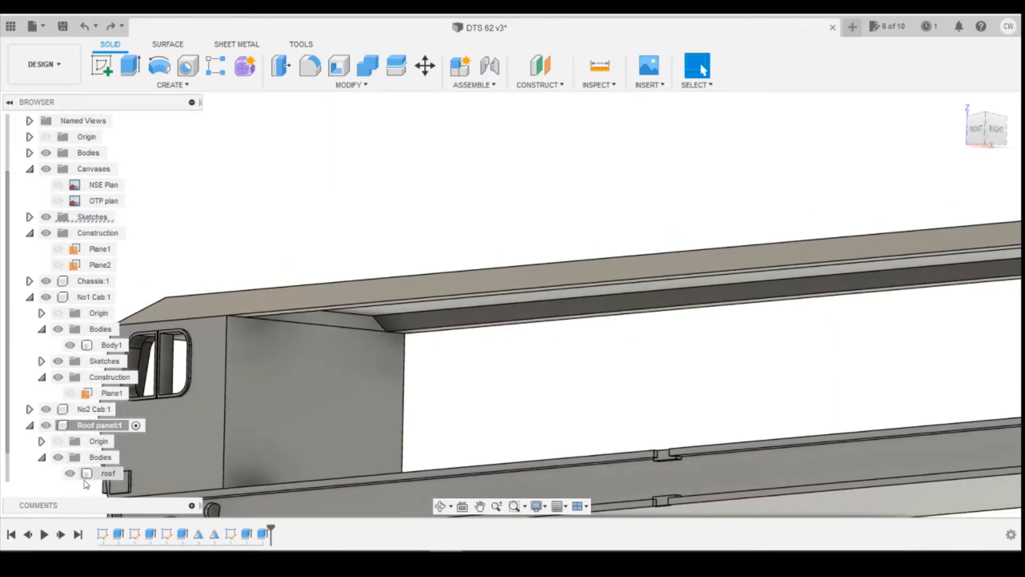
pyautogui.click(70, 473)
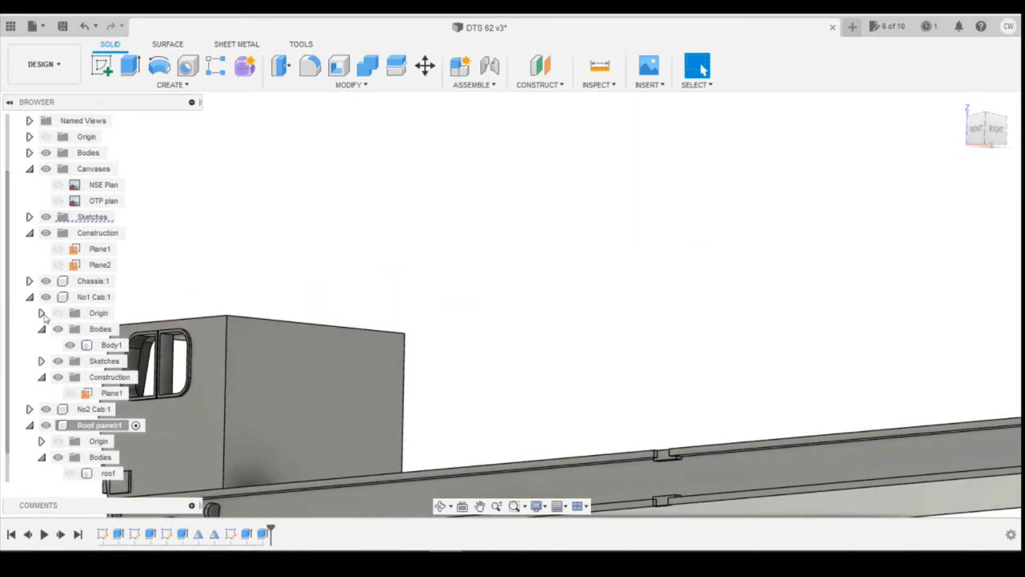
# Activate the No1 Cab component and hide the Chassis and No2 Cab components.
pyautogui.click(123, 298)
pyautogui.scroll(-5, 241, 343)
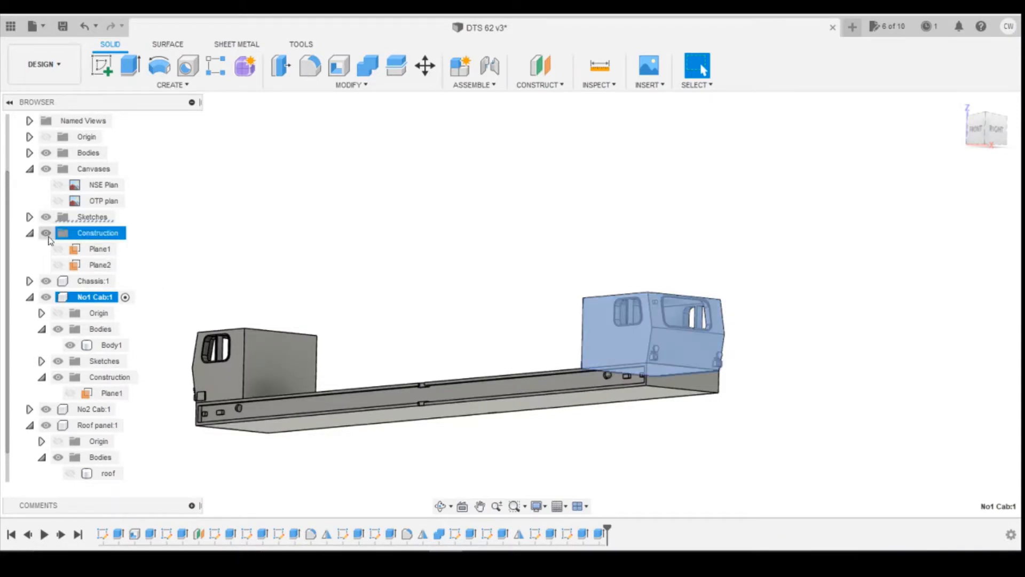
pyautogui.click(45, 282)
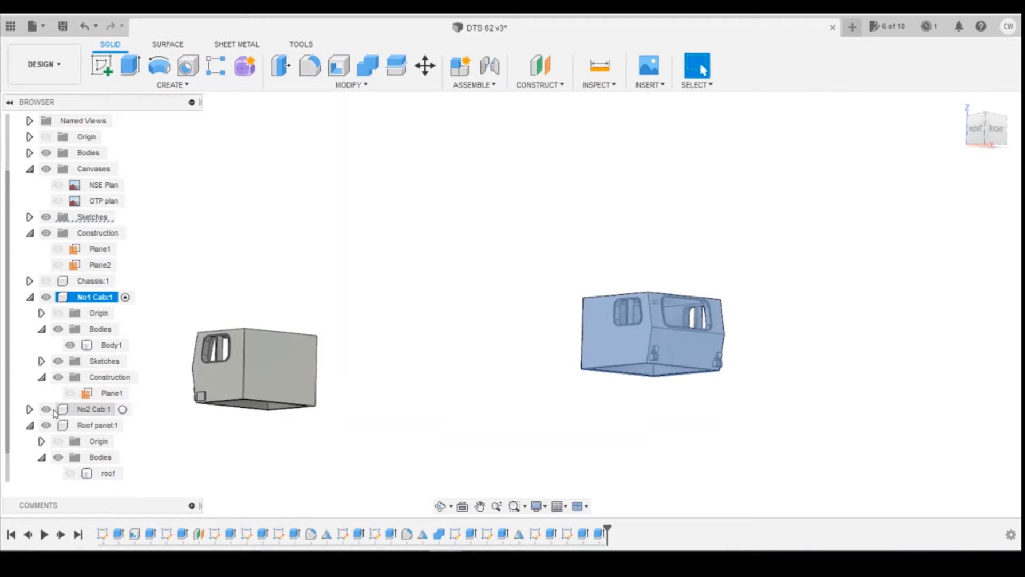
pyautogui.click(46, 409)
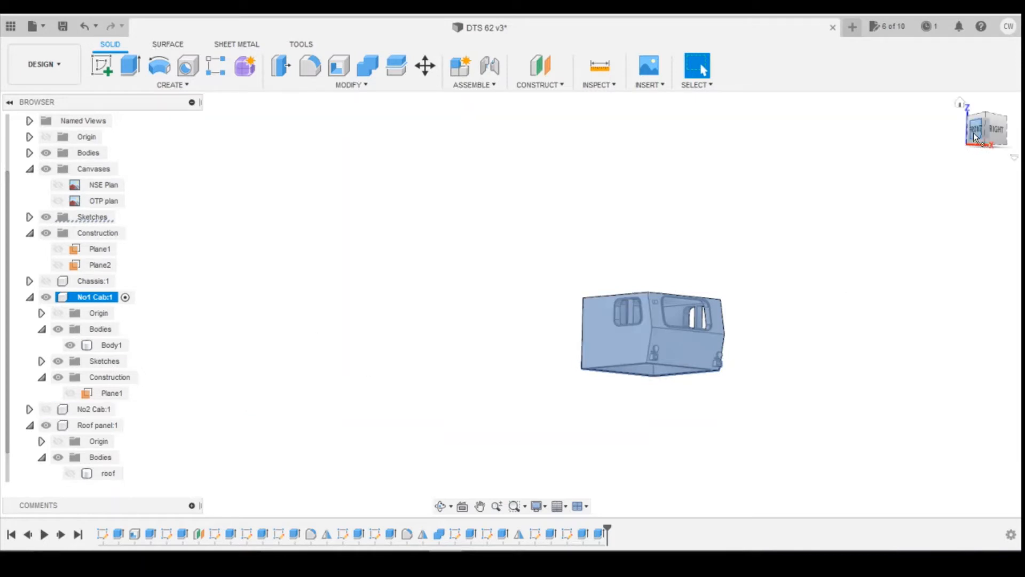
# Examine the No1 cab's flat inner end and consult the DTS measurements drawing in Photos.
pyautogui.moveTo(984, 138)
pyautogui.mouseDown()
pyautogui.moveTo(995, 132)
pyautogui.moveTo(966, 133)
pyautogui.mouseUp()
pyautogui.click(609, 282)
pyautogui.scroll(5, 450, 304)
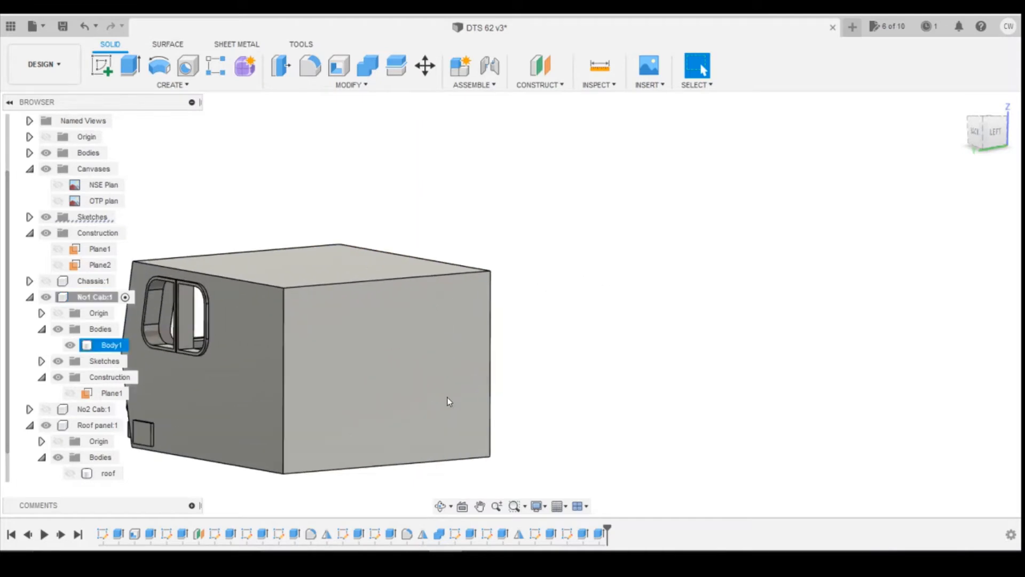
pyautogui.scroll(-2, 477, 319)
pyautogui.moveTo(380, 550)
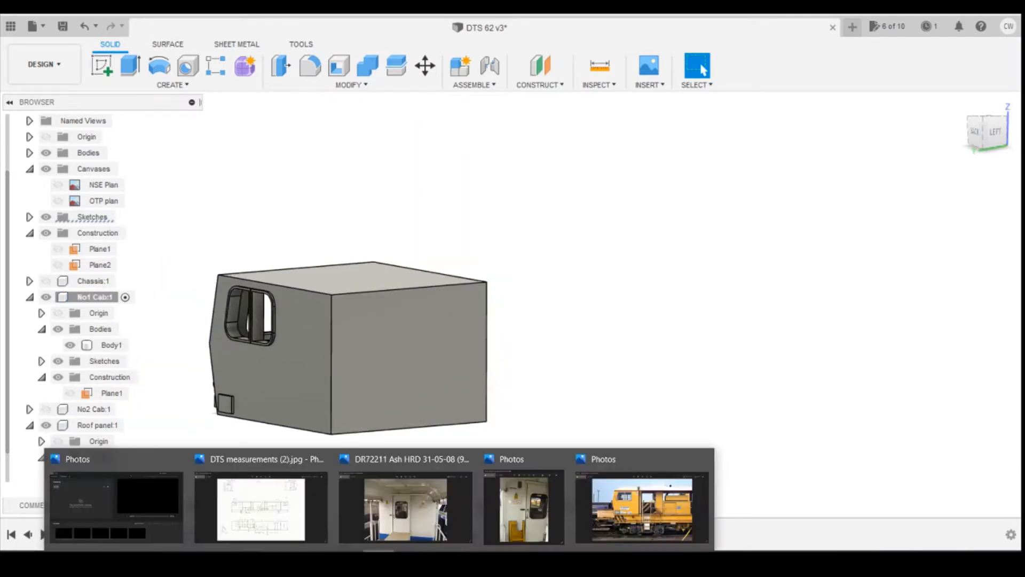
pyautogui.click(279, 510)
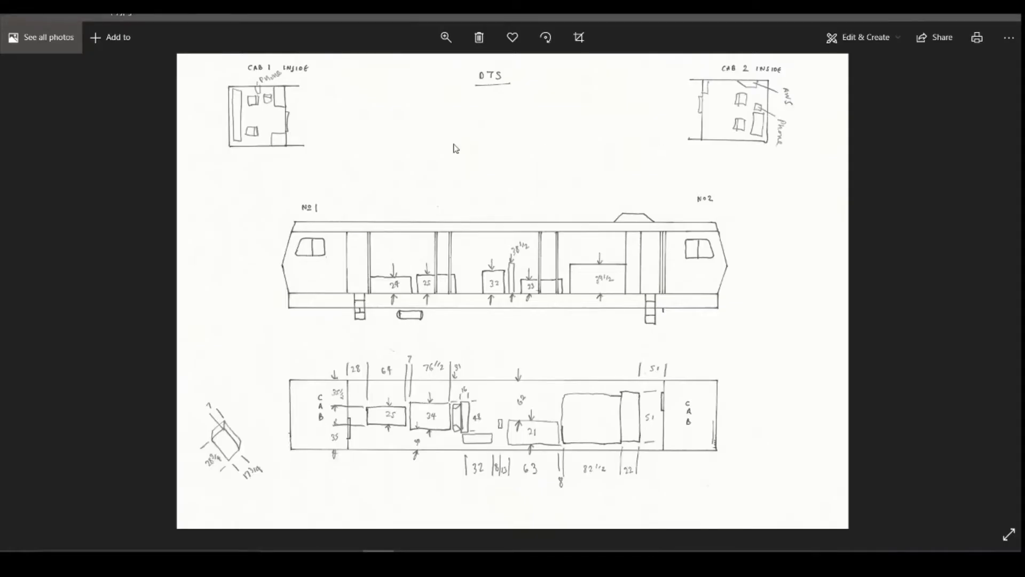
pyautogui.scroll(1, 456, 149)
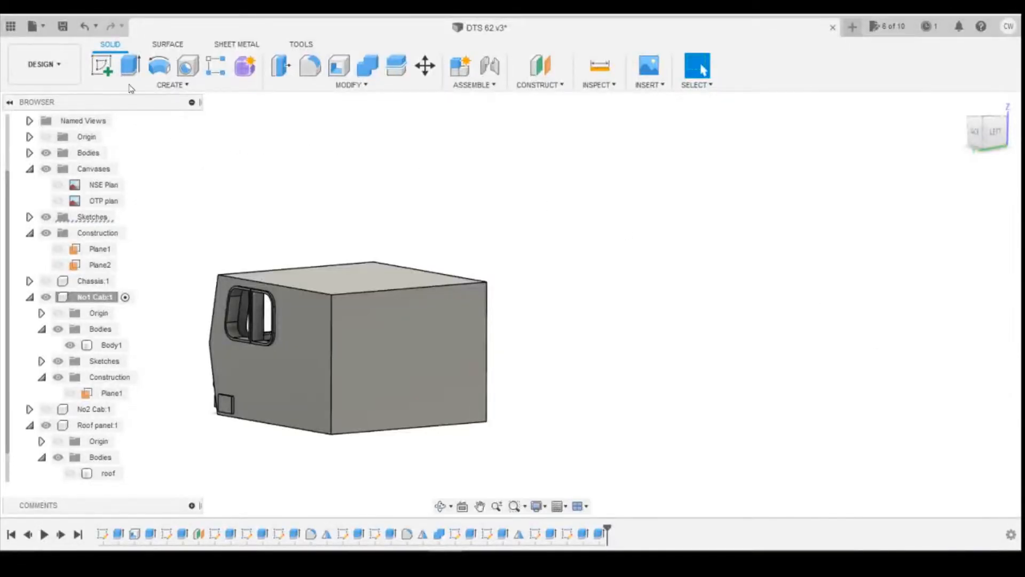
# Sketch a door rectangle about 6.4 mm wide on the cab's inner end face, from its lower edge to above its upper edge.
pyautogui.click(101, 66)
pyautogui.click(424, 348)
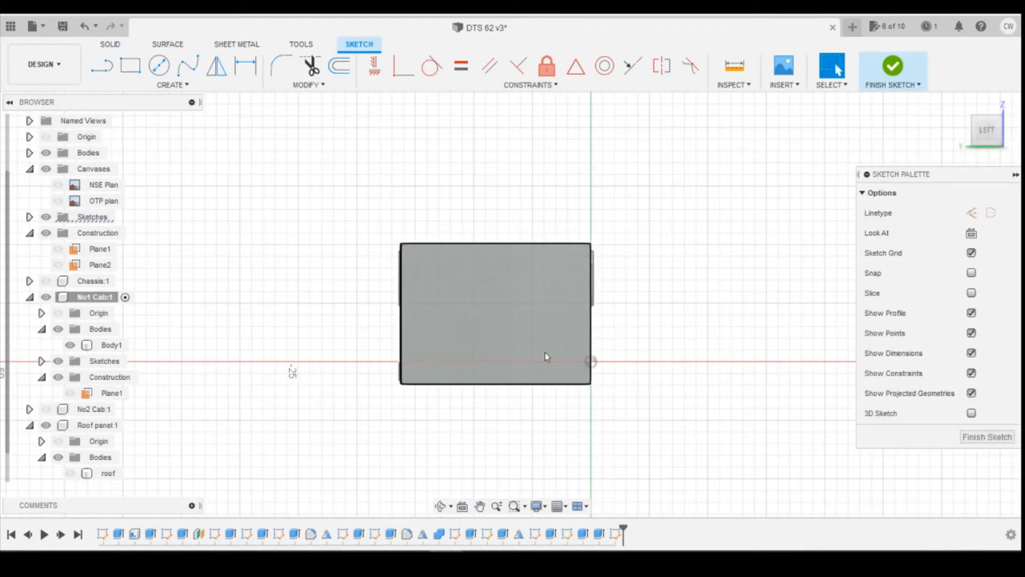
pyautogui.press('r')
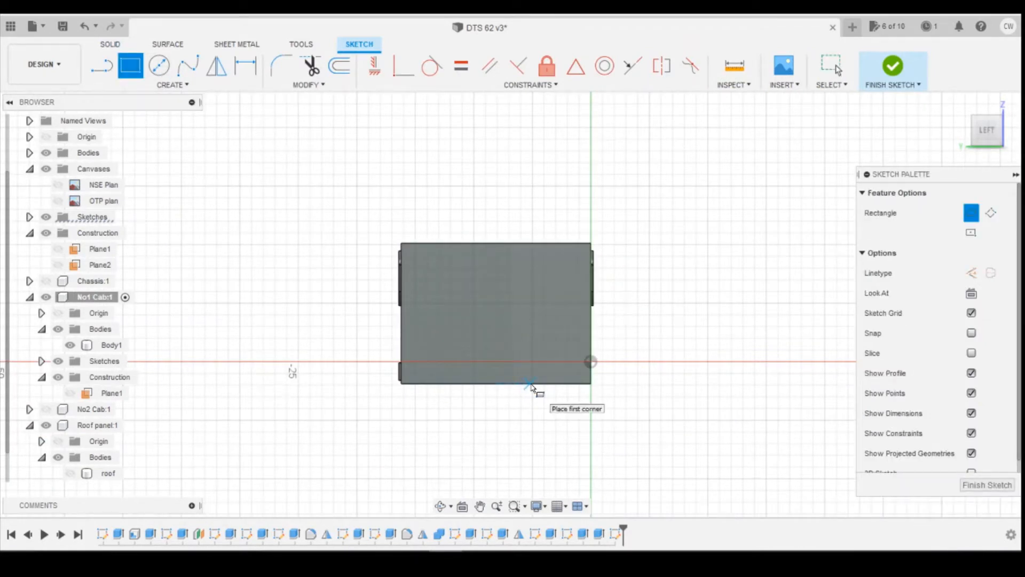
pyautogui.click(530, 385)
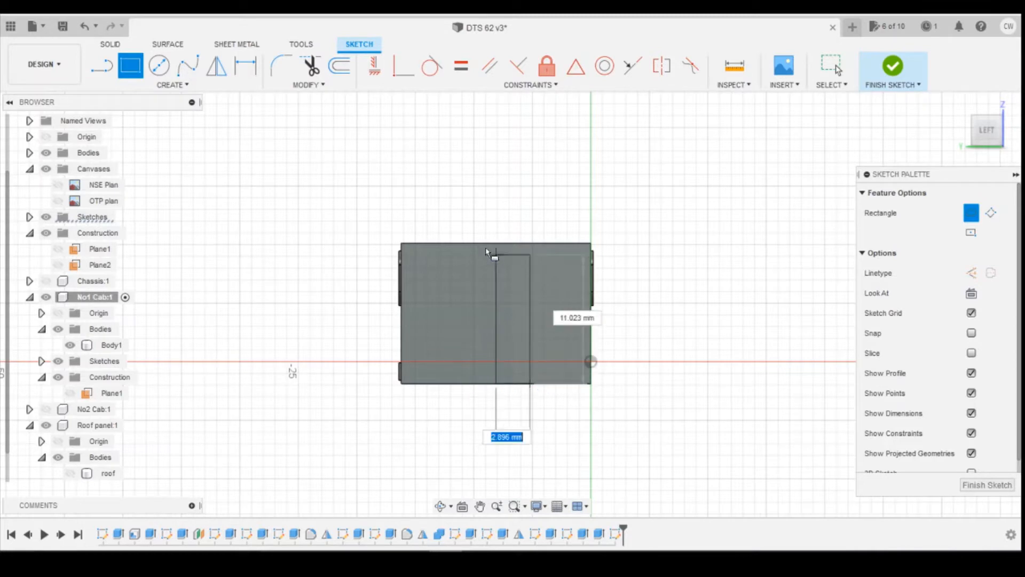
pyautogui.click(456, 211)
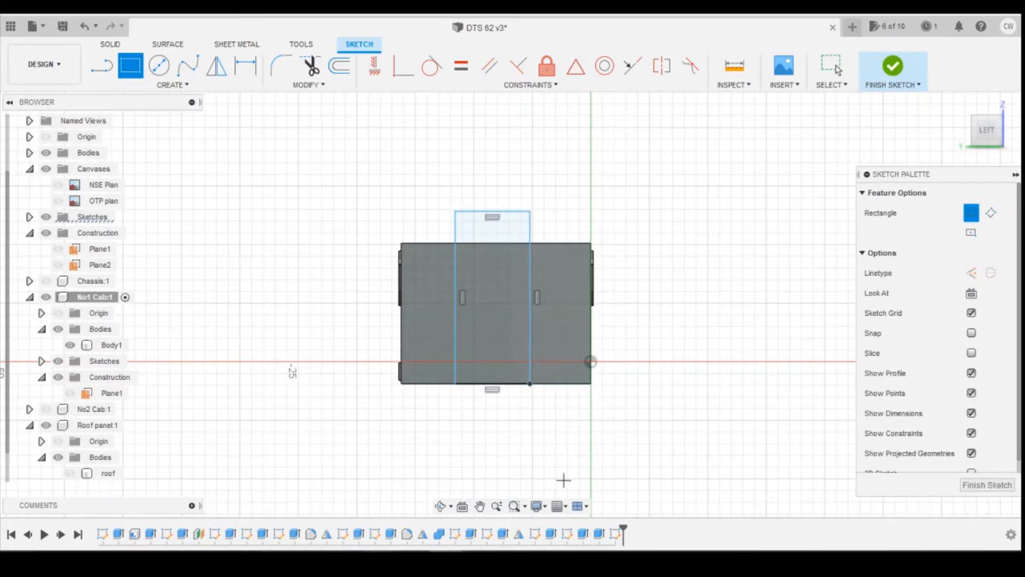
# Check the door width on the DTS drawing in Photos and convert 28 inches to millimetres in the Bing converter.
pyautogui.click(270, 492)
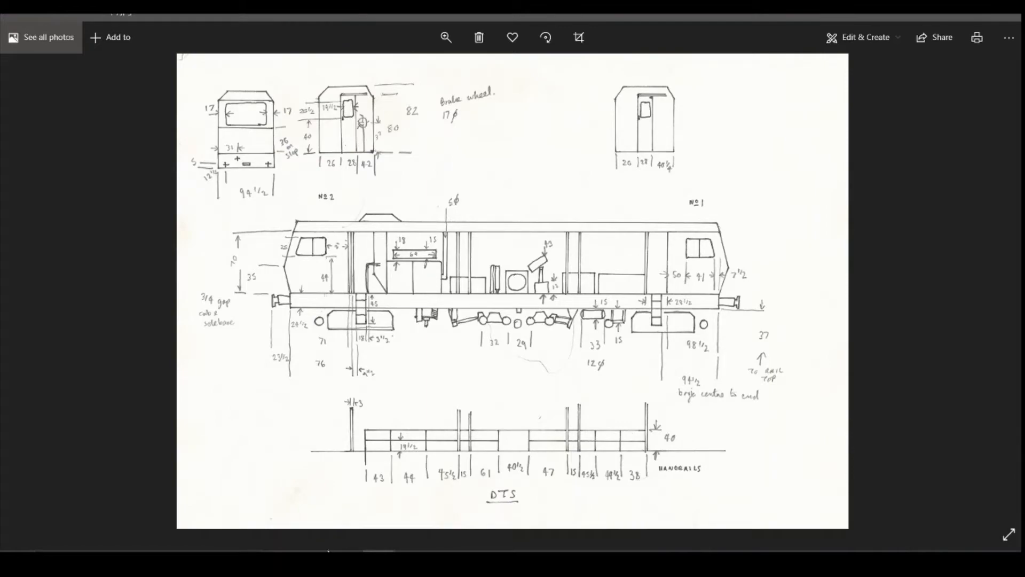
pyautogui.click(347, 562)
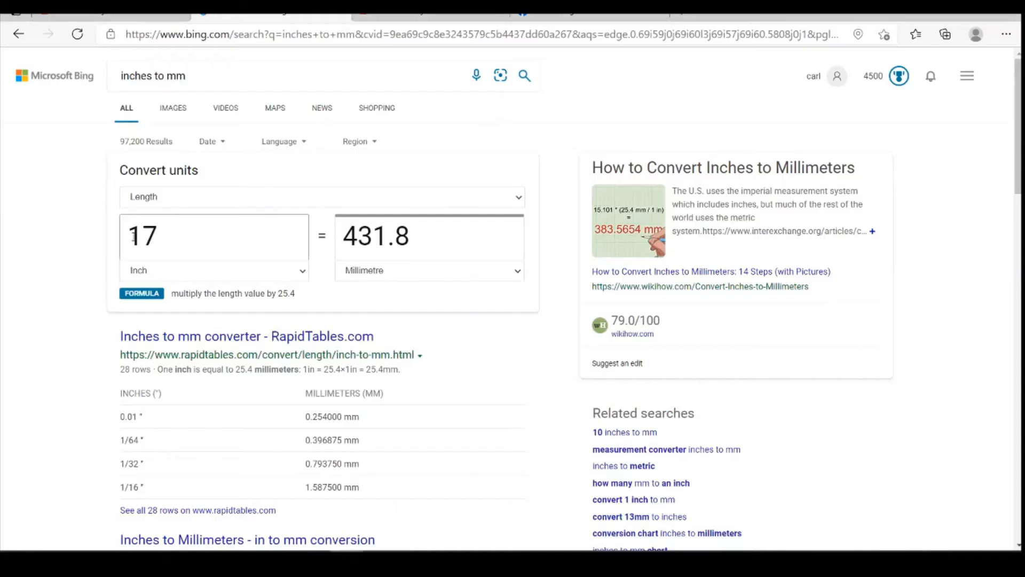
pyautogui.moveTo(160, 246); pyautogui.dragTo(81, 241)
pyautogui.write('28')
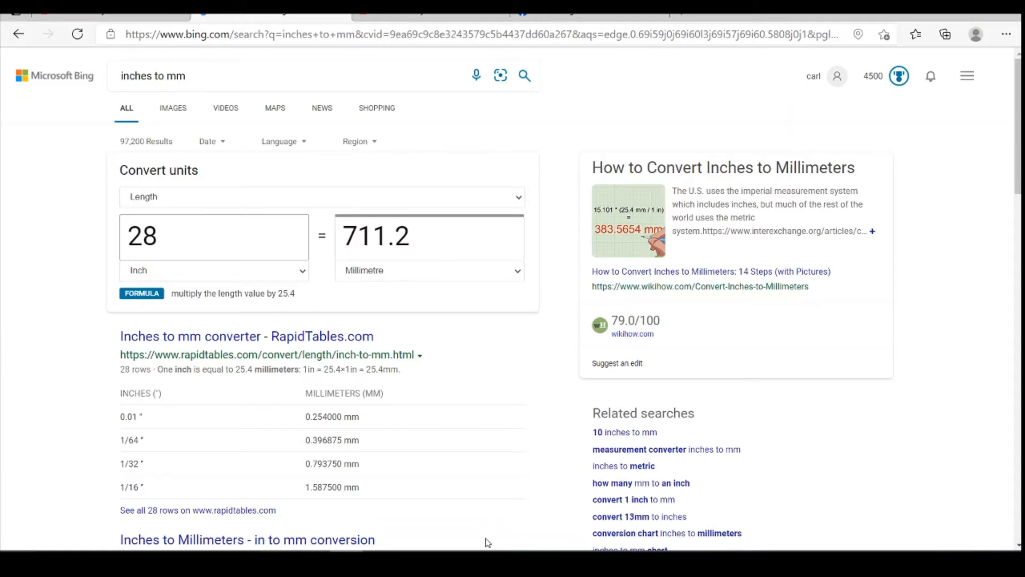
pyautogui.click(447, 563)
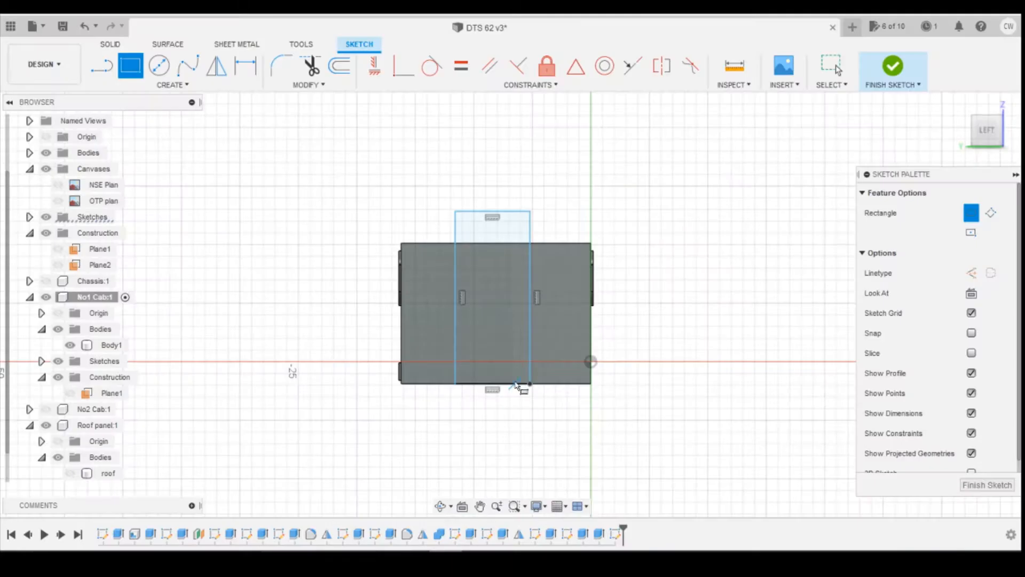
# Dimension the door rectangle's width in the Fusion sketch as 711/148 mm.
pyautogui.press('d')
pyautogui.click(514, 384)
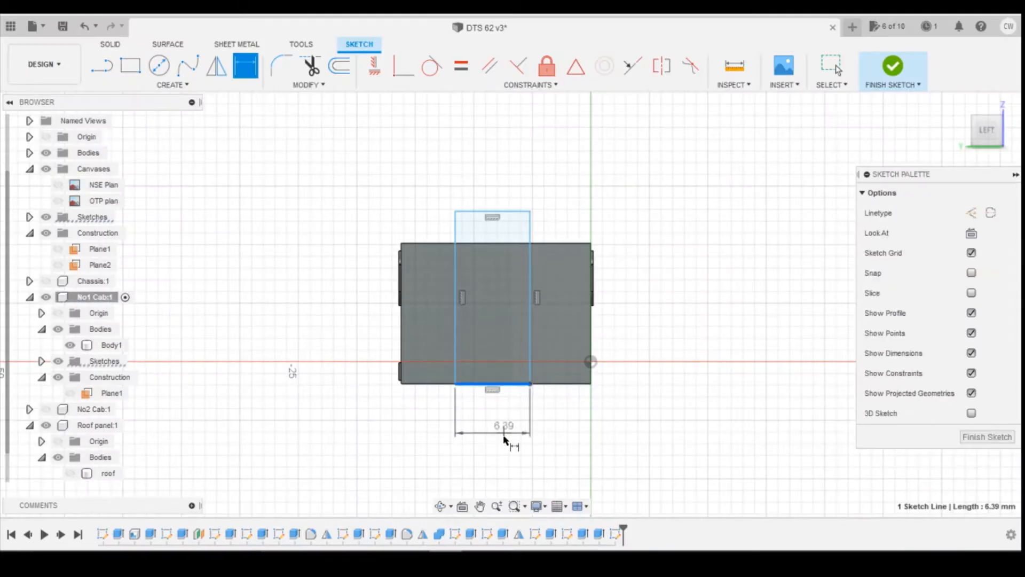
pyautogui.click(544, 450)
pyautogui.write('711')
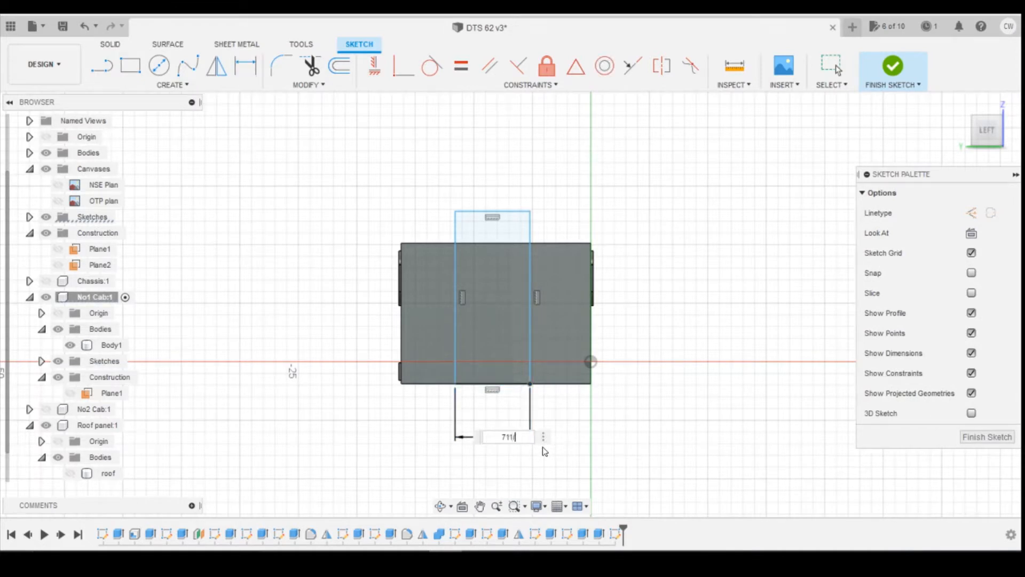
pyautogui.write('/148')
pyautogui.press('Return')
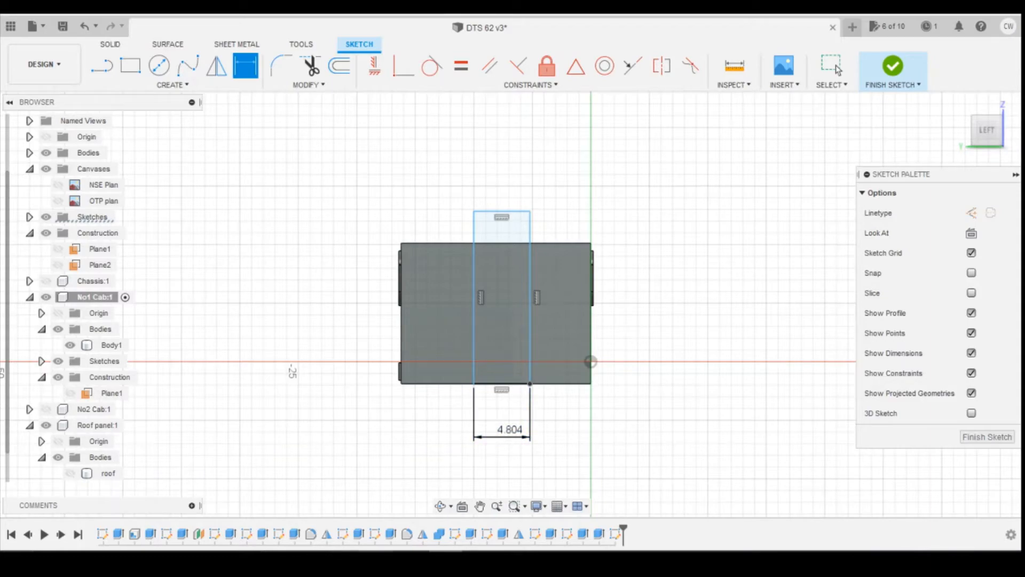
# Check the door's side offset on the DTS drawing in Photos and convert 26 inches to millimetres in the Bing converter.
pyautogui.moveTo(380, 551)
pyautogui.click(300, 515)
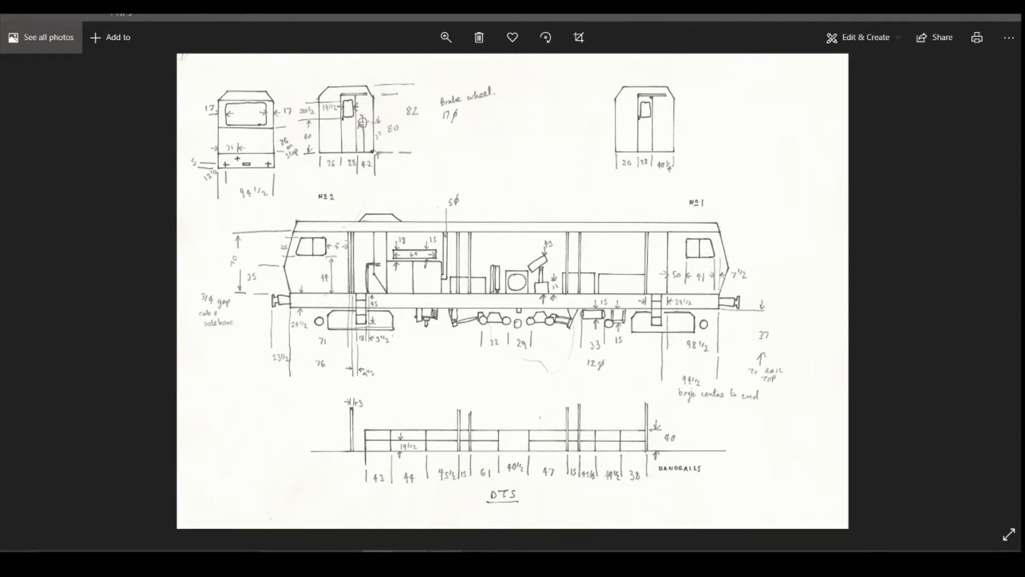
pyautogui.moveTo(380, 551)
pyautogui.click(348, 552)
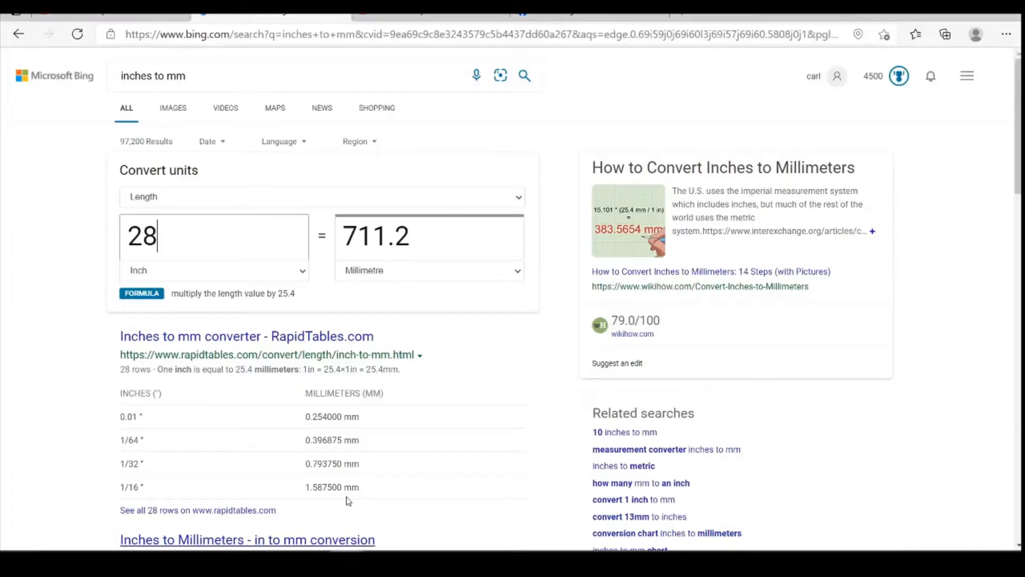
pyautogui.moveTo(196, 236); pyautogui.dragTo(153, 233)
pyautogui.write('6')
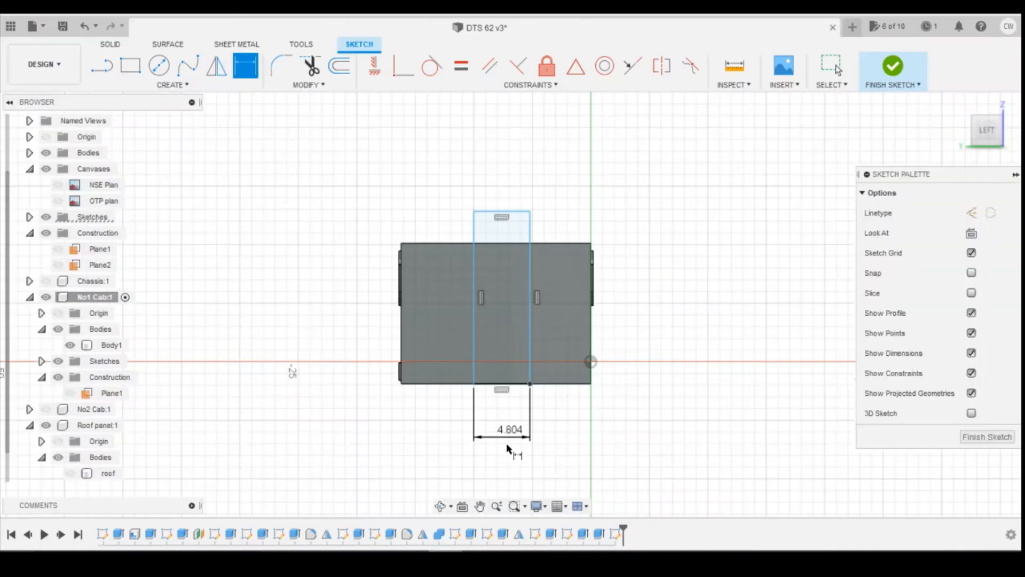
# Dimension the distance from the cab face's lower corner to the door rectangle's nearest corner in Fusion as 660.4/148 mm.
pyautogui.press('Return')
pyautogui.click(401, 383)
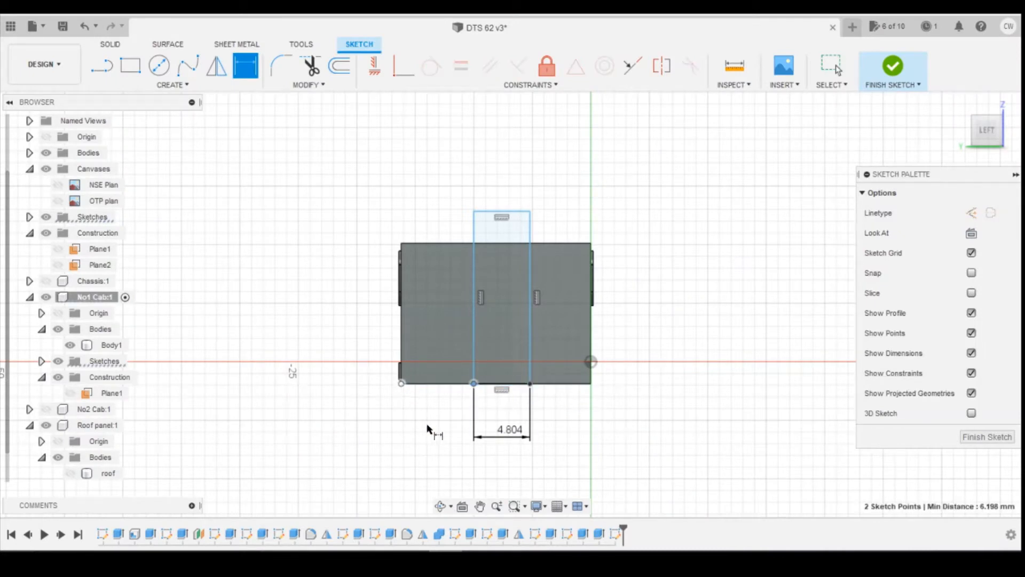
pyautogui.click(458, 437)
pyautogui.write('660.')
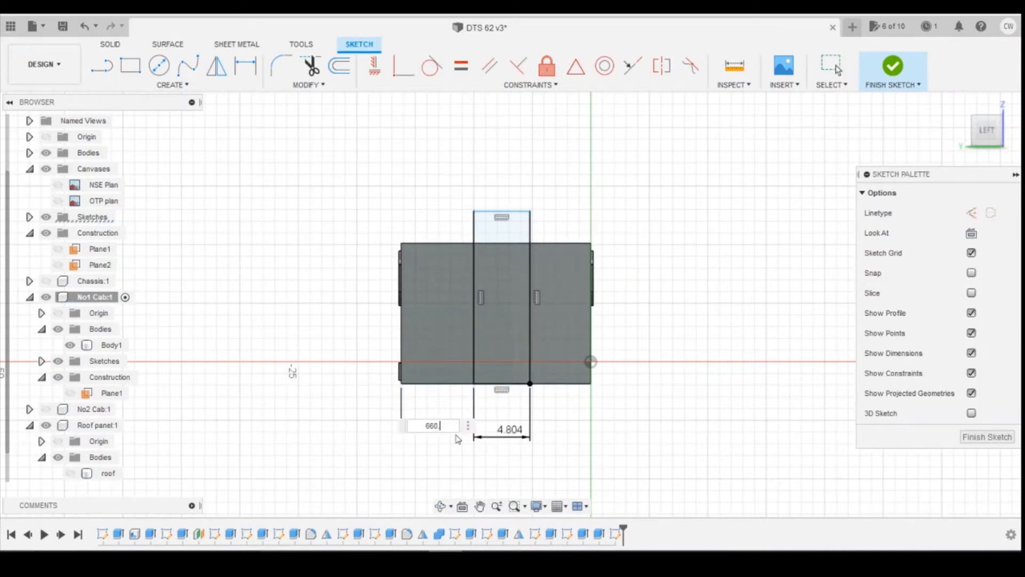
pyautogui.write('4/148')
pyautogui.press('Return')
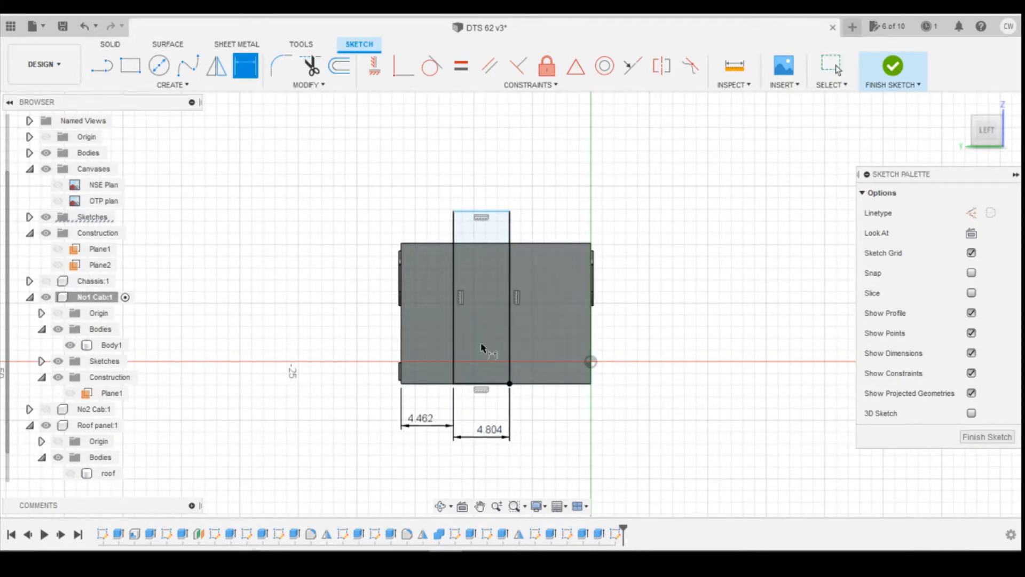
# Check the door height on the DTS drawing in Photos and convert 80 inches to millimetres in the Bing converter.
pyautogui.click(288, 531)
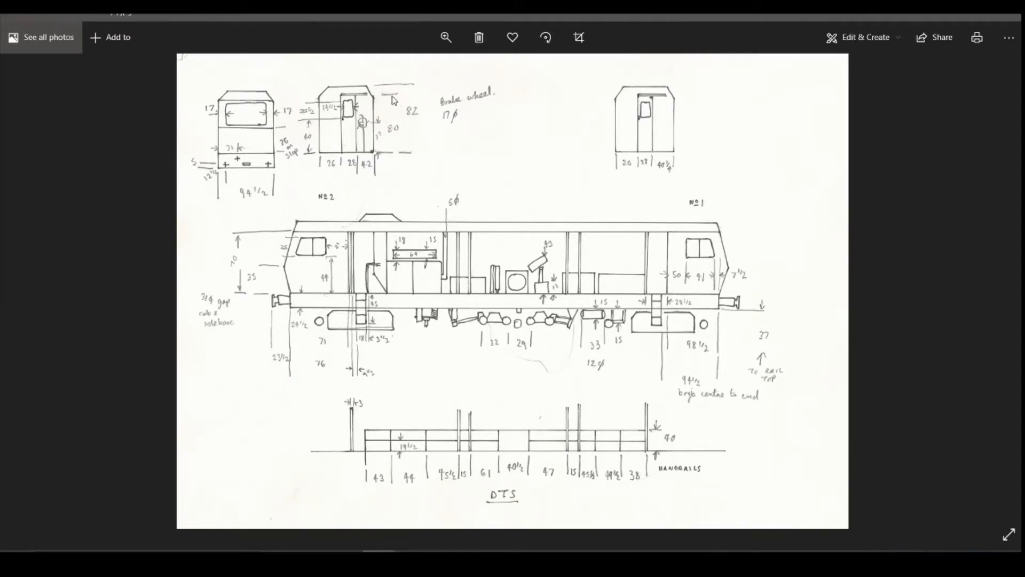
pyautogui.scroll(1, 373, 96)
pyautogui.scroll(-1, 373, 96)
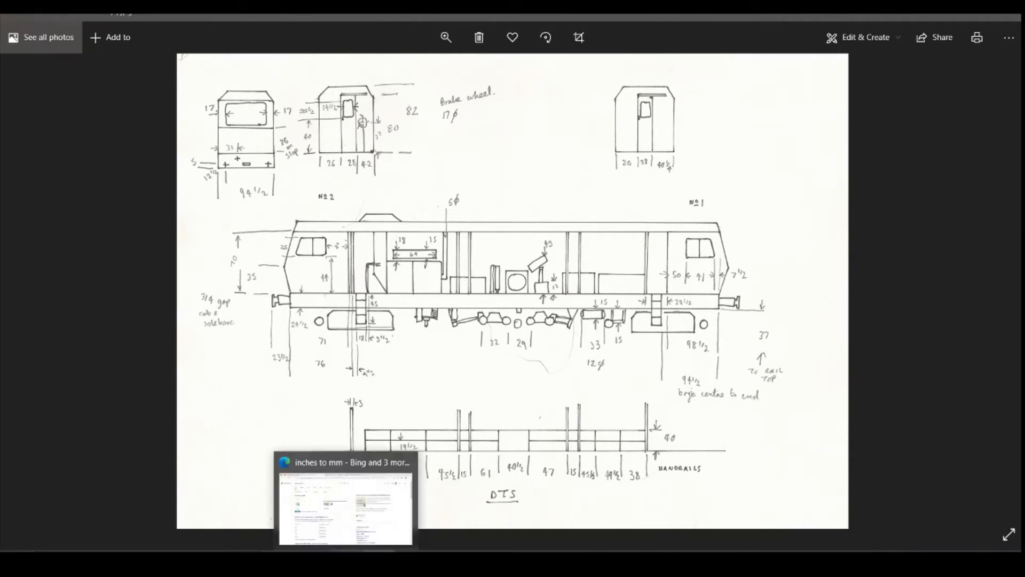
pyautogui.click(347, 562)
pyautogui.moveTo(170, 233); pyautogui.dragTo(60, 229)
pyautogui.write('80')
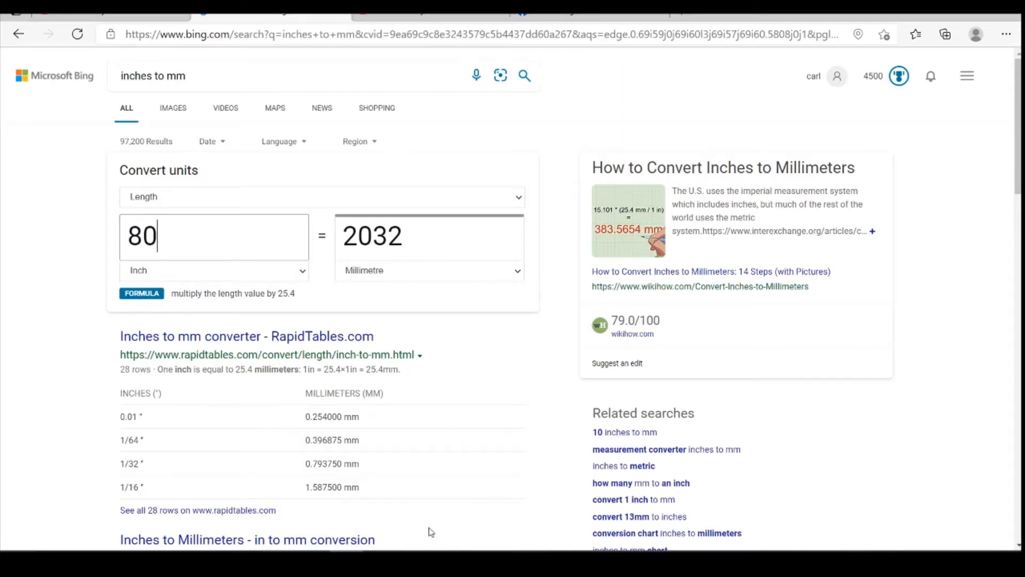
pyautogui.click(444, 562)
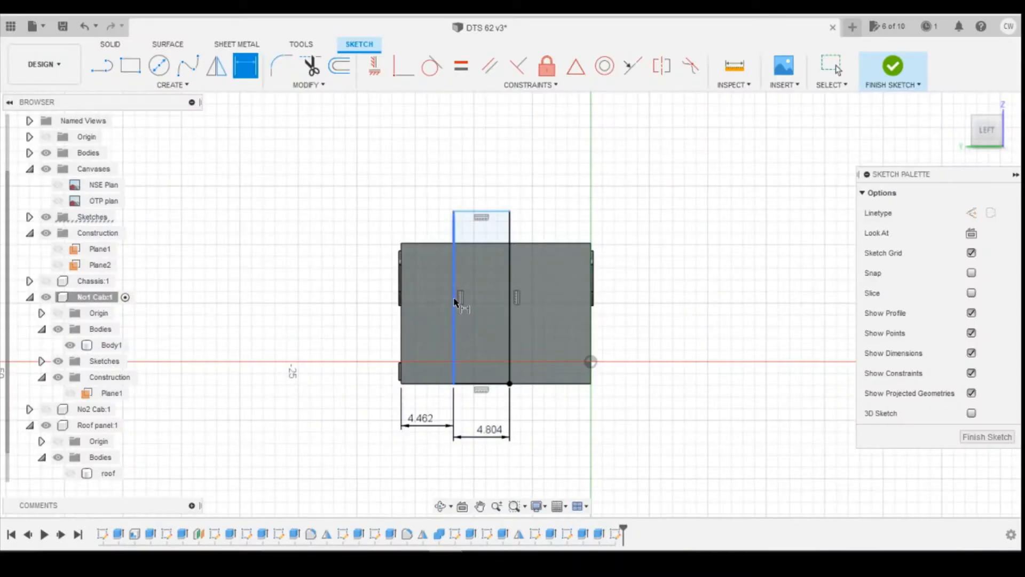
# Dimension the door rectangle's height as 2032/148 mm.
pyautogui.click(453, 300)
pyautogui.click(303, 317)
pyautogui.write('2')
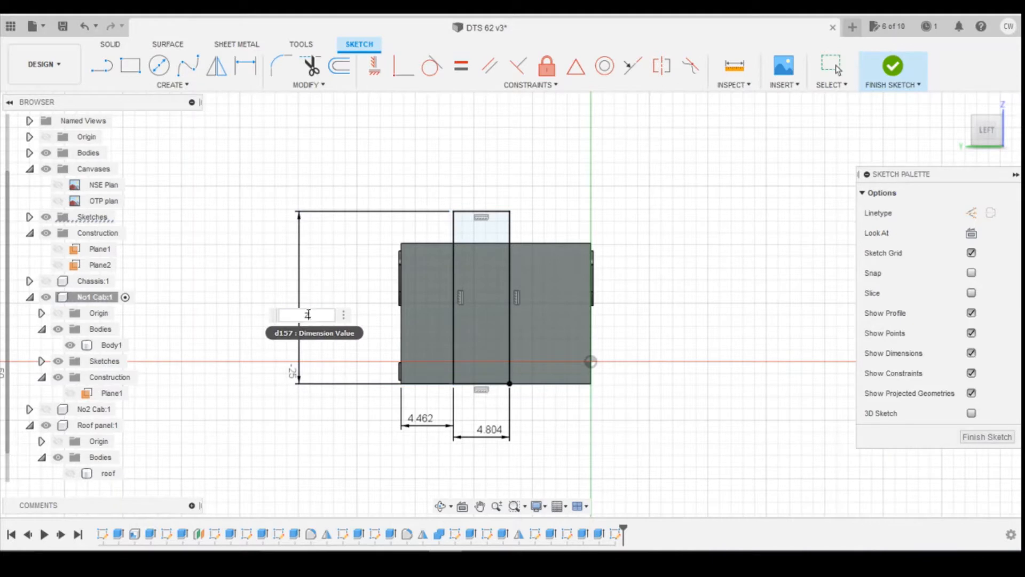
pyautogui.write('032.148')
pyautogui.press('Return')
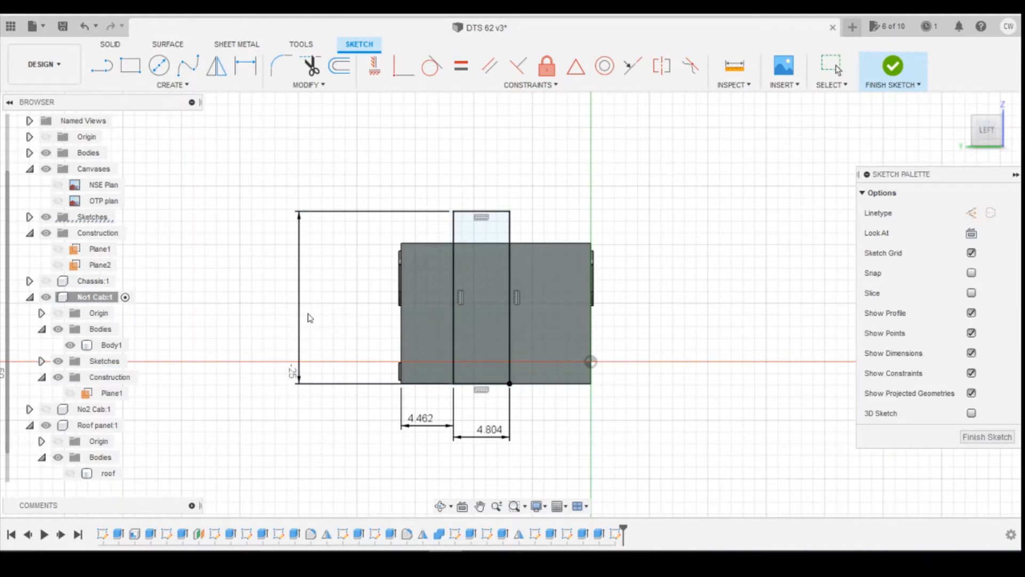
# Show the roof body and examine from several angles how the door rectangle's upper edge sits against the roof.
pyautogui.press('d')
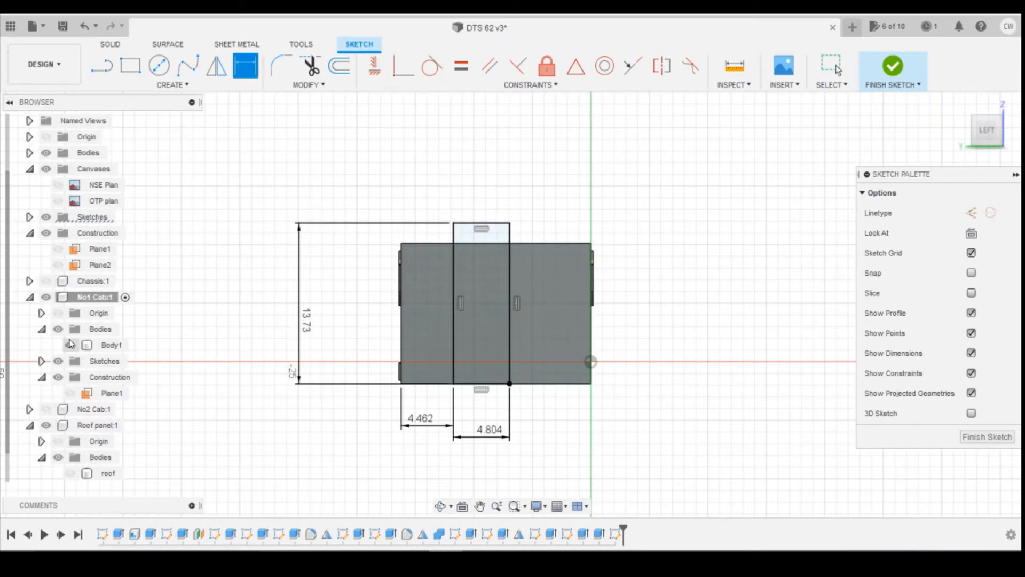
pyautogui.click(70, 473)
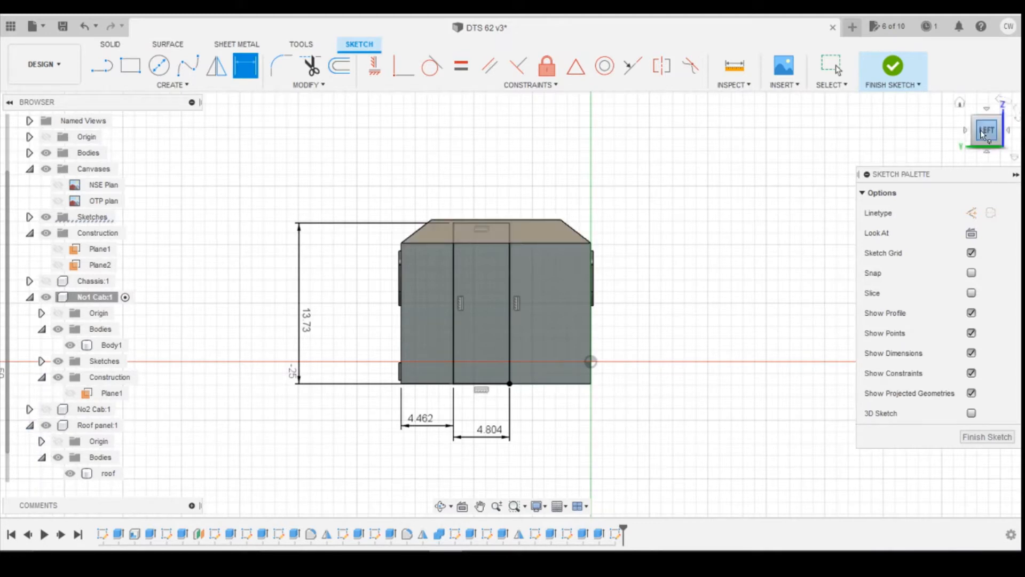
pyautogui.moveTo(988, 138); pyautogui.dragTo(997, 125)
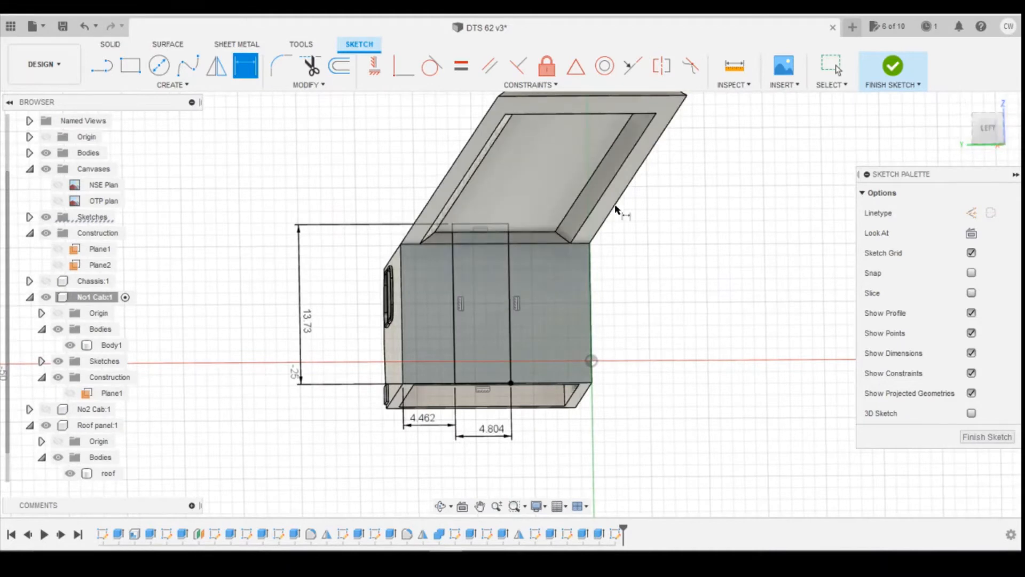
pyautogui.scroll(1, 536, 231)
pyautogui.scroll(2, 535, 231)
pyautogui.scroll(-2, 481, 224)
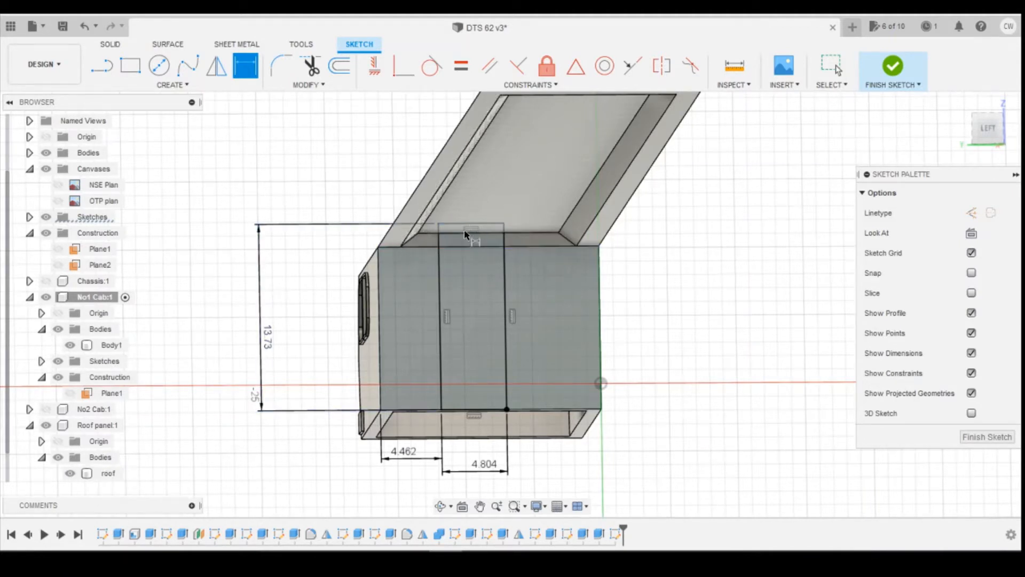
pyautogui.click(988, 130)
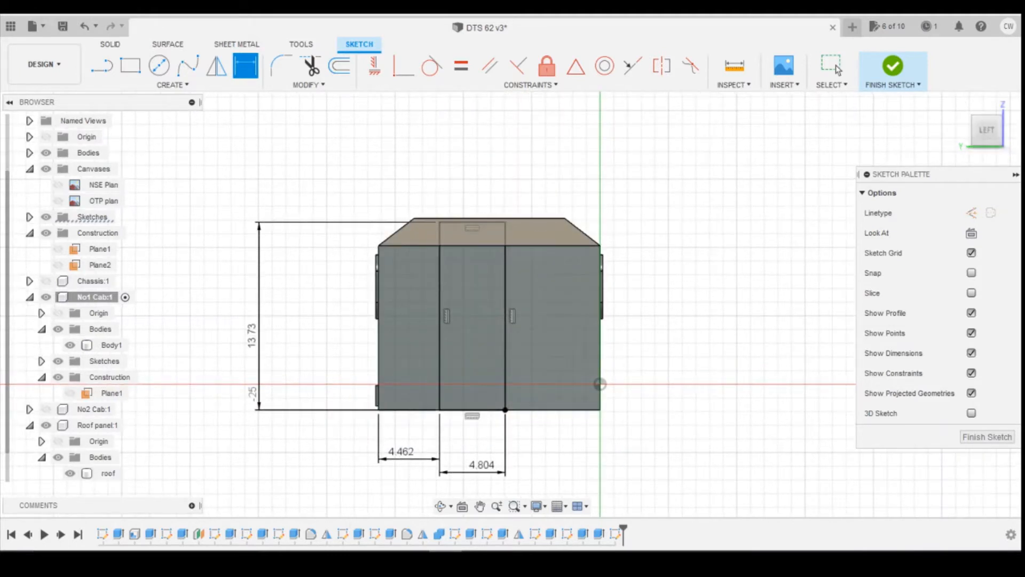
pyautogui.moveTo(988, 131)
pyautogui.mouseDown()
pyautogui.moveTo(998, 124)
pyautogui.moveTo(993, 137)
pyautogui.moveTo(984, 122)
pyautogui.mouseUp()
pyautogui.click(985, 126)
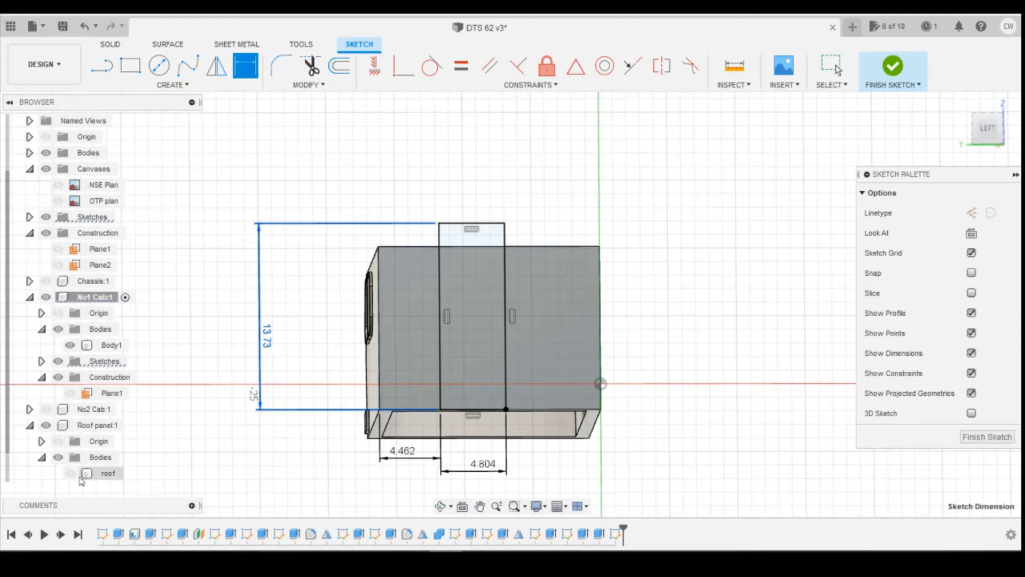
pyautogui.press('Escape')
# Delete the height dimension of the door rectangle.
pyautogui.doubleClick(268, 333)
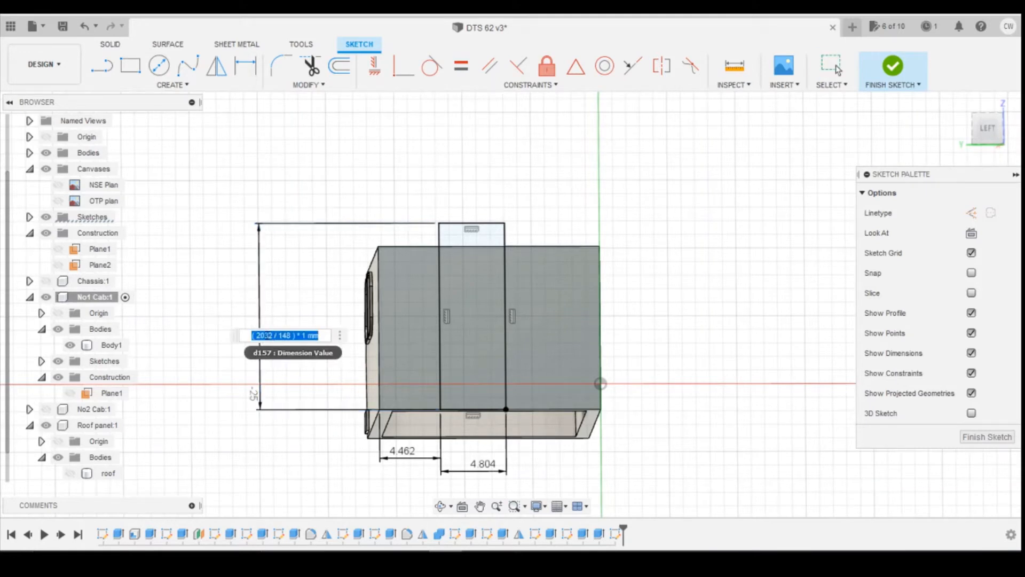
pyautogui.press('BackSpace')
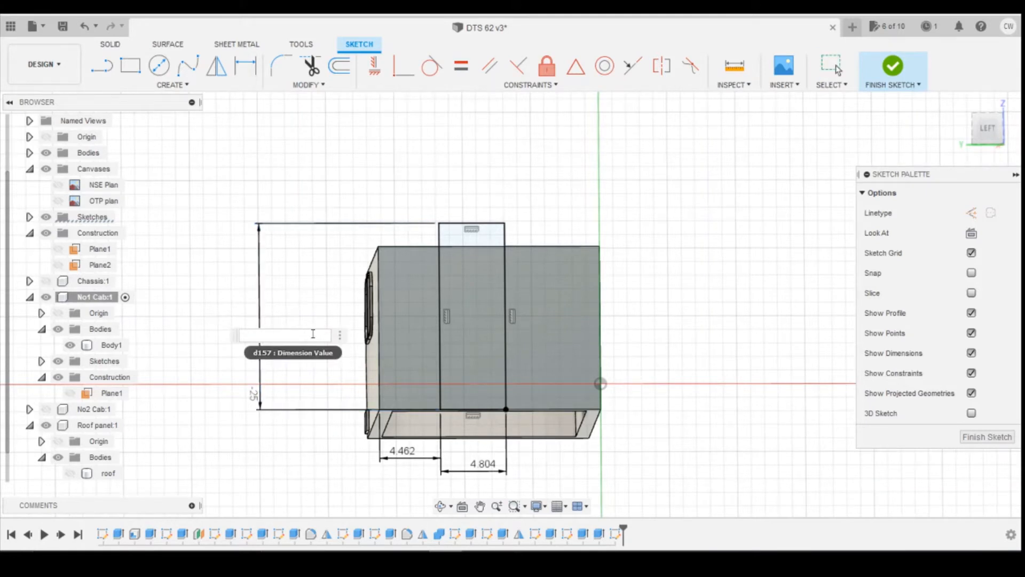
pyautogui.press('Escape')
pyautogui.click(268, 346)
pyautogui.press('Delete')
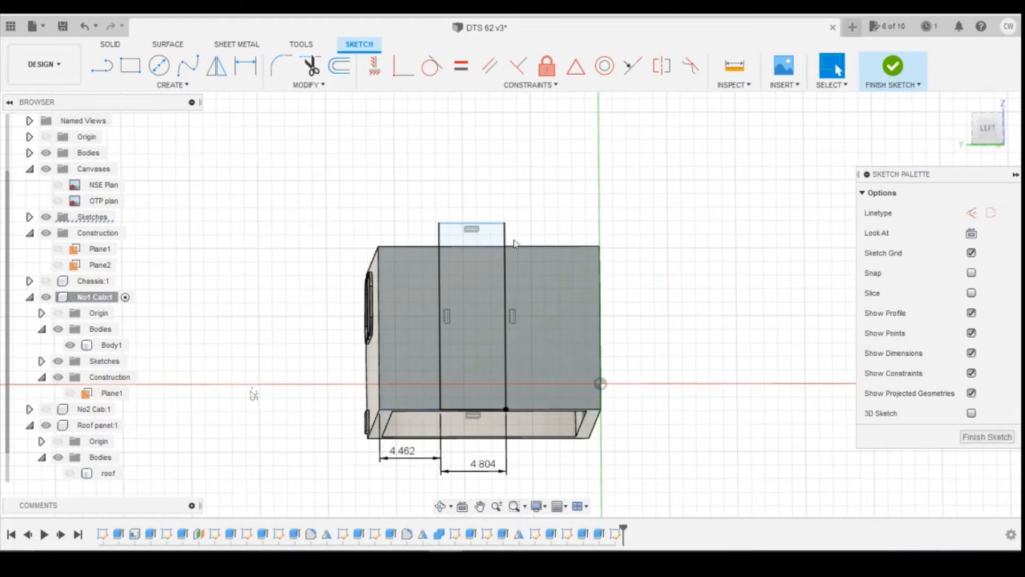
# Lower the door rectangle's upper edge to sit below the roof's inner top edge, checking it against the displayed roof body.
pyautogui.moveTo(492, 222); pyautogui.dragTo(492, 232)
pyautogui.click(70, 473)
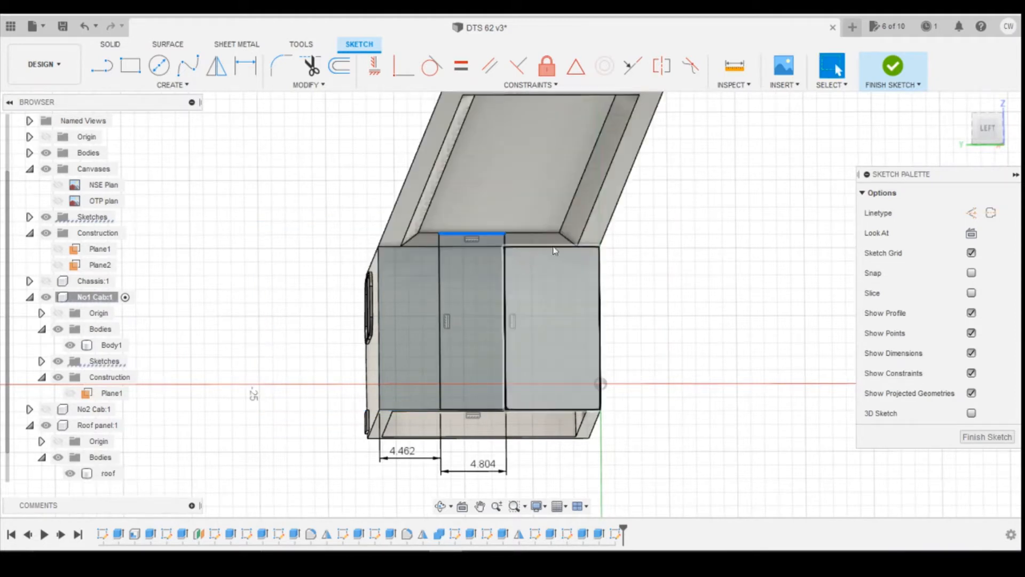
pyautogui.scroll(5, 437, 235)
pyautogui.moveTo(436, 234); pyautogui.dragTo(438, 243)
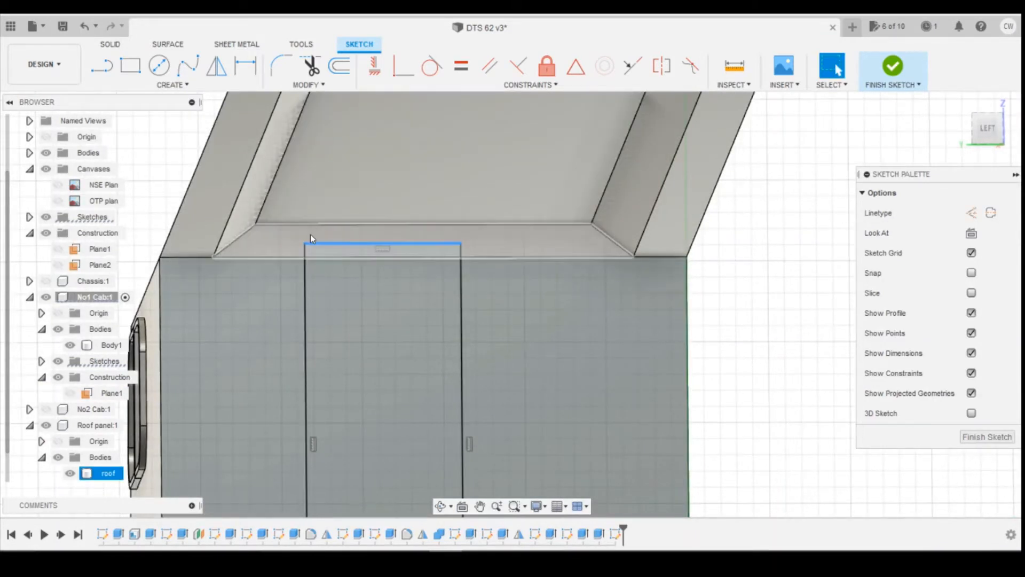
pyautogui.moveTo(999, 137); pyautogui.dragTo(1005, 134)
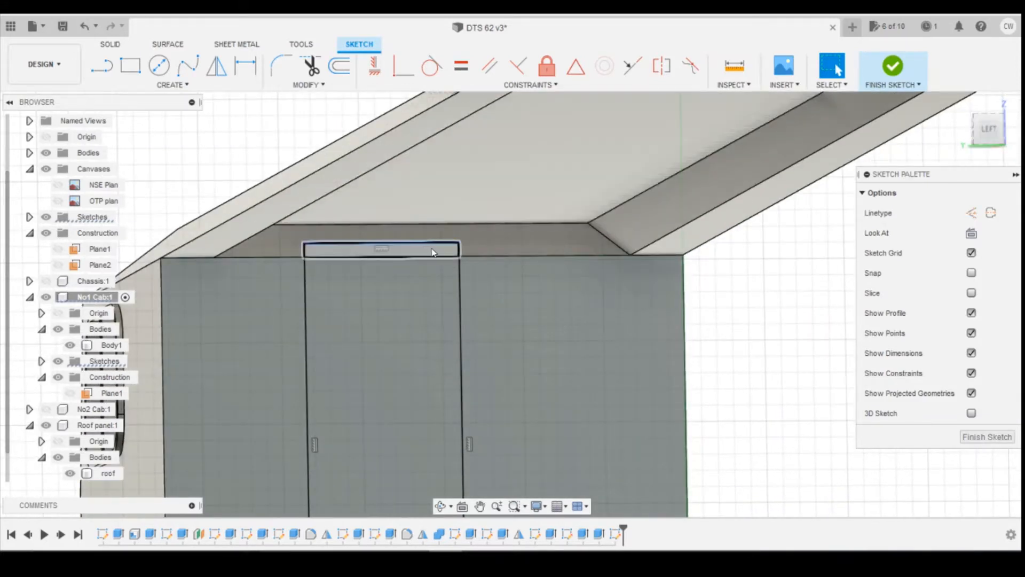
pyautogui.scroll(-4, 416, 251)
pyautogui.click(418, 243)
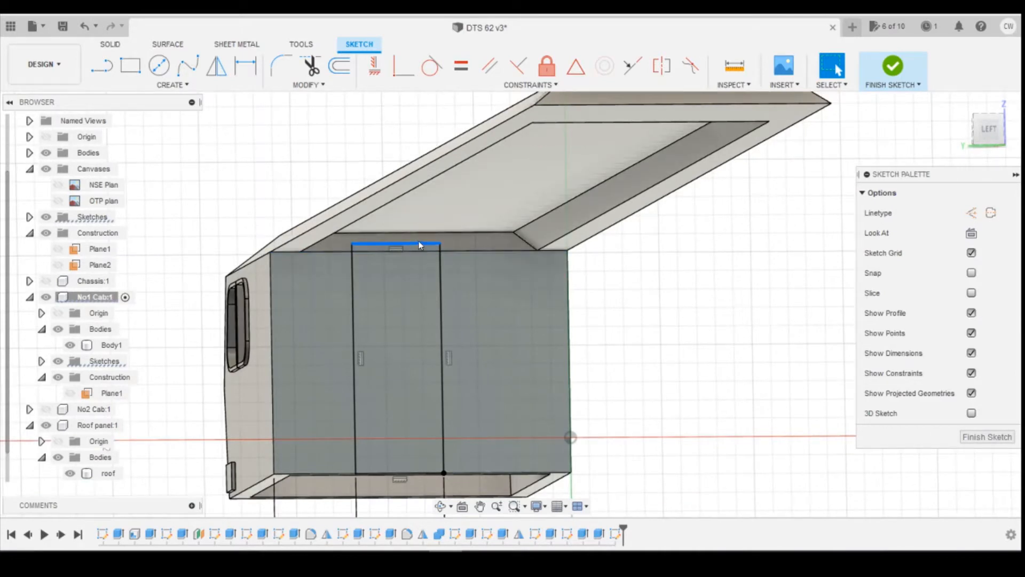
# Hide the roof body and dimension the door rectangle's height as 12.4 mm.
pyautogui.click(70, 473)
pyautogui.press('d')
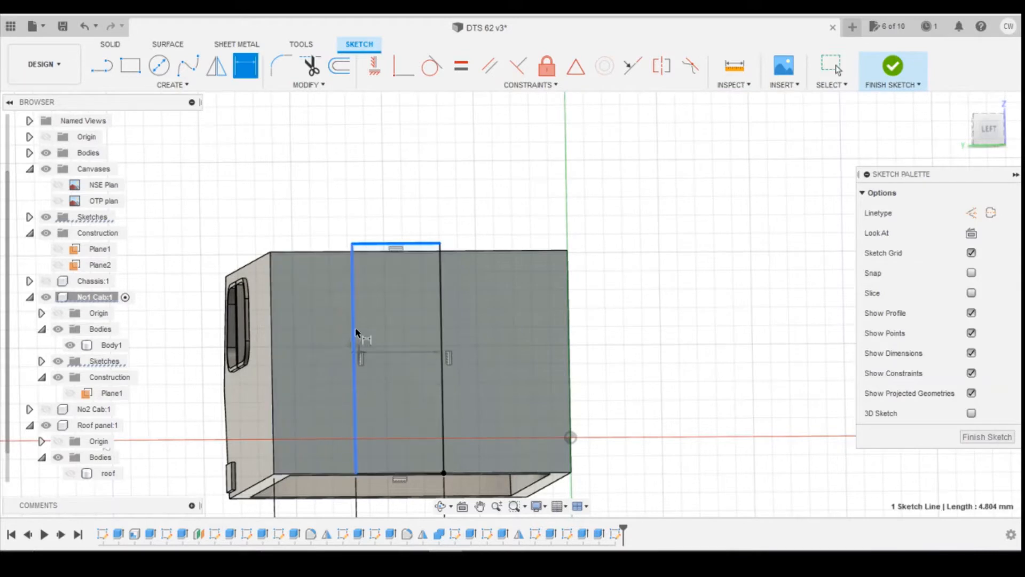
pyautogui.press('Escape')
pyautogui.click(356, 310)
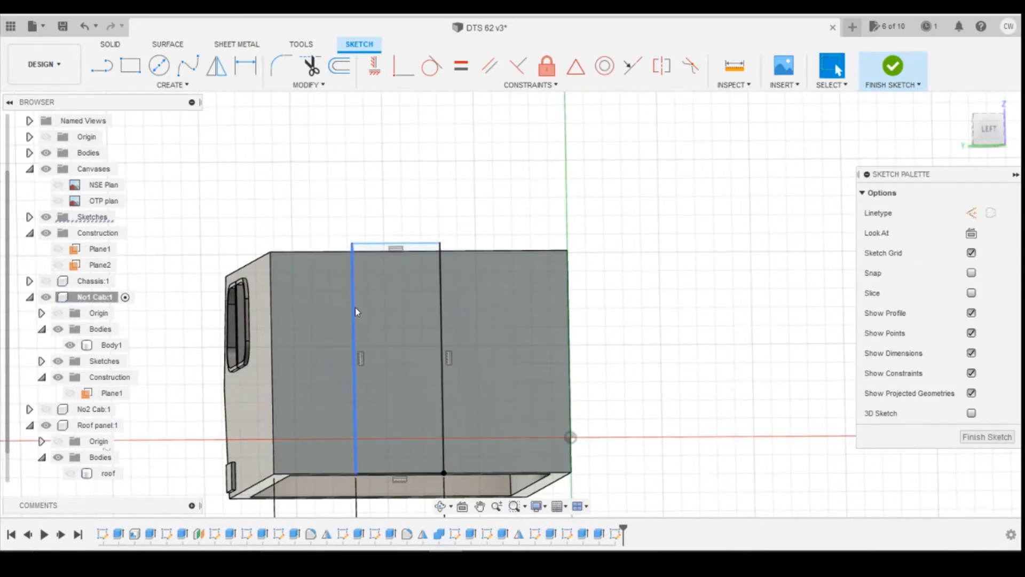
pyautogui.press('d')
pyautogui.click(353, 309)
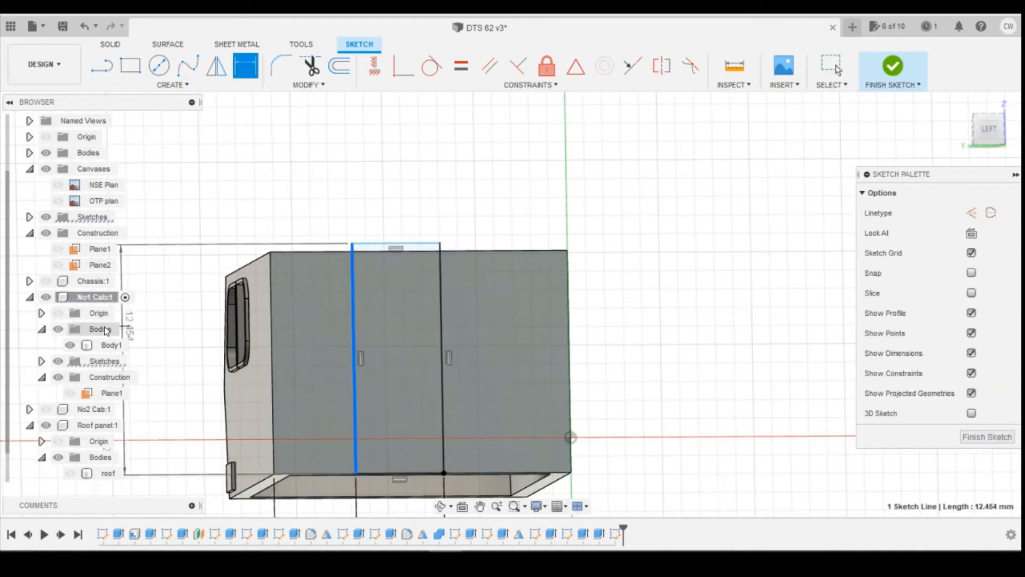
pyautogui.click(181, 329)
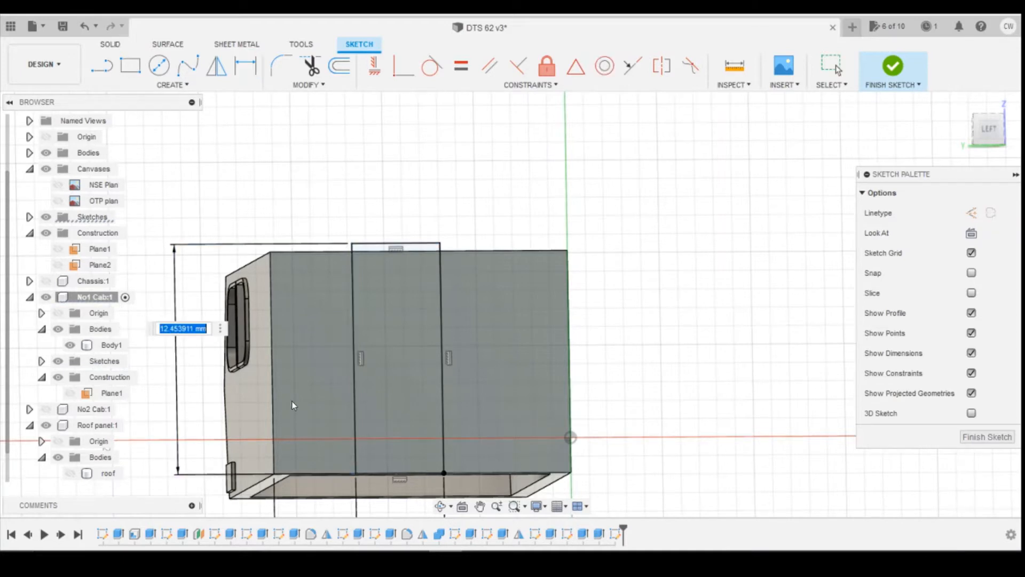
pyautogui.write('12.4')
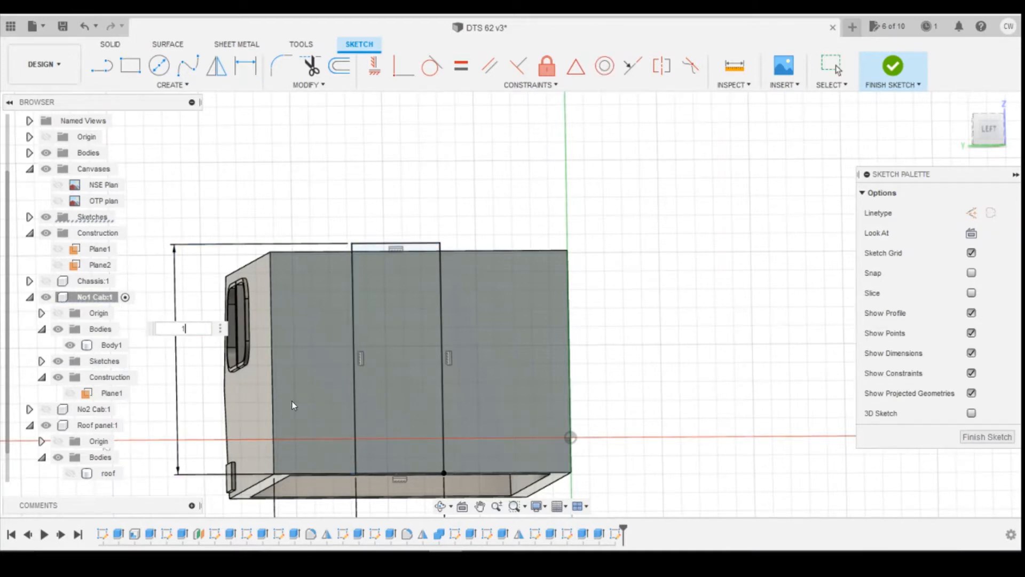
pyautogui.press('Return')
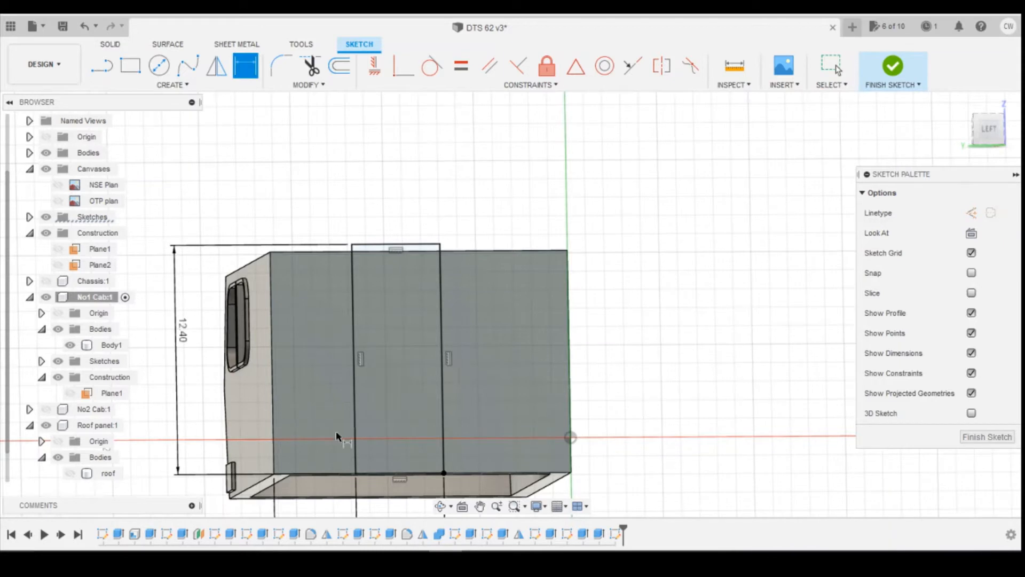
pyautogui.press('Escape')
# Start an extrusion of both door rectangle profiles and check the real cab door in the Photos picture.
pyautogui.scroll(-1, 588, 315)
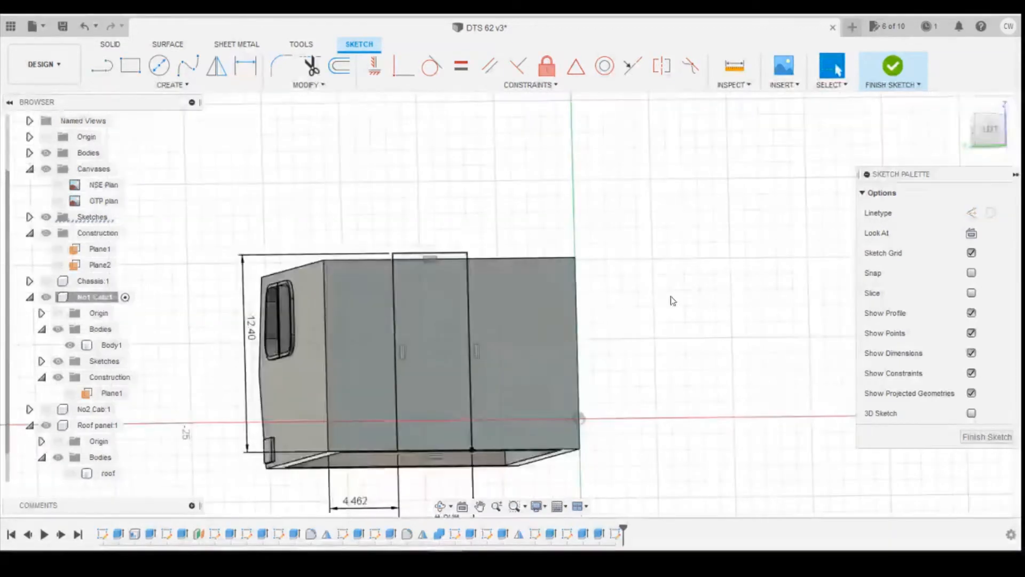
pyautogui.click(438, 331)
pyautogui.scroll(5, 444, 246)
pyautogui.click(455, 229)
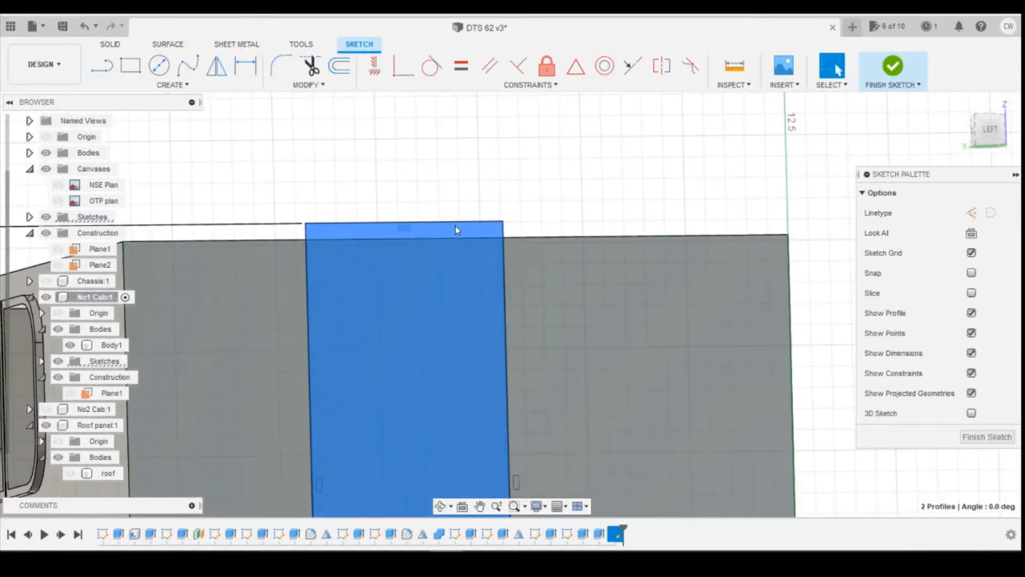
pyautogui.rightClick(455, 229)
pyautogui.click(444, 287)
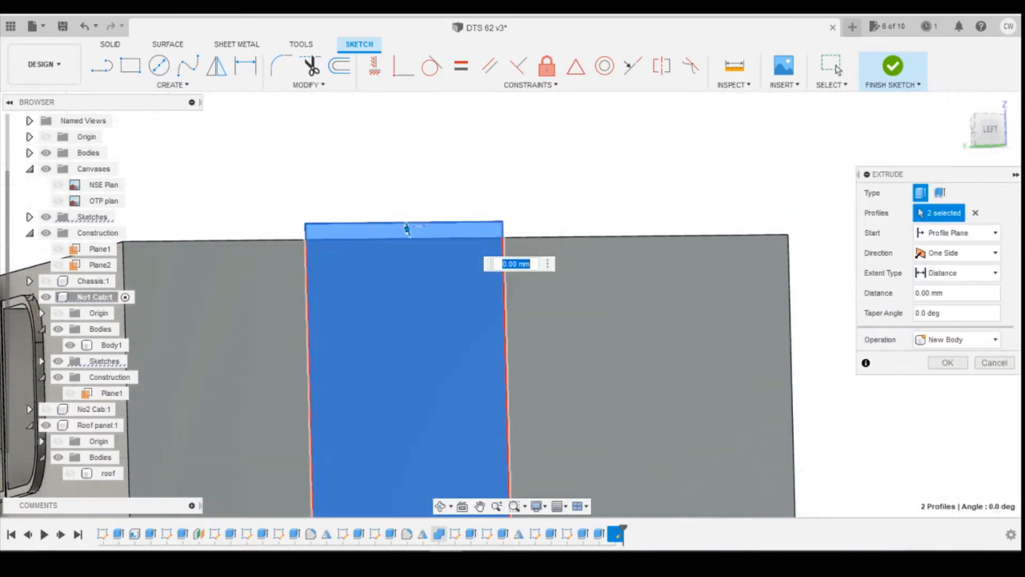
pyautogui.click(396, 530)
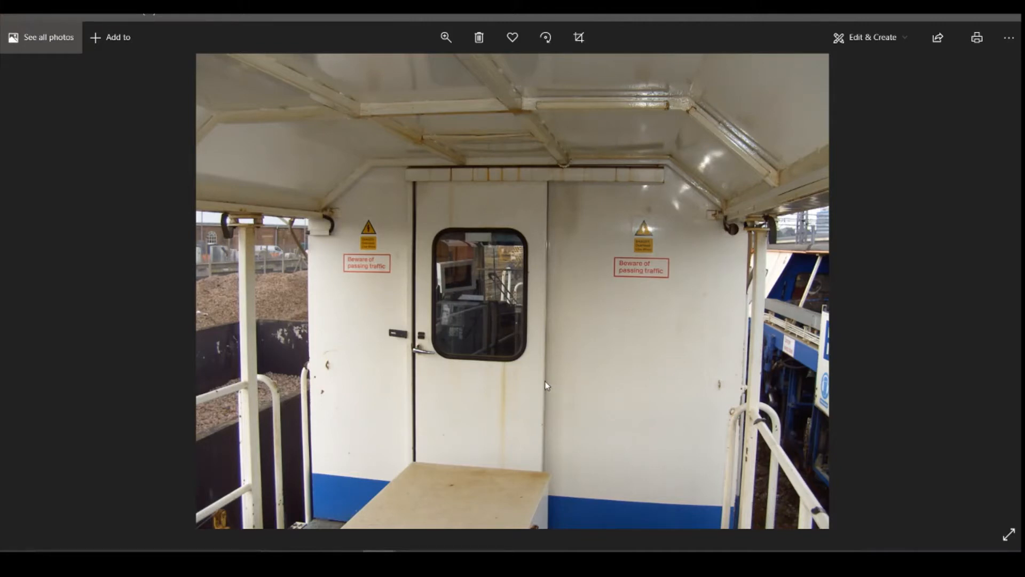
pyautogui.click(446, 560)
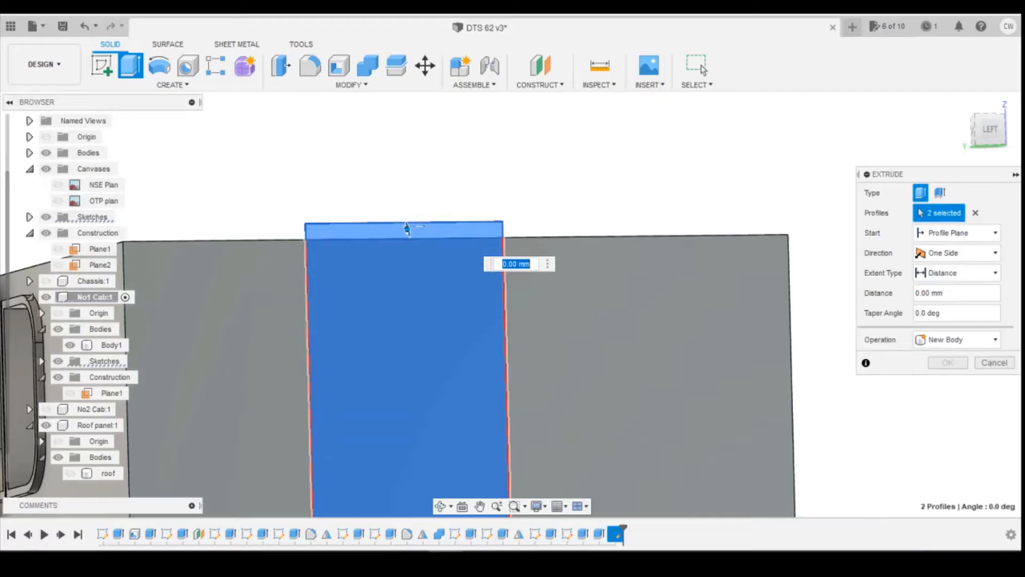
# Extrude the two door profiles 0.5 mm outward from the cab end with a 0° taper, joined to the cab body.
pyautogui.moveTo(987, 137); pyautogui.dragTo(1003, 138)
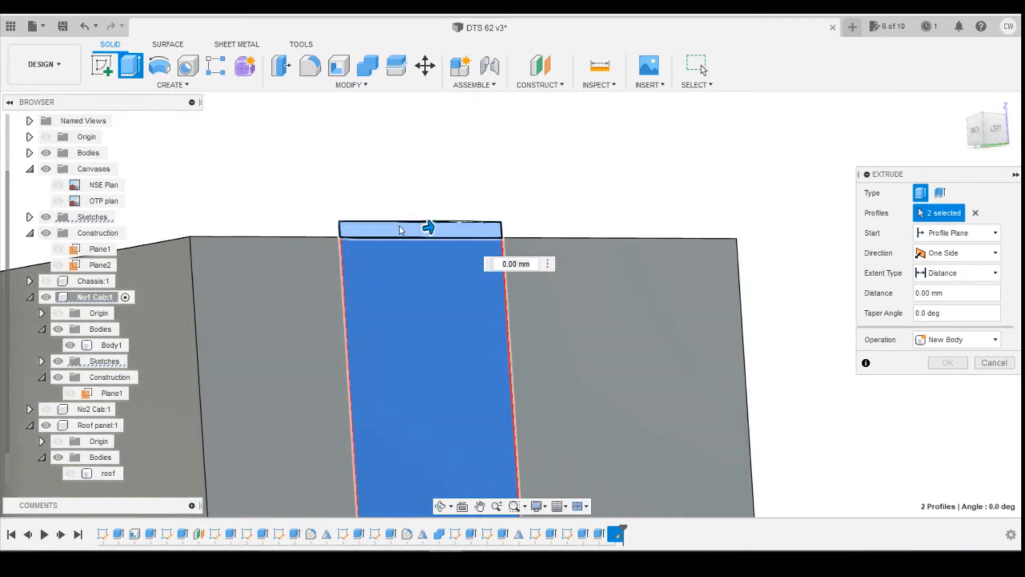
pyautogui.moveTo(429, 225); pyautogui.dragTo(440, 221)
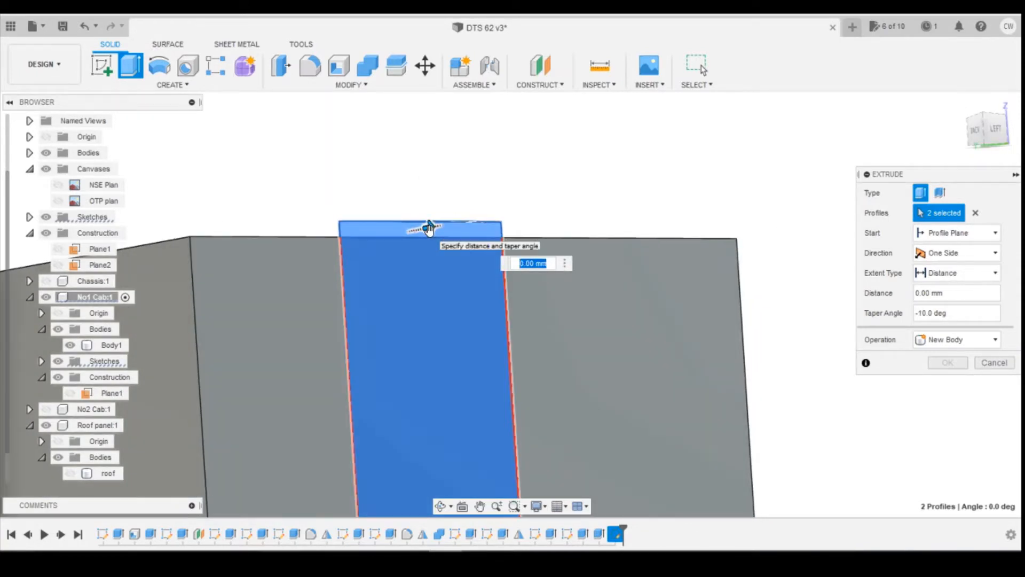
pyautogui.moveTo(429, 229); pyautogui.dragTo(441, 224)
pyautogui.click(981, 316)
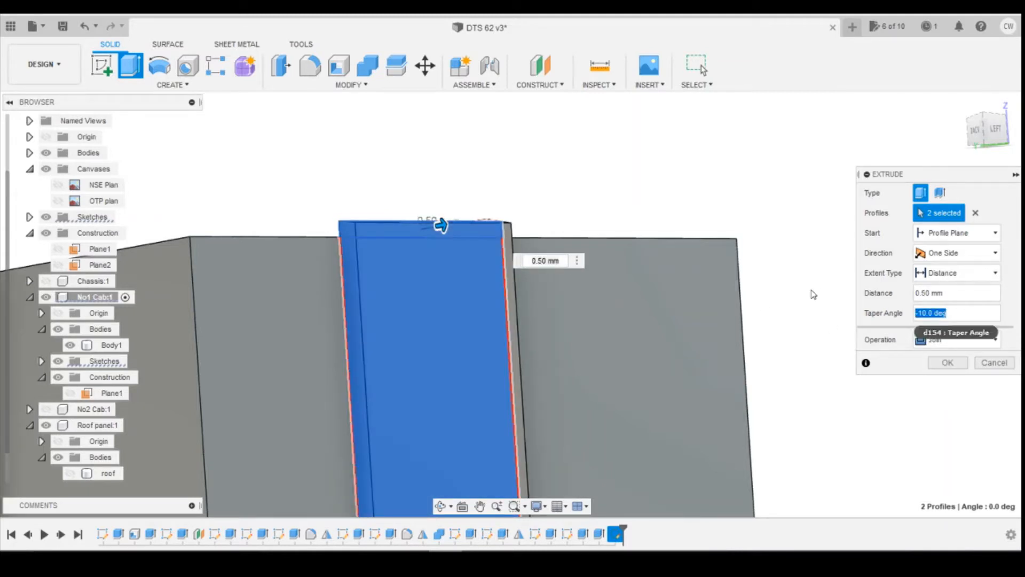
pyautogui.write('0')
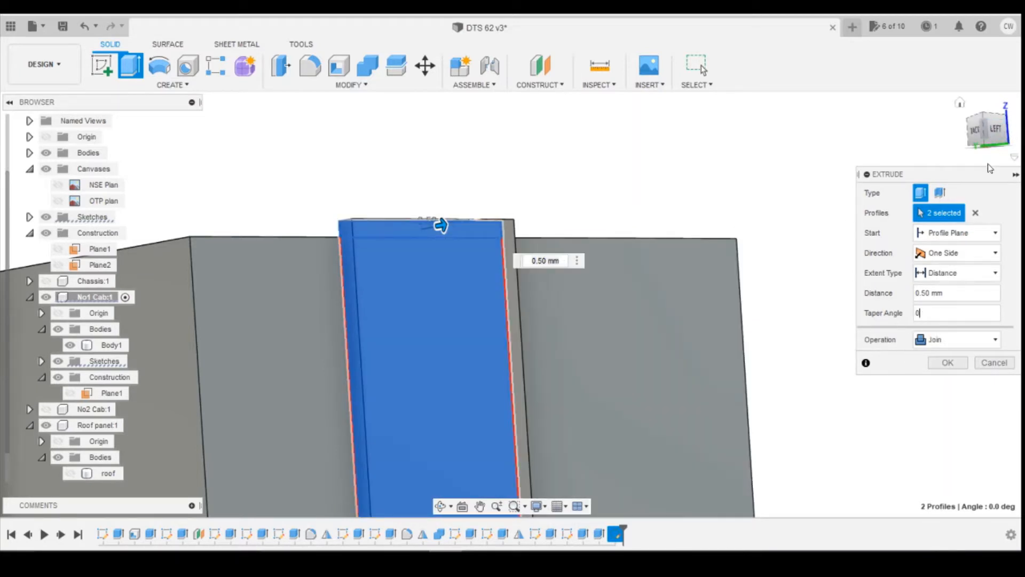
pyautogui.scroll(-4, 988, 163)
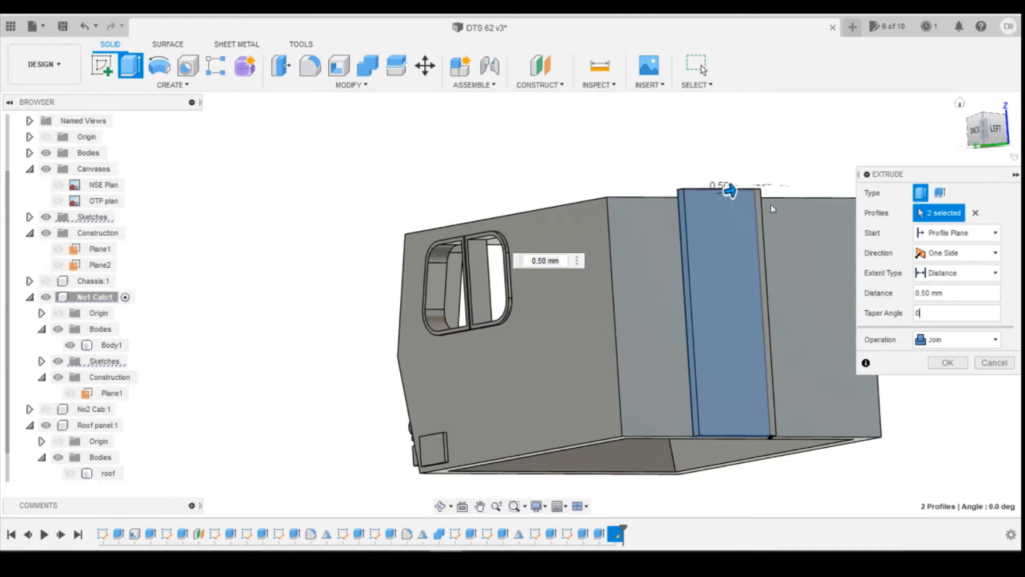
pyautogui.scroll(-2, 428, 258)
pyautogui.scroll(2, 804, 272)
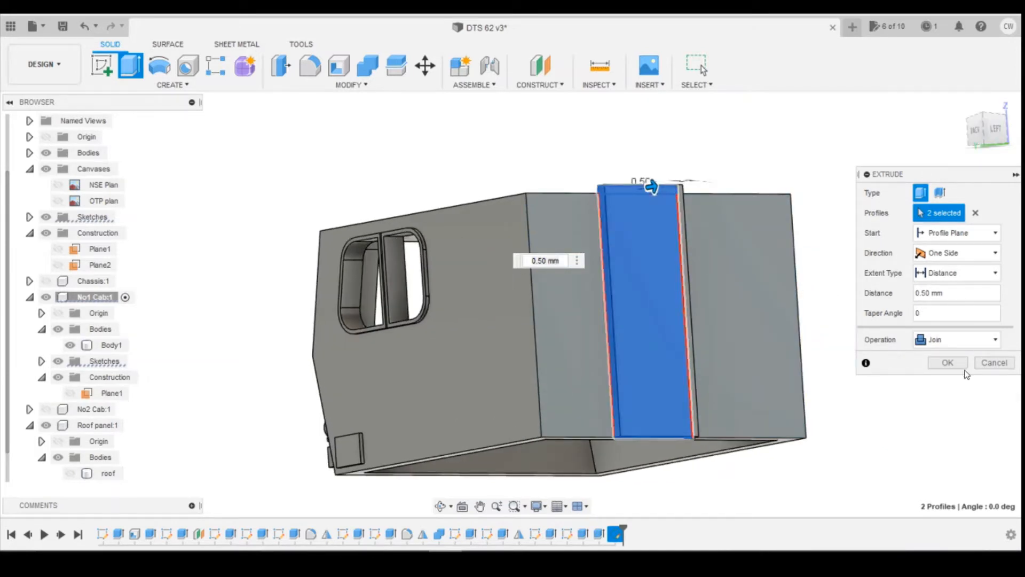
pyautogui.click(948, 364)
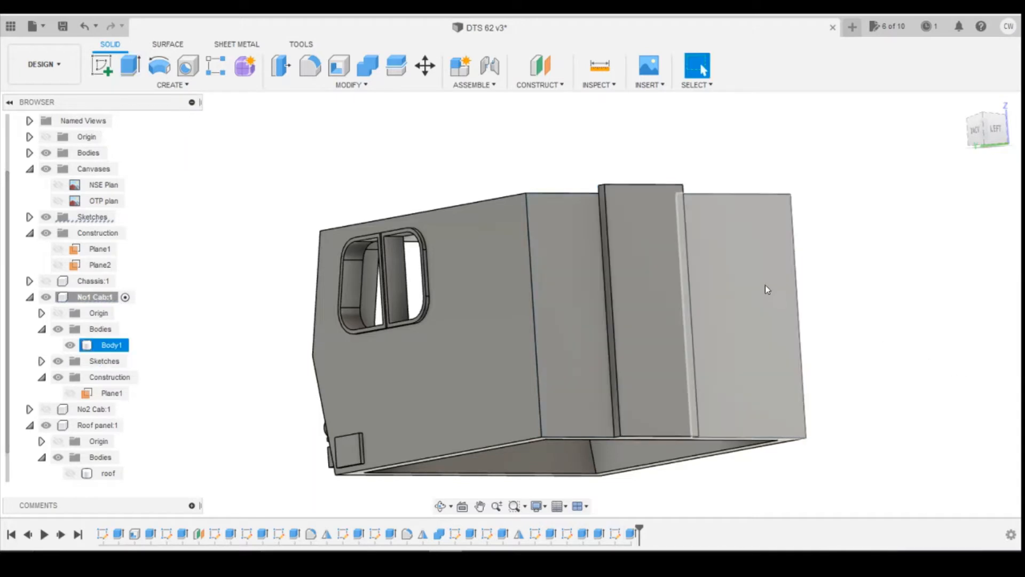
# Edit the 0.50 mm door extrusion so its operation creates a new body instead of joining the cab.
pyautogui.scroll(-3, 765, 283)
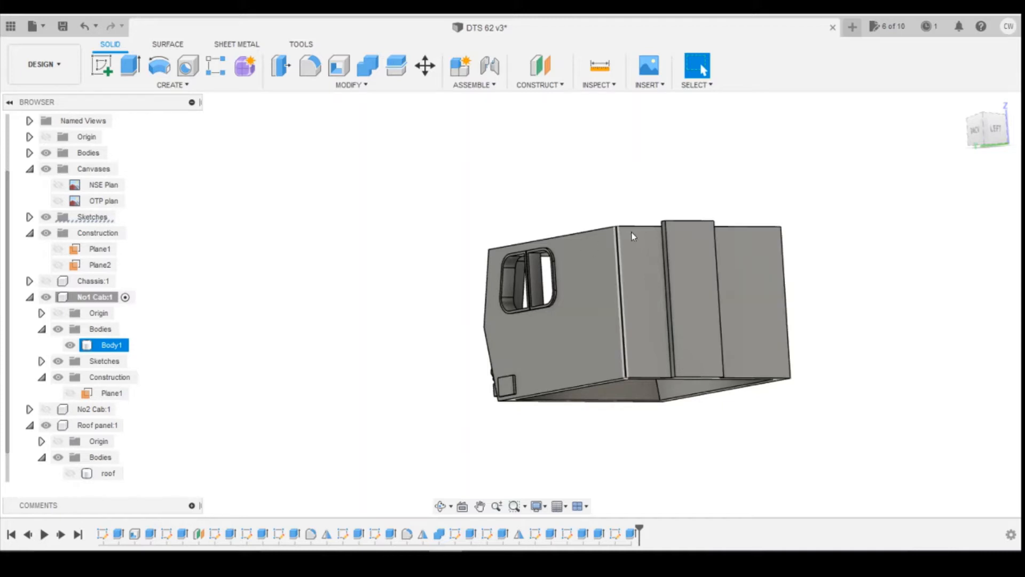
pyautogui.rightClick(632, 544)
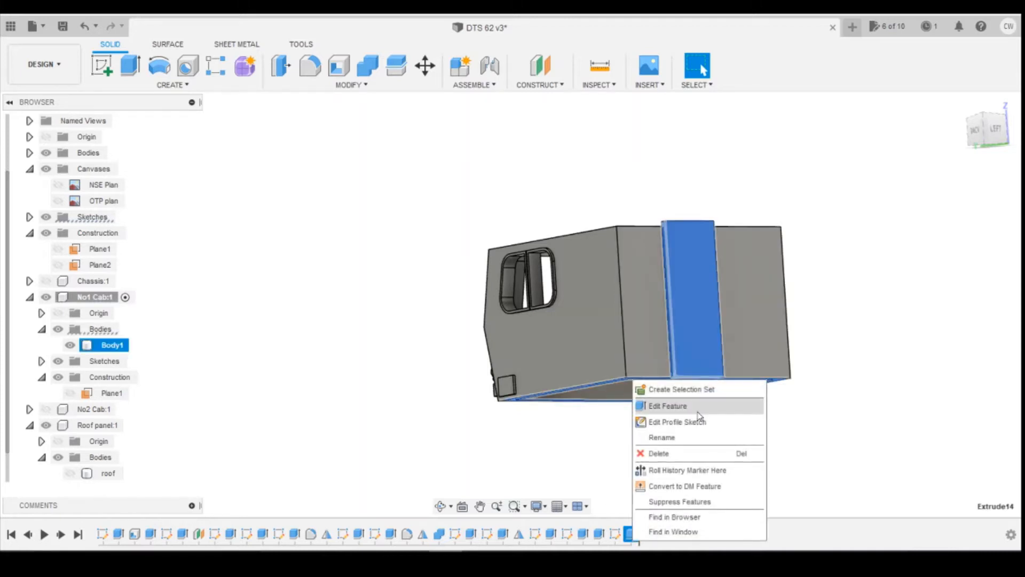
pyautogui.click(700, 413)
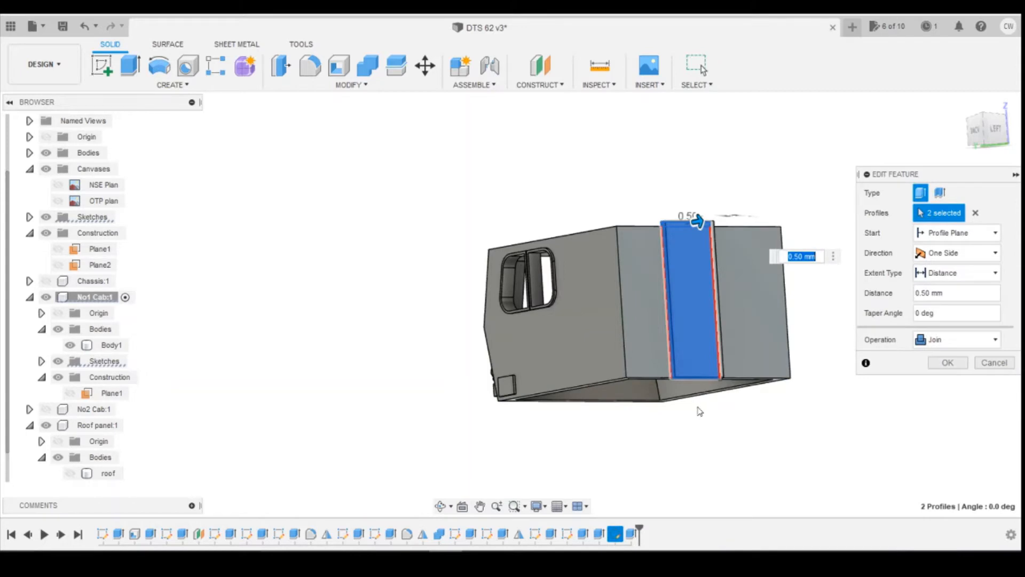
pyautogui.click(946, 341)
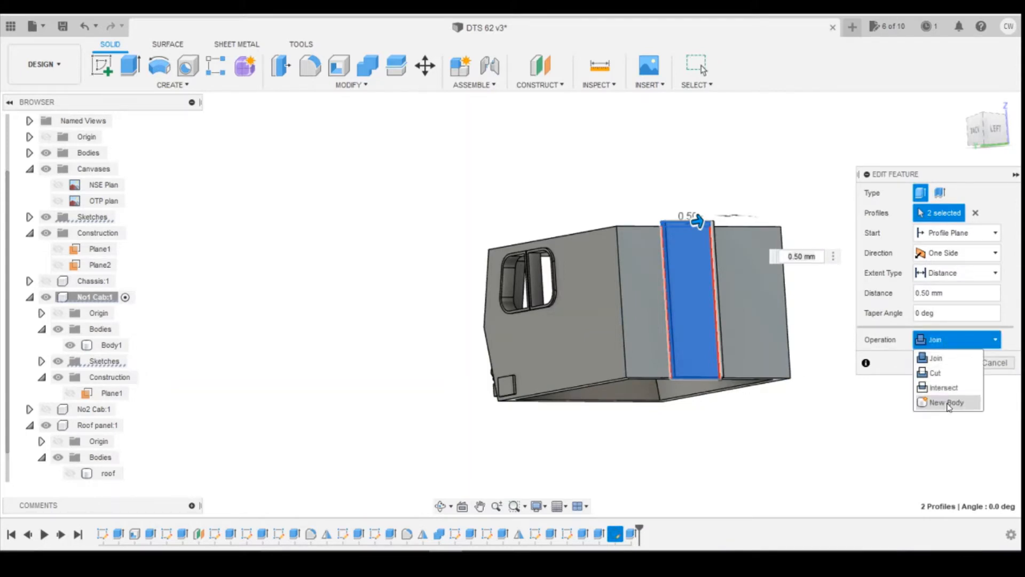
pyautogui.click(949, 405)
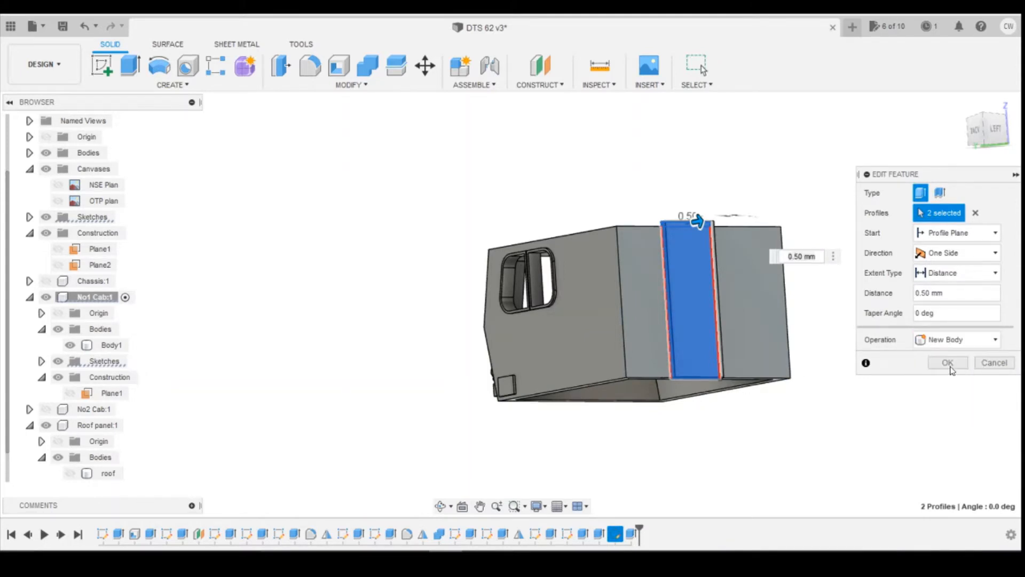
pyautogui.click(948, 363)
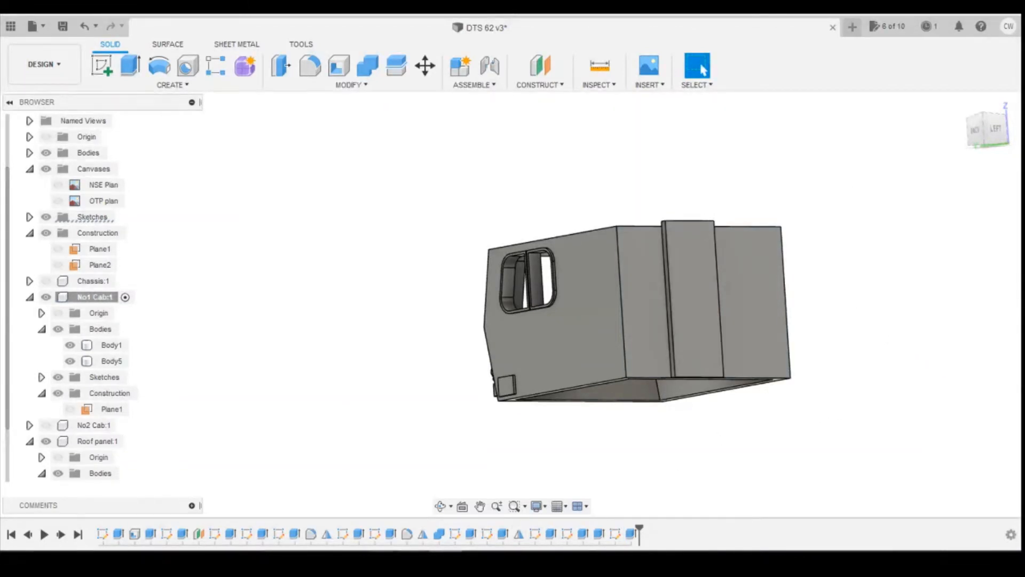
# Check the door window in the DTS measurements picture in Photos, and sketch a centre rectangle about 3 mm wide on the door's upper outer face.
pyautogui.click(293, 530)
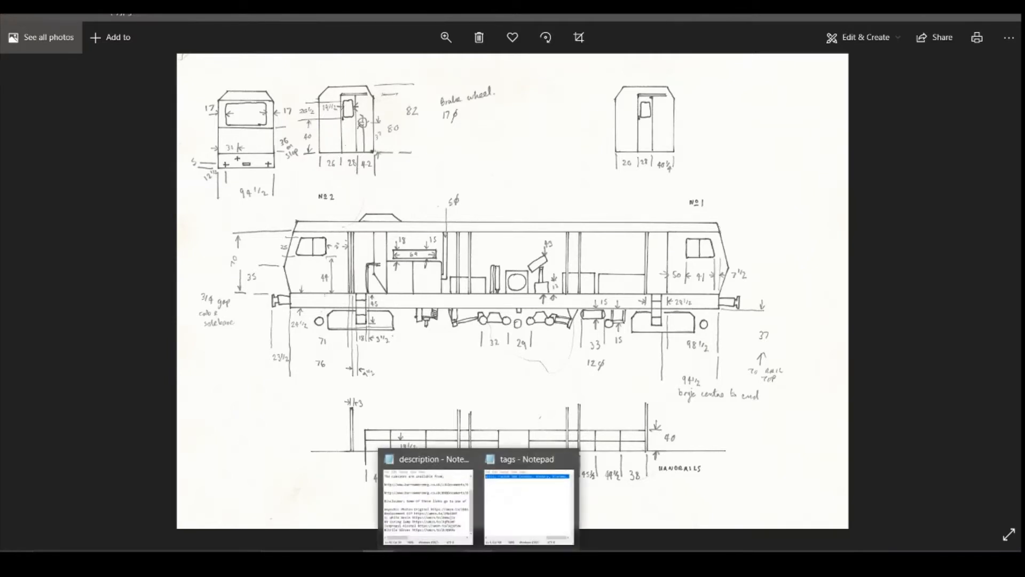
pyautogui.click(446, 559)
pyautogui.click(101, 66)
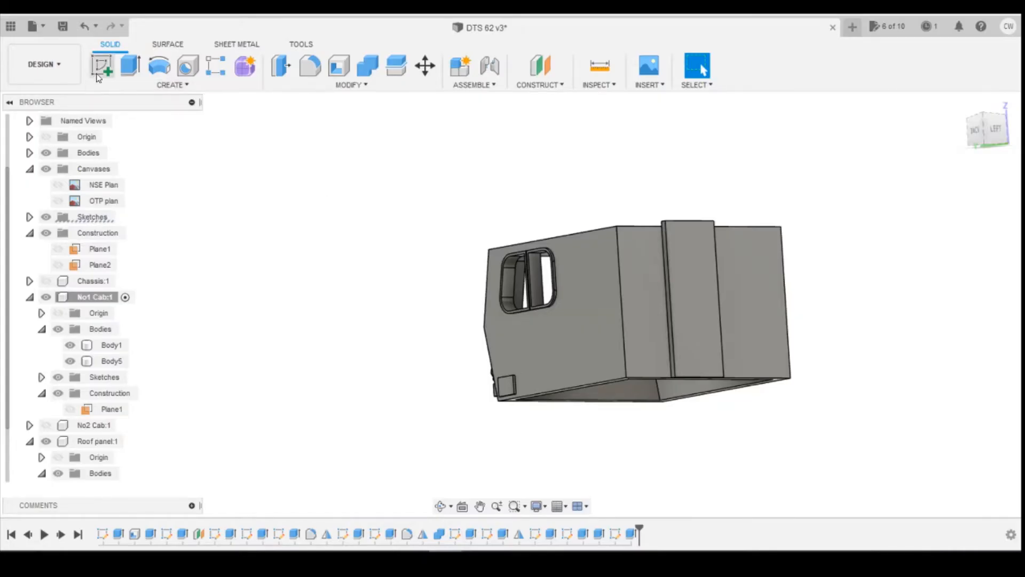
pyautogui.click(702, 281)
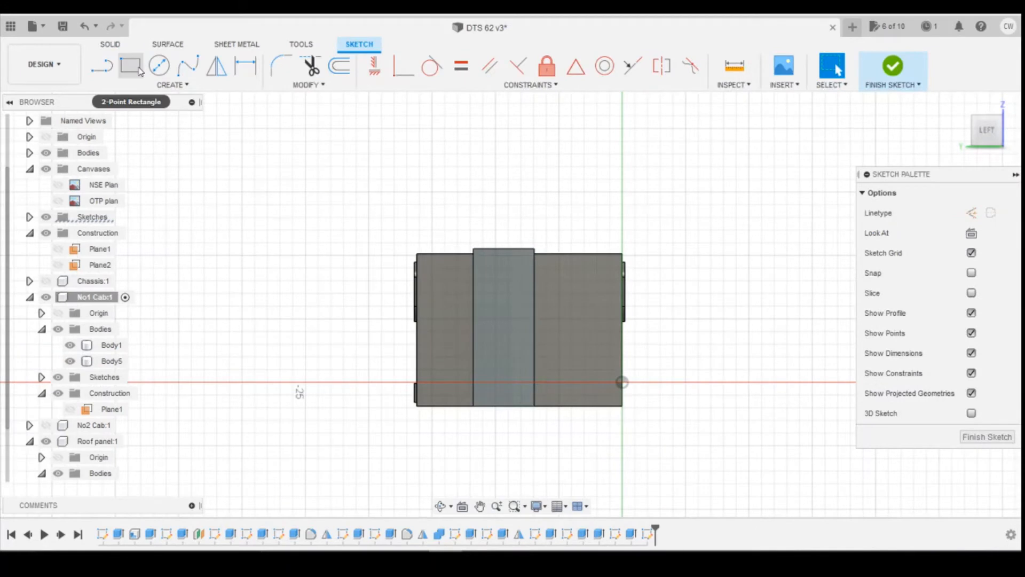
pyautogui.click(139, 86)
pyautogui.moveTo(193, 122)
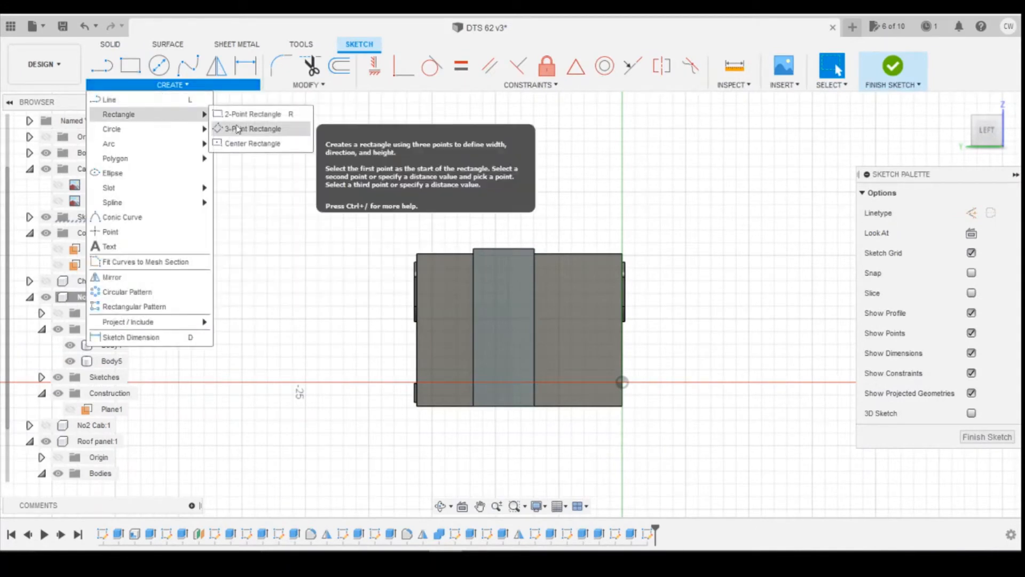
pyautogui.click(243, 143)
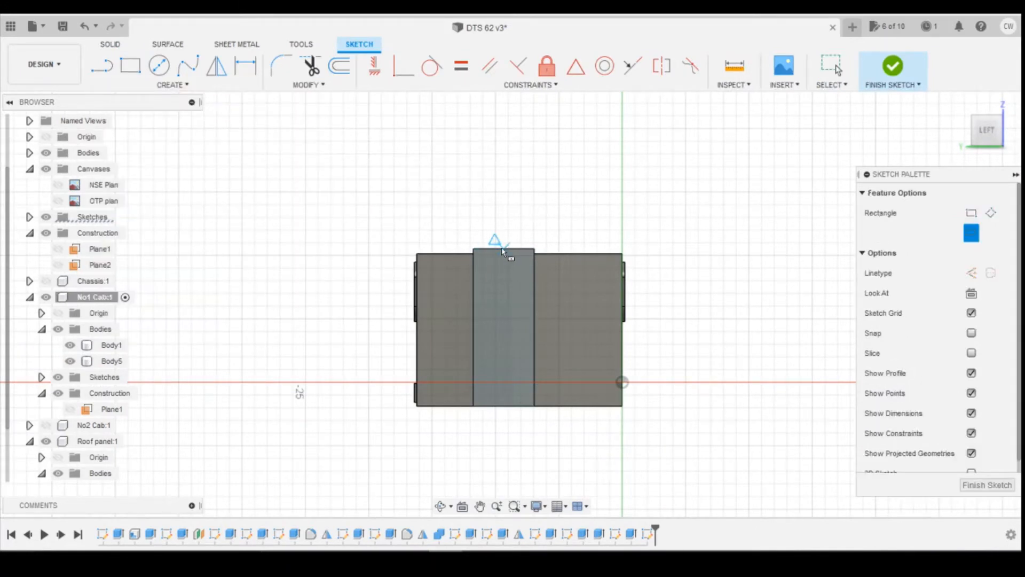
pyautogui.click(504, 305)
pyautogui.click(523, 338)
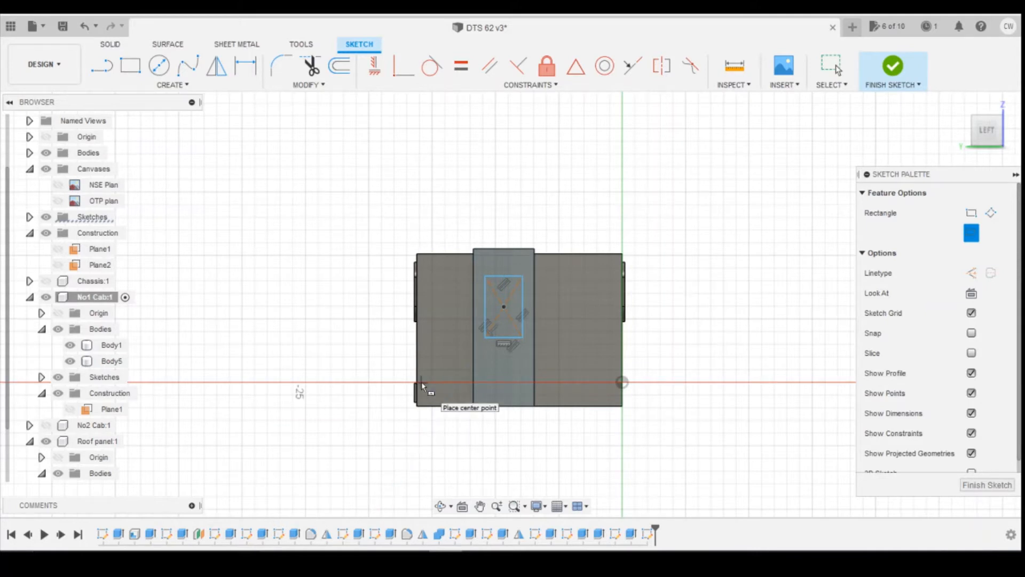
pyautogui.press('Escape')
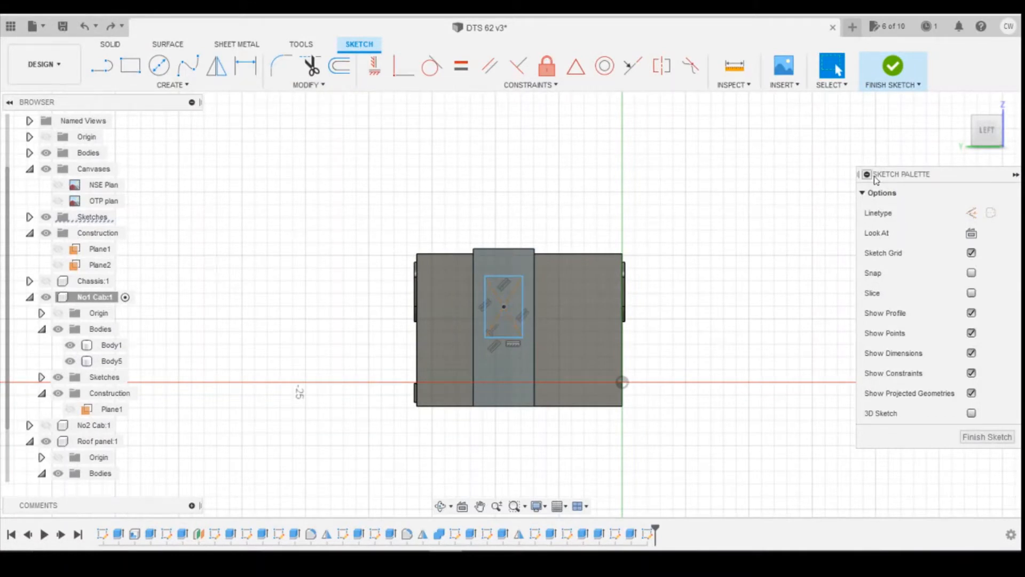
# Draw a vertical construction line about 8.25 mm long from the midpoint of the door's top edge down through the window rectangle.
pyautogui.click(104, 68)
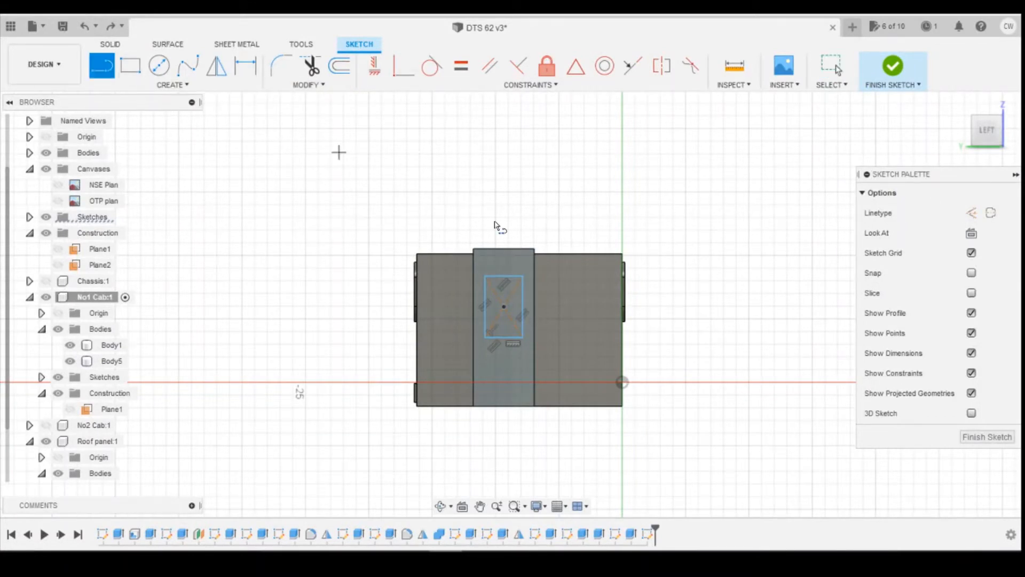
pyautogui.click(504, 249)
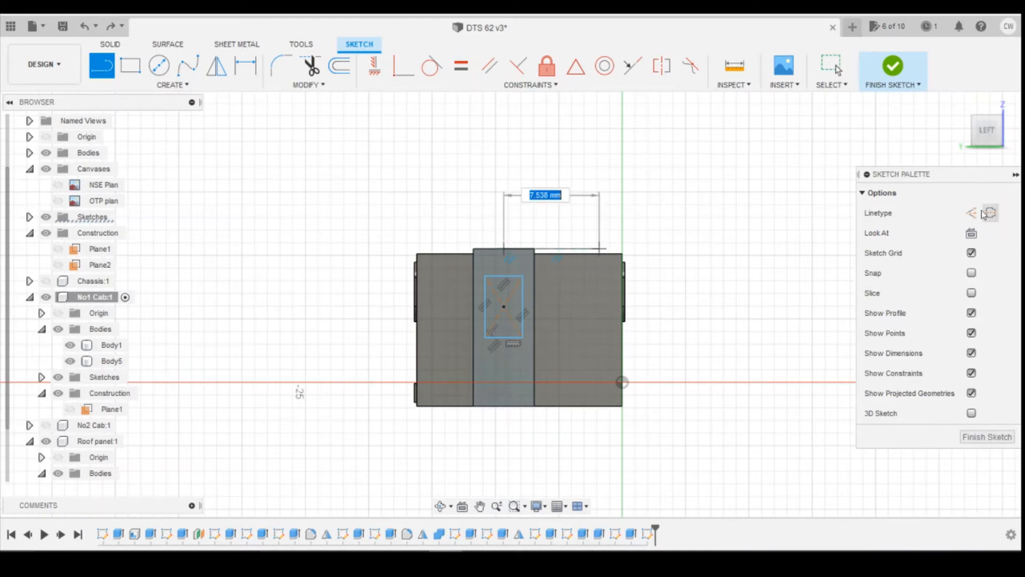
pyautogui.press('x')
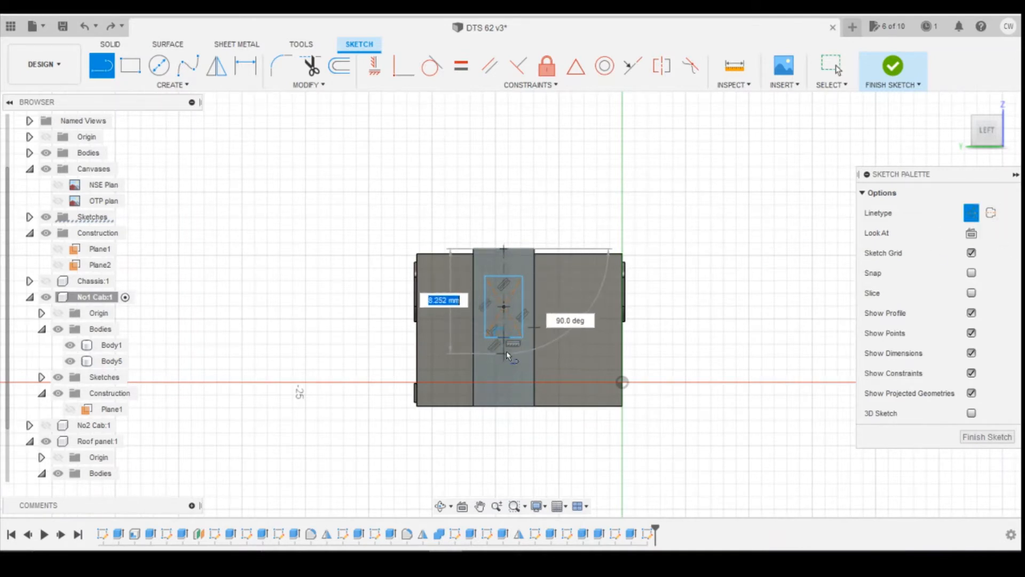
pyautogui.click(505, 356)
pyautogui.scroll(5, 509, 325)
pyautogui.press('Escape')
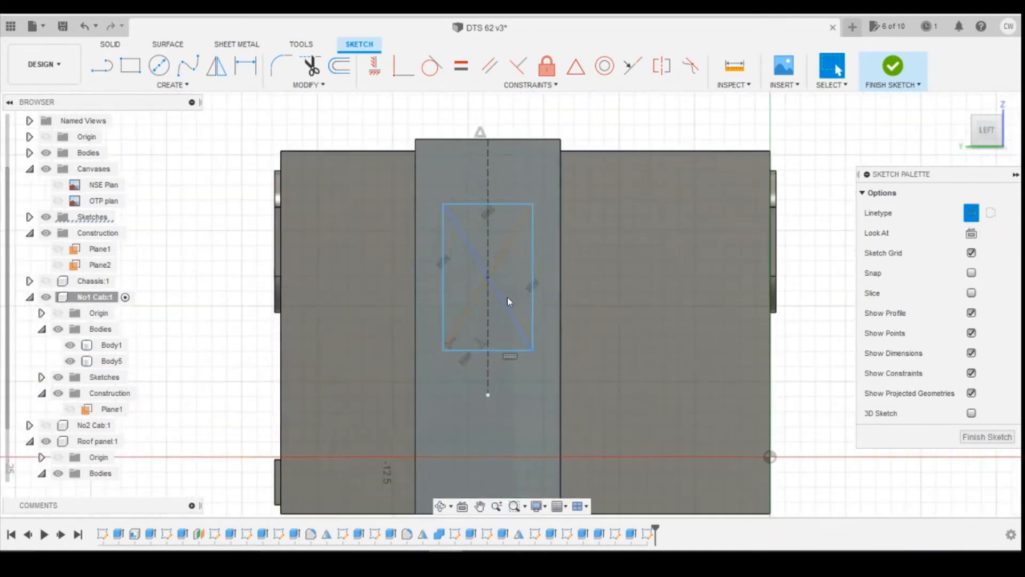
# Constrain the window rectangle's centre point to be coincident with the vertical construction line and finish the sketch.
pyautogui.click(404, 66)
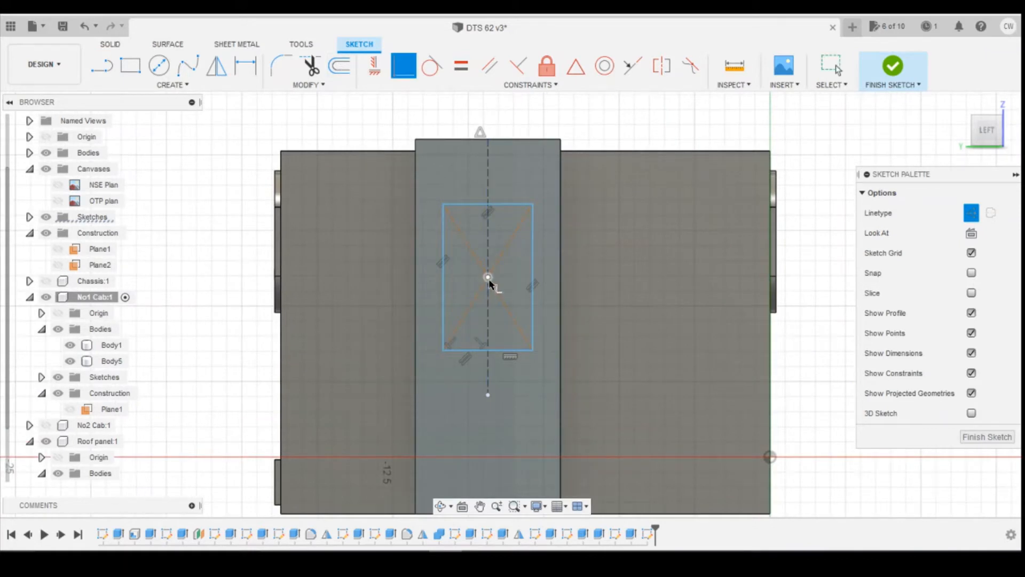
pyautogui.click(489, 241)
pyautogui.click(987, 437)
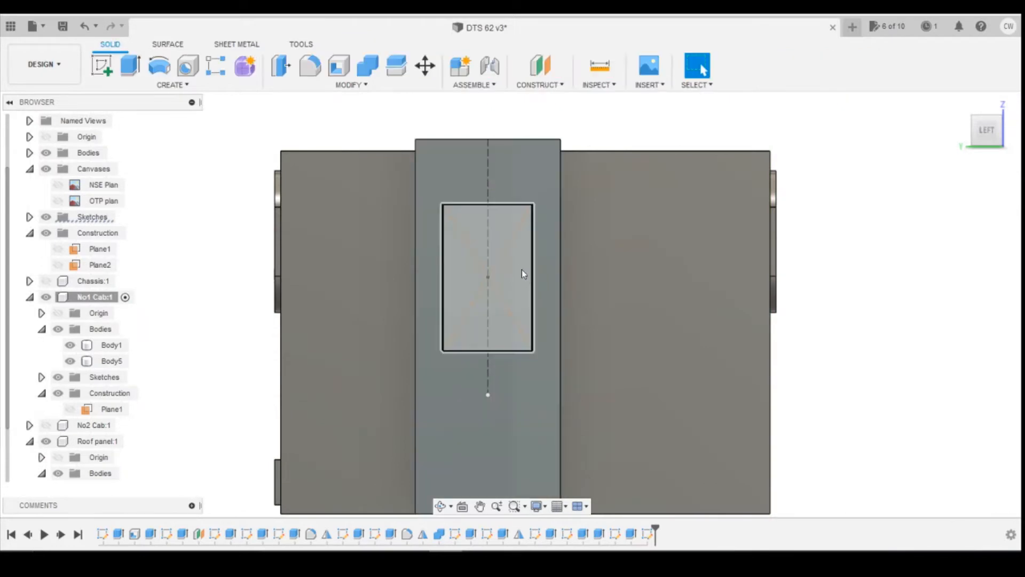
# Convert 26.5 inches to millimetres in the browser, and dimension the window rectangle's height as 673/148 mm in the reopened sketch.
pyautogui.click(353, 559)
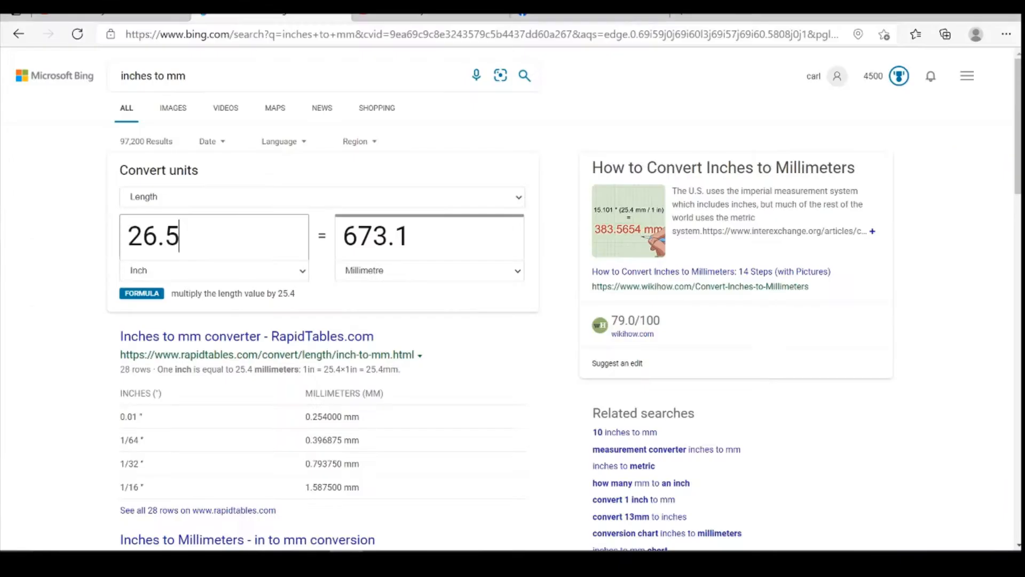
pyautogui.click(124, 234)
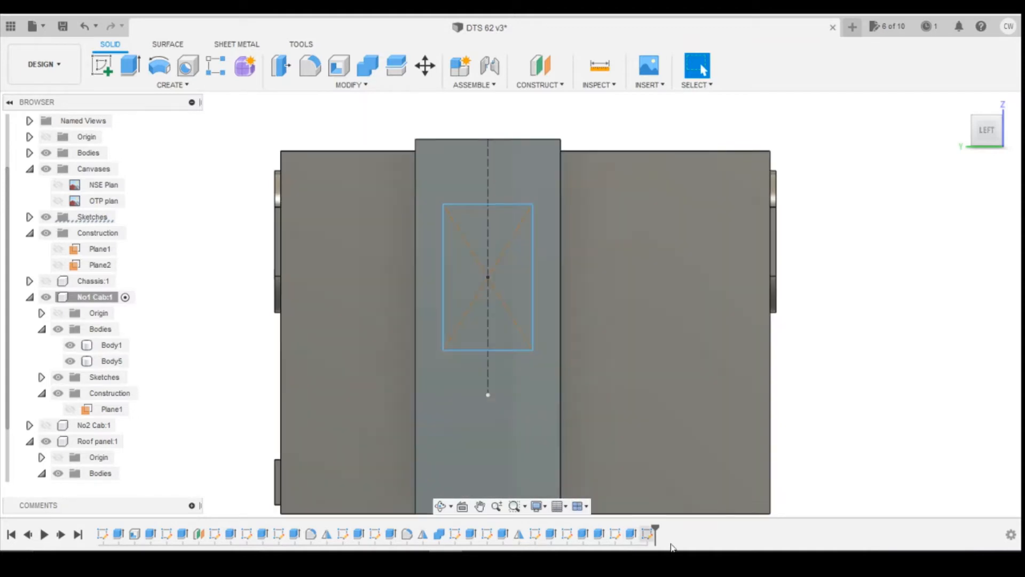
pyautogui.click(649, 534)
pyautogui.rightClick(649, 534)
pyautogui.click(660, 404)
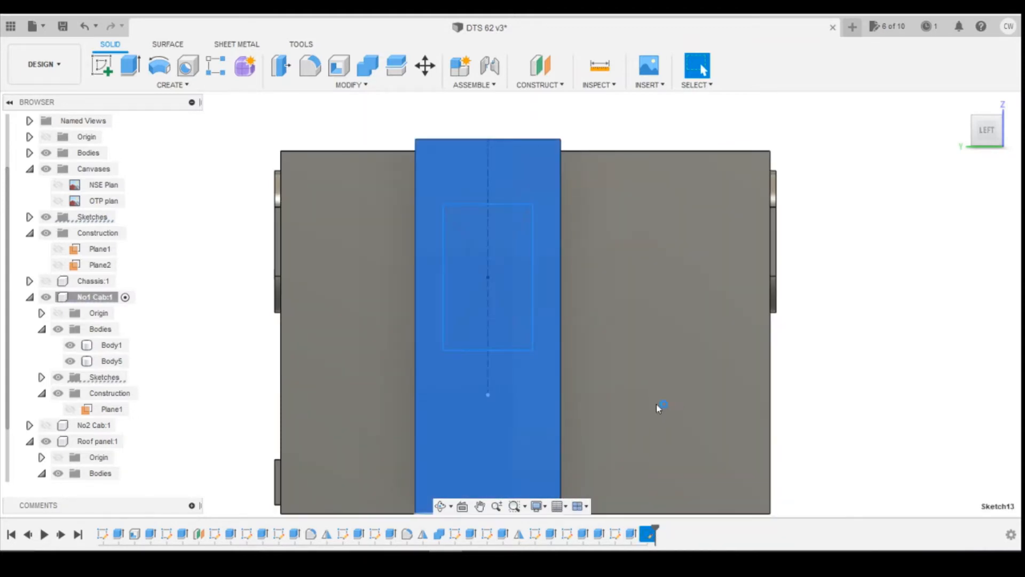
pyautogui.press('d')
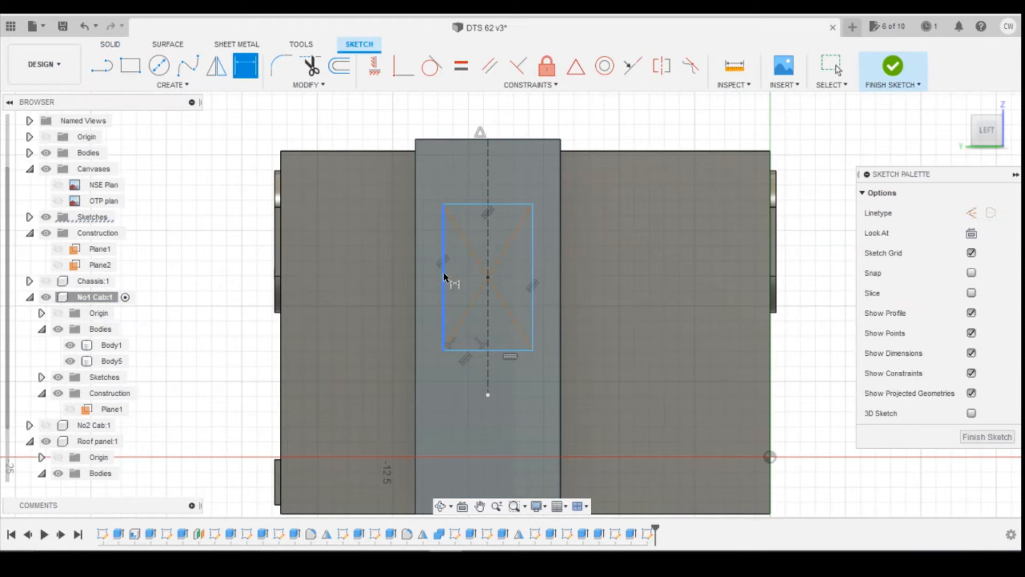
pyautogui.click(443, 278)
pyautogui.click(324, 271)
pyautogui.write('6')
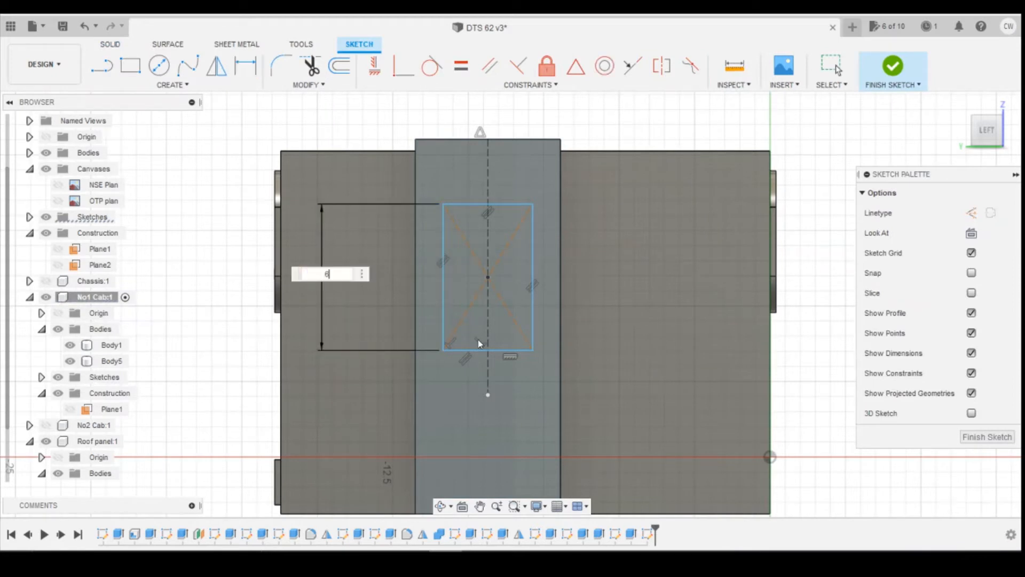
pyautogui.write('73/148')
pyautogui.press('Return')
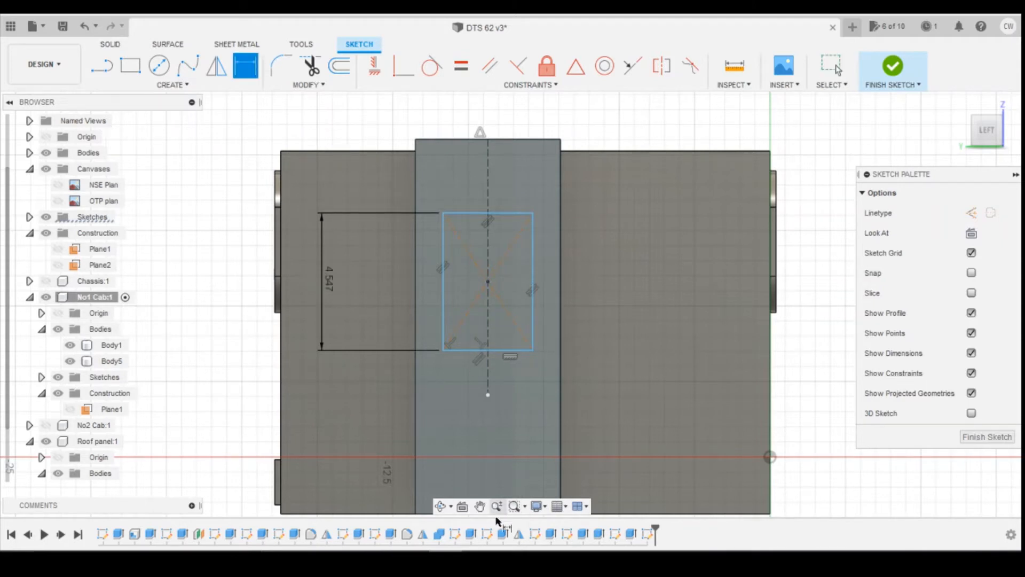
# Read the window's width in the DTS measurements picture in Photos and convert 19.5 inches to millimetres in the browser.
pyautogui.moveTo(379, 552)
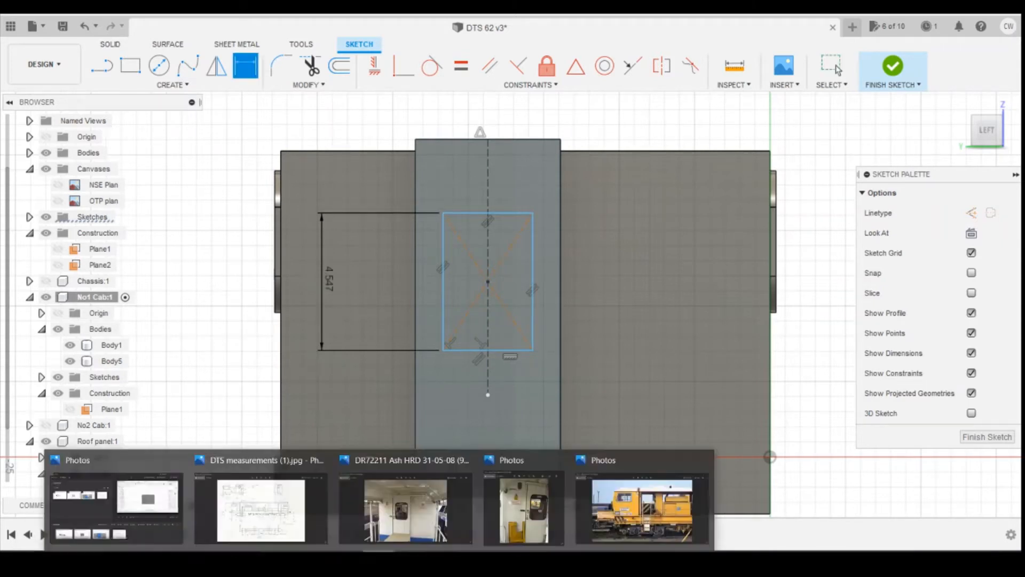
pyautogui.click(295, 526)
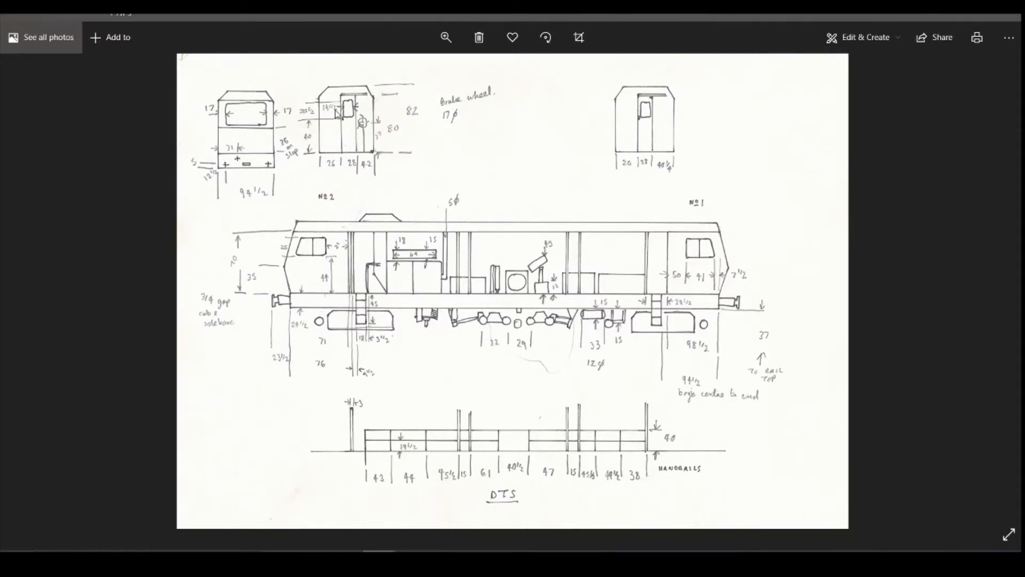
pyautogui.hotkey('alt', 'Tab')
pyautogui.moveTo(178, 235); pyautogui.dragTo(91, 229)
pyautogui.write('19.5')
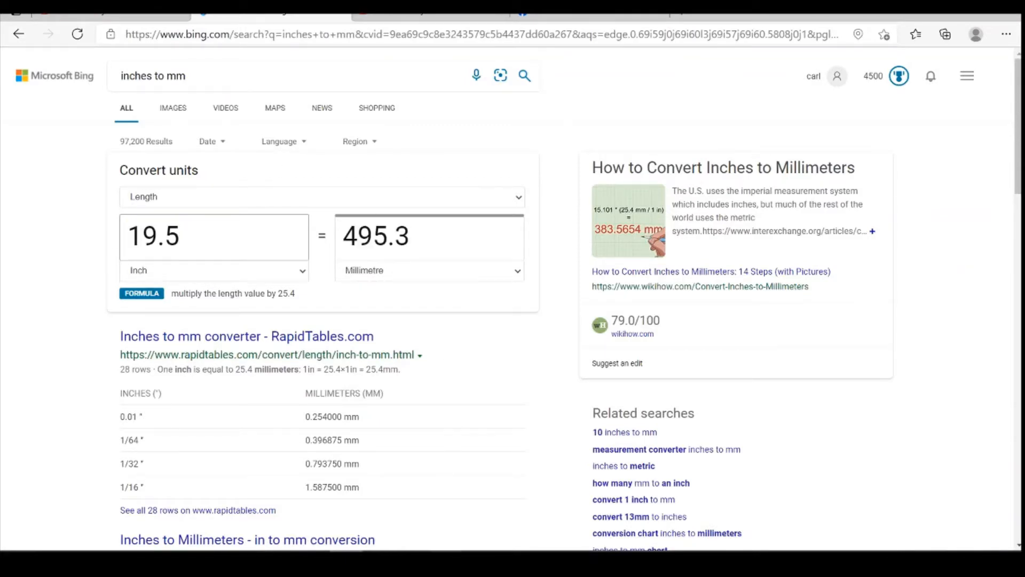
pyautogui.hotkey('alt', 'Tab')
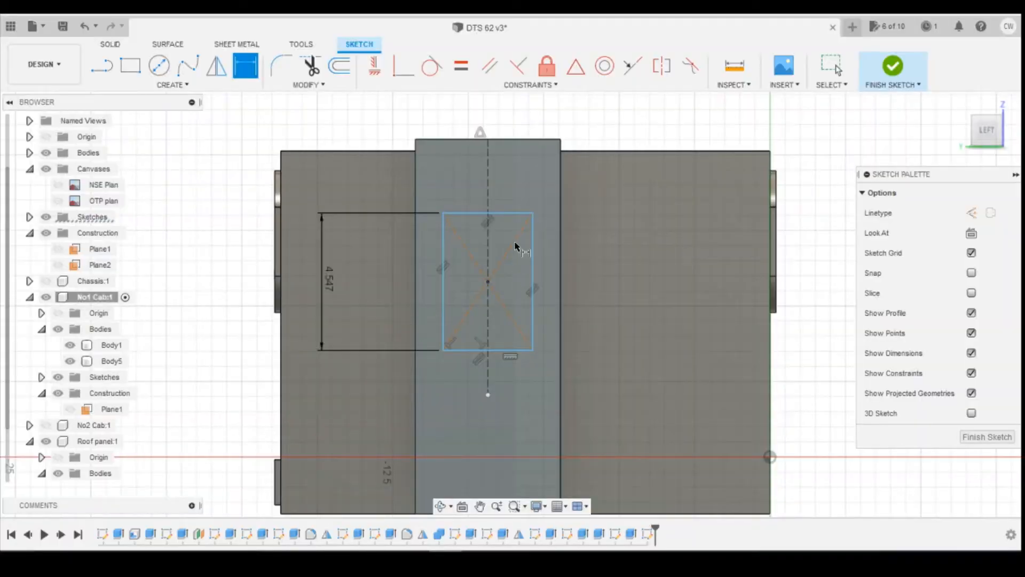
# Dimension the window rectangle's width as 3.345 mm.
pyautogui.press('d')
pyautogui.click(516, 214)
pyautogui.click(528, 118)
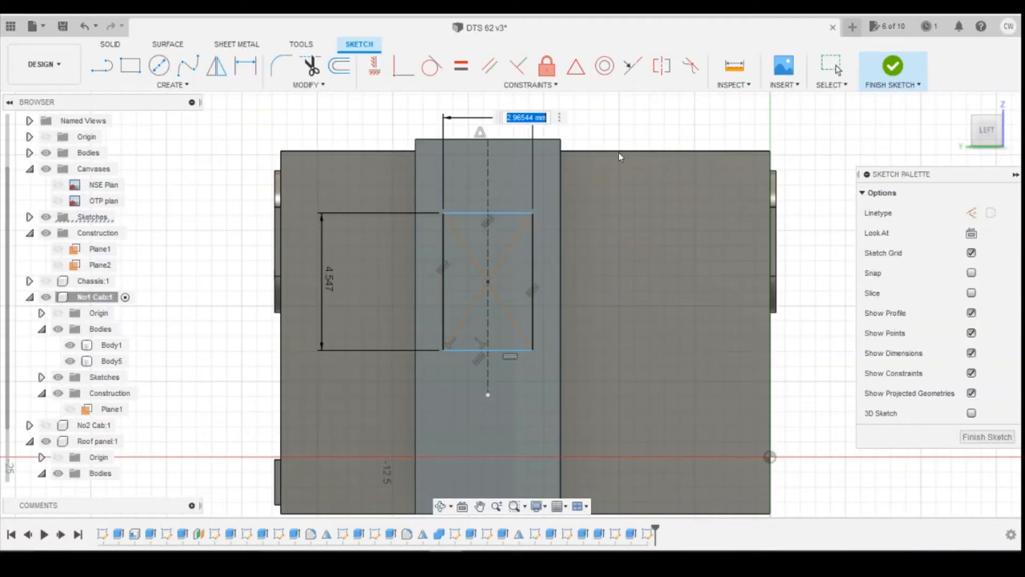
pyautogui.write('4')
pyautogui.press('BackSpace')
pyautogui.write('3.345')
pyautogui.press('Return')
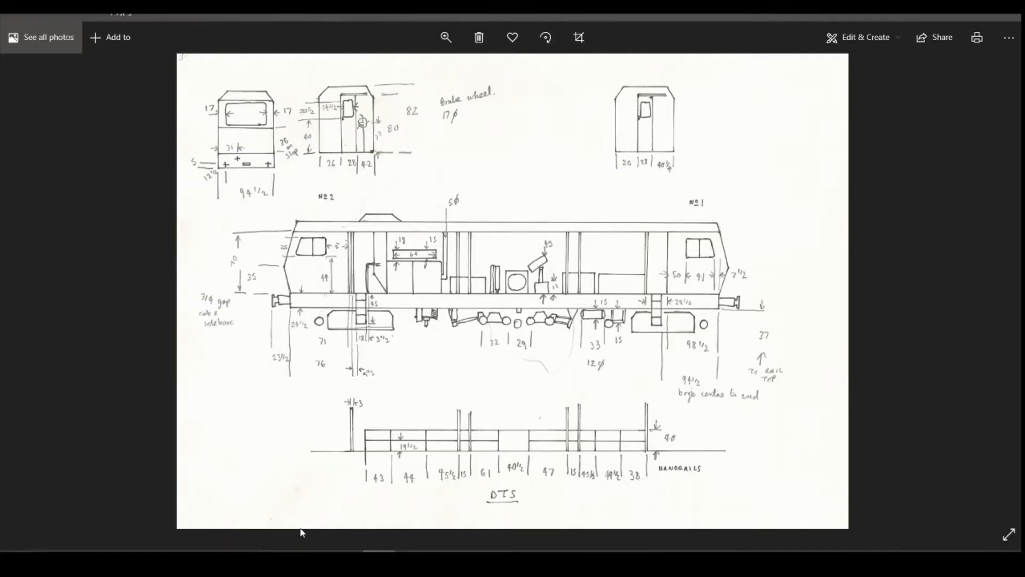
# Read the window's height above the door's base in the DTS measurements picture and convert 40 inches to millimetres in the browser.
pyautogui.click(298, 529)
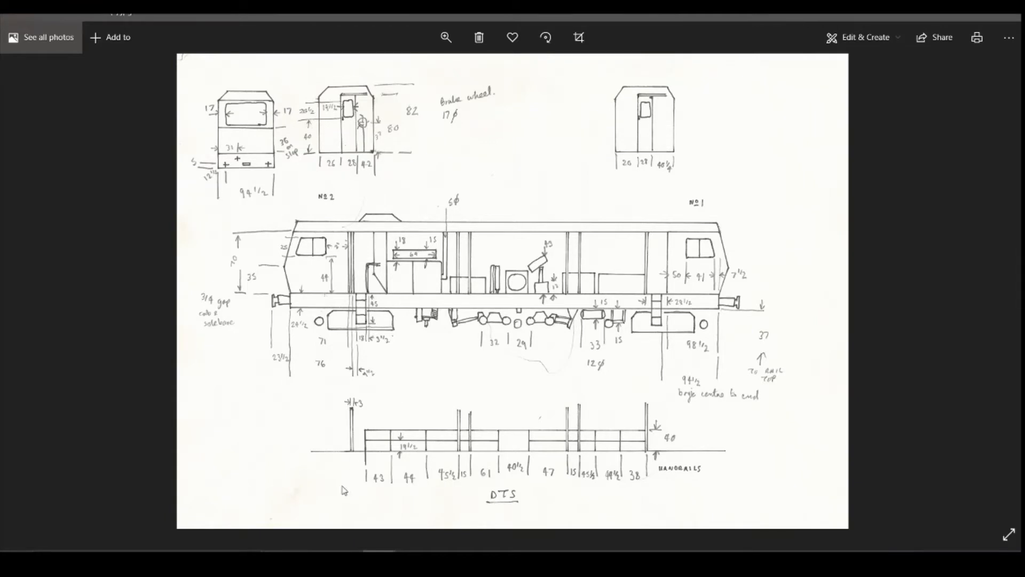
pyautogui.click(348, 560)
pyautogui.moveTo(204, 229); pyautogui.dragTo(96, 231)
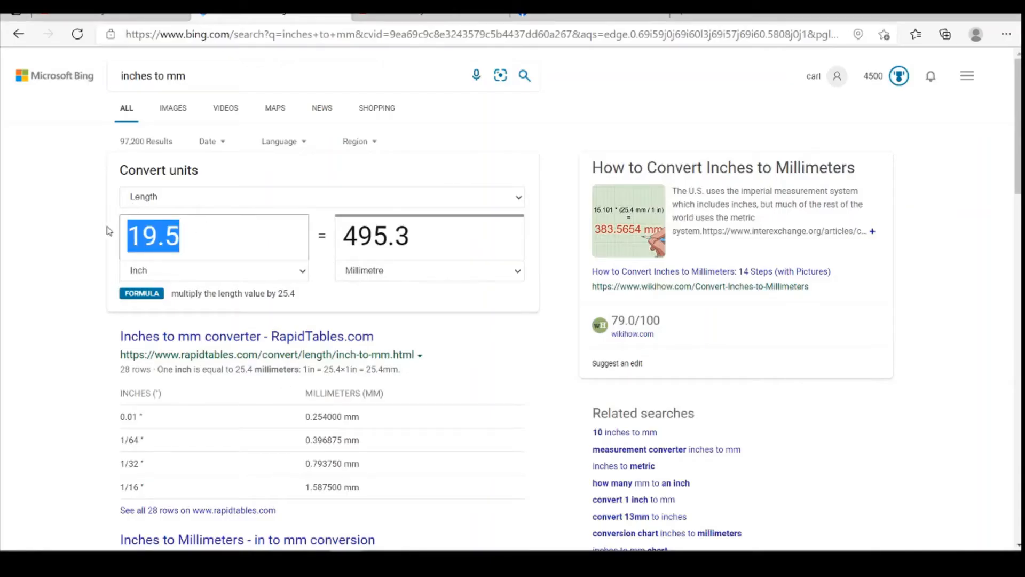
pyautogui.write('40')
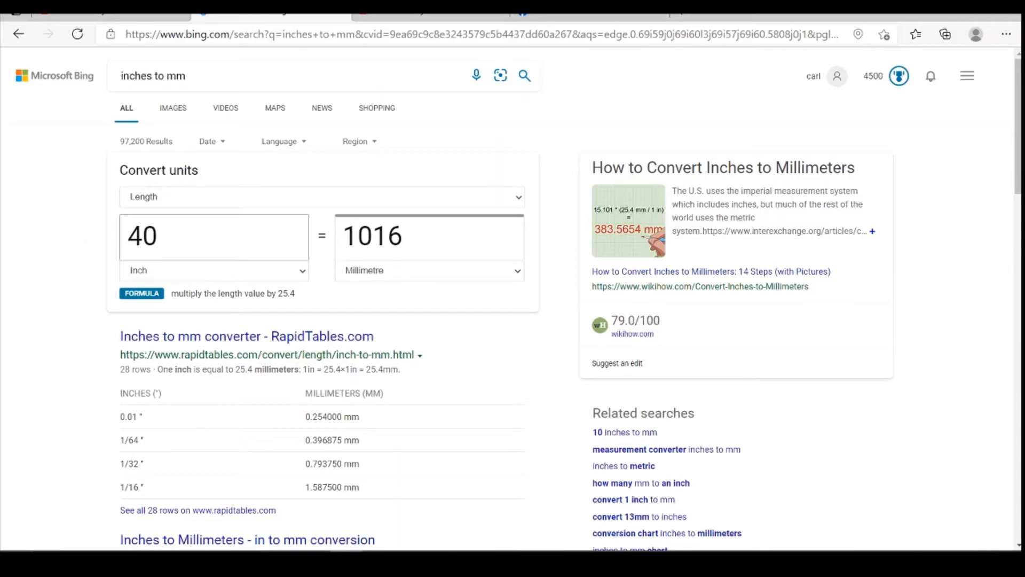
pyautogui.click(447, 560)
pyautogui.scroll(-4, 487, 301)
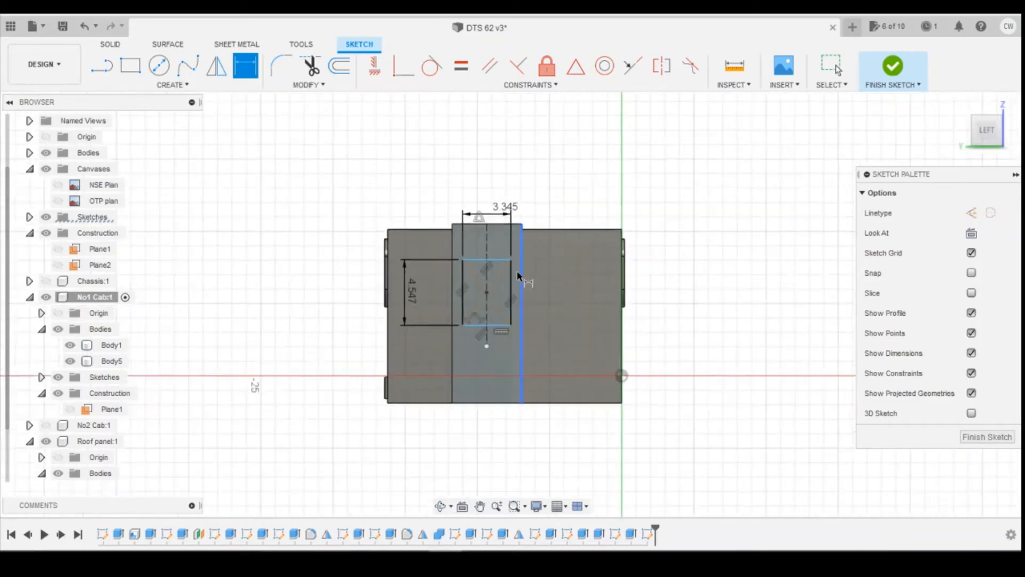
# Dimension the window rectangle's lower edge at 1016/148 mm above the door's base.
pyautogui.scroll(-1, 517, 276)
pyautogui.click(468, 319)
pyautogui.keyDown('shift'); pyautogui.click(470, 391); pyautogui.keyUp('shift')
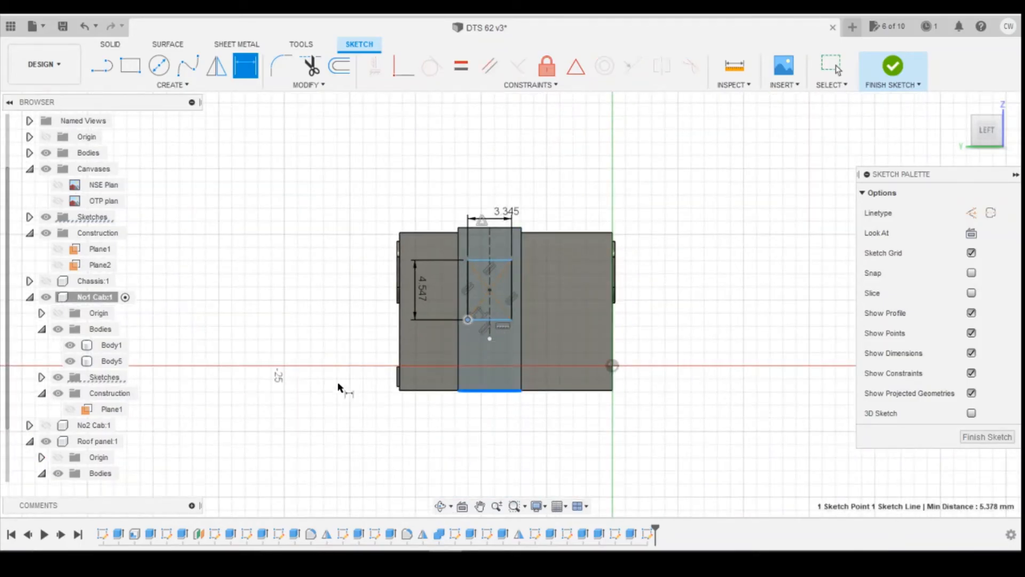
pyautogui.click(330, 380)
pyautogui.click(448, 560)
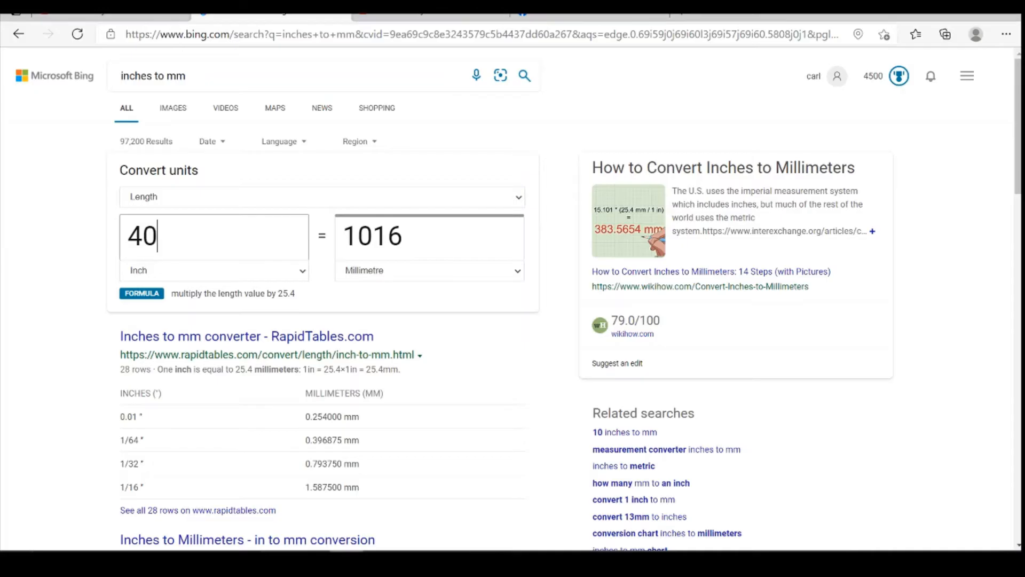
pyautogui.click(447, 560)
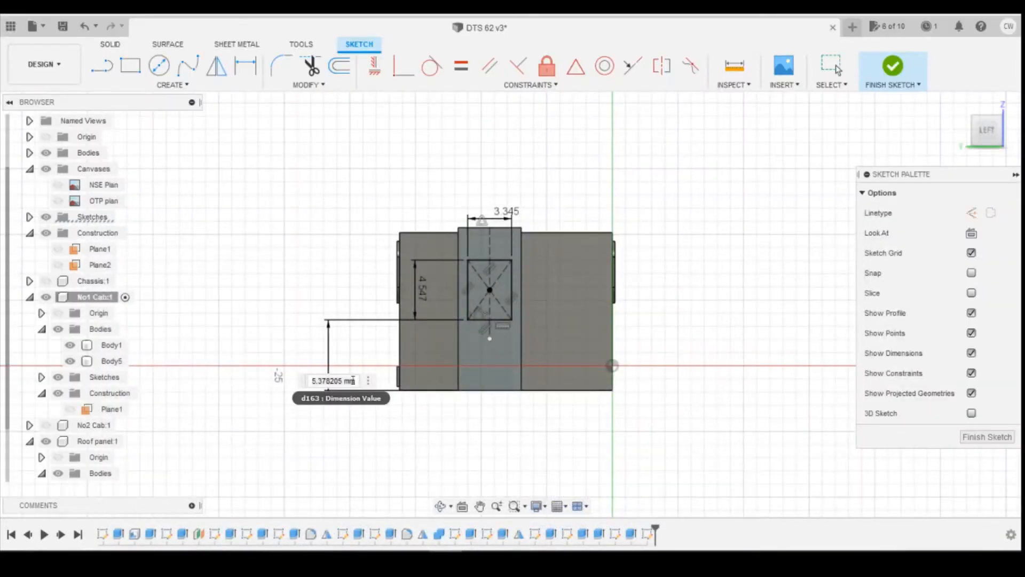
pyautogui.moveTo(353, 380); pyautogui.dragTo(315, 378)
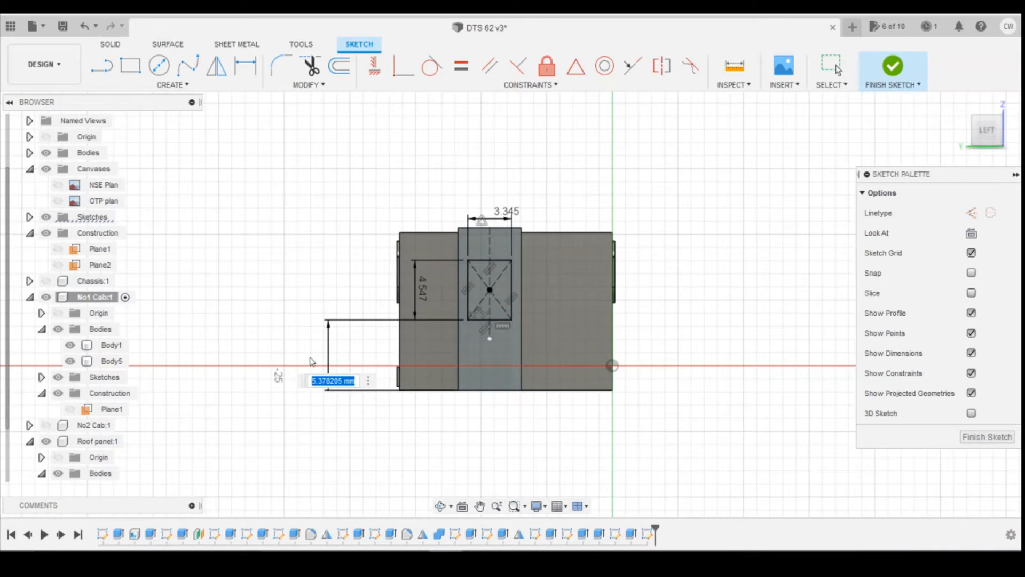
pyautogui.write('1016/148')
pyautogui.press('Return')
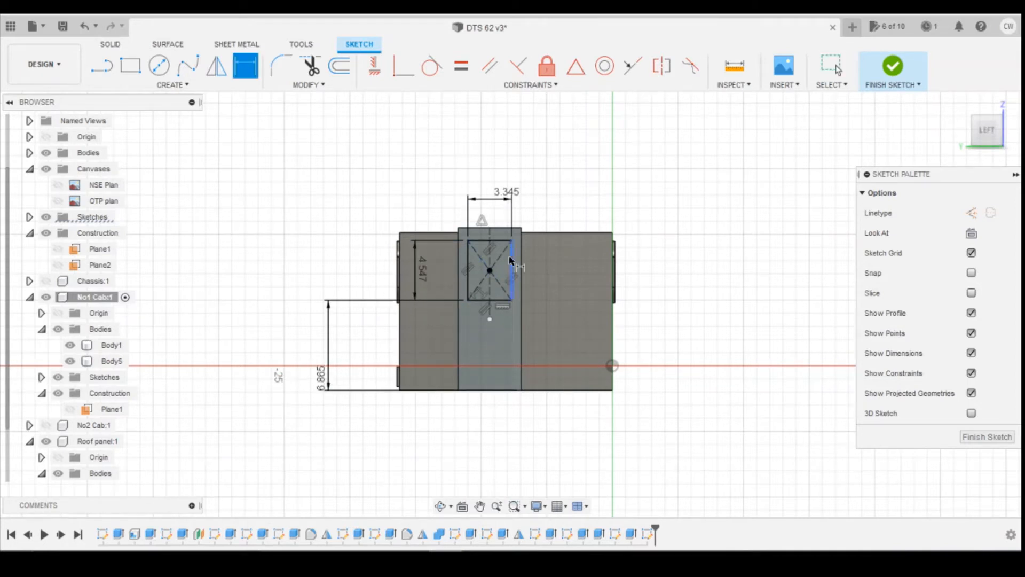
pyautogui.scroll(3, 510, 252)
pyautogui.press('Escape')
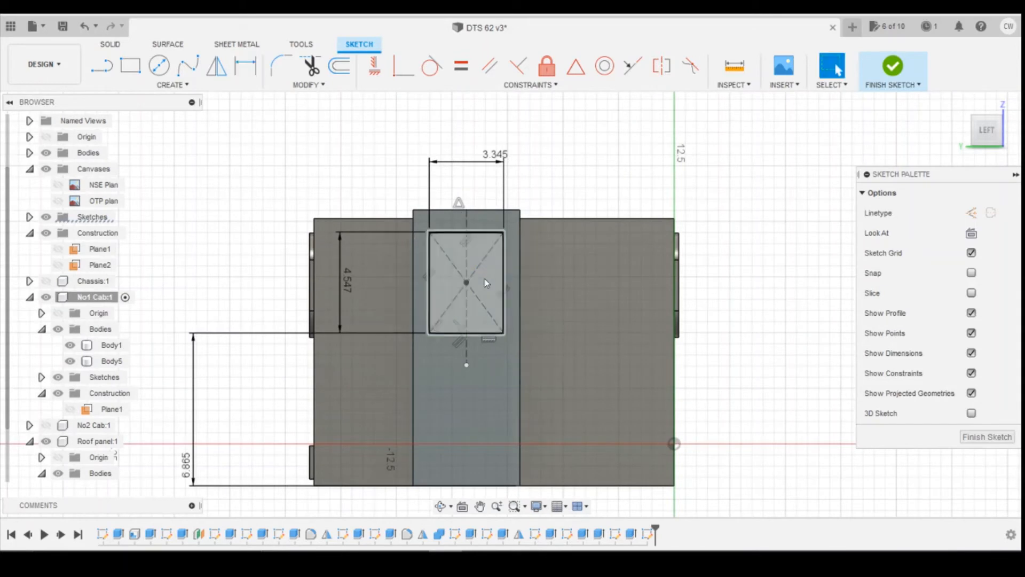
# Extrude the window rectangle by -1.50 mm as a cut through the door and the cab's end wall.
pyautogui.click(486, 283)
pyautogui.rightClick(487, 284)
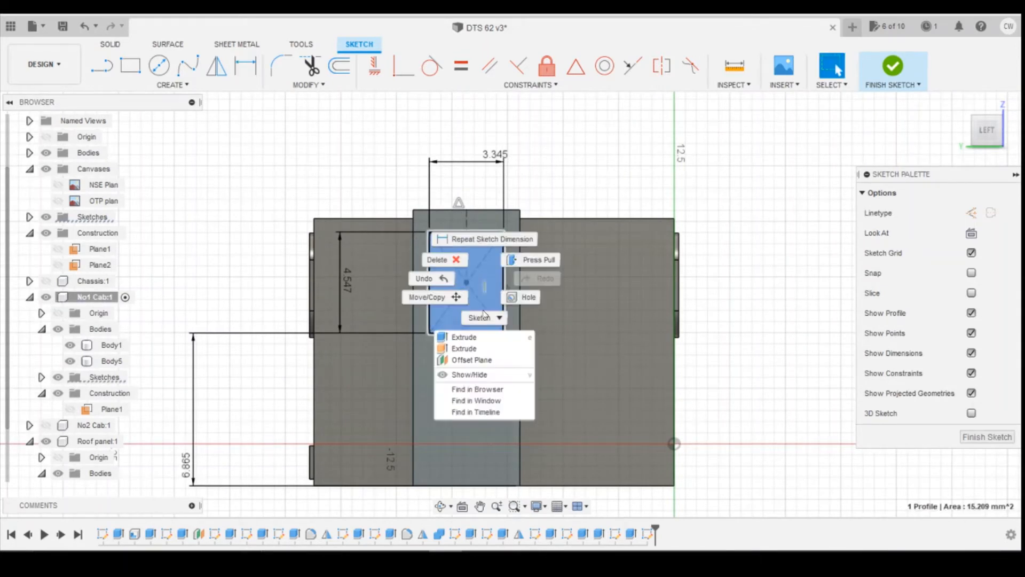
pyautogui.click(464, 339)
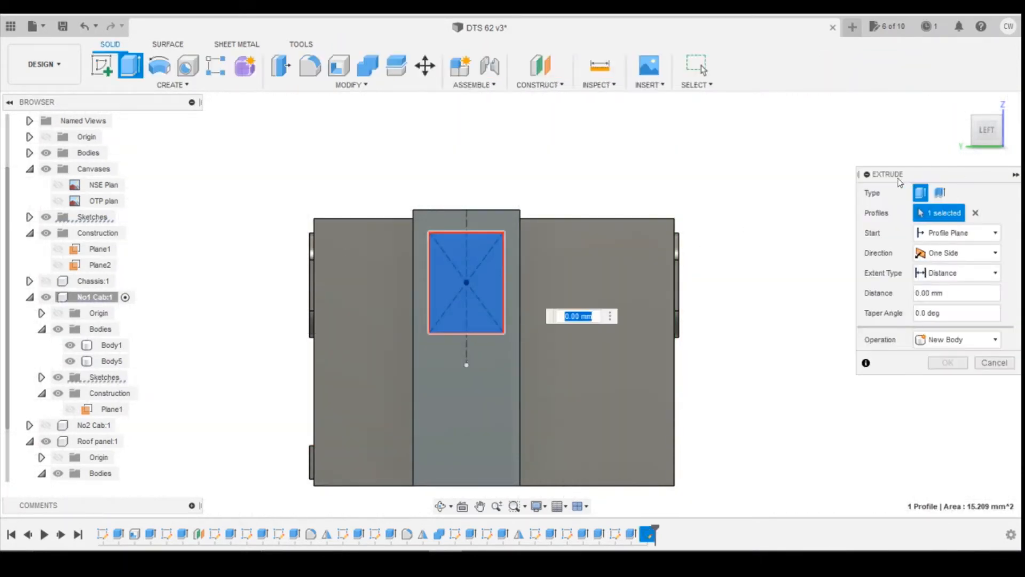
pyautogui.moveTo(982, 140); pyautogui.dragTo(998, 127)
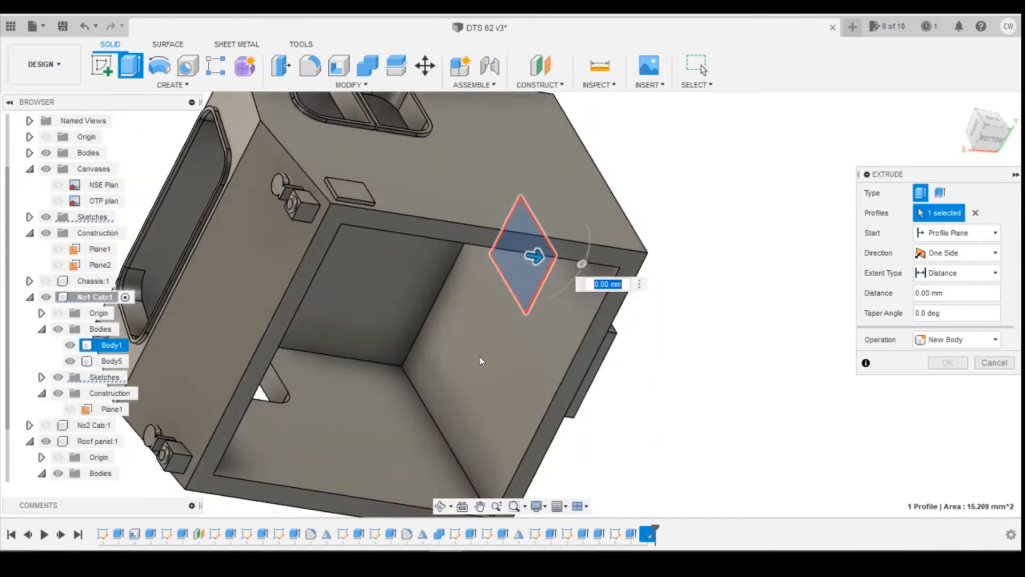
pyautogui.moveTo(532, 257); pyautogui.dragTo(496, 261)
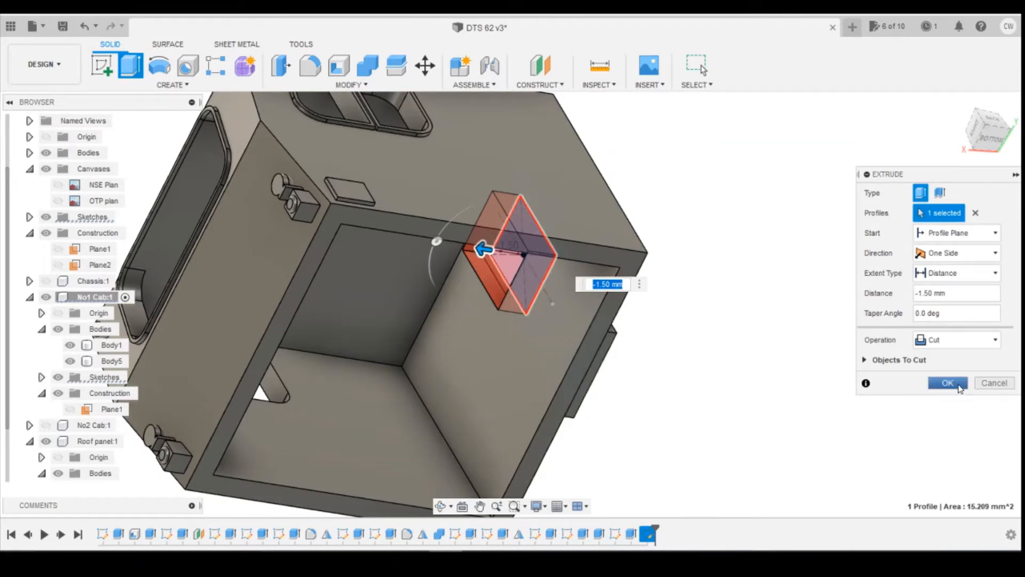
pyautogui.click(948, 383)
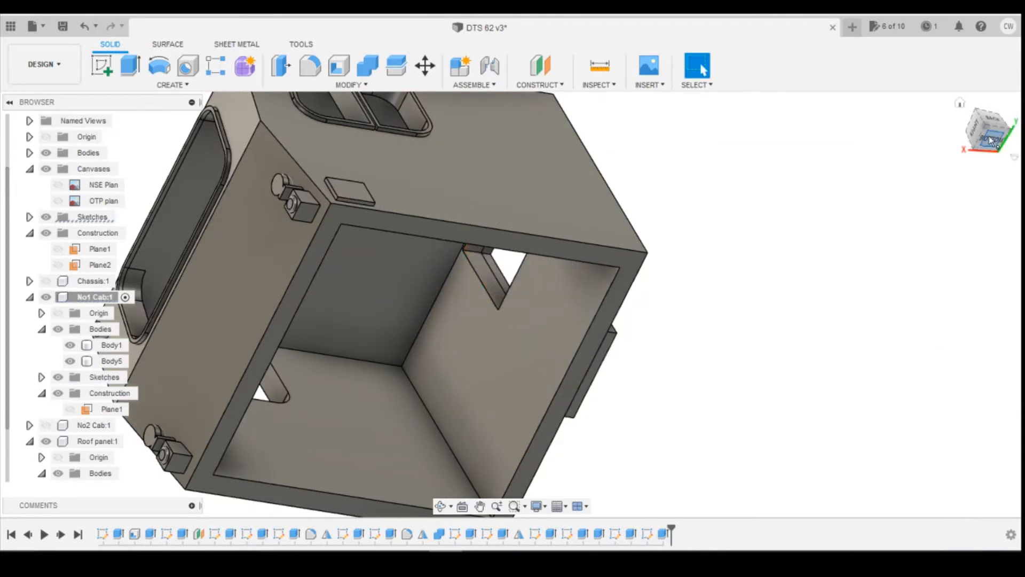
# Inspect the window opening in the door and compare its corner shape with the door photo in Photos.
pyautogui.moveTo(992, 141)
pyautogui.mouseDown()
pyautogui.moveTo(983, 173)
pyautogui.moveTo(943, 185)
pyautogui.moveTo(906, 211)
pyautogui.moveTo(887, 198)
pyautogui.mouseUp()
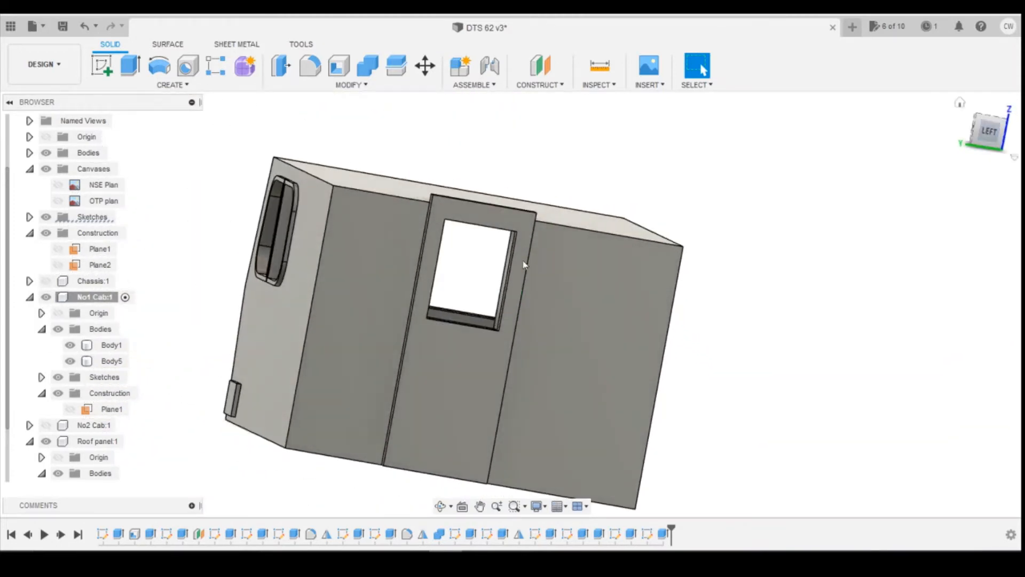
pyautogui.scroll(4, 487, 314)
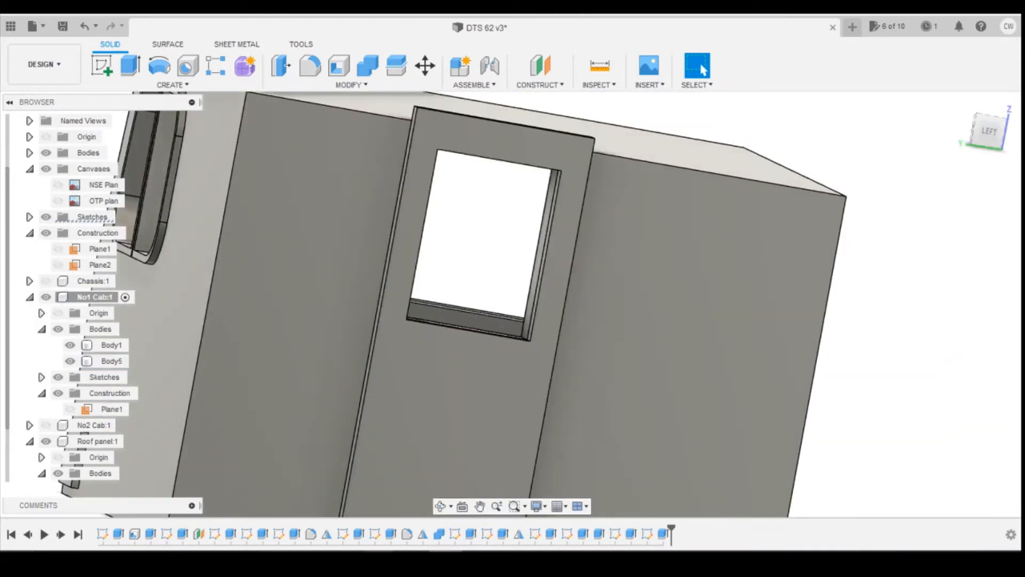
pyautogui.moveTo(381, 561)
pyautogui.click(395, 524)
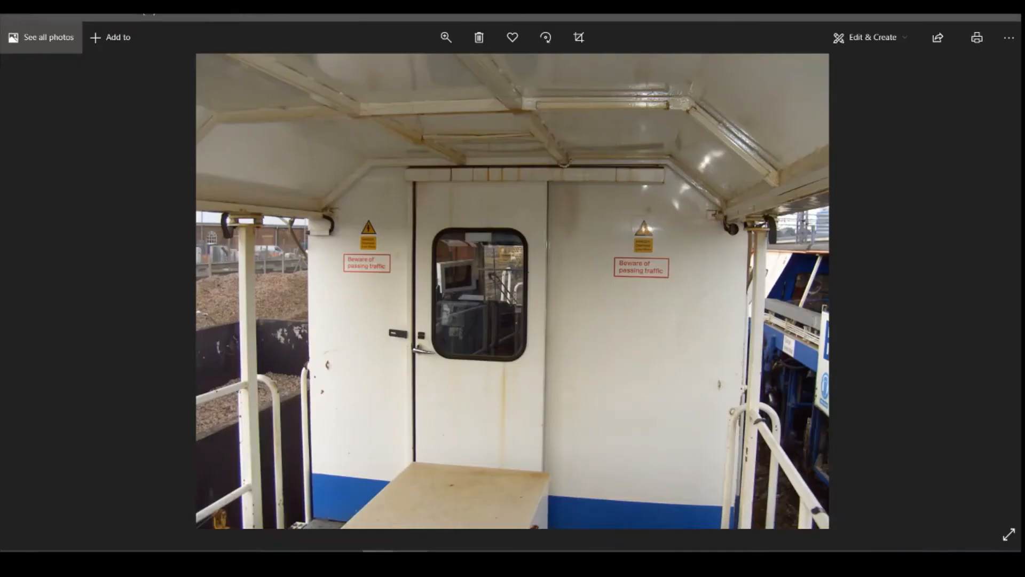
pyautogui.hotkey('alt', 'Tab')
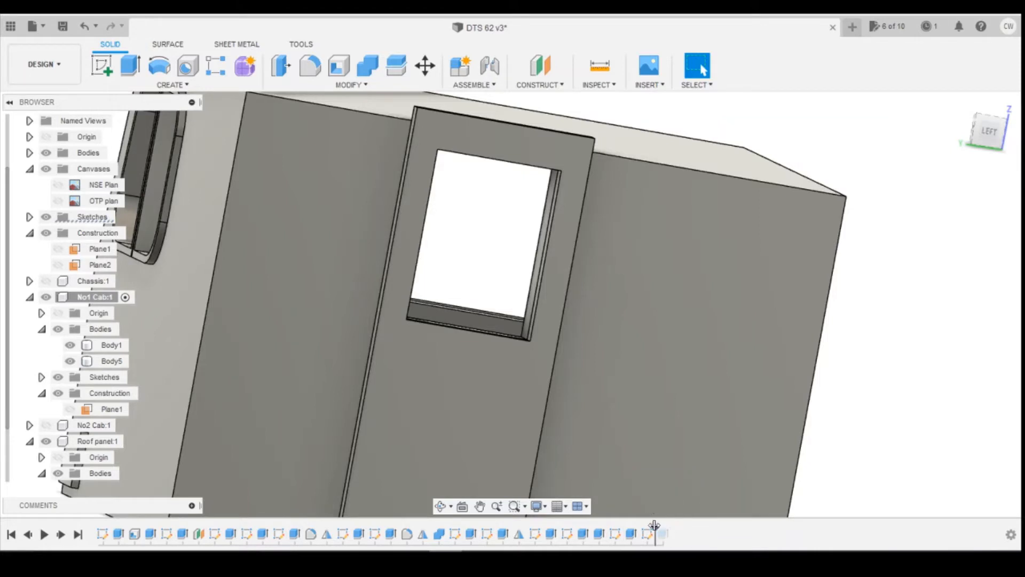
# Roll the timeline back before the window cut, reopen the window sketch and fillet the rectangle's upper-left corner with a 0.5 mm radius.
pyautogui.moveTo(661, 527); pyautogui.dragTo(655, 528)
pyautogui.rightClick(648, 533)
pyautogui.click(689, 402)
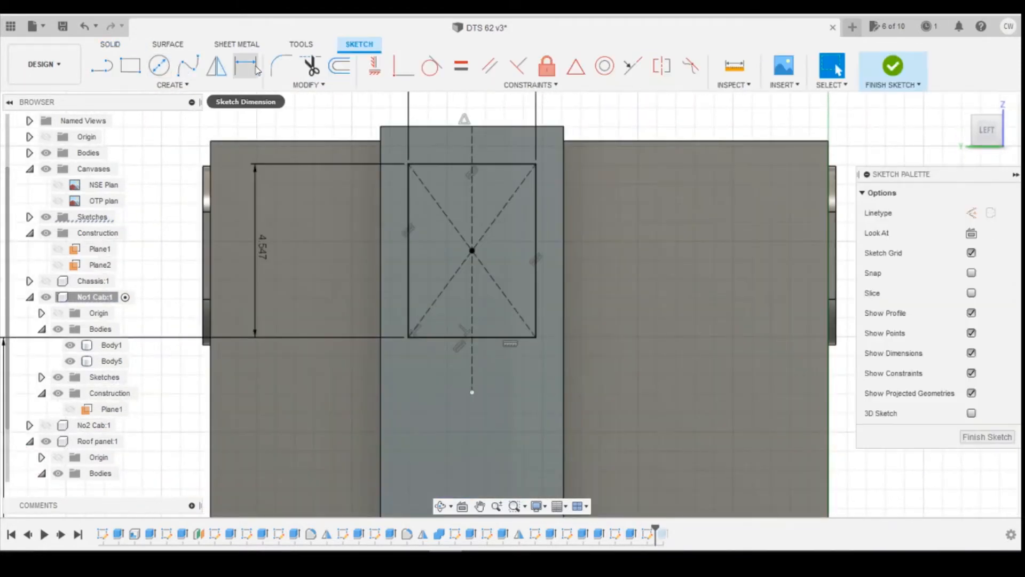
pyautogui.click(282, 65)
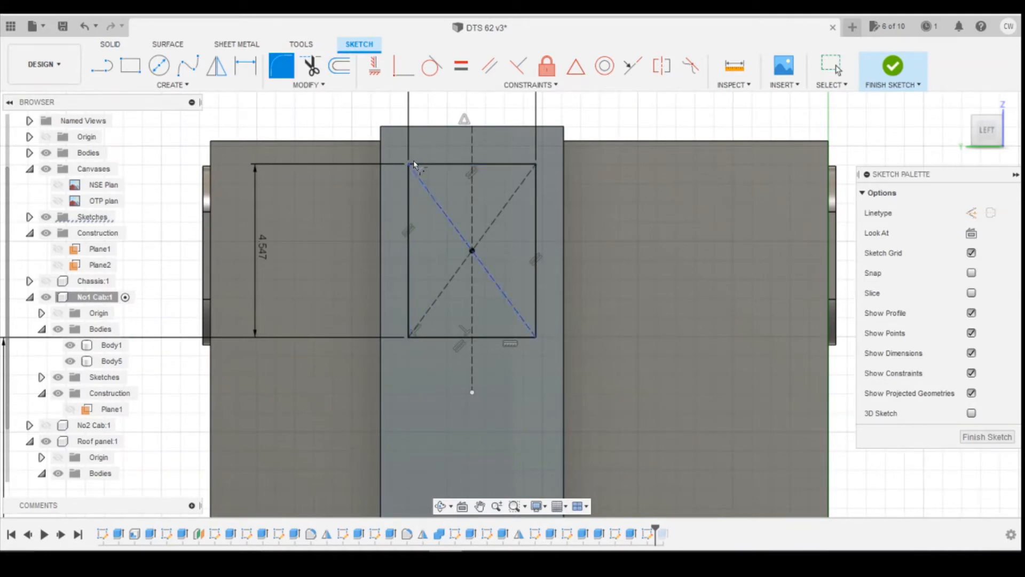
pyautogui.click(415, 165)
pyautogui.click(408, 177)
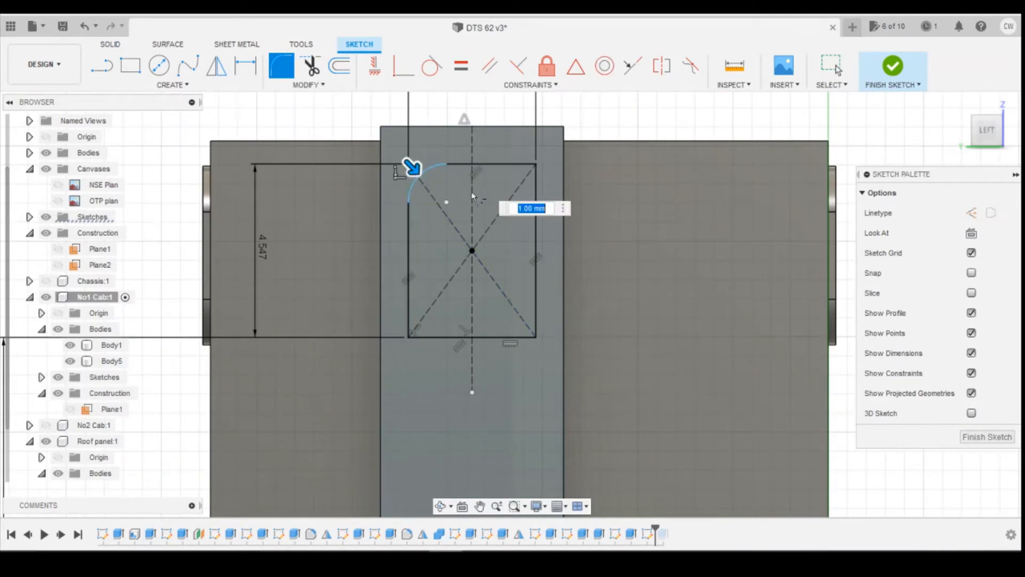
pyautogui.write('0')
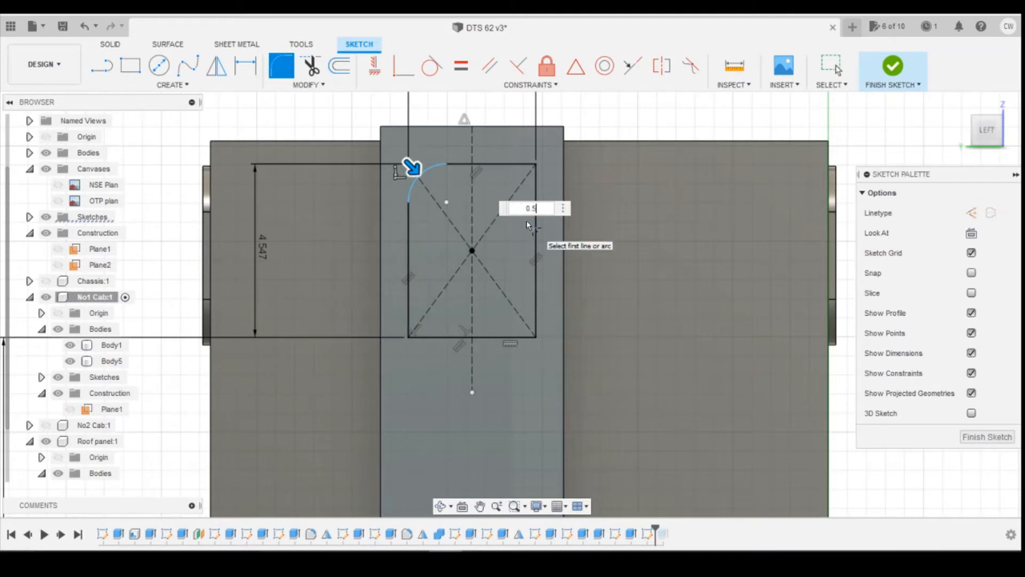
pyautogui.write('.5')
pyautogui.press('Return')
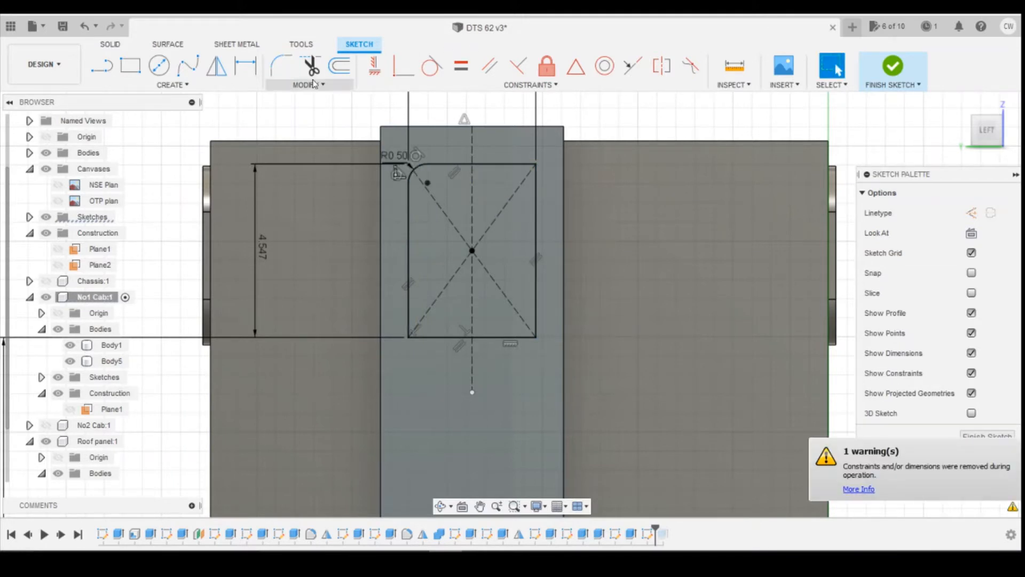
# Fillet the window rectangle's upper-right corner with a 0.50 mm radius.
pyautogui.click(285, 69)
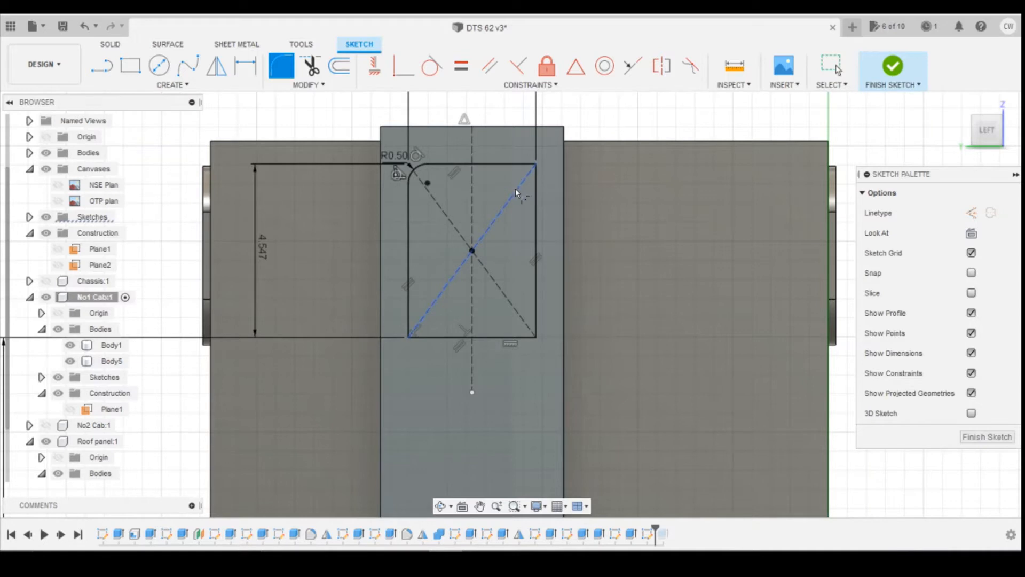
pyautogui.click(535, 190)
pyautogui.click(518, 163)
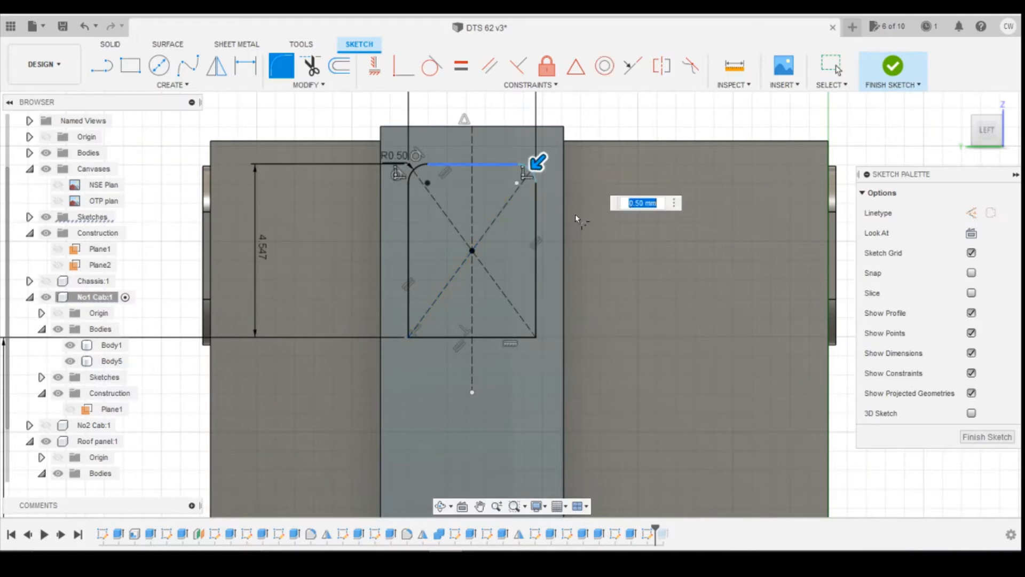
pyautogui.press('Return')
pyautogui.press('Escape')
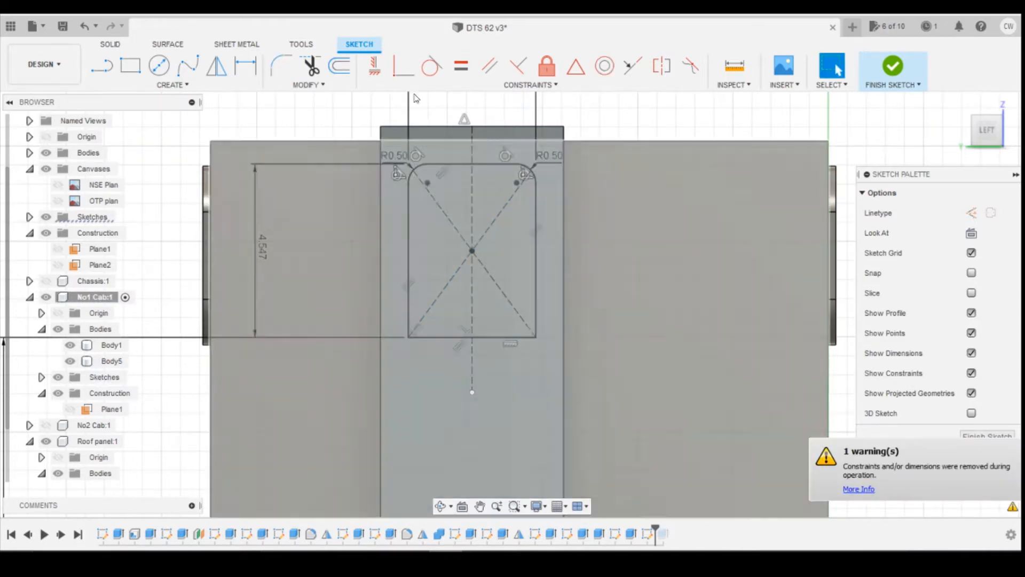
# Fillet the window rectangle's two lower corners with a 0.5 mm radius each.
pyautogui.click(275, 76)
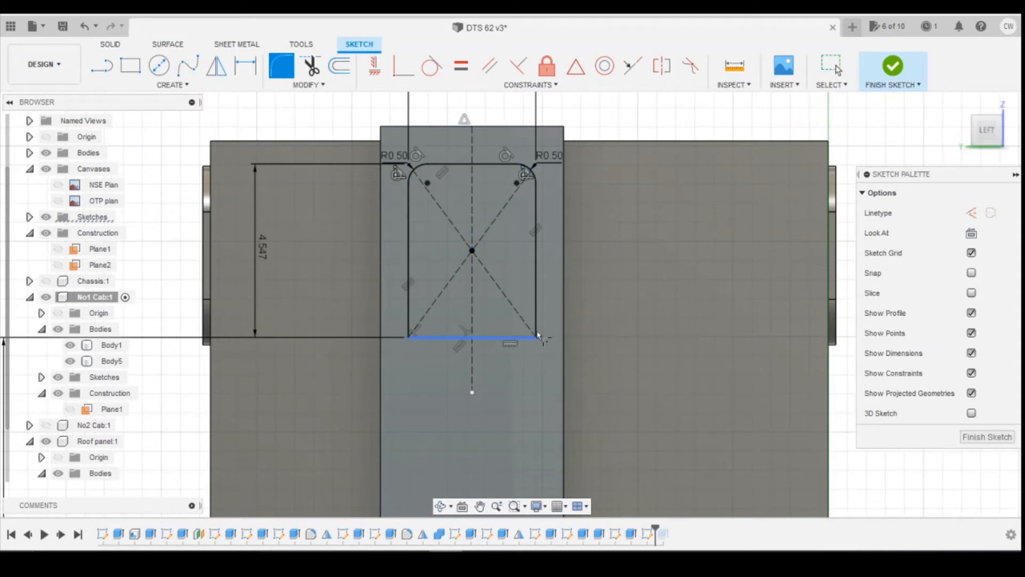
pyautogui.click(536, 321)
pyautogui.click(520, 337)
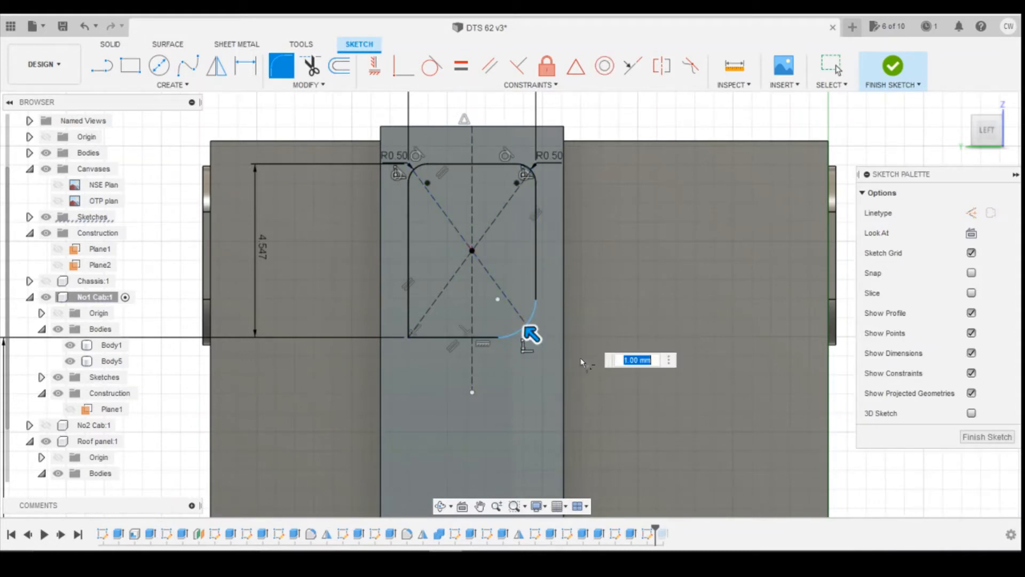
pyautogui.press('Return')
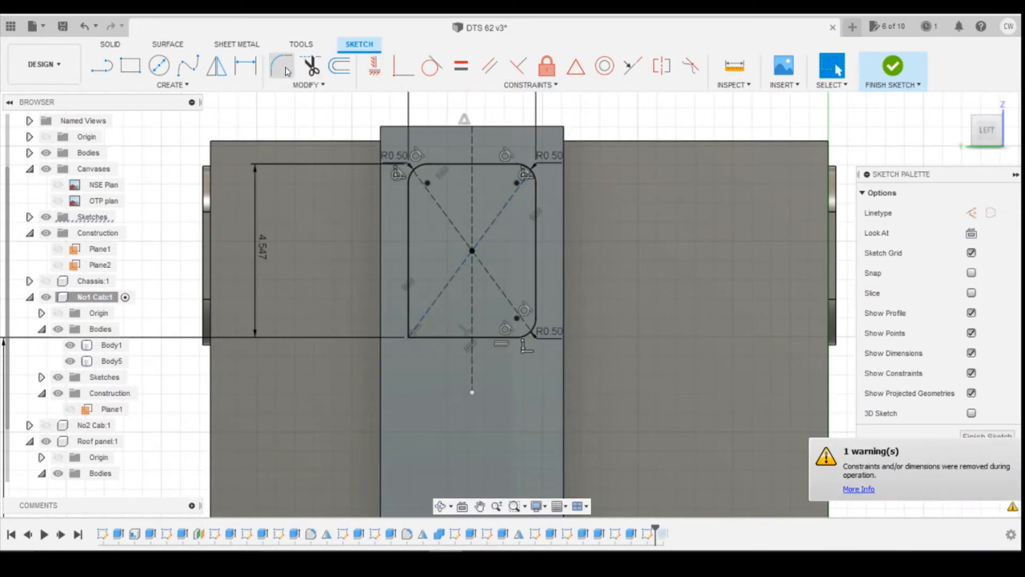
pyautogui.click(287, 71)
pyautogui.click(436, 337)
pyautogui.click(409, 312)
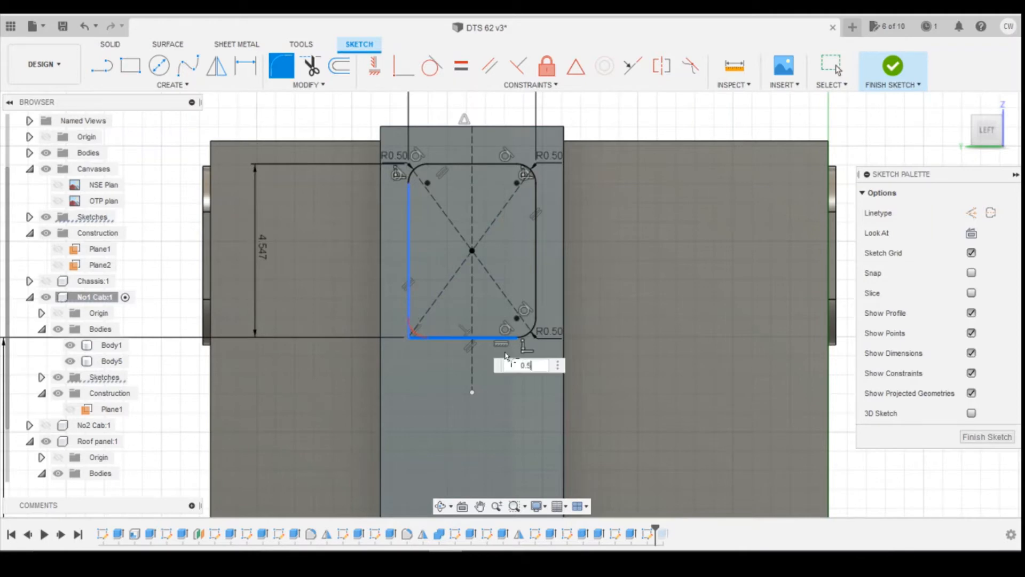
pyautogui.press('Return')
pyautogui.press('Escape')
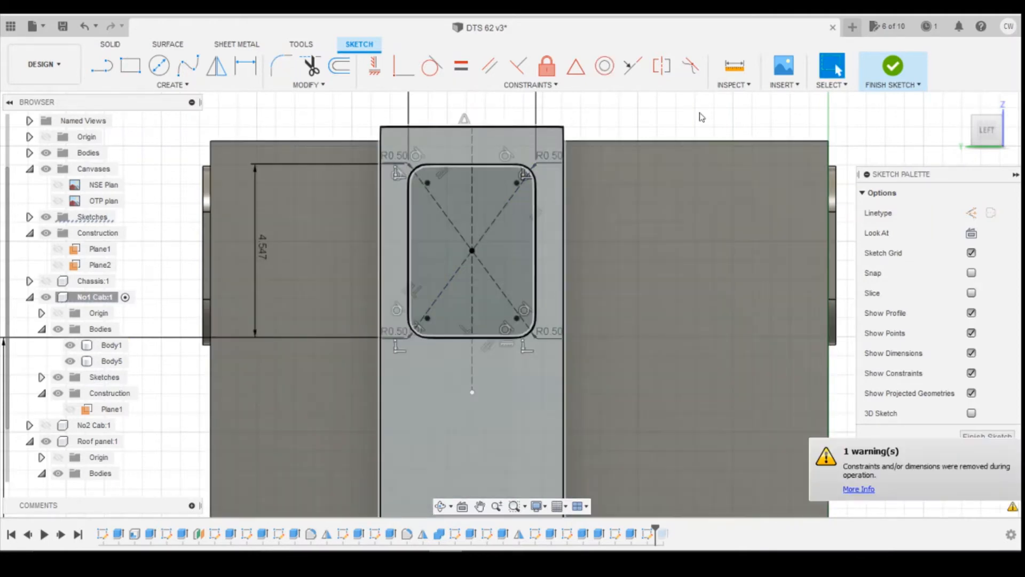
# Finish the window sketch and roll the timeline forward past the window cut.
pyautogui.click(893, 80)
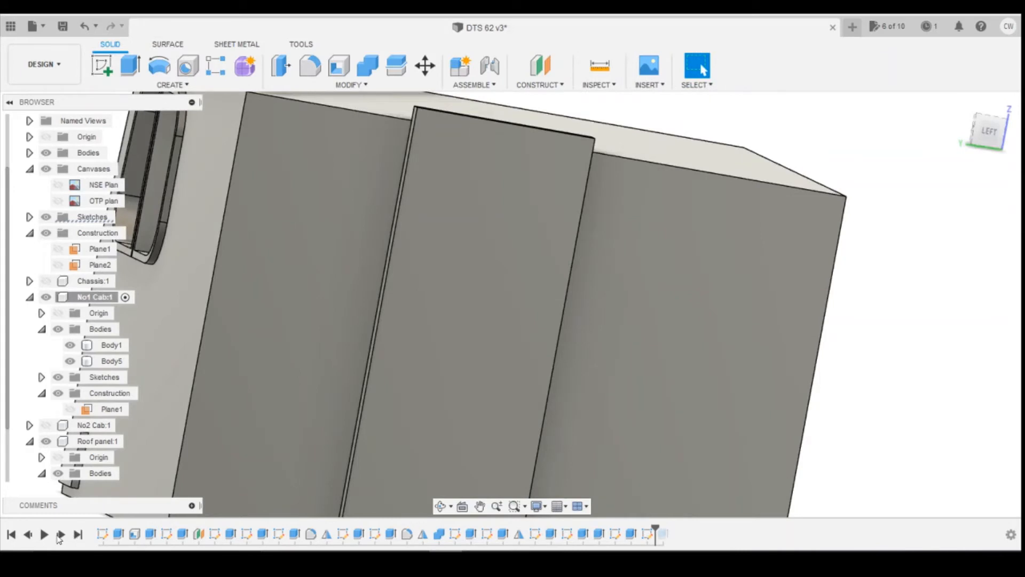
pyautogui.click(59, 535)
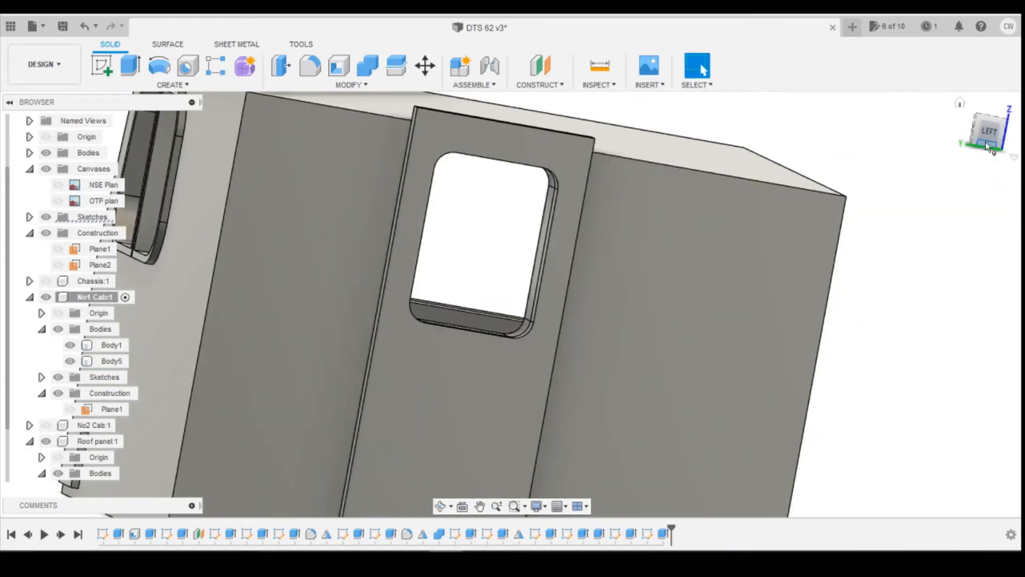
pyautogui.moveTo(987, 147)
pyautogui.mouseDown()
pyautogui.moveTo(990, 123)
pyautogui.moveTo(992, 138)
pyautogui.mouseUp()
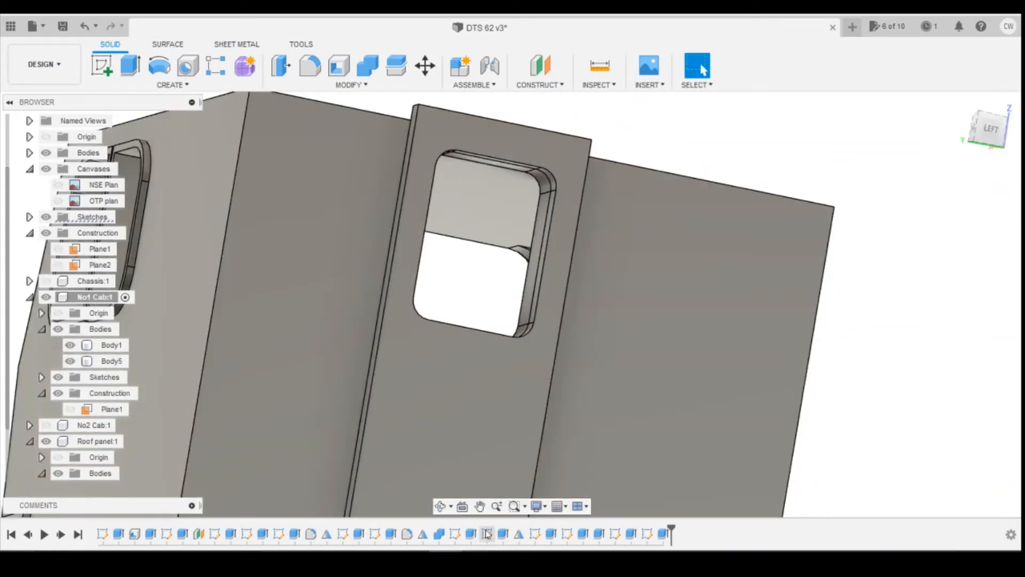
# Check the door details in the reference photo and start a new sketch on the door's outer face.
pyautogui.moveTo(231, 534)
pyautogui.click(400, 516)
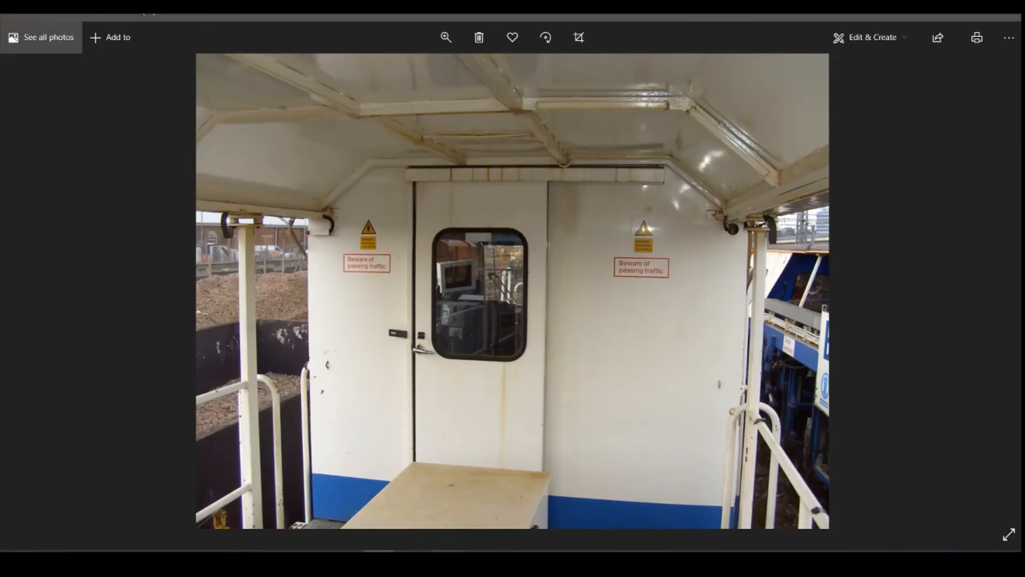
pyautogui.click(447, 561)
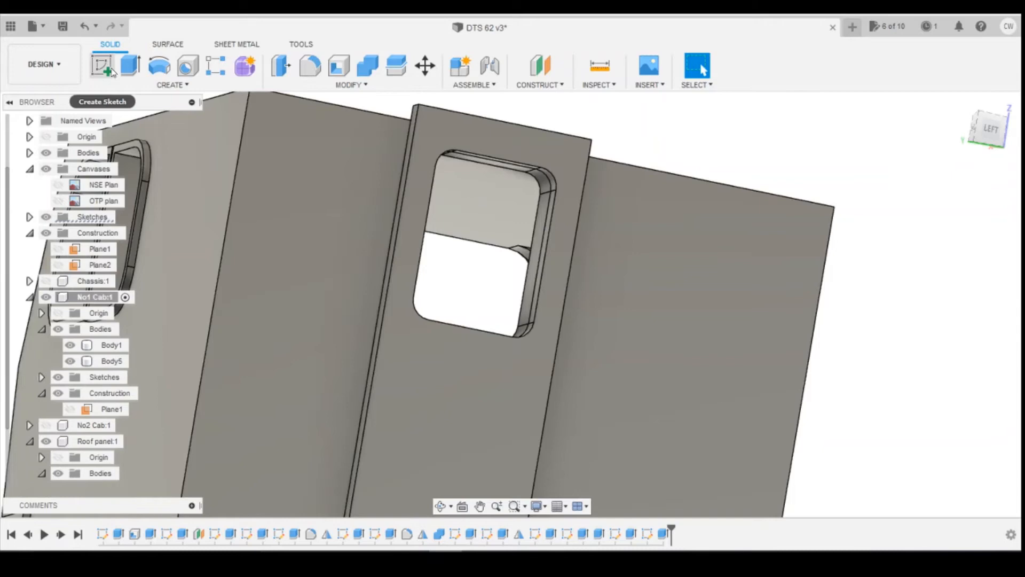
pyautogui.click(109, 68)
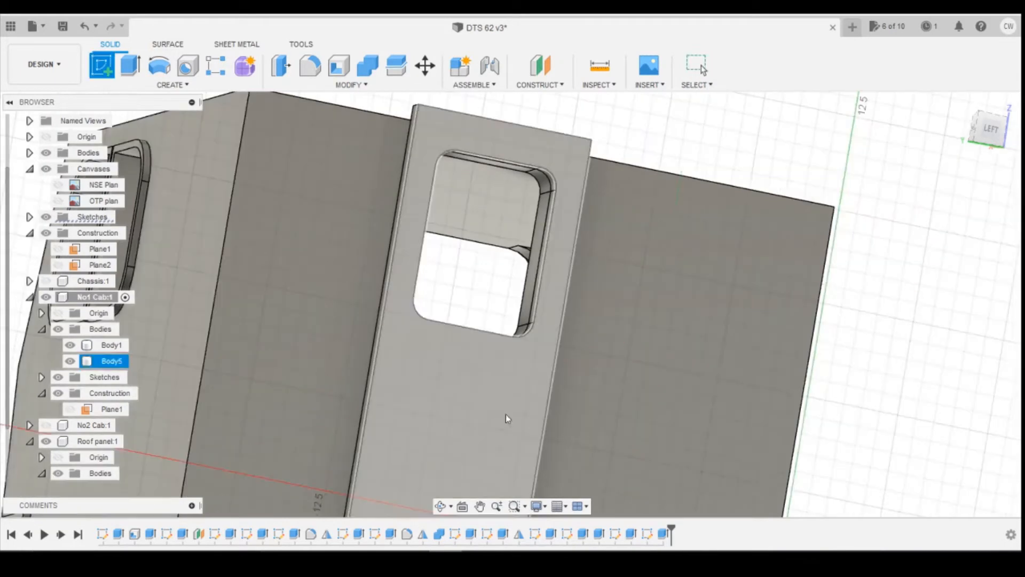
pyautogui.click(494, 397)
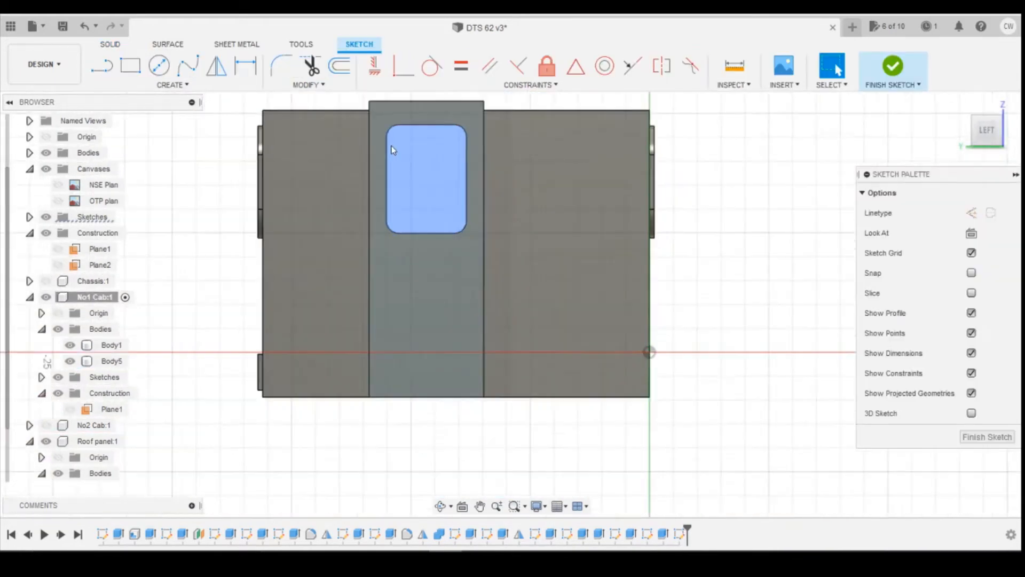
# Offset the door window's outline outward by 0.2 mm to form a frame profile around the opening.
pyautogui.press('o')
pyautogui.click(453, 161)
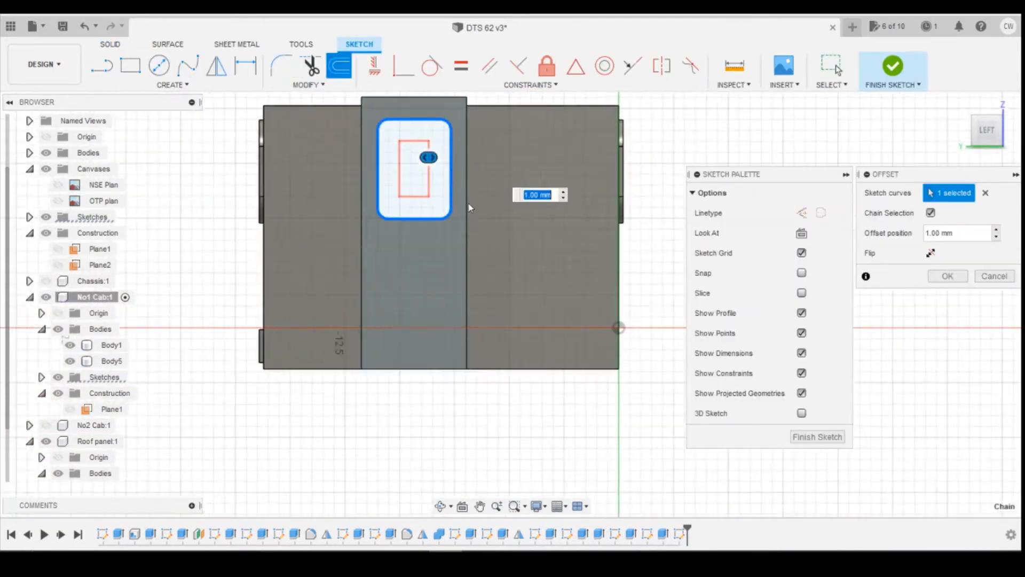
pyautogui.scroll(3, 470, 208)
pyautogui.press('BackSpace')
pyautogui.write('0')
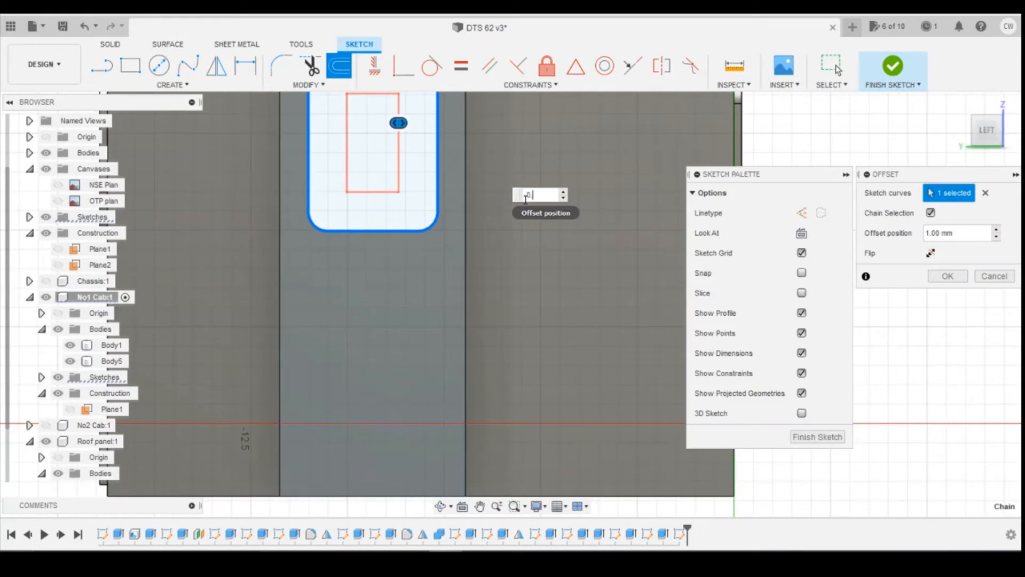
pyautogui.write('.2')
pyautogui.press('Return')
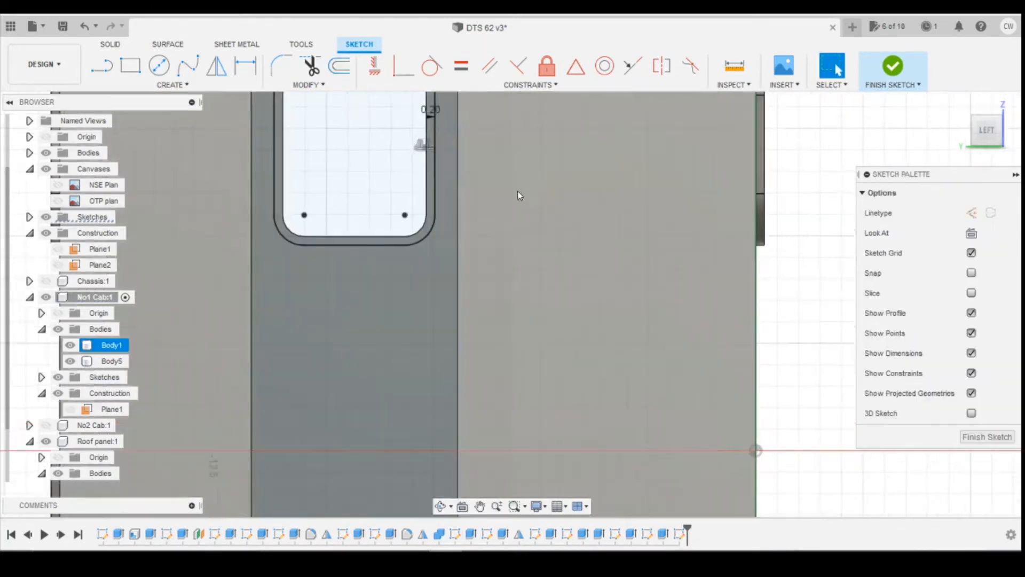
# Extrude the narrow frame profile around the door window by 0.2 mm.
pyautogui.scroll(2, 518, 195)
pyautogui.click(398, 191)
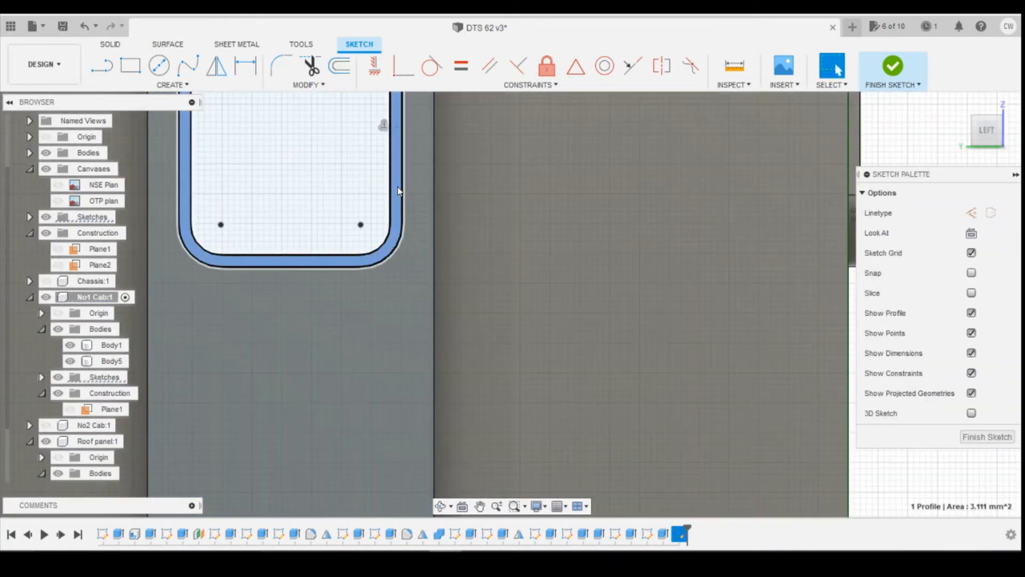
pyautogui.rightClick(398, 190)
pyautogui.click(422, 243)
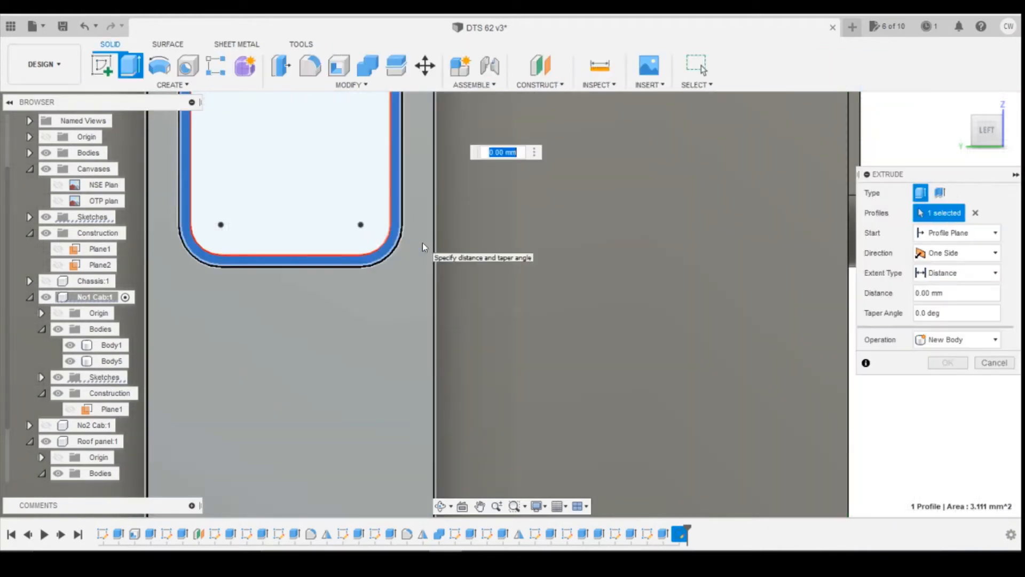
pyautogui.write('0.2')
pyautogui.press('Return')
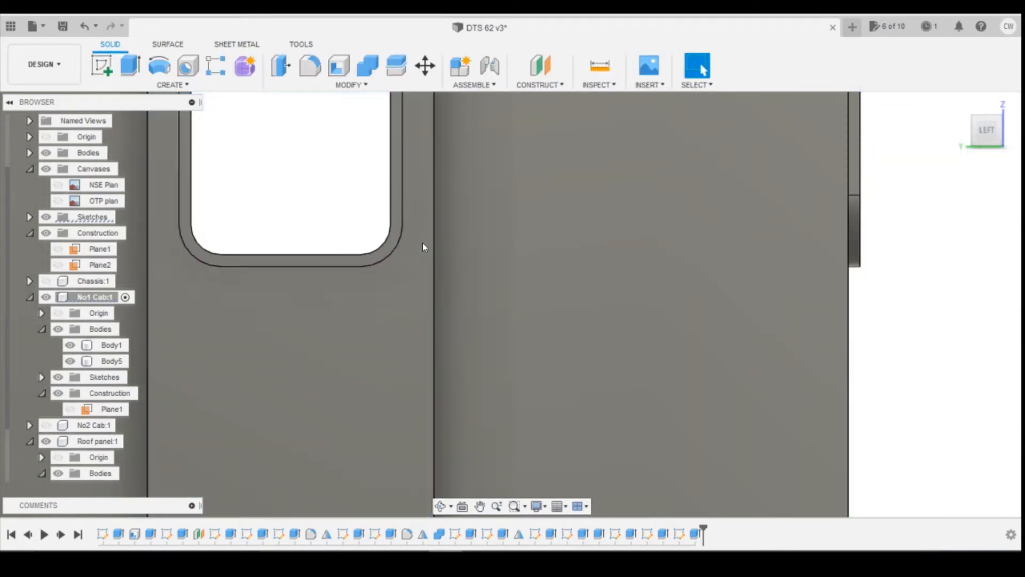
# Check the door in the DR72211 reference photo and start a sketch on its outer face near the window's lower corner.
pyautogui.scroll(-2, 422, 243)
pyautogui.moveTo(997, 130); pyautogui.dragTo(1002, 130)
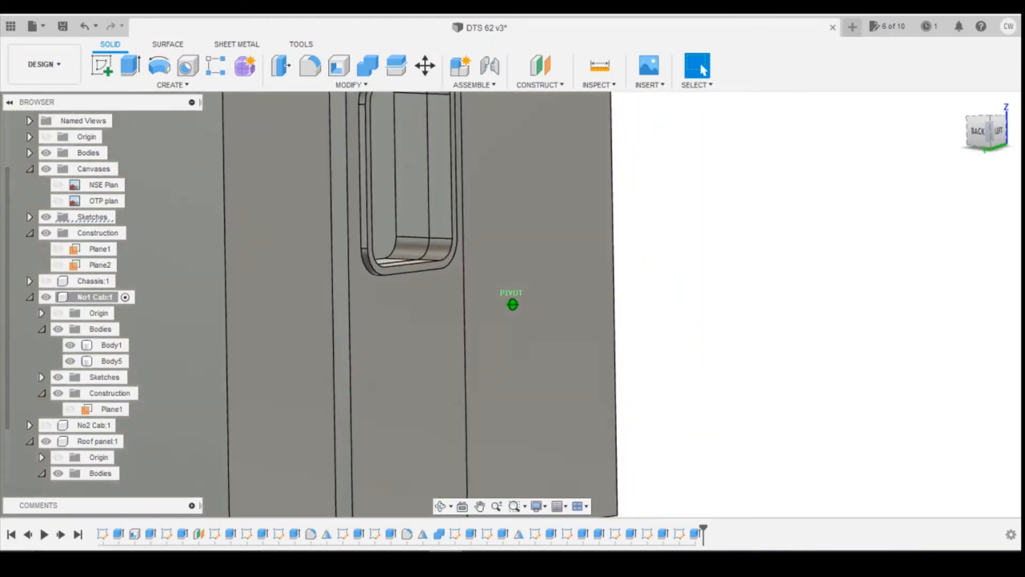
pyautogui.keyDown('shift'); pyautogui.moveTo(509, 240); pyautogui.dragTo(510, 249, button='middle'); pyautogui.keyUp('shift')
pyautogui.scroll(-3, 515, 251)
pyautogui.scroll(3, 552, 318)
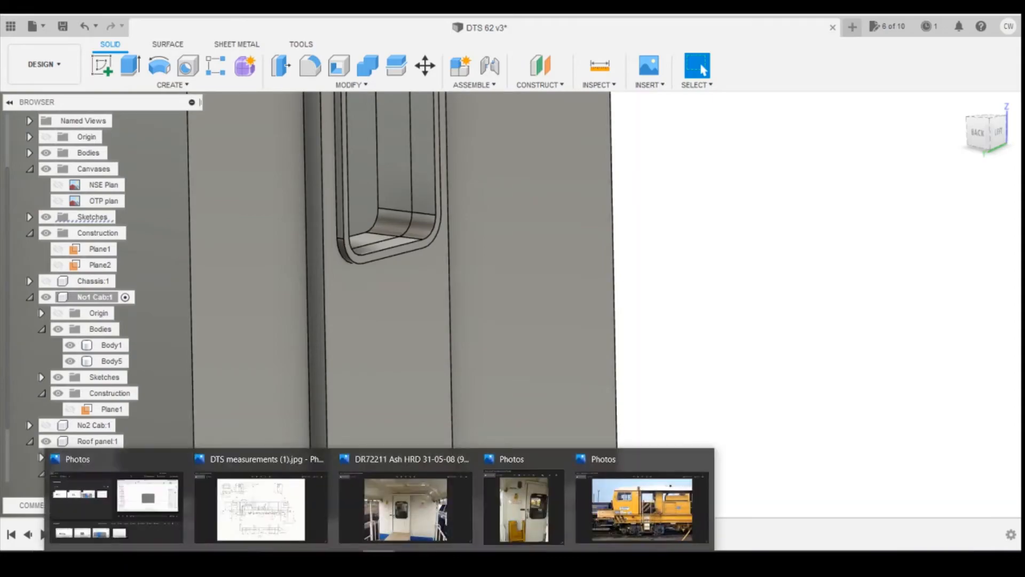
pyautogui.click(403, 510)
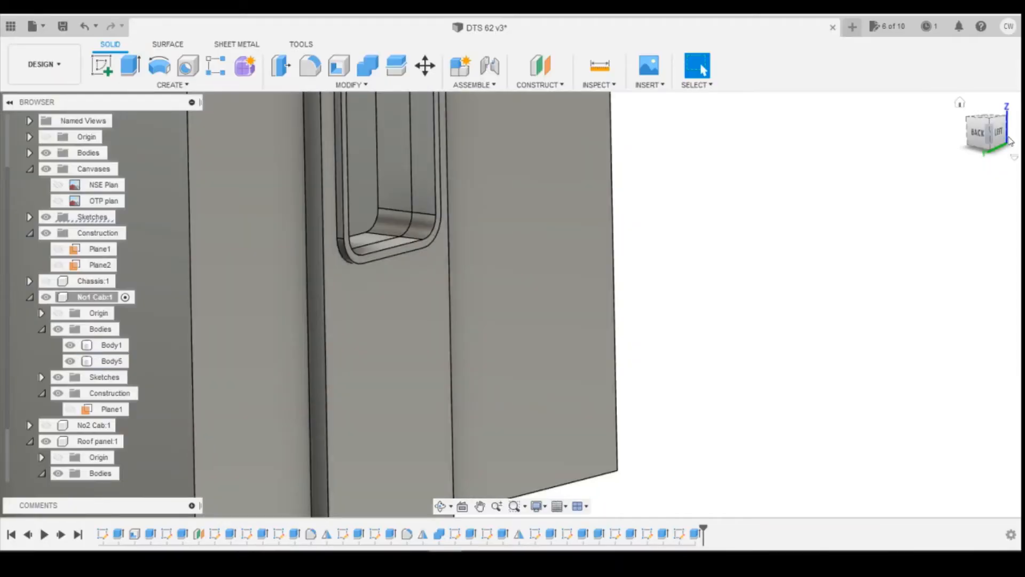
pyautogui.click(985, 140)
pyautogui.scroll(5, 377, 271)
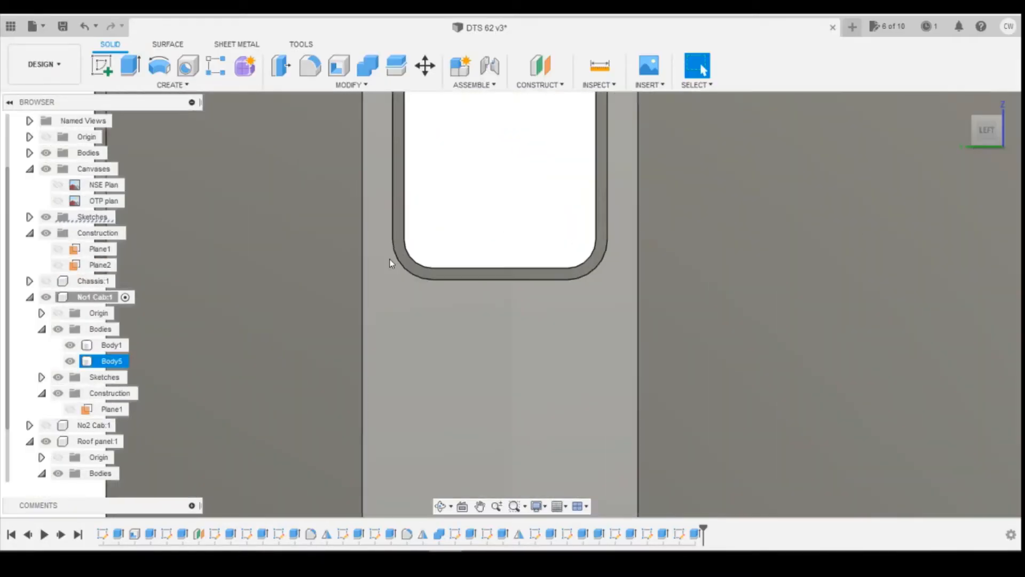
pyautogui.click(101, 66)
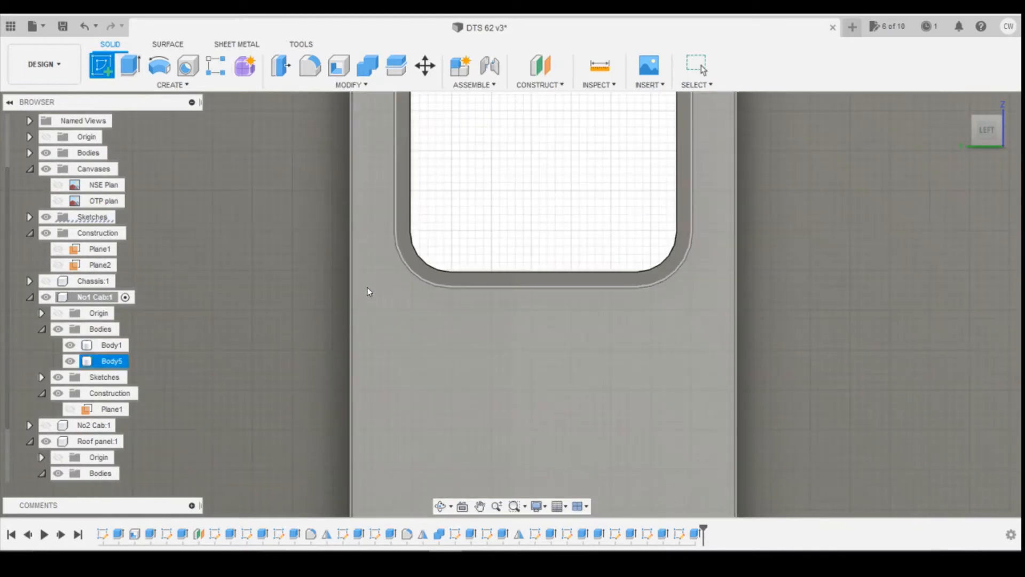
pyautogui.click(367, 287)
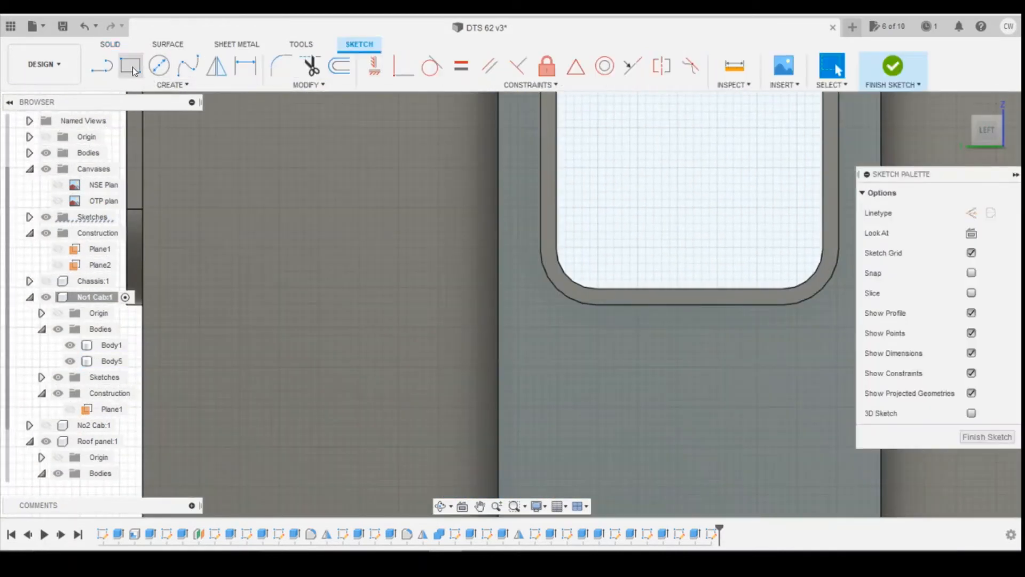
# Sketch a rectangle 0.5 mm wide and 0.25 mm high beside the window frame's lower-left corner.
pyautogui.click(129, 65)
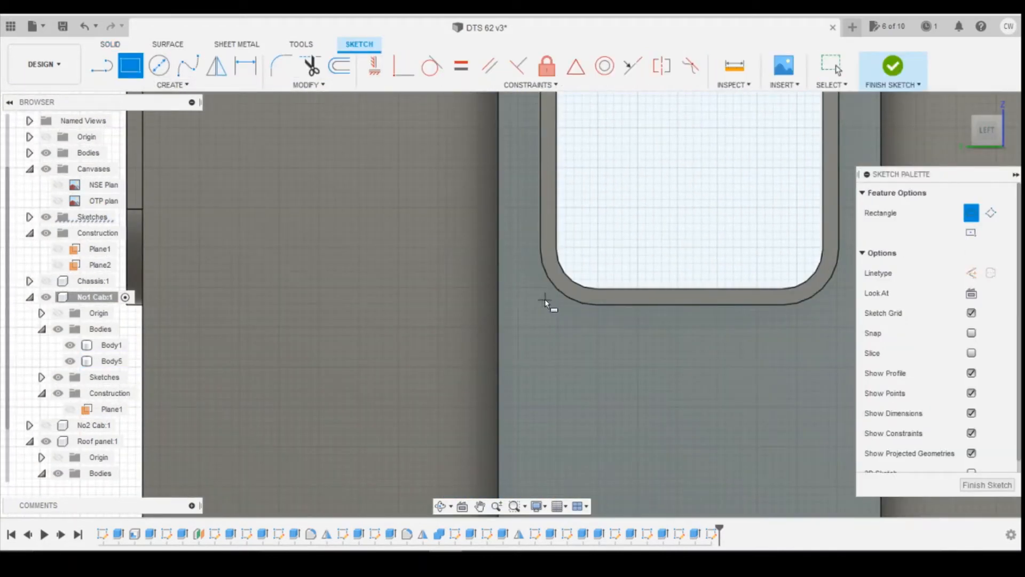
pyautogui.click(545, 299)
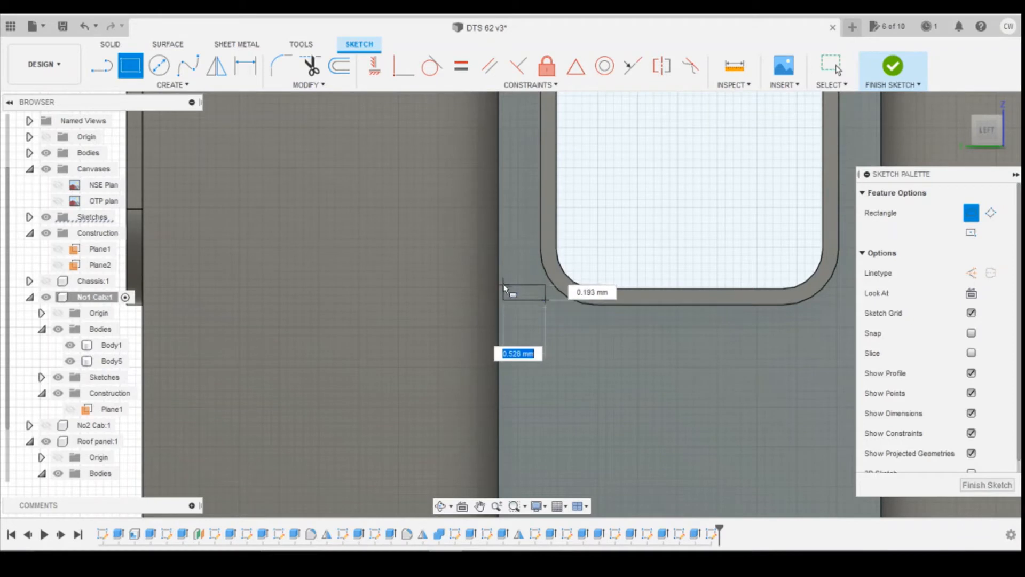
pyautogui.press('Tab')
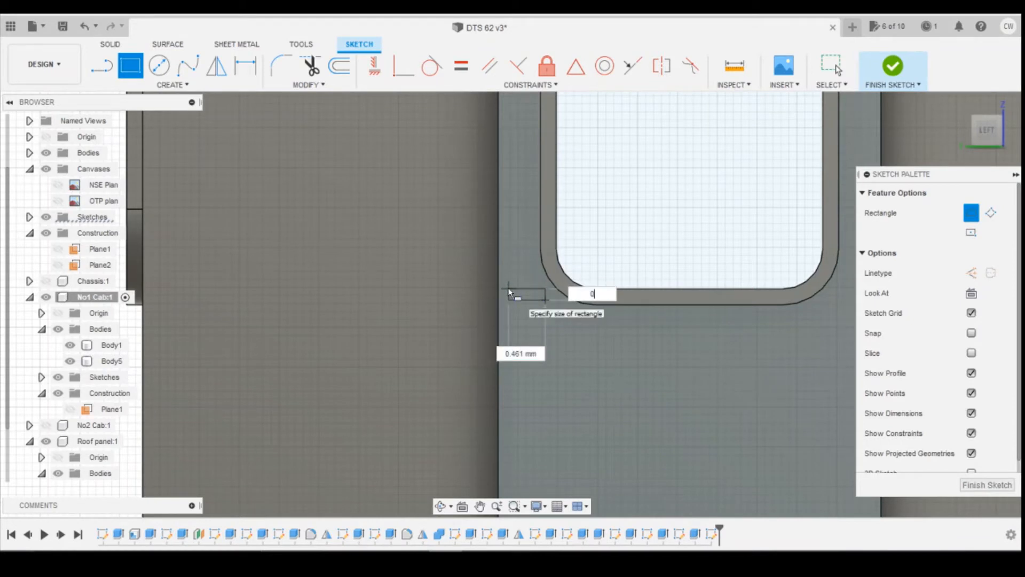
pyautogui.press('Tab')
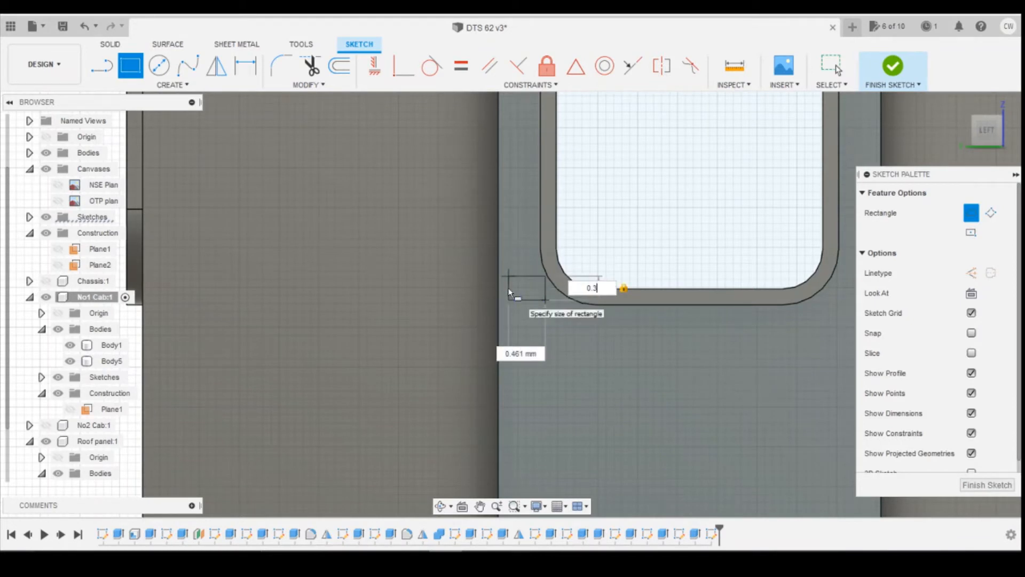
pyautogui.press('Tab')
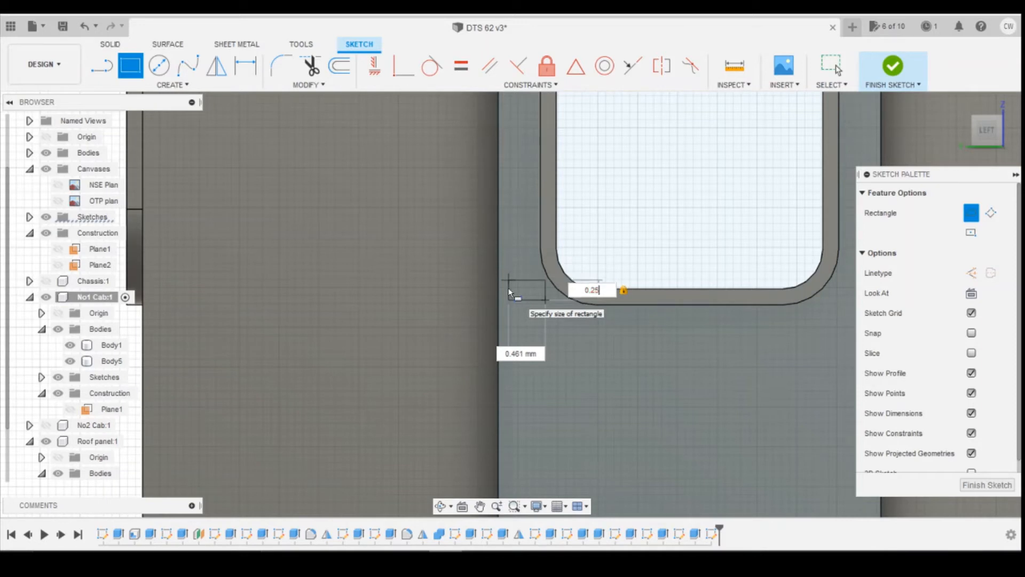
pyautogui.press('Tab')
pyautogui.press('Return')
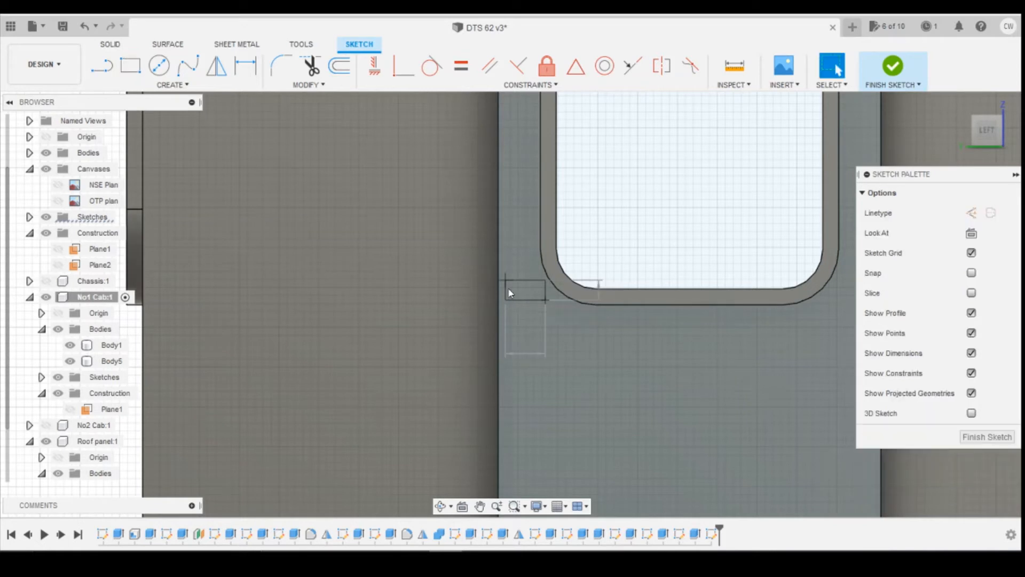
pyautogui.scroll(-2, 517, 295)
pyautogui.scroll(2, 517, 295)
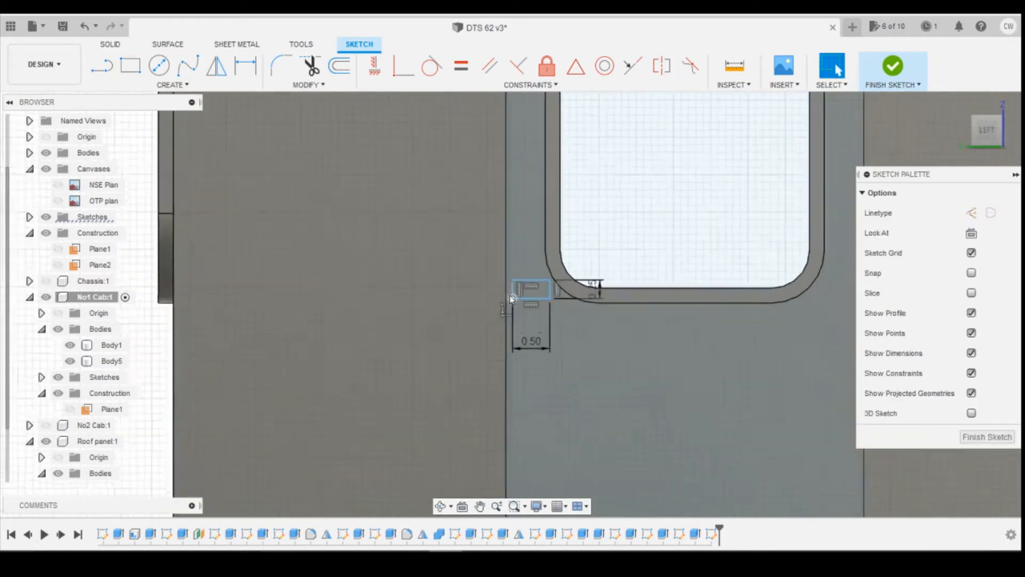
# Set the distance between the small rectangle's left side and the door's left edge to 0.1 mm.
pyautogui.press('d')
pyautogui.click(507, 277)
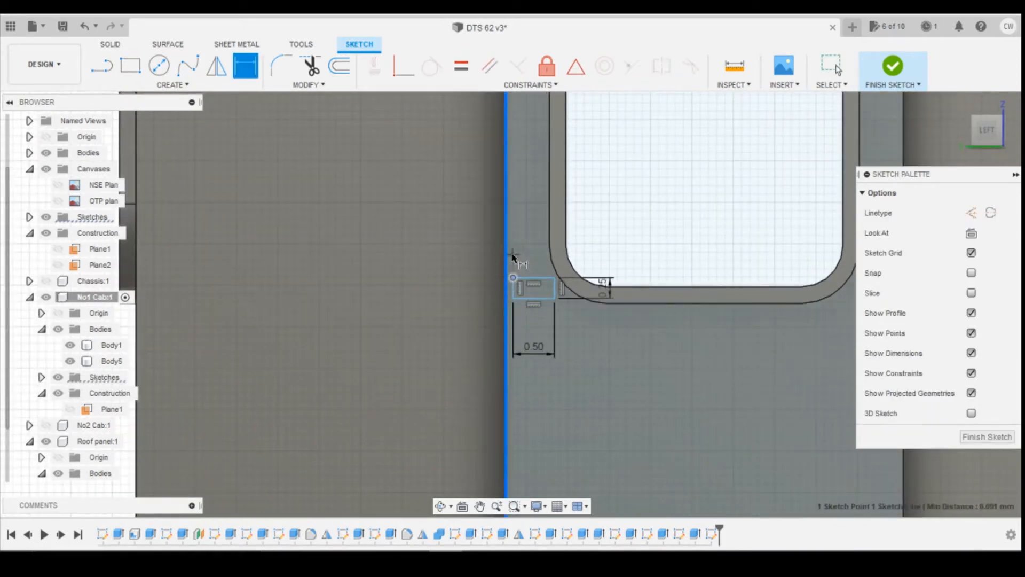
pyautogui.click(511, 253)
pyautogui.write('0.1')
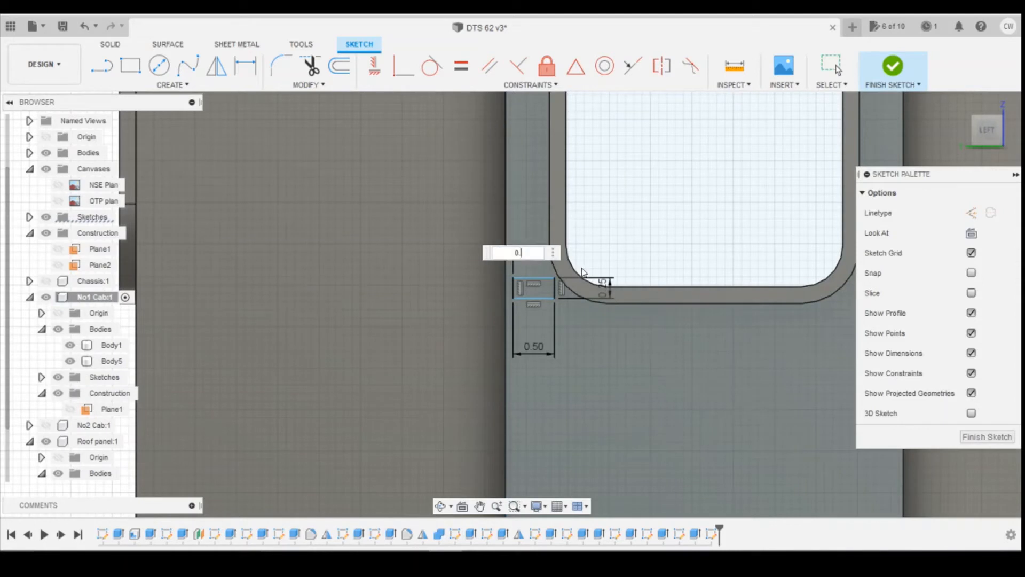
pyautogui.press('Return')
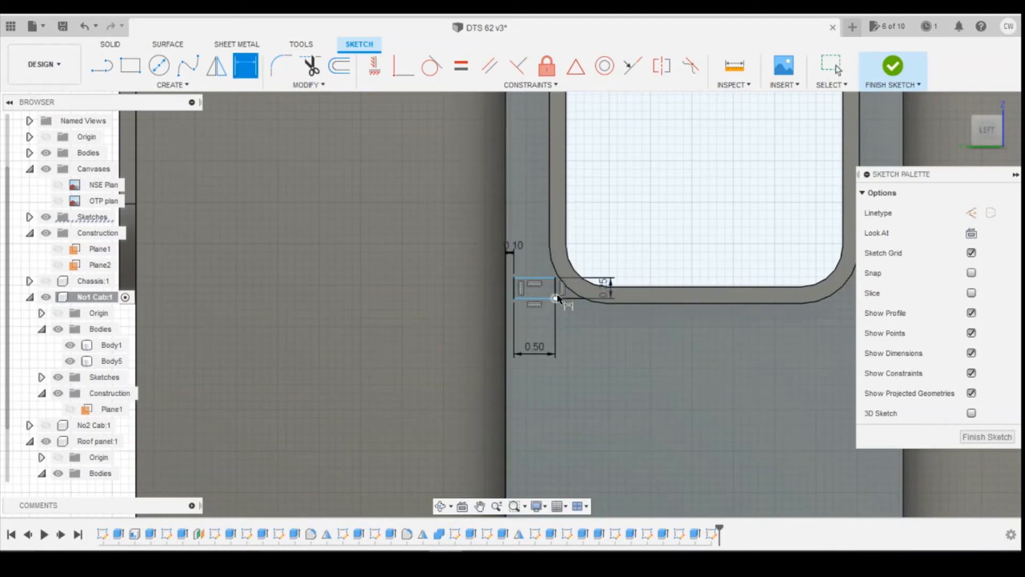
# Set the vertical distance between the small rectangle's upper corner and the window opening's lower edge to 0.1 mm.
pyautogui.click(555, 278)
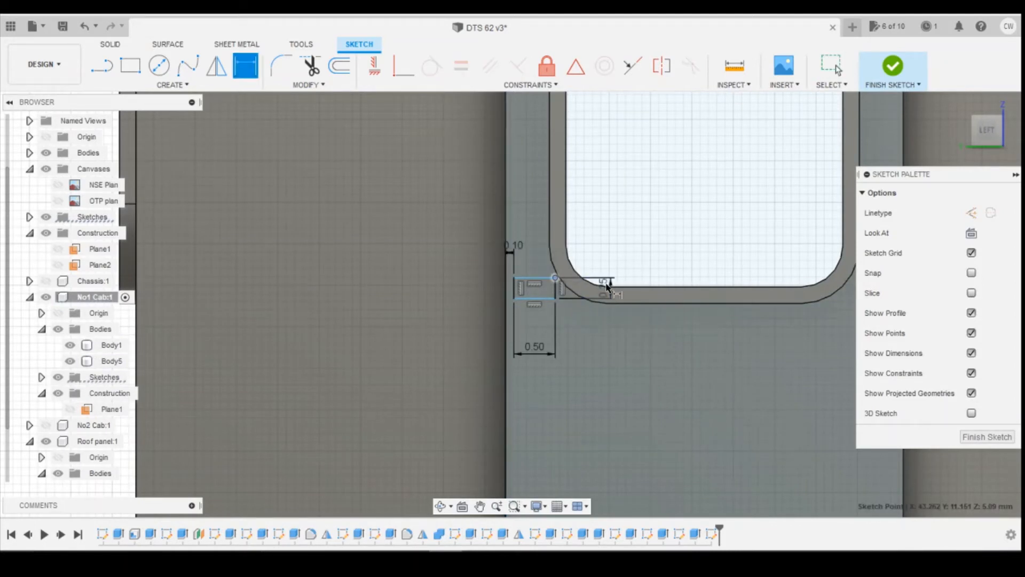
pyautogui.click(606, 272)
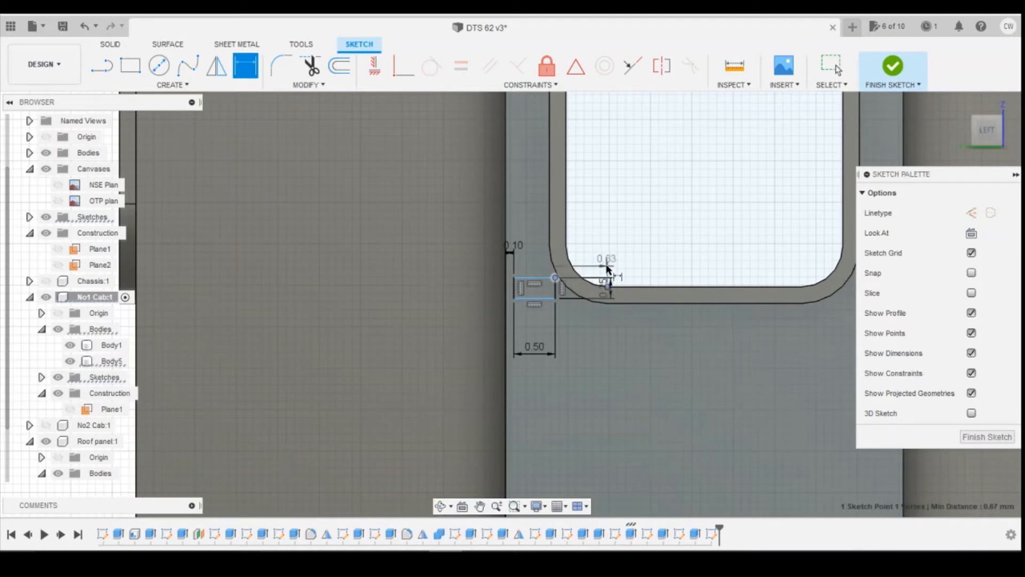
pyautogui.click(670, 283)
pyautogui.write('0')
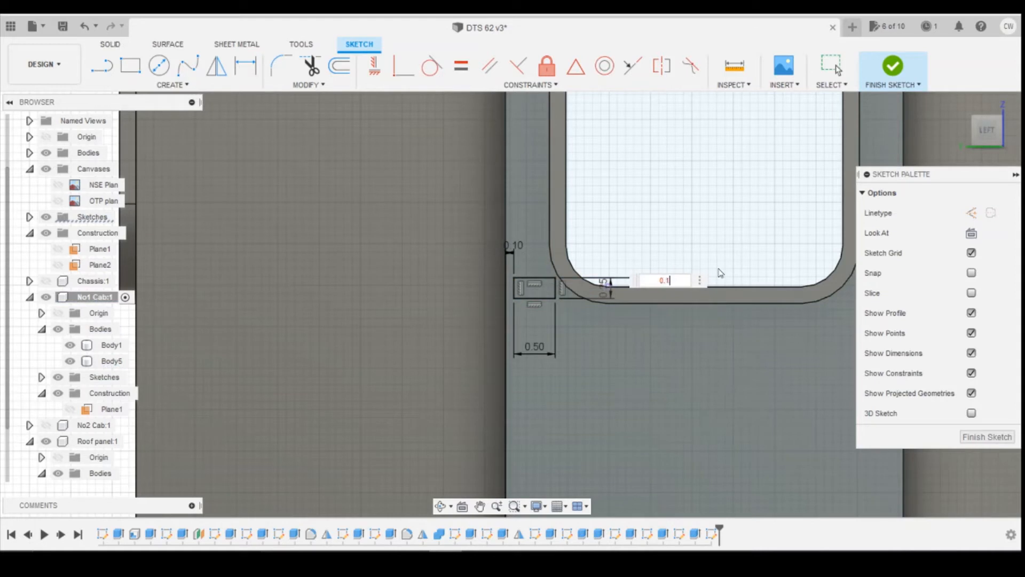
pyautogui.write('.1')
pyautogui.press('Return')
pyautogui.press('Escape')
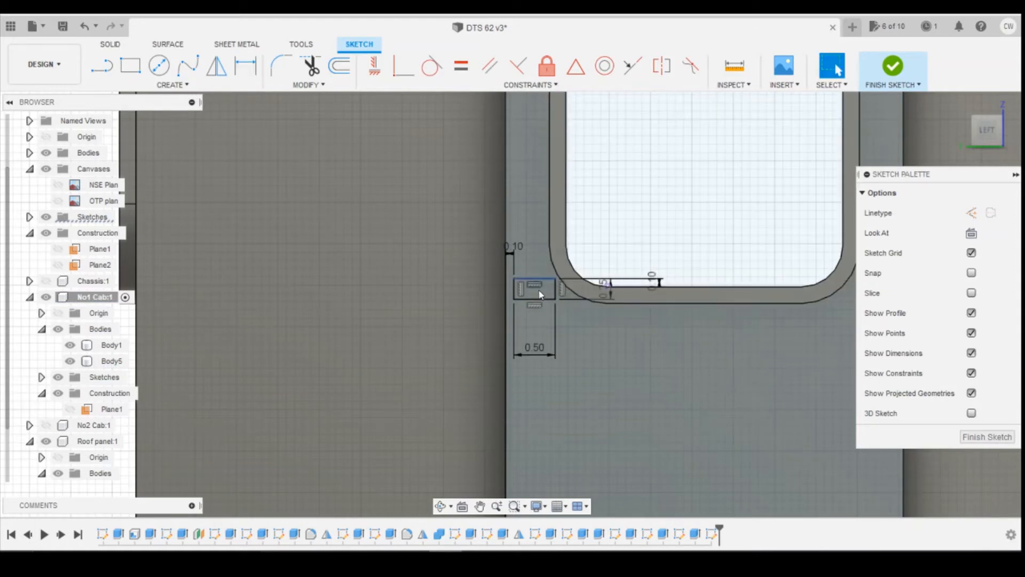
# Extrude the small rectangle 0.3 mm outward from the door face.
pyautogui.click(539, 292)
pyautogui.rightClick(540, 292)
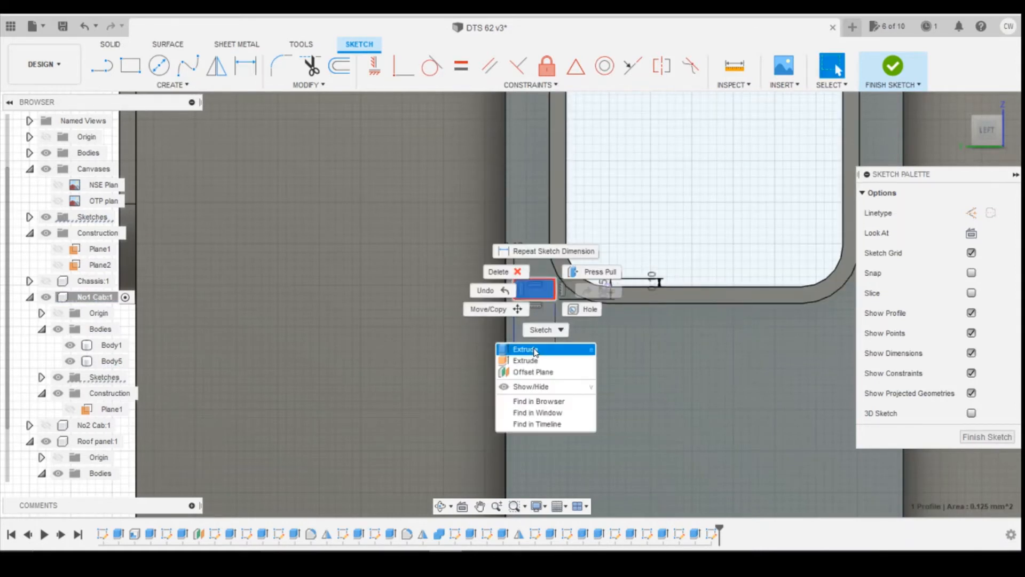
pyautogui.click(535, 350)
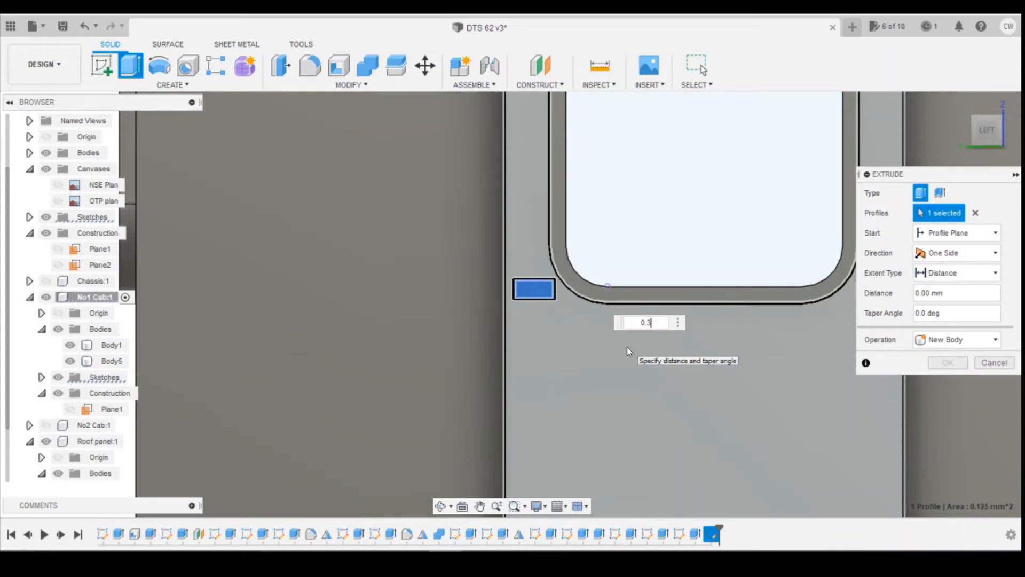
pyautogui.press('Return')
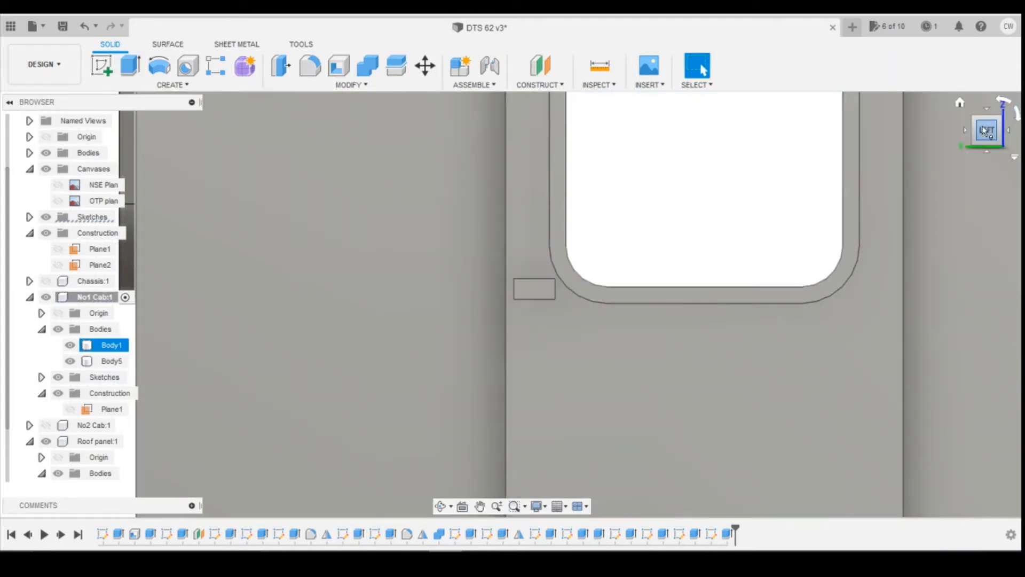
# Edit the small block's extrusion so that it projects farther from the door face.
pyautogui.moveTo(984, 132)
pyautogui.mouseDown()
pyautogui.moveTo(1008, 149)
pyautogui.moveTo(988, 224)
pyautogui.moveTo(786, 523)
pyautogui.mouseUp()
pyautogui.rightClick(728, 534)
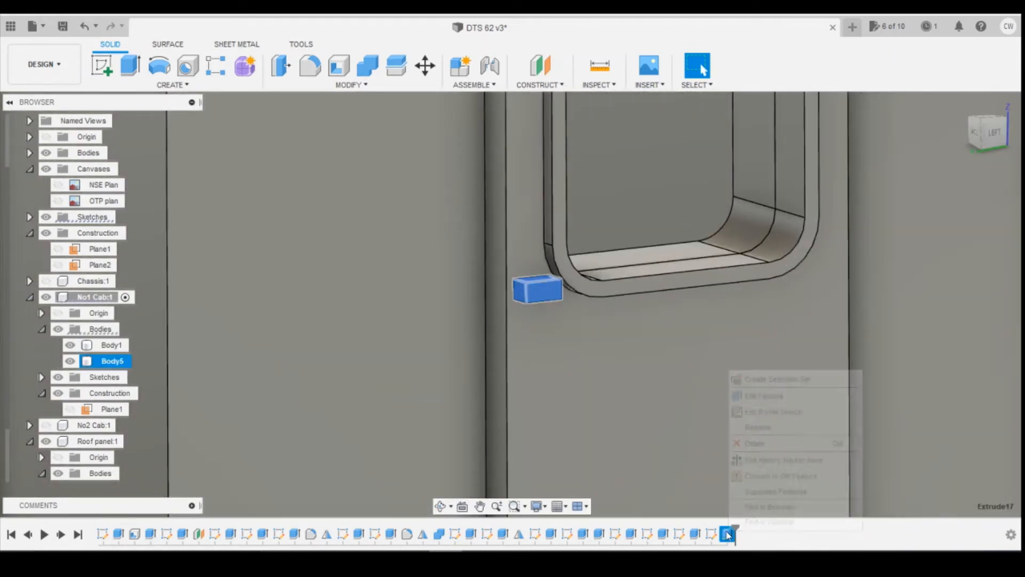
pyautogui.click(773, 399)
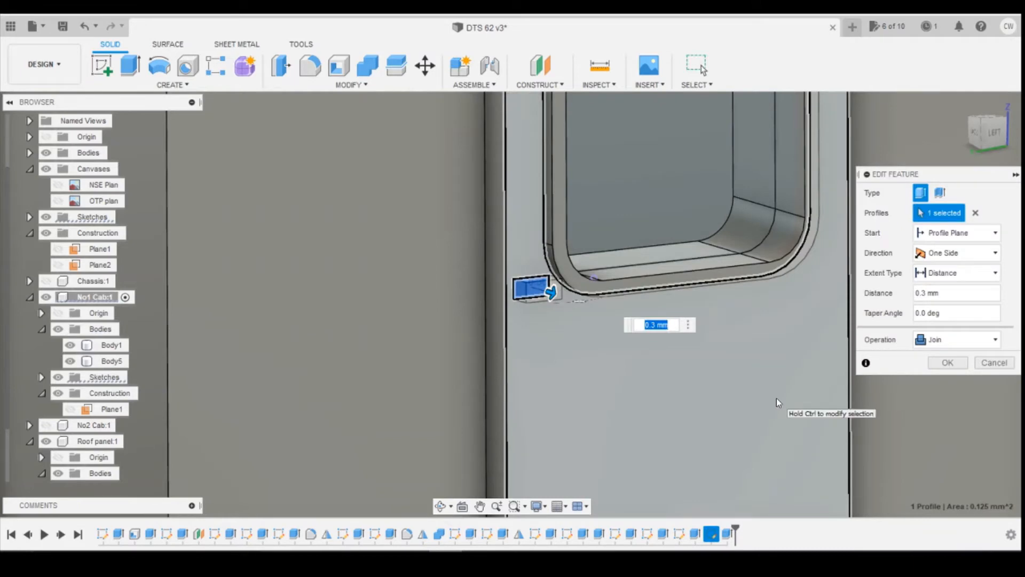
pyautogui.write('0.1')
pyautogui.press('Return')
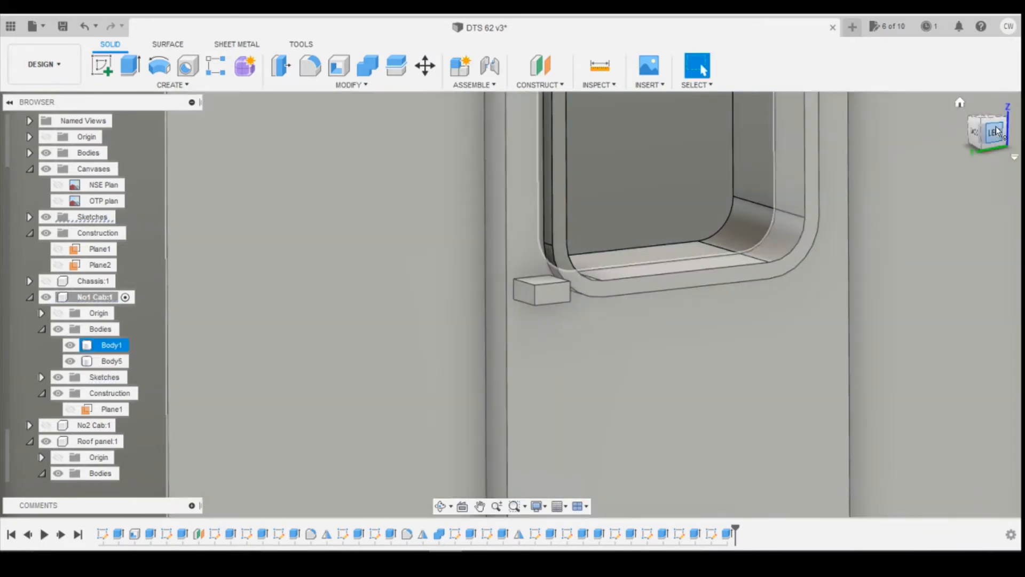
pyautogui.moveTo(999, 133); pyautogui.dragTo(849, 196)
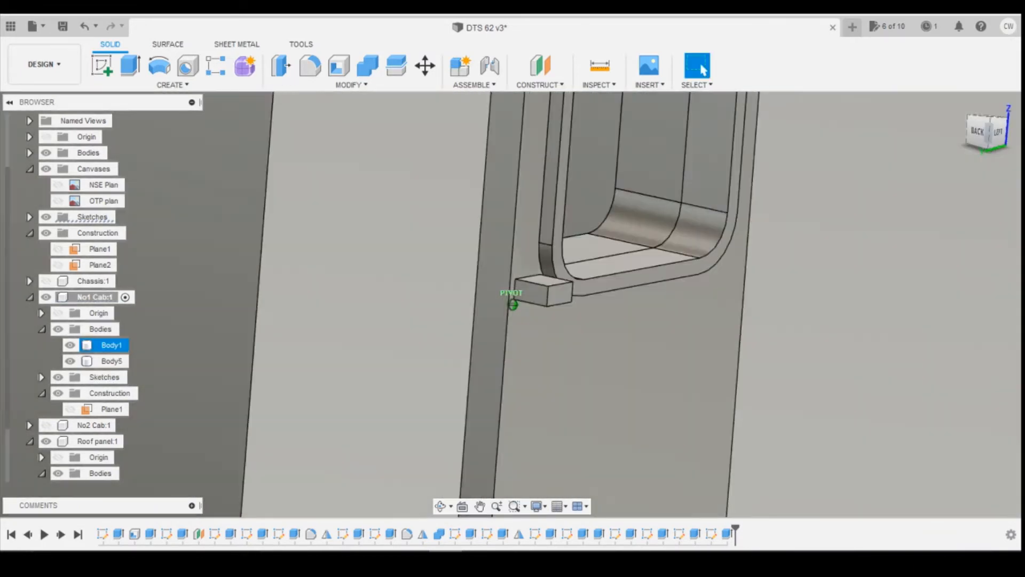
pyautogui.scroll(-5, 843, 195)
pyautogui.scroll(-5, 839, 191)
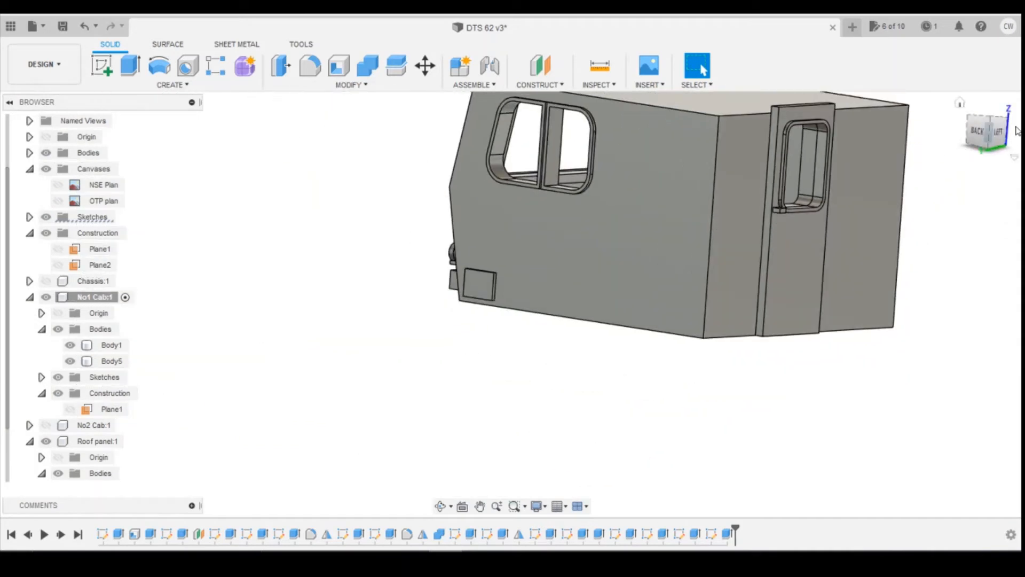
pyautogui.click(998, 134)
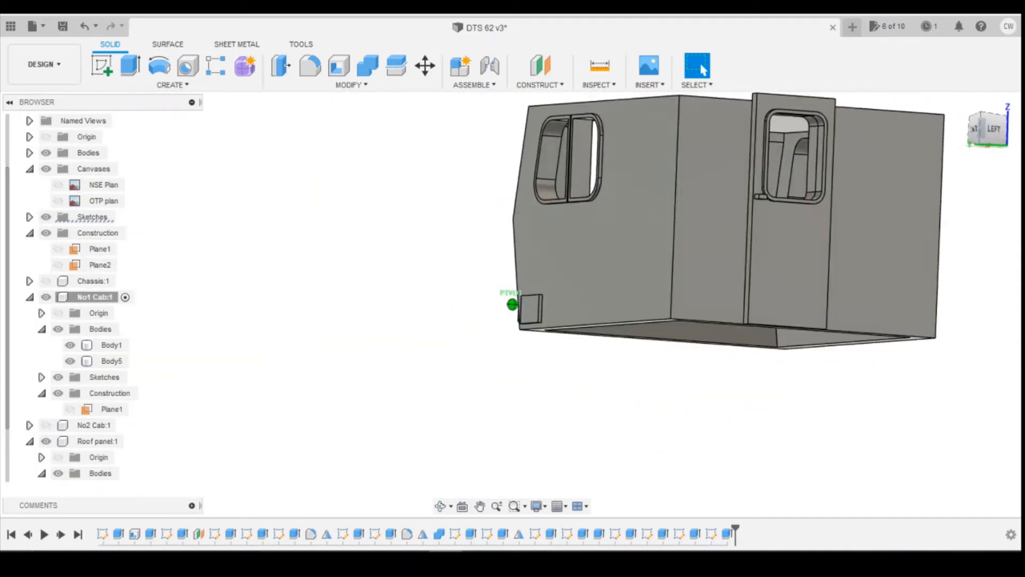
# Examine the reference photos of the cab's inner end, checking the door and the wall beside it.
pyautogui.moveTo(981, 131)
pyautogui.mouseDown()
pyautogui.moveTo(900, 140)
pyautogui.moveTo(890, 179)
pyautogui.moveTo(971, 126)
pyautogui.moveTo(969, 140)
pyautogui.moveTo(948, 99)
pyautogui.moveTo(970, 146)
pyautogui.mouseUp()
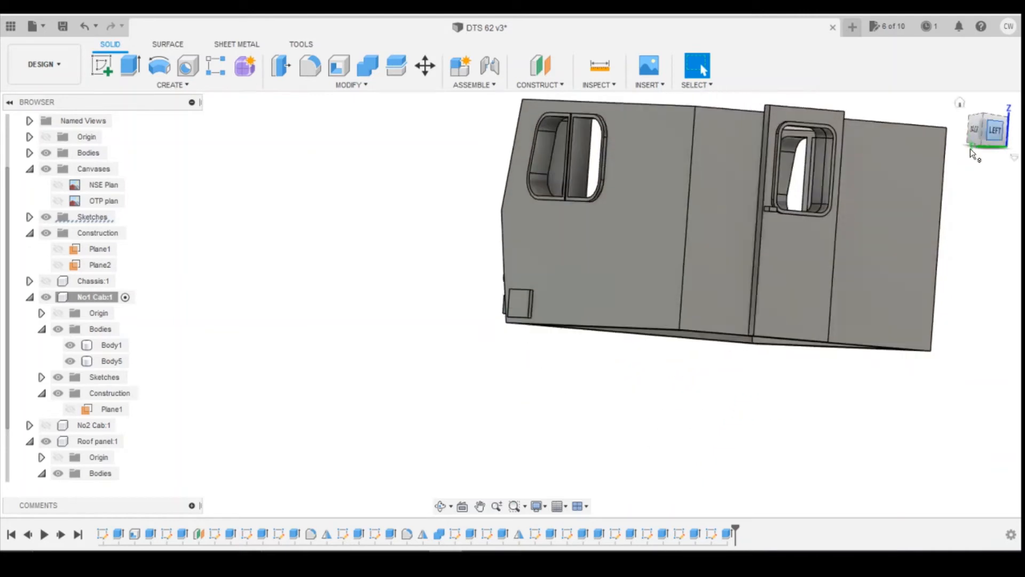
pyautogui.scroll(-4, 900, 157)
pyautogui.scroll(5, 901, 161)
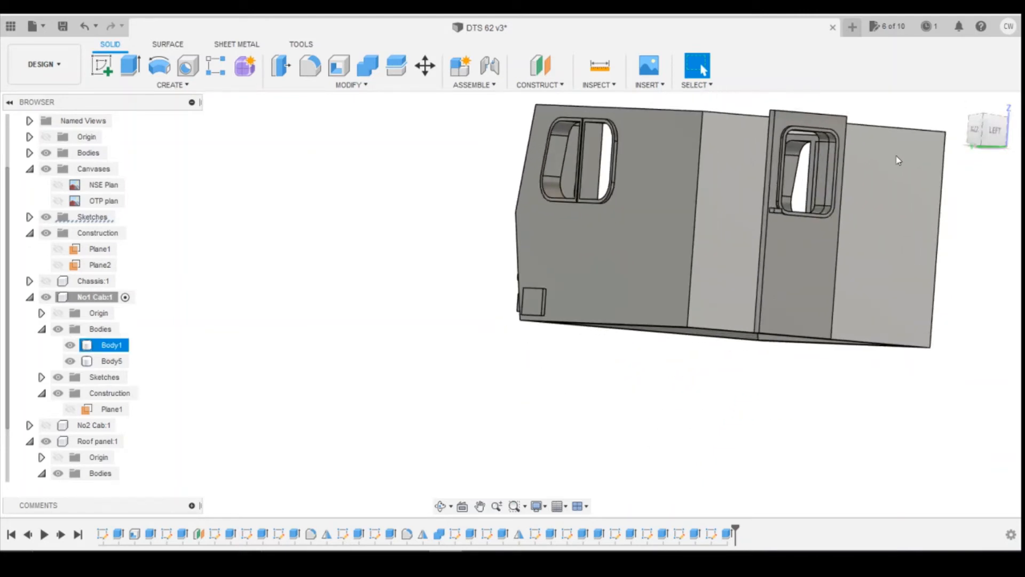
pyautogui.scroll(-2, 759, 268)
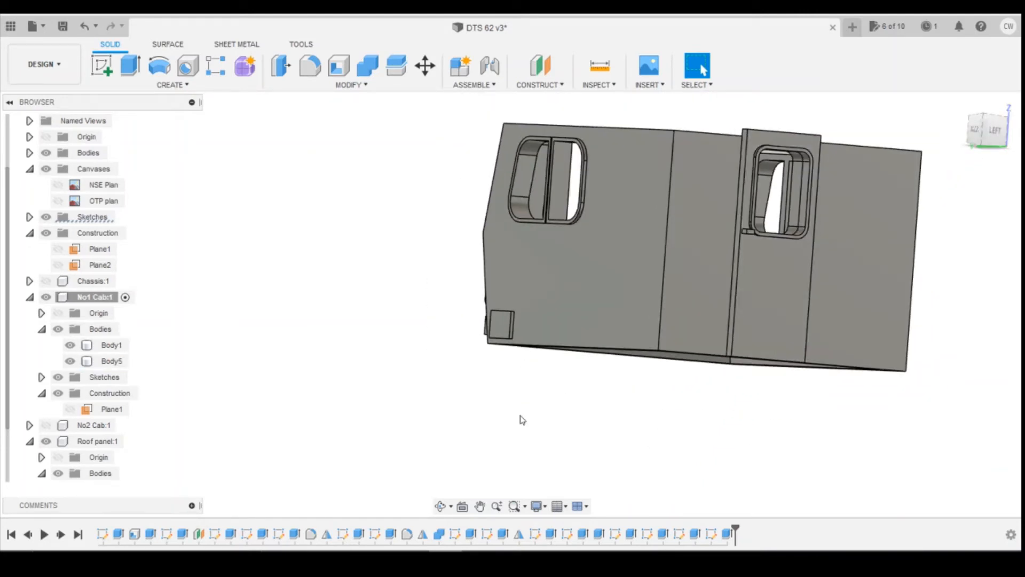
pyautogui.moveTo(380, 559)
pyautogui.click(397, 536)
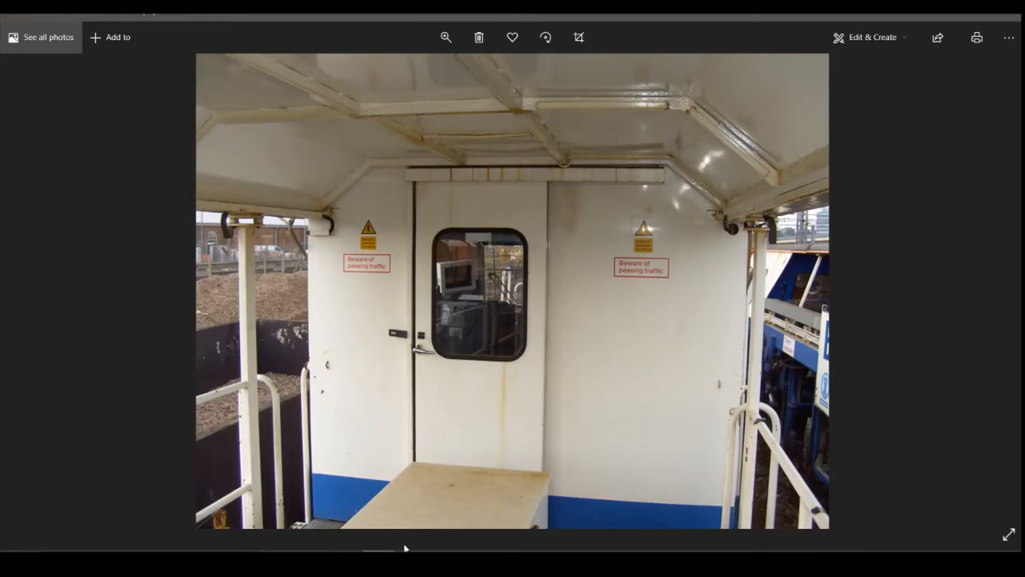
pyautogui.moveTo(404, 548)
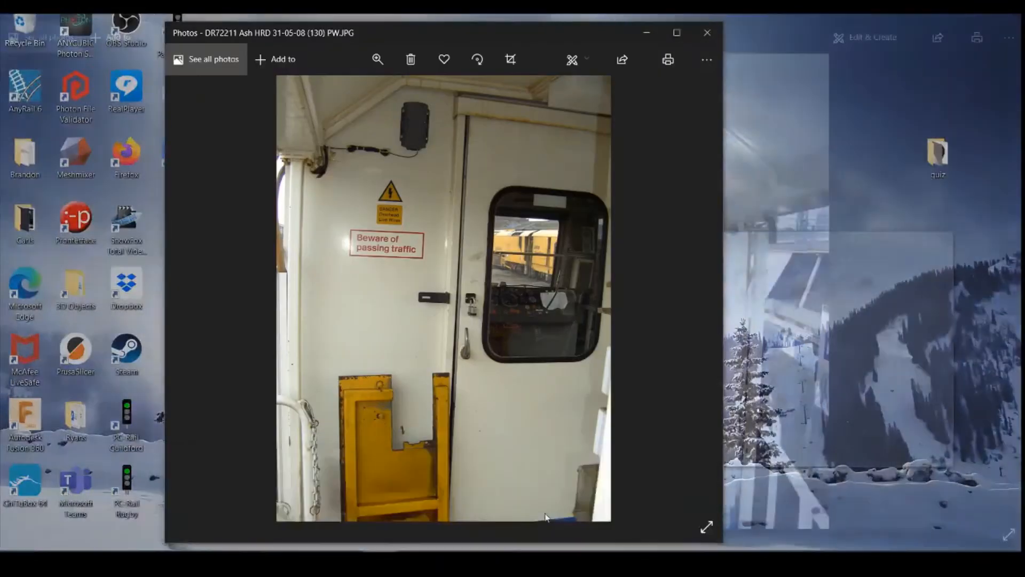
pyautogui.click(402, 505)
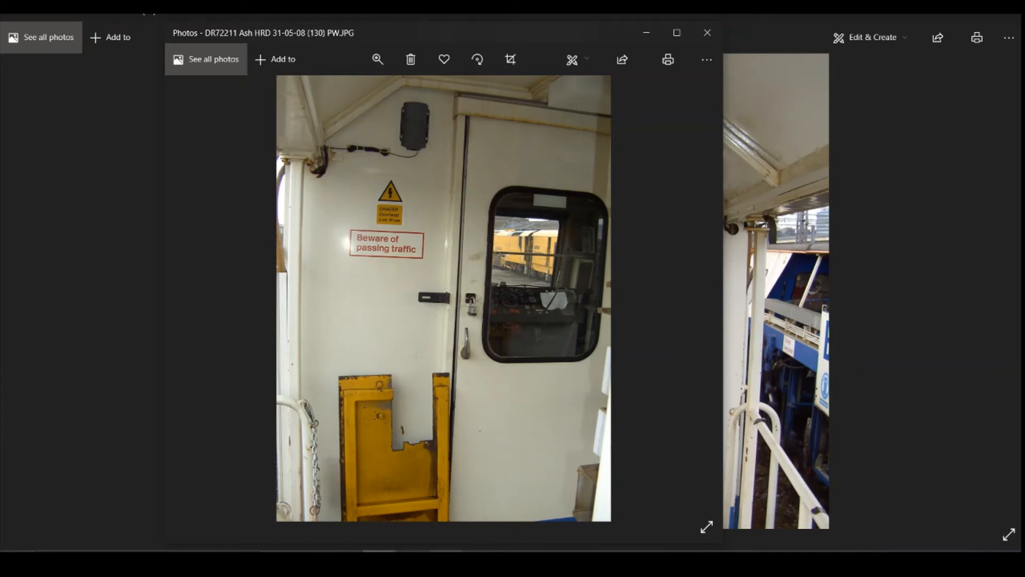
pyautogui.moveTo(445, 562)
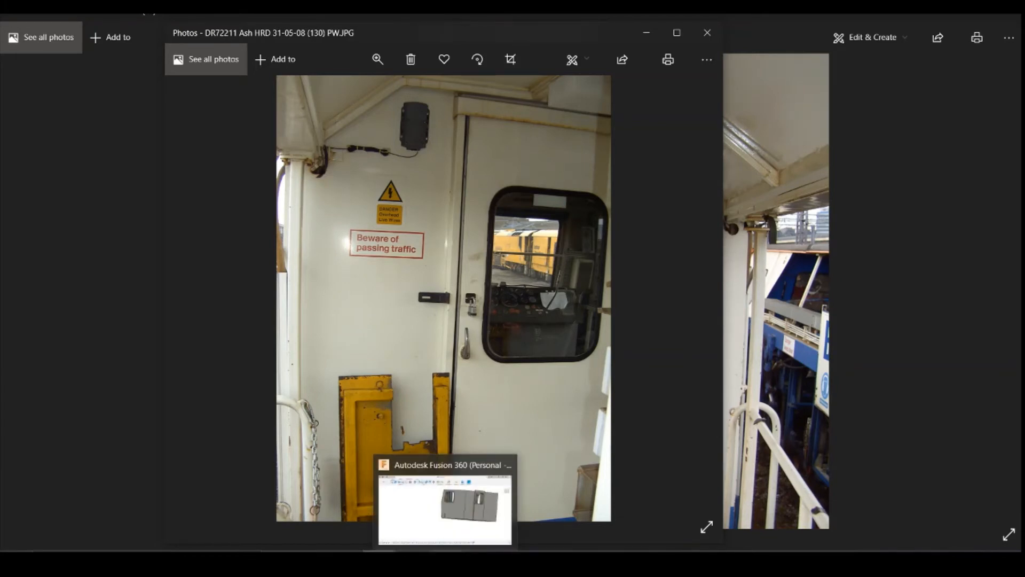
# Switch back to Fusion 360 and examine the door and adjoining wall on the cab's inner end.
pyautogui.click(445, 507)
pyautogui.click(723, 213)
pyautogui.scroll(5, 742, 190)
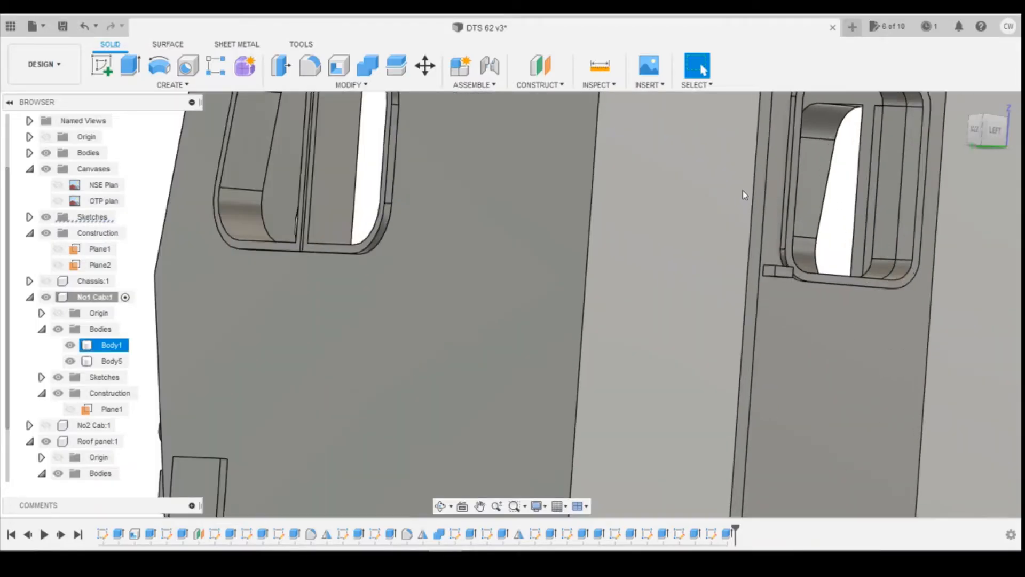
pyautogui.scroll(-6, 772, 240)
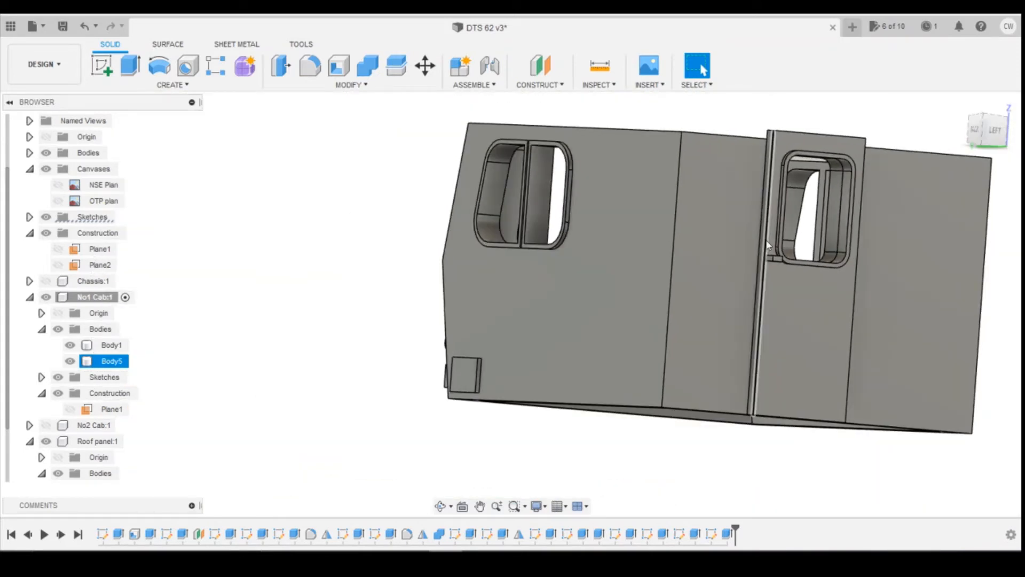
pyautogui.click(704, 259)
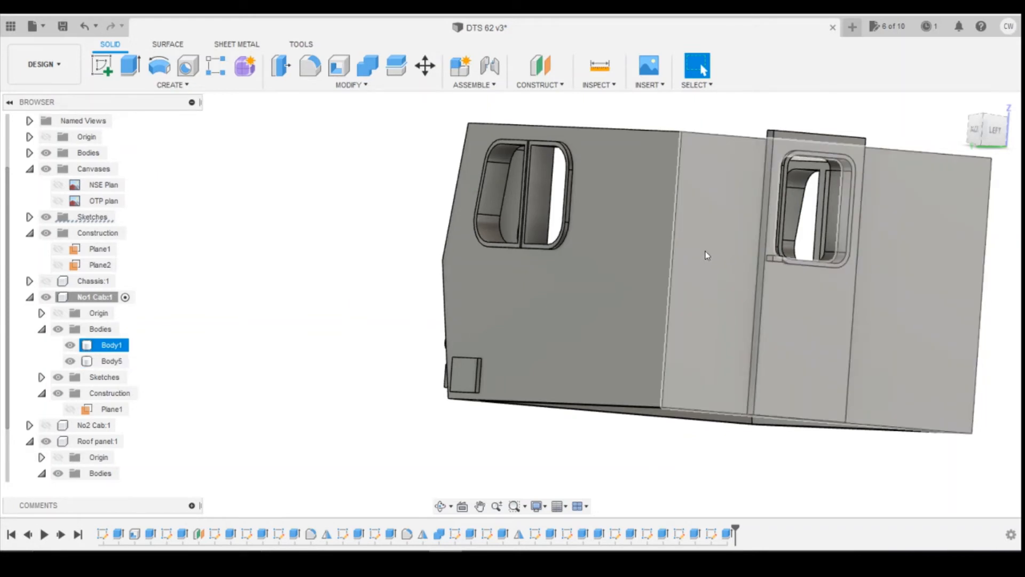
pyautogui.scroll(1, 706, 256)
pyautogui.scroll(-3, 706, 255)
pyautogui.scroll(2, 706, 256)
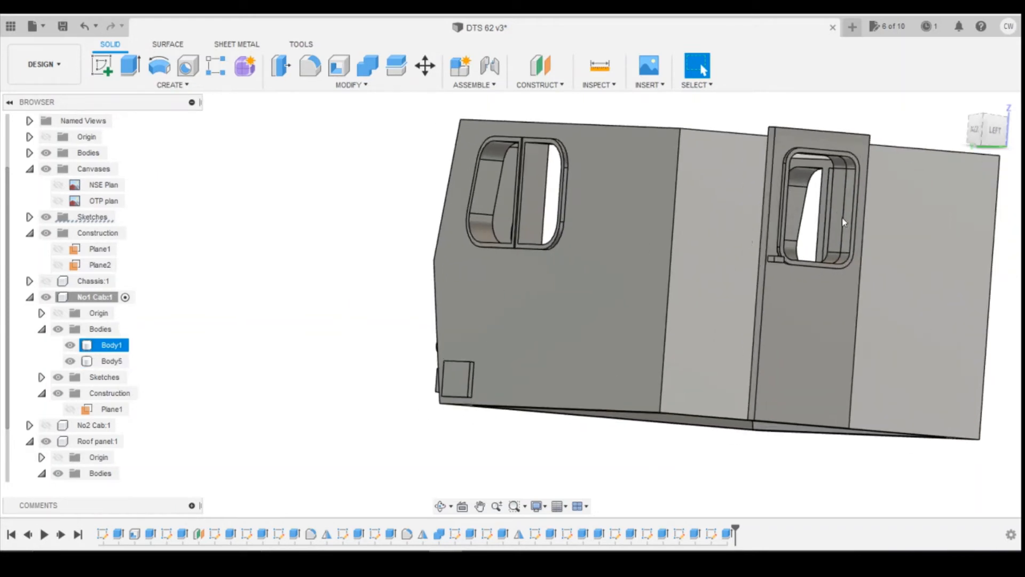
pyautogui.moveTo(994, 129)
pyautogui.mouseDown()
pyautogui.moveTo(941, 131)
pyautogui.moveTo(451, 464)
pyautogui.mouseUp()
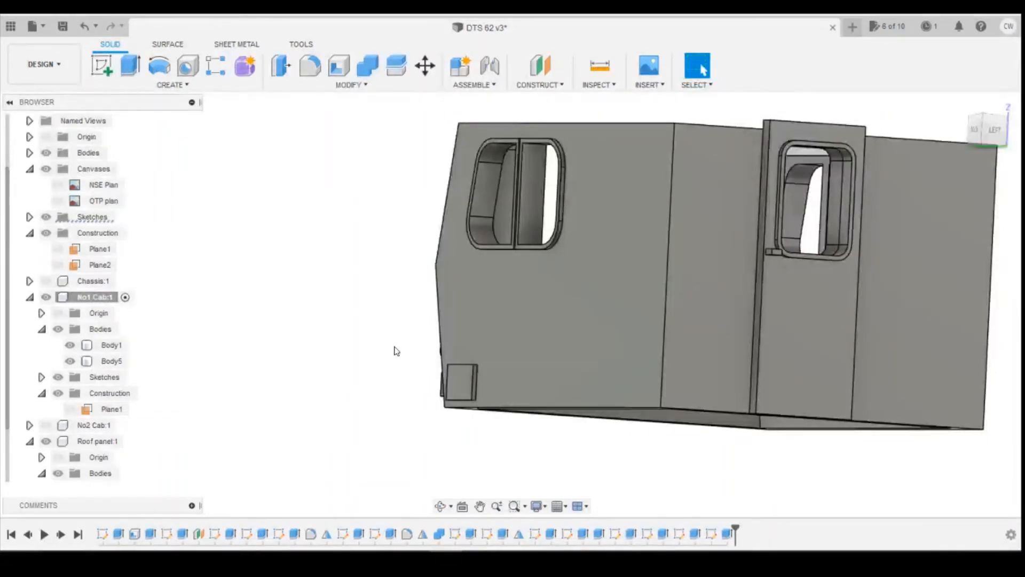
# On the cab's inner end face, sketch a vertical rectangle 0.3 mm wide and about 12.5 mm tall along the door's window-block side.
pyautogui.click(101, 65)
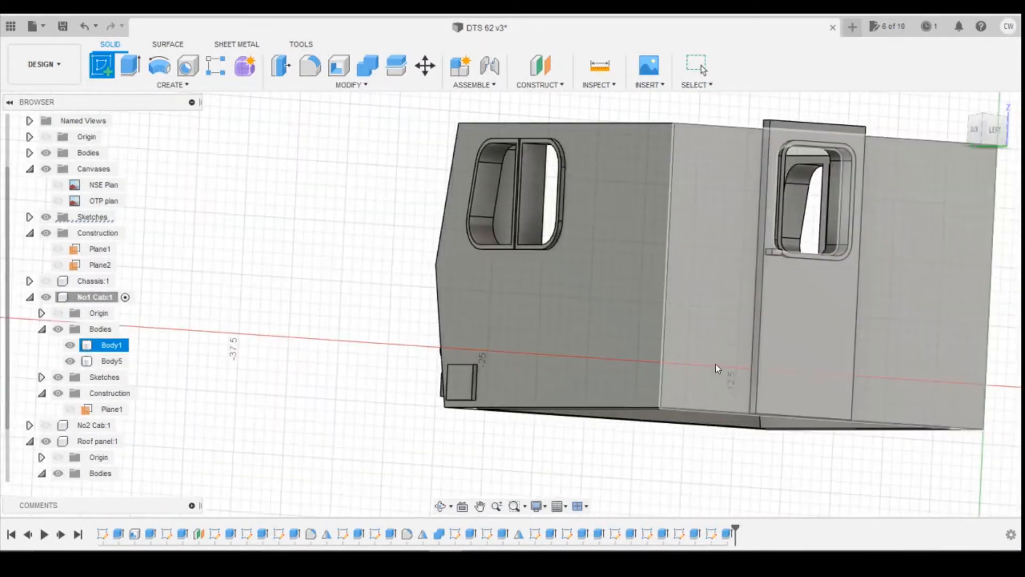
pyautogui.click(716, 364)
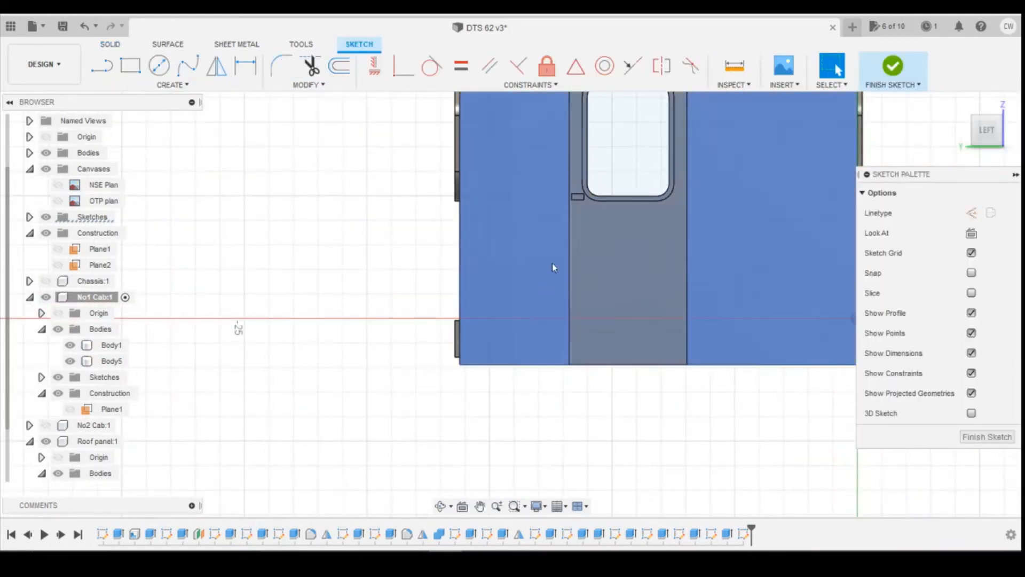
pyautogui.click(134, 66)
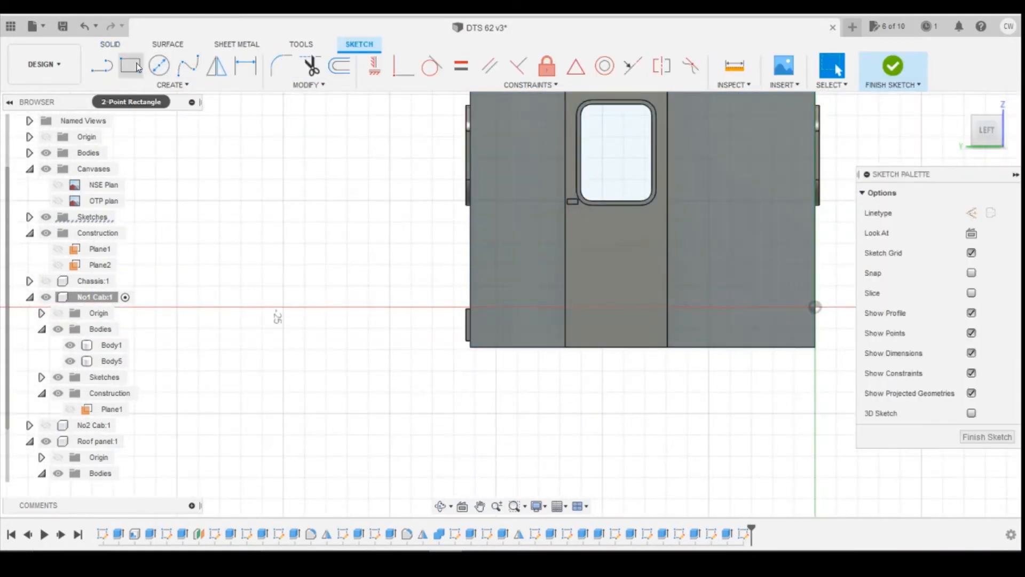
pyautogui.scroll(5, 544, 269)
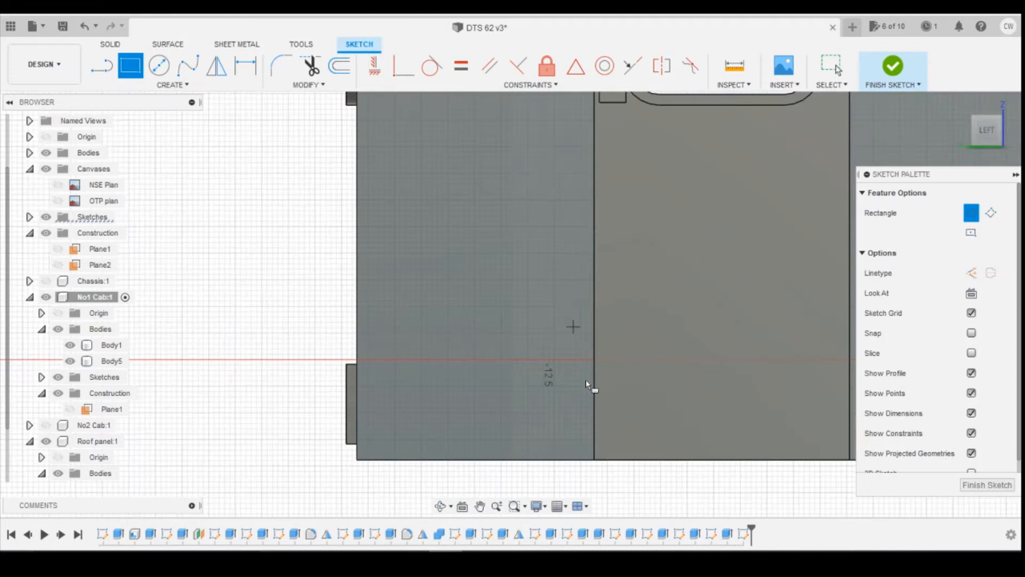
pyautogui.click(588, 460)
pyautogui.scroll(-5, 574, 412)
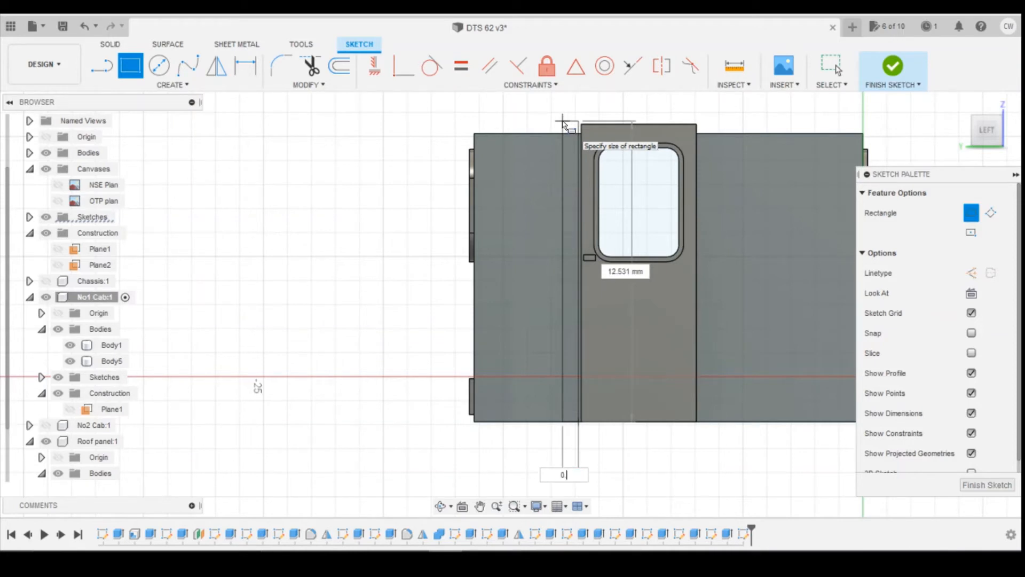
pyautogui.write('0.3')
pyautogui.press('Tab')
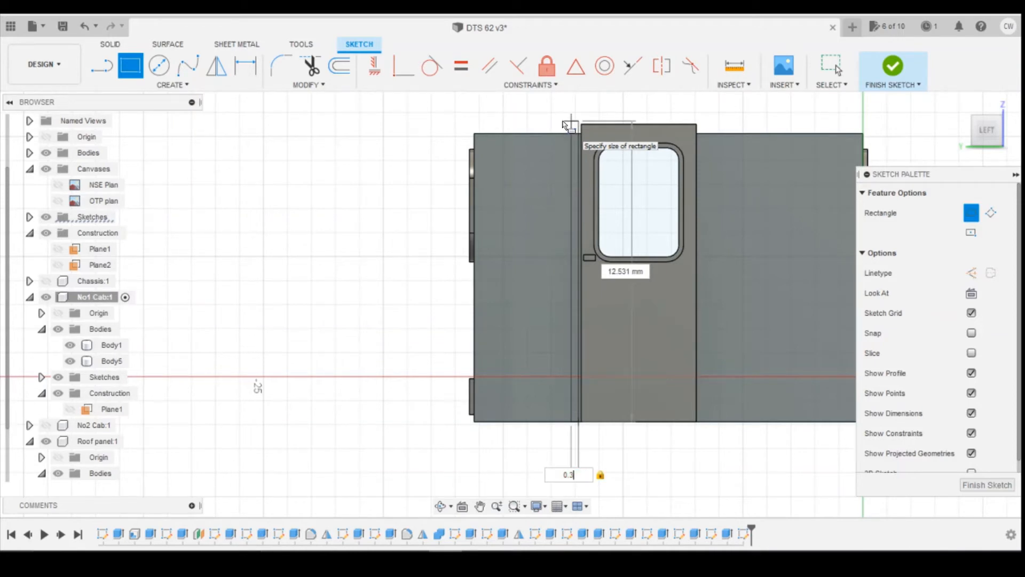
pyautogui.press('Return')
# Project the door face's outline into the narrow rectangle's sketch.
pyautogui.scroll(5, 574, 468)
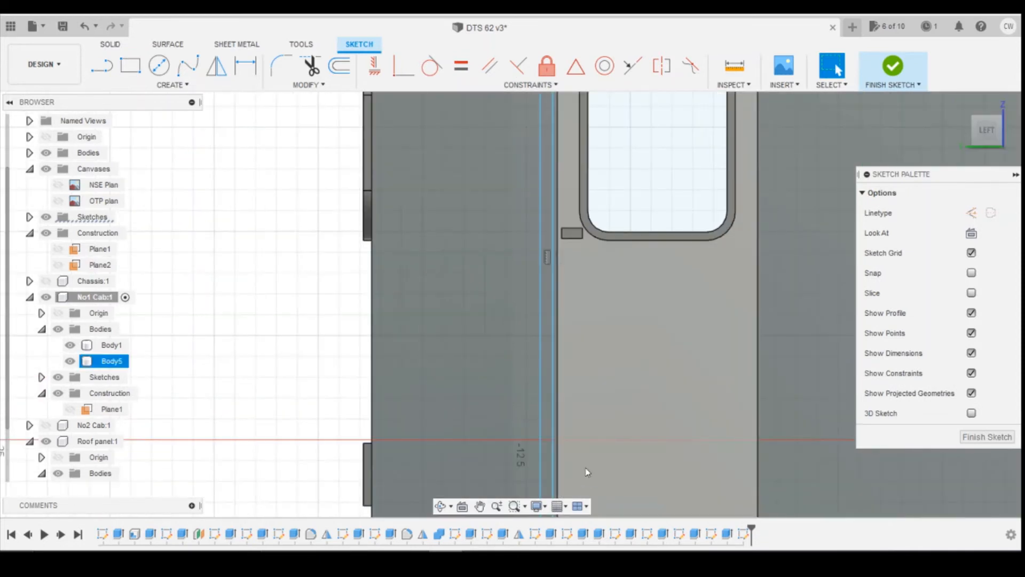
pyautogui.scroll(-5, 586, 472)
pyautogui.scroll(2, 577, 474)
pyautogui.scroll(3, 572, 459)
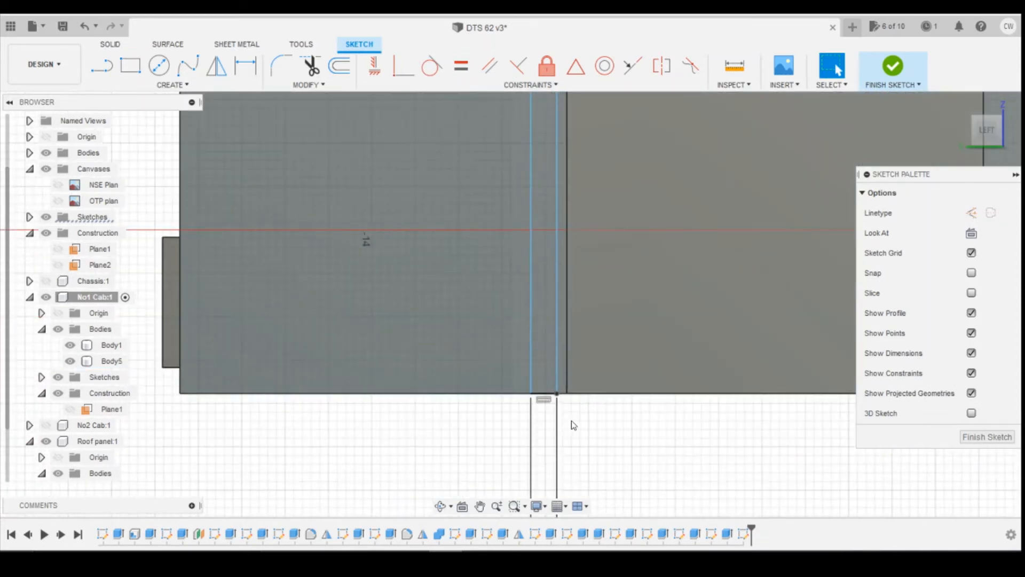
pyautogui.press('d')
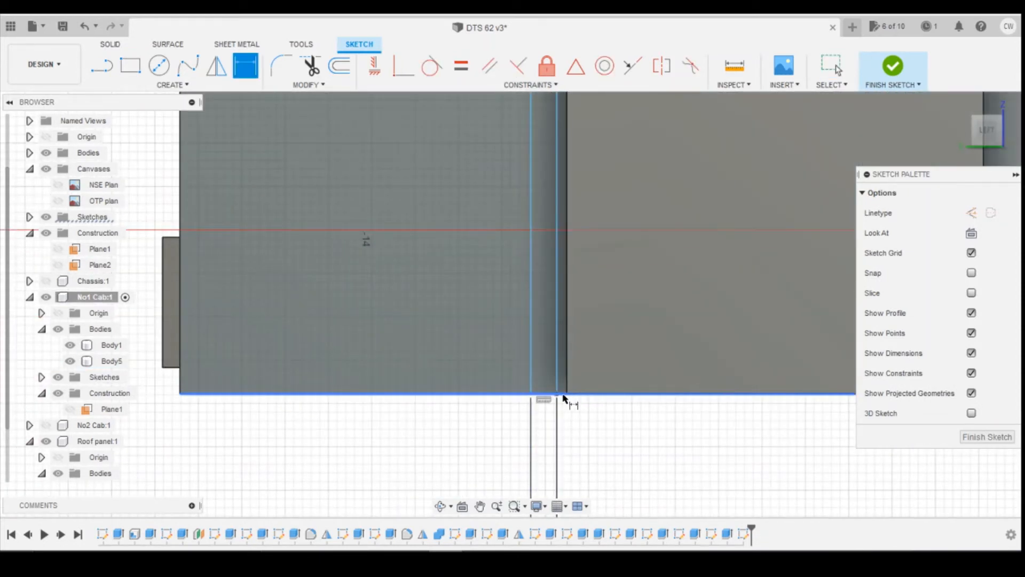
pyautogui.press('Escape')
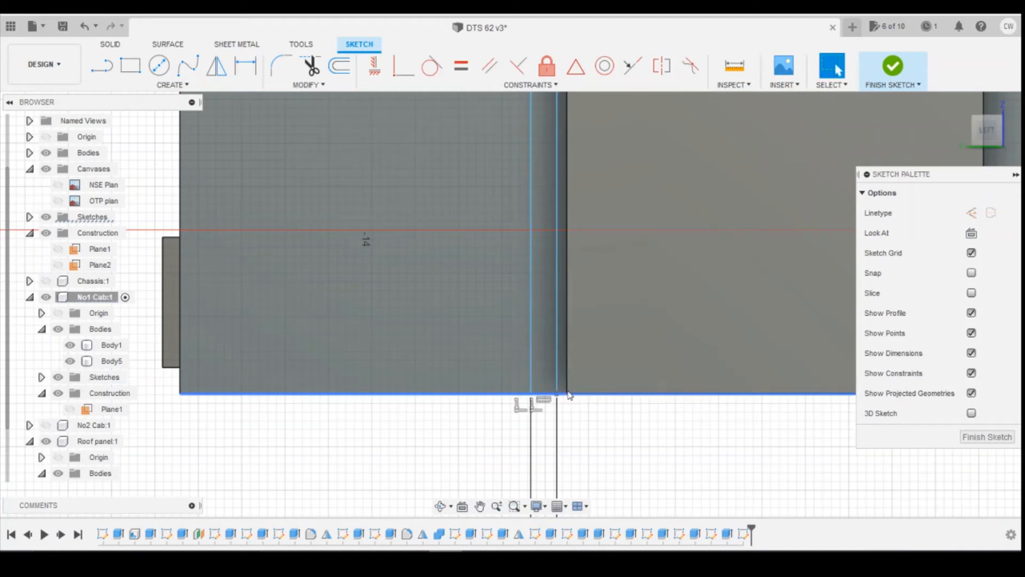
pyautogui.press('p')
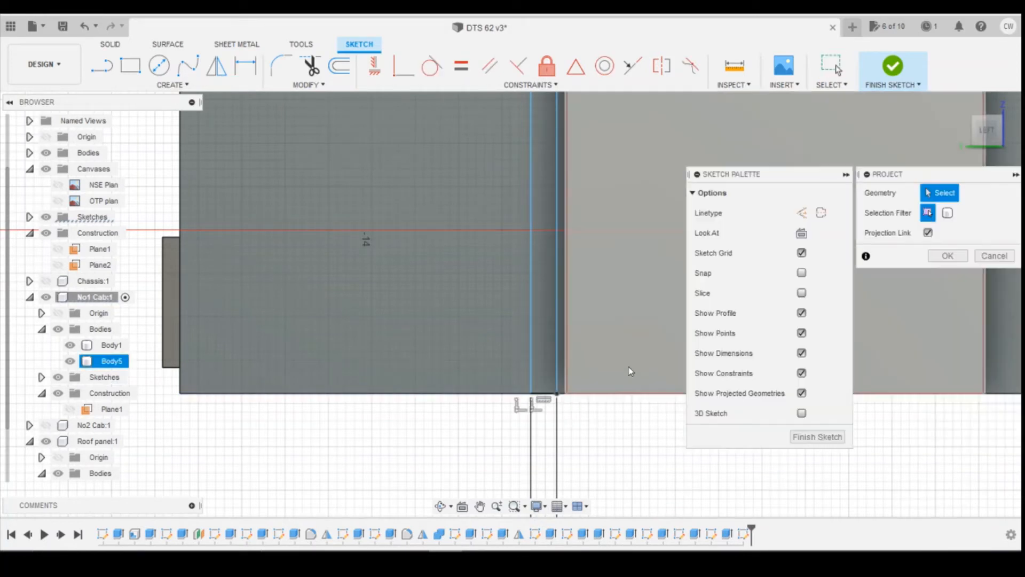
pyautogui.click(615, 362)
pyautogui.click(818, 436)
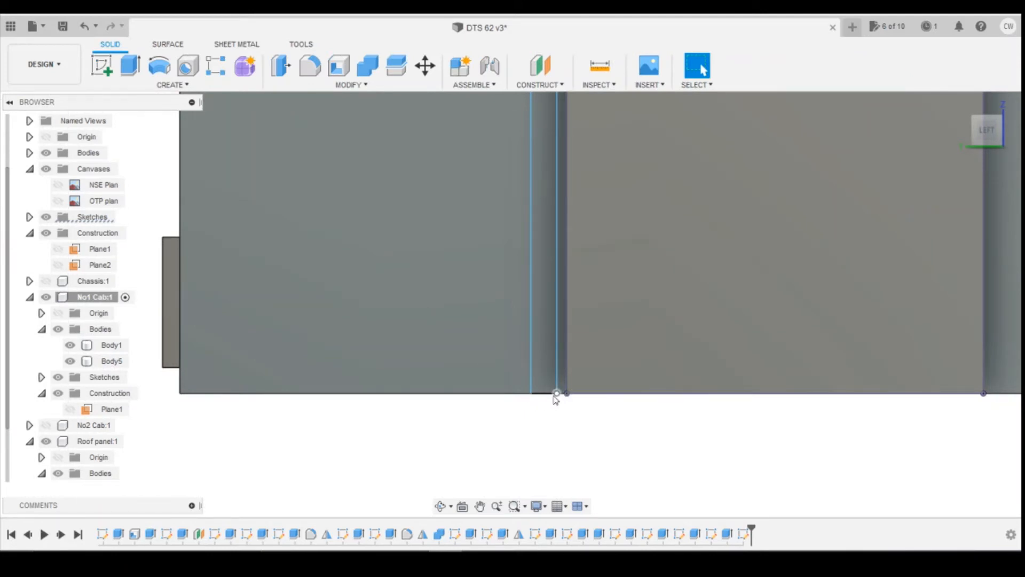
# Reopen the strip sketch and set the distance between the strip's lower corner and the door's lower corner to 0.2 mm.
pyautogui.click(743, 534)
pyautogui.rightClick(744, 534)
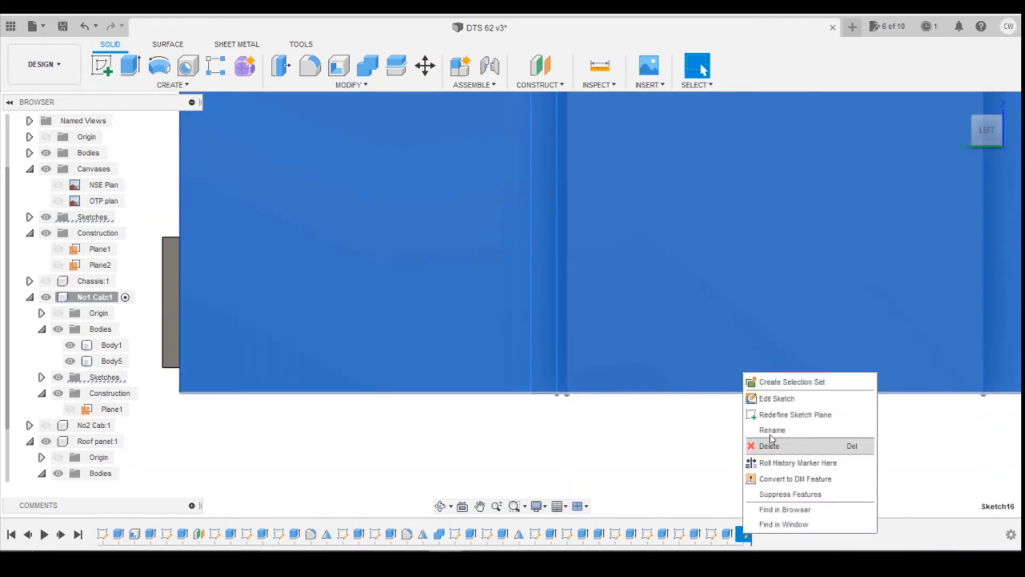
pyautogui.click(769, 398)
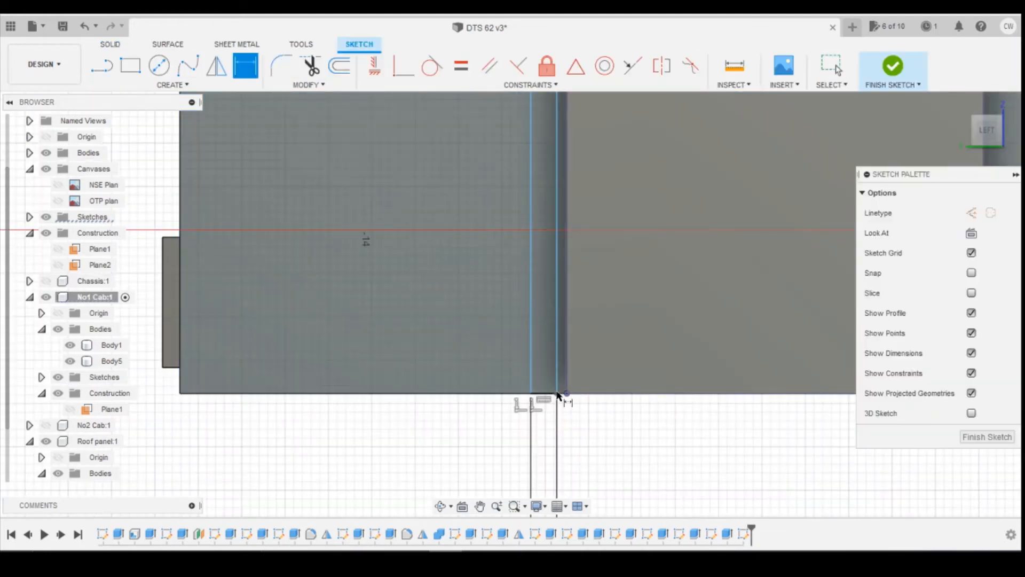
pyautogui.press('d')
pyautogui.click(568, 394)
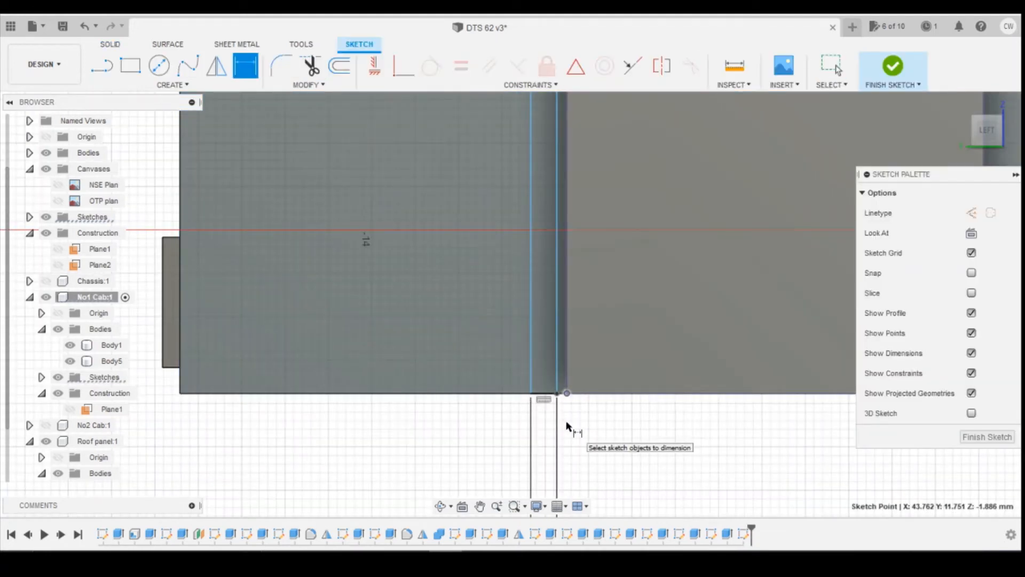
pyautogui.click(558, 394)
pyautogui.click(567, 420)
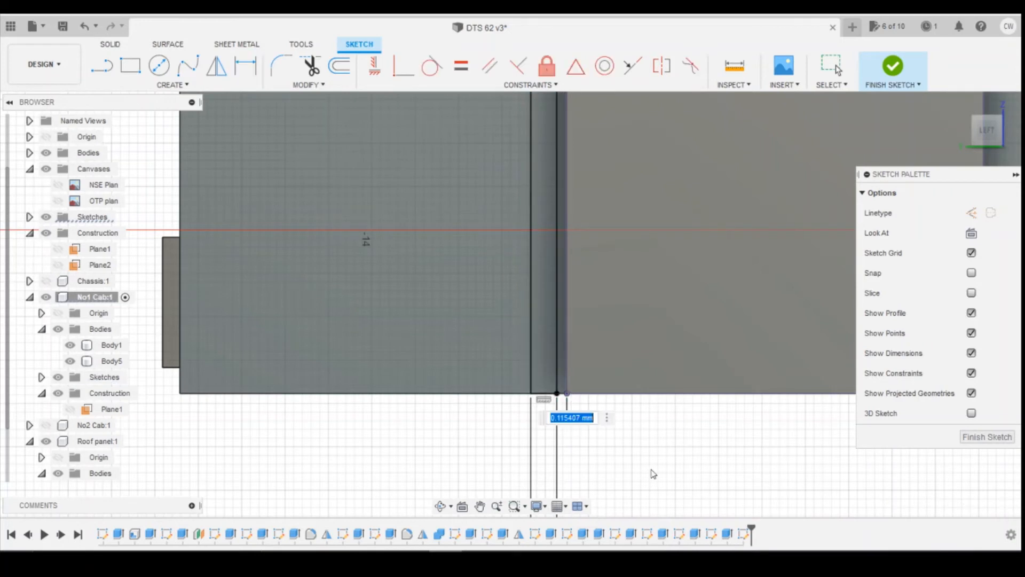
pyautogui.write('0.2')
pyautogui.press('Return')
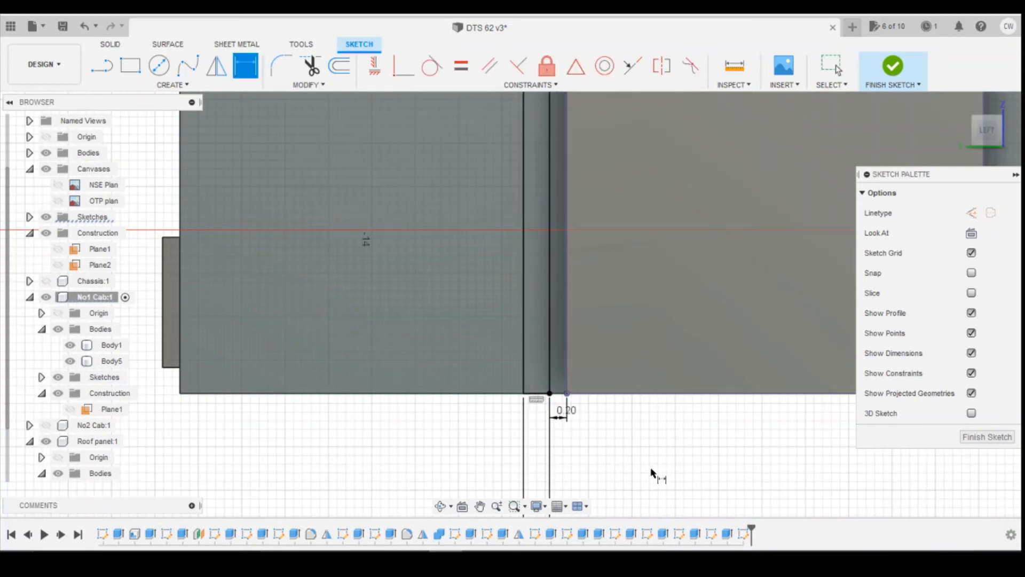
# Align the strip's upper corner with the door's upper corner using a Horizontal/Vertical constraint.
pyautogui.scroll(-4, 558, 474)
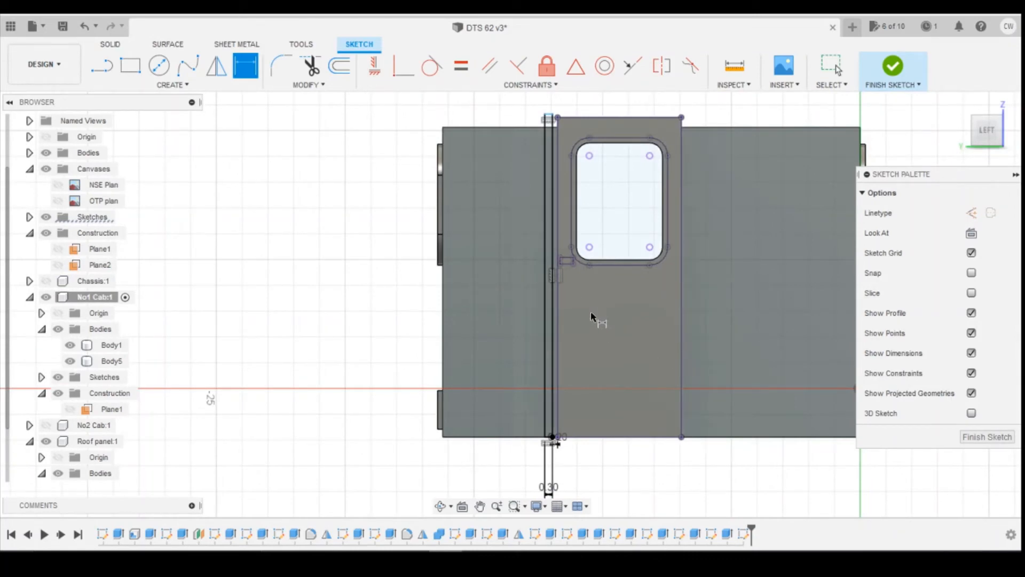
pyautogui.scroll(3, 569, 120)
pyautogui.scroll(-4, 568, 120)
pyautogui.scroll(4, 569, 120)
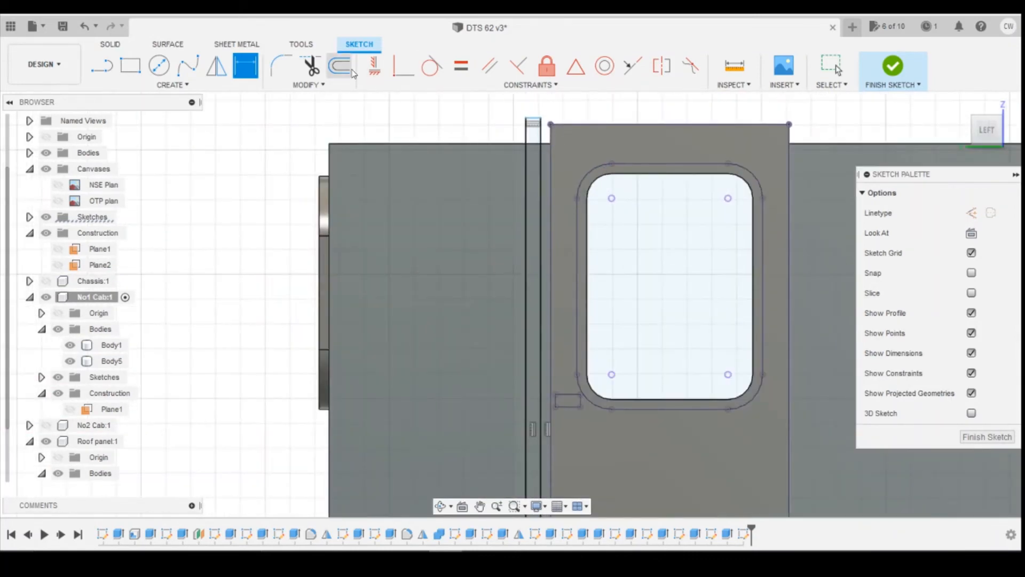
pyautogui.click(390, 73)
pyautogui.scroll(3, 547, 107)
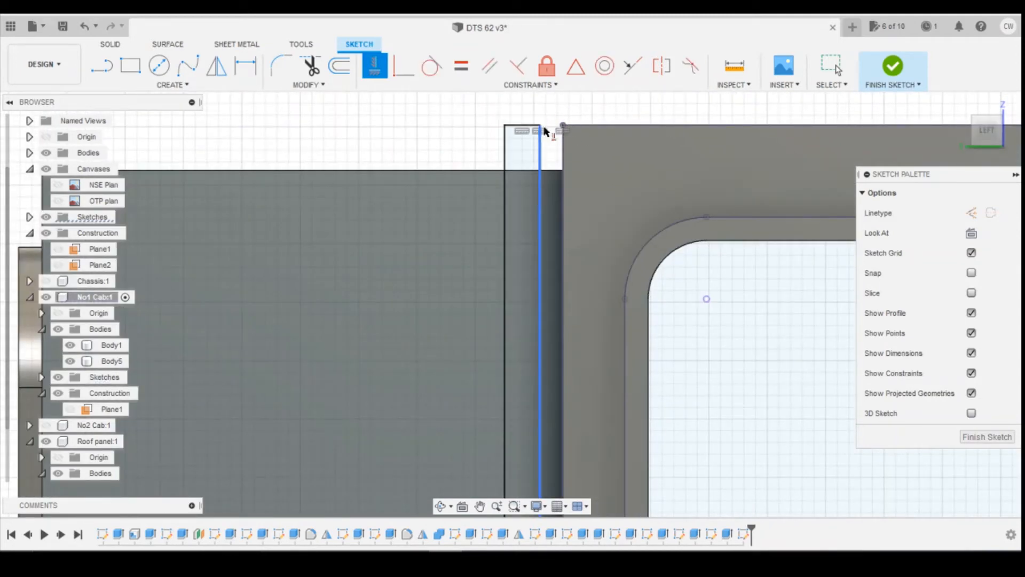
pyautogui.scroll(-2, 535, 133)
pyautogui.scroll(-5, 532, 135)
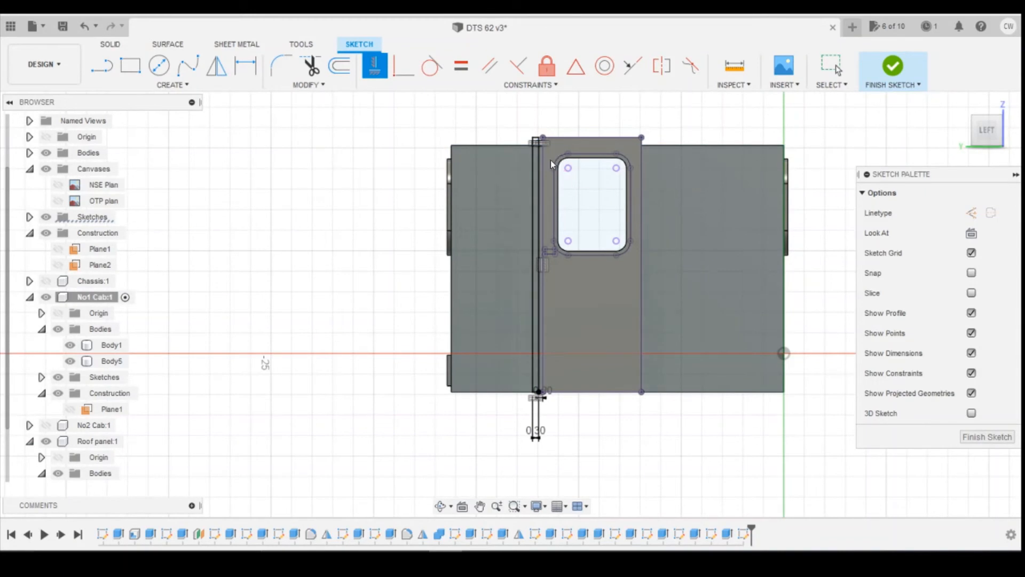
pyautogui.press('Escape')
# Extrude both profiles of the narrow strip beside the door 0.5 mm as a new body.
pyautogui.scroll(1, 540, 164)
pyautogui.scroll(2, 541, 165)
pyautogui.click(533, 138)
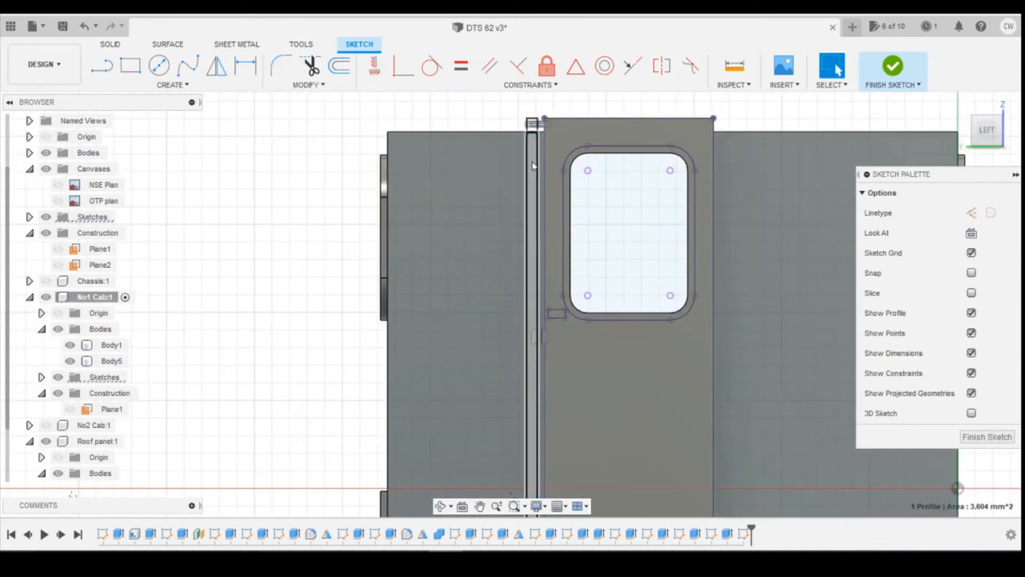
pyautogui.scroll(4, 533, 137)
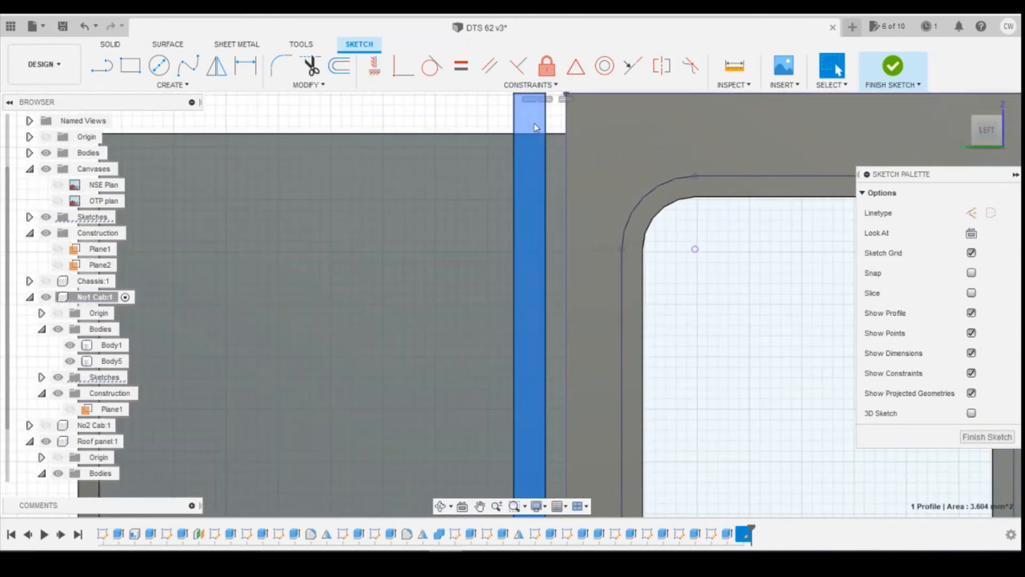
pyautogui.keyDown('shift'); pyautogui.click(536, 127); pyautogui.keyUp('shift')
pyautogui.rightClick(536, 127)
pyautogui.click(526, 181)
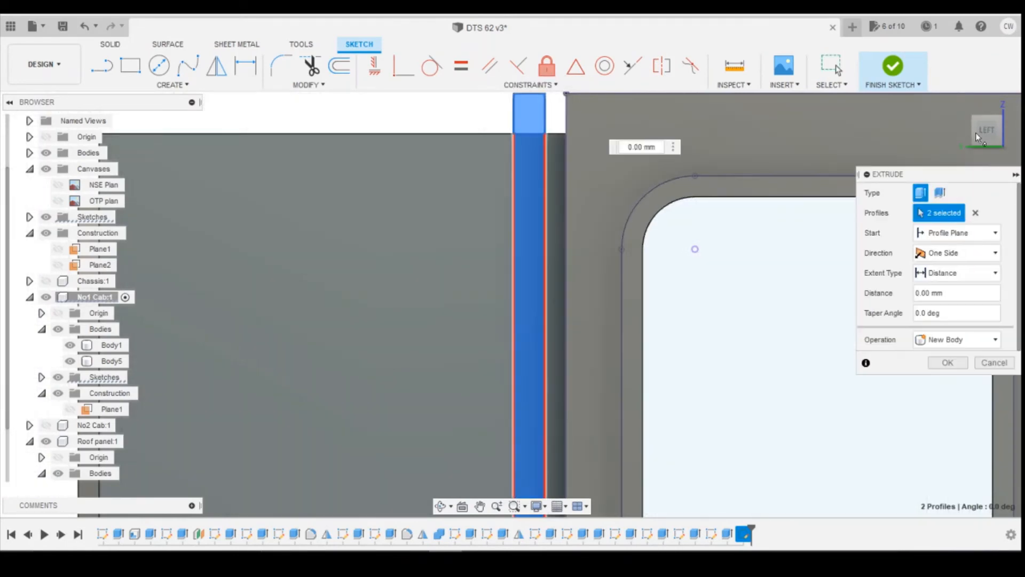
pyautogui.keyDown('shift'); pyautogui.moveTo(513, 305); pyautogui.dragTo(601, 197, button='middle'); pyautogui.keyUp('shift')
pyautogui.write('0.5')
pyautogui.scroll(-6, 603, 208)
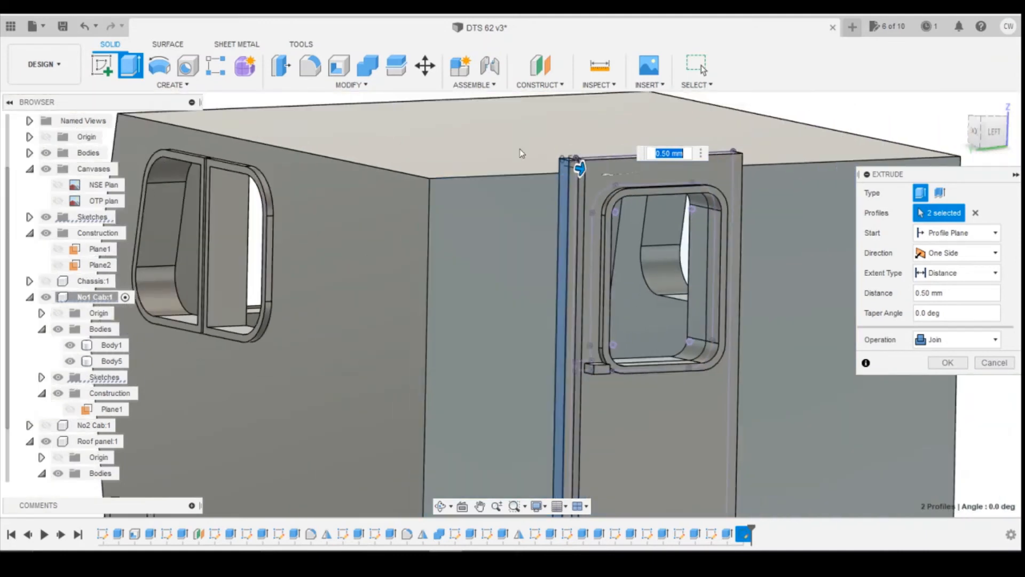
pyautogui.click(939, 340)
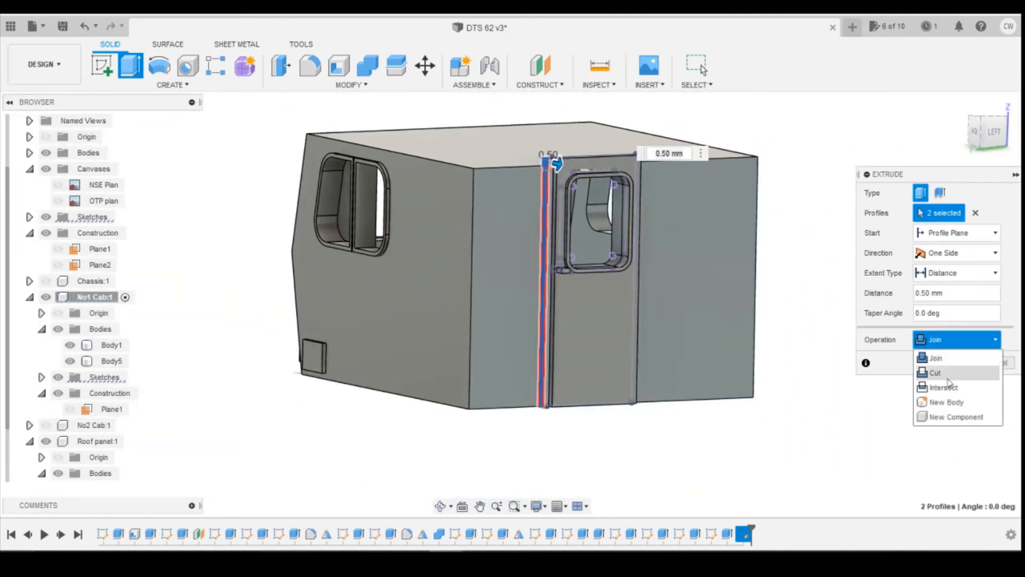
pyautogui.click(956, 404)
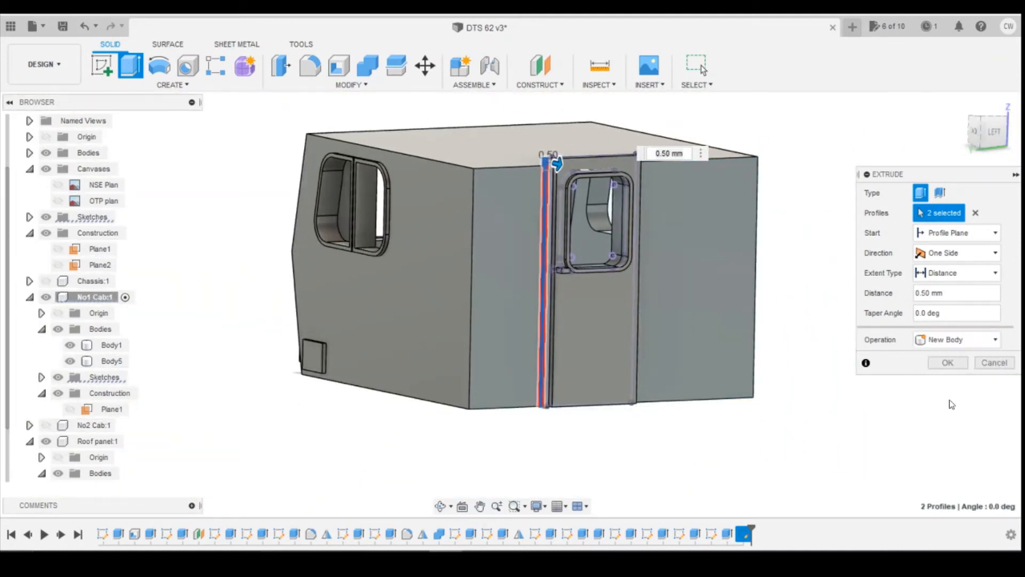
pyautogui.click(946, 364)
# Copy the door and strip bodies from No1 Cab and paste them into the No2 Cab component, with No2 Cab shown.
pyautogui.scroll(-4, 614, 192)
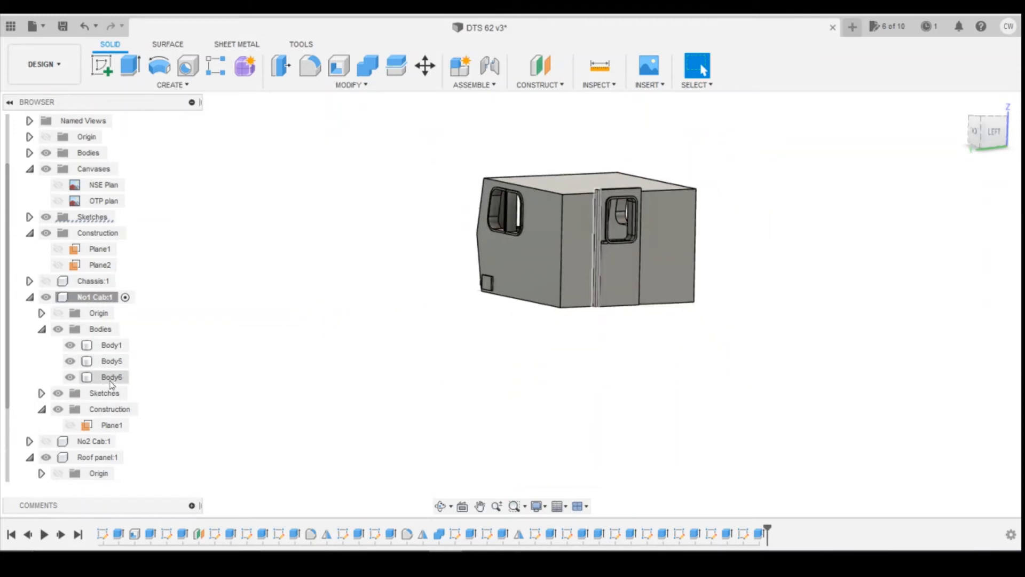
pyautogui.click(112, 361)
pyautogui.keyDown('ctrl'); pyautogui.click(112, 377); pyautogui.keyUp('ctrl')
pyautogui.rightClick(113, 378)
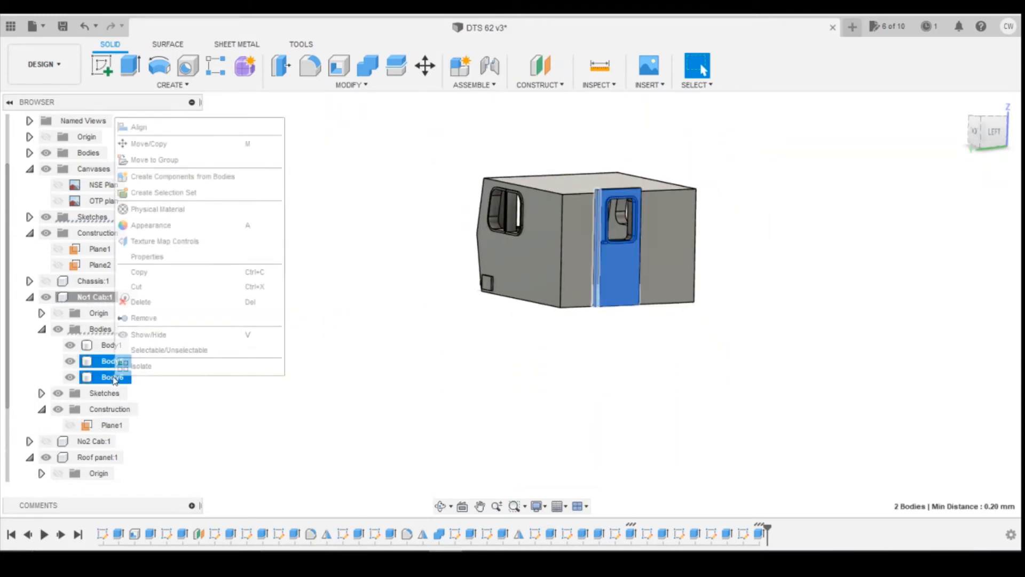
pyautogui.click(148, 275)
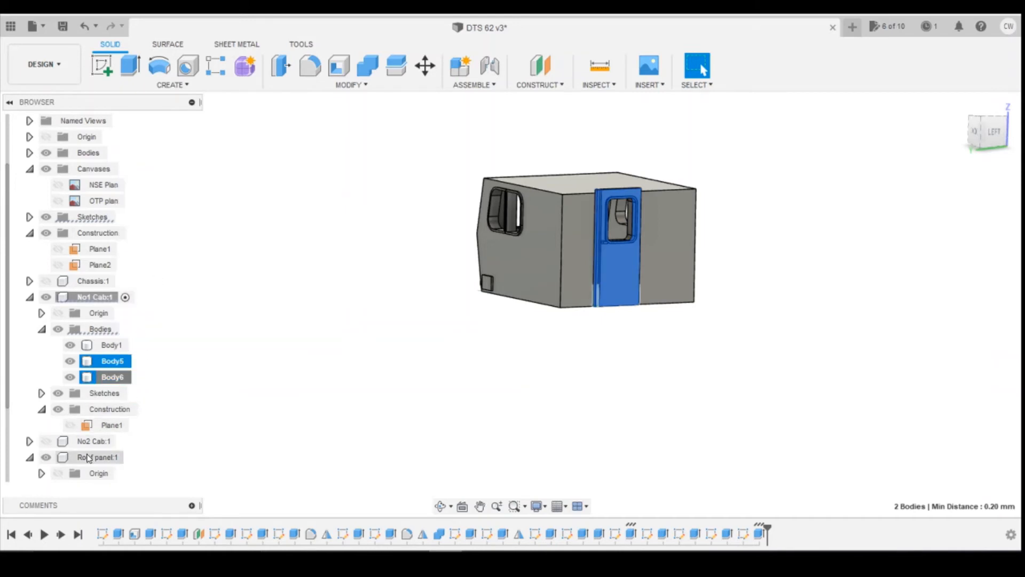
pyautogui.click(29, 441)
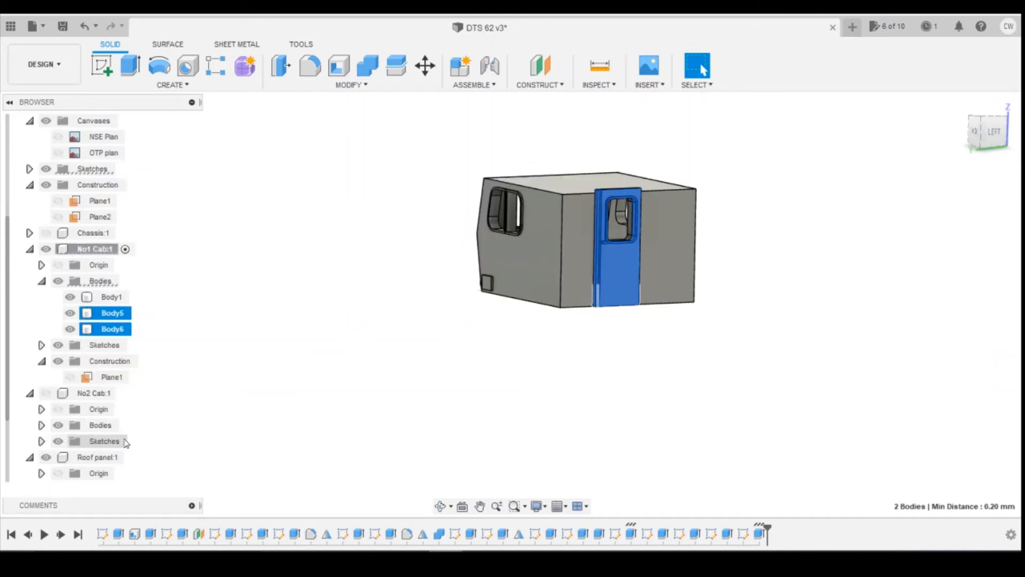
pyautogui.click(46, 393)
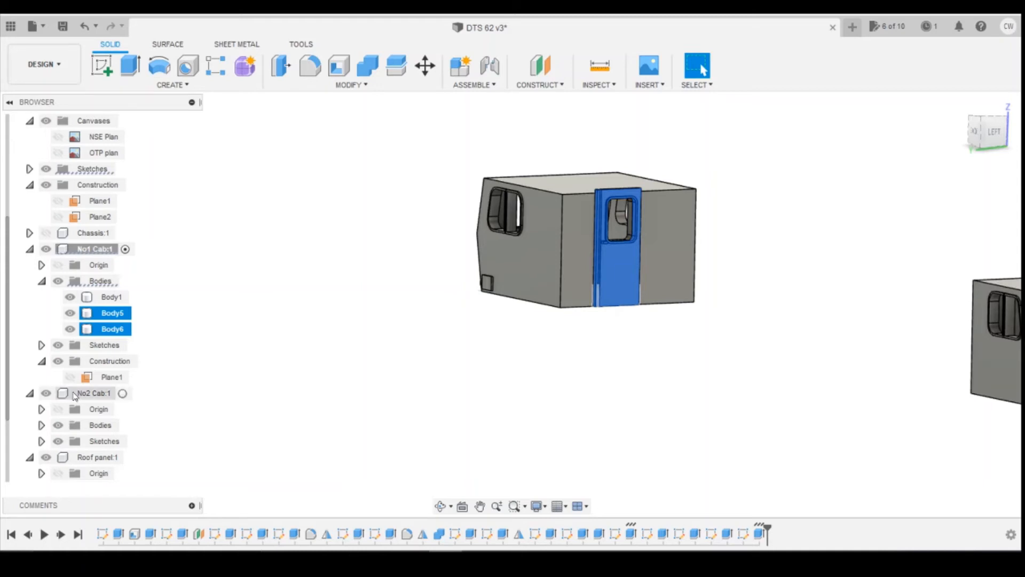
pyautogui.click(75, 396)
pyautogui.rightClick(101, 400)
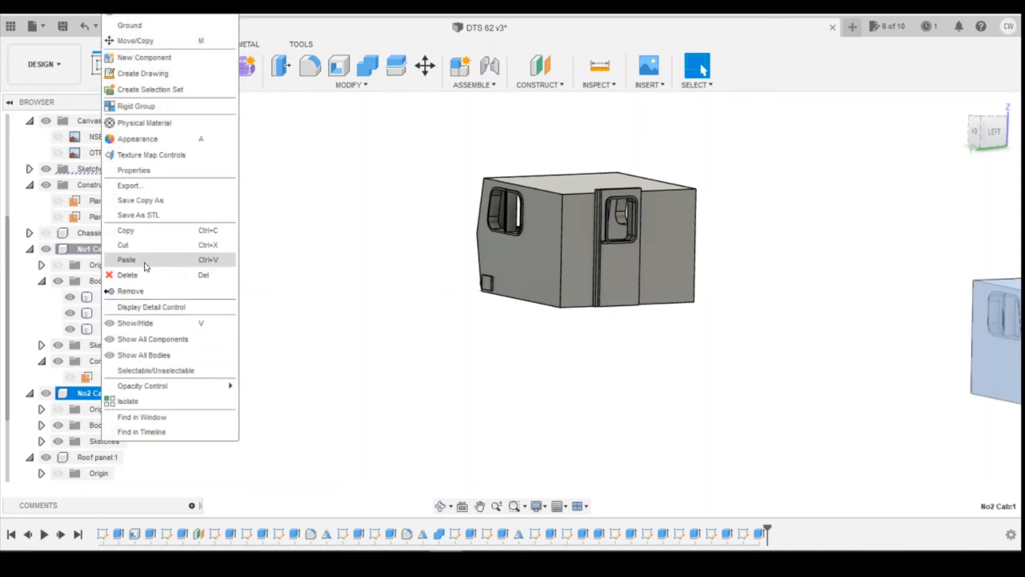
pyautogui.click(145, 261)
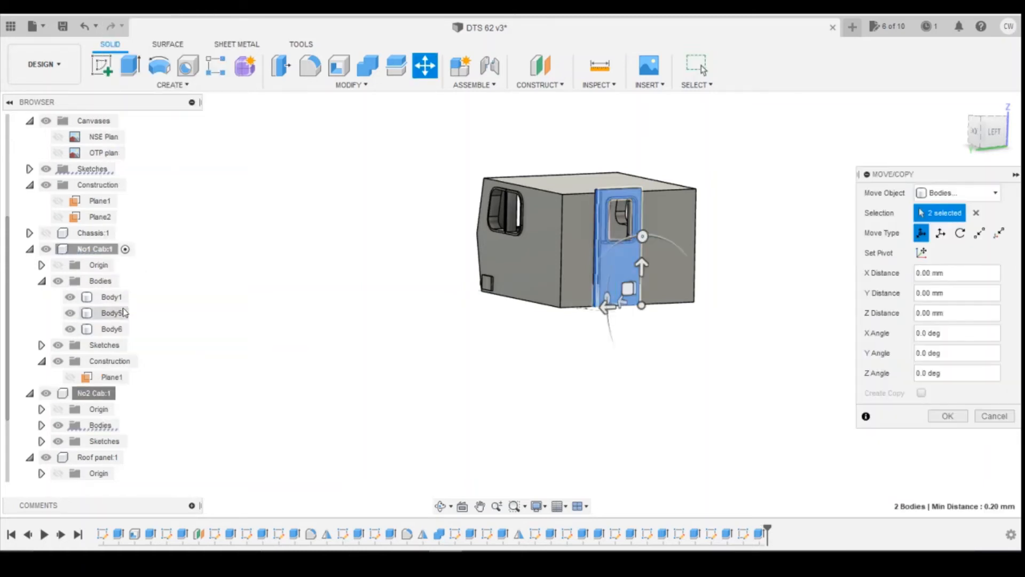
# Rotate the pasted door and strip bodies 180 degrees about the Z axis.
pyautogui.scroll(-4, 227, 296)
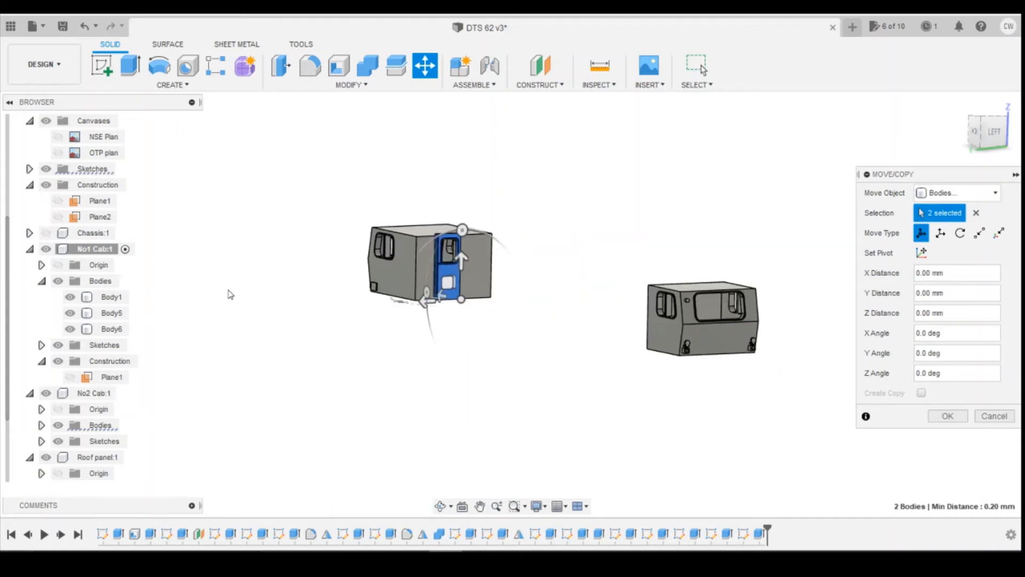
pyautogui.click(973, 145)
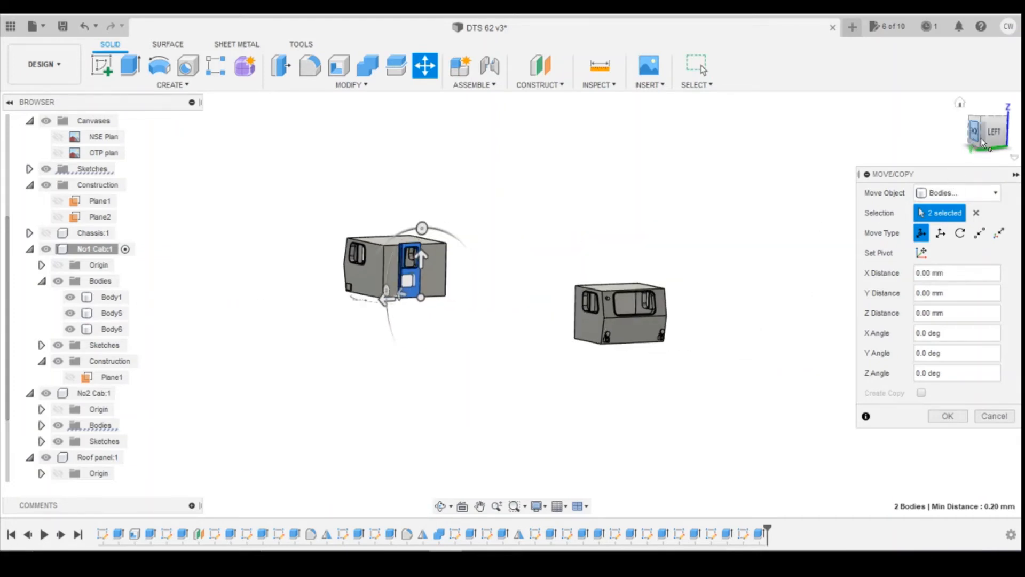
pyautogui.click(980, 160)
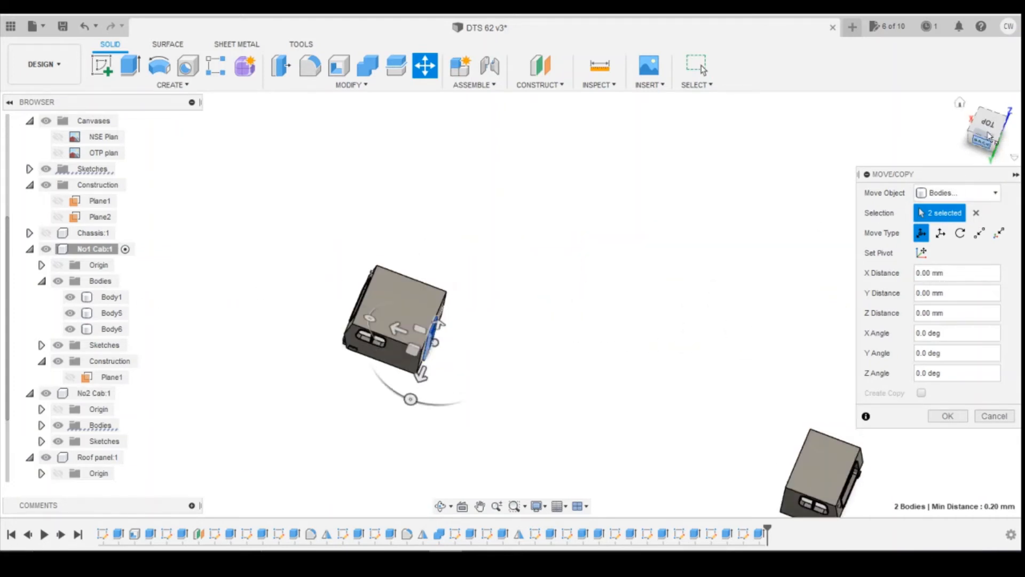
pyautogui.scroll(-3, 554, 213)
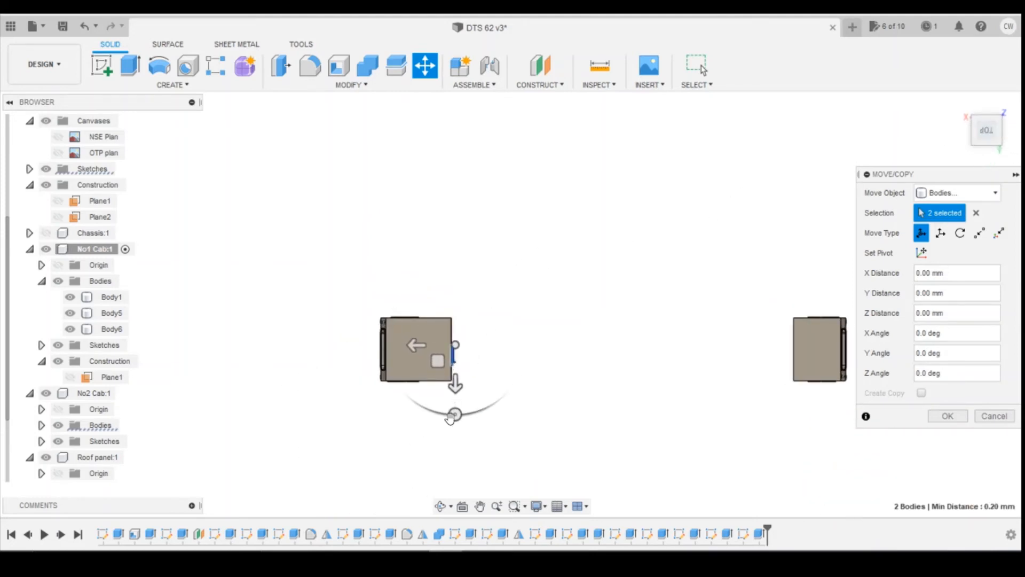
pyautogui.moveTo(453, 414); pyautogui.dragTo(454, 265)
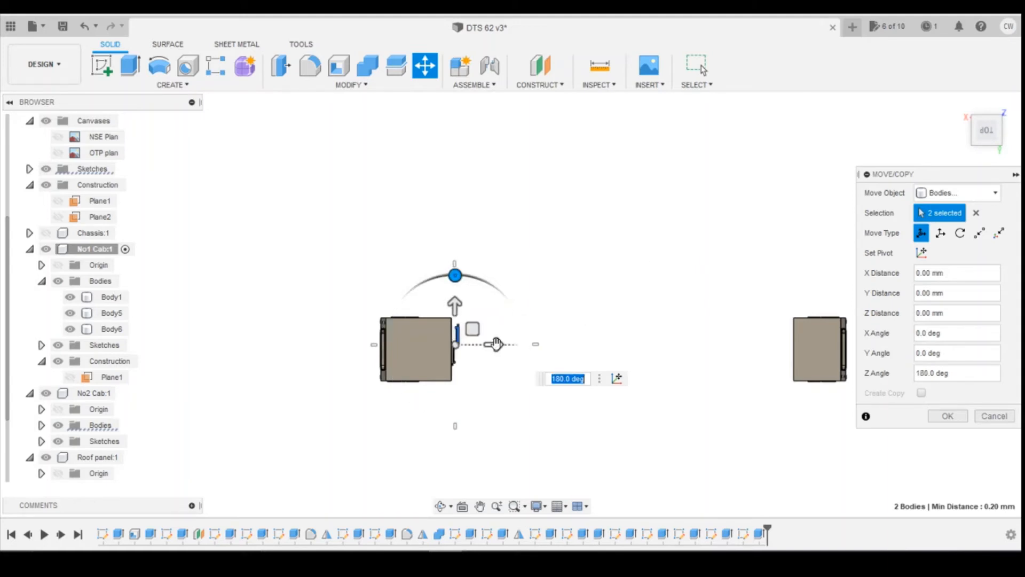
# Move the rotated door and strip copies 84 mm along X, just short of the No2 cab's inner end face.
pyautogui.moveTo(497, 344); pyautogui.dragTo(822, 341)
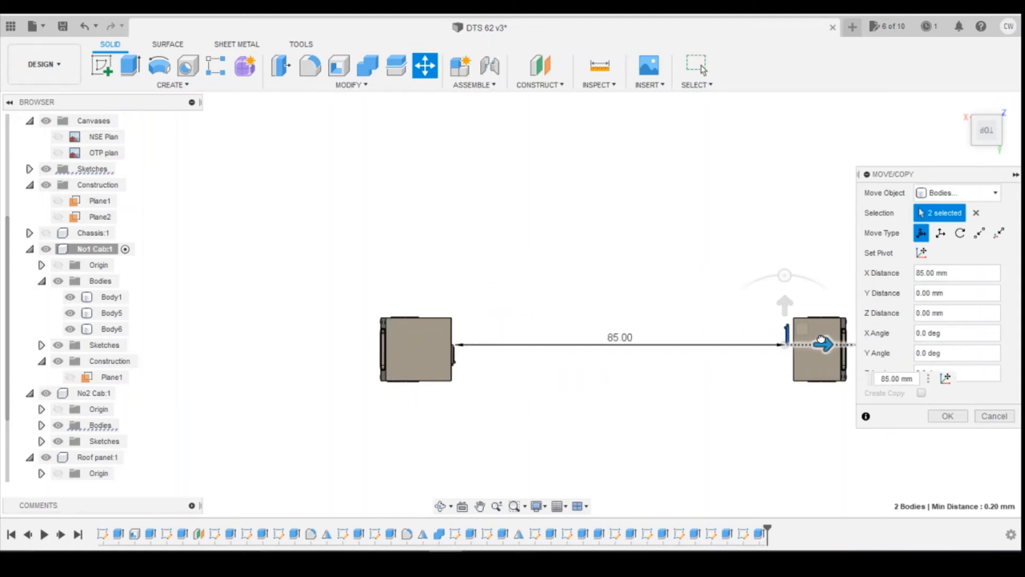
pyautogui.click(993, 141)
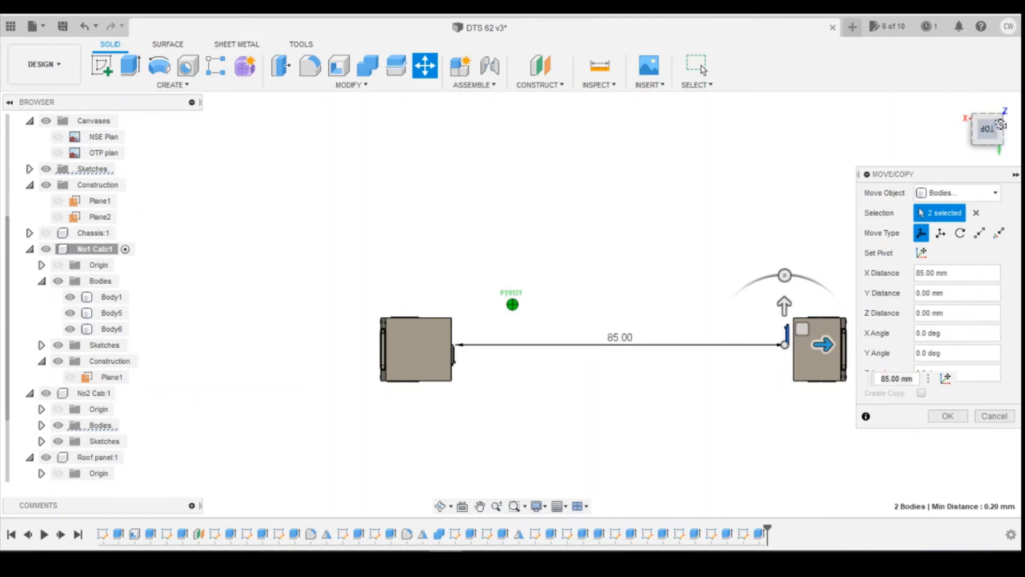
pyautogui.keyDown('shift'); pyautogui.moveTo(540, 267); pyautogui.dragTo(404, 175, button='middle'); pyautogui.keyUp('shift')
pyautogui.scroll(1, 365, 196)
pyautogui.scroll(10, 364, 196)
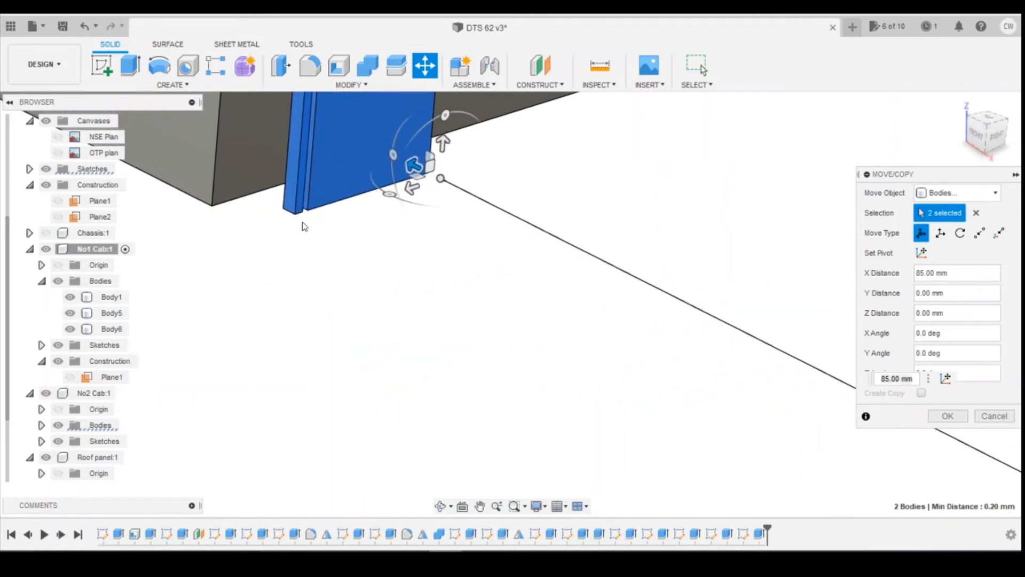
pyautogui.scroll(-3, 305, 225)
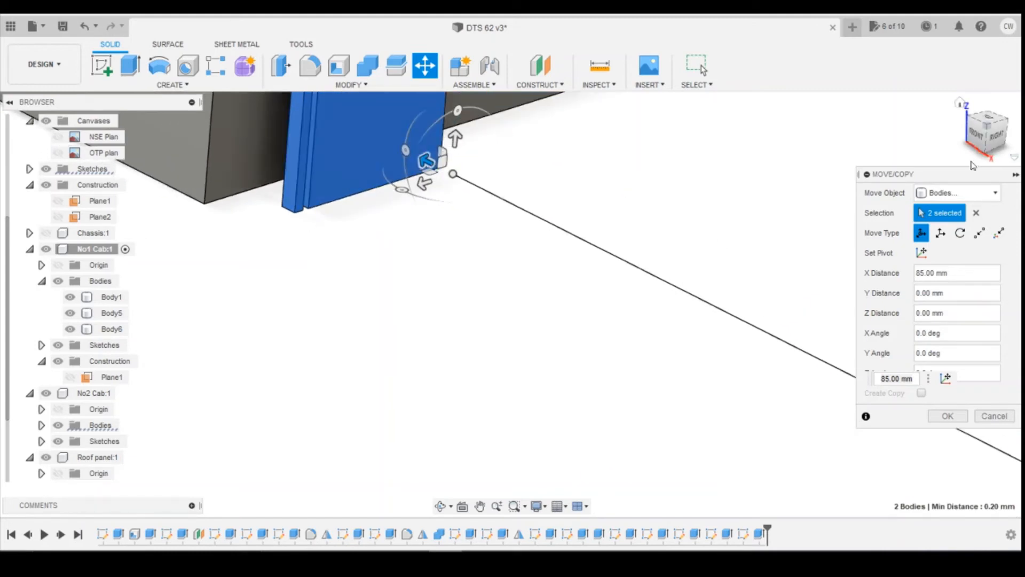
pyautogui.click(979, 137)
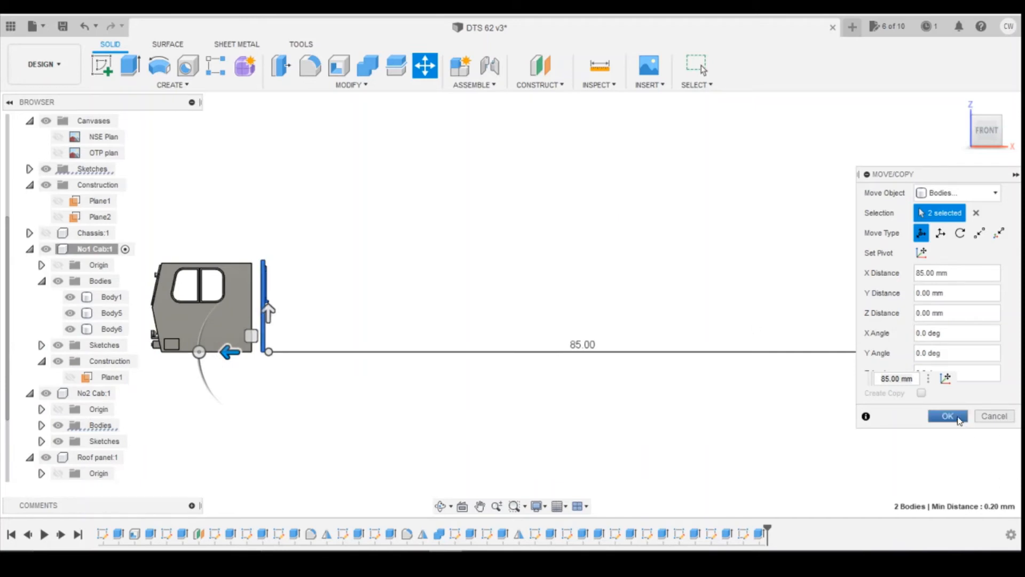
pyautogui.moveTo(228, 349)
pyautogui.mouseDown()
pyautogui.moveTo(214, 353)
pyautogui.moveTo(236, 351)
pyautogui.mouseUp()
pyautogui.click(948, 416)
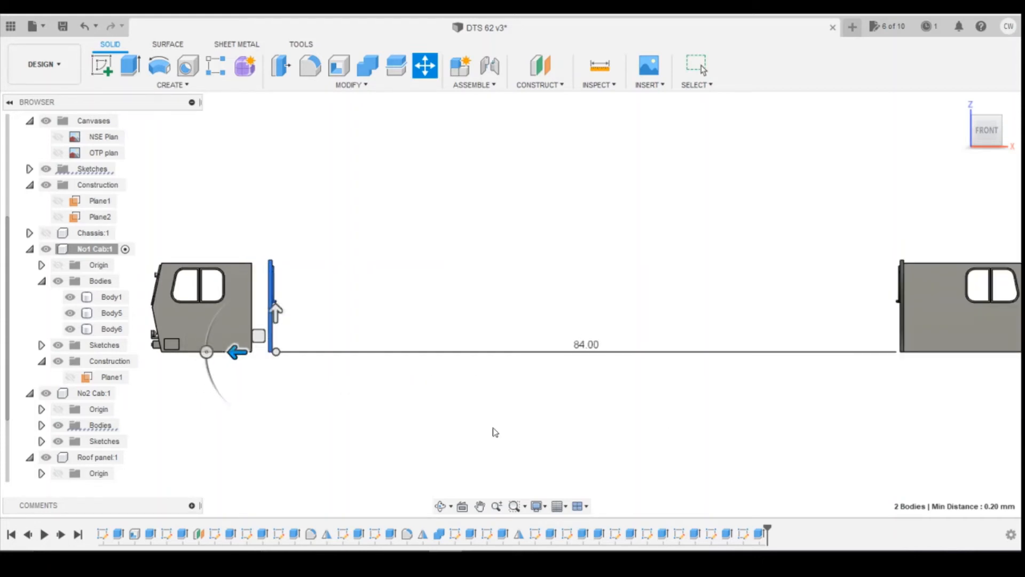
# Activate the No2 Cab component for editing.
pyautogui.click(124, 394)
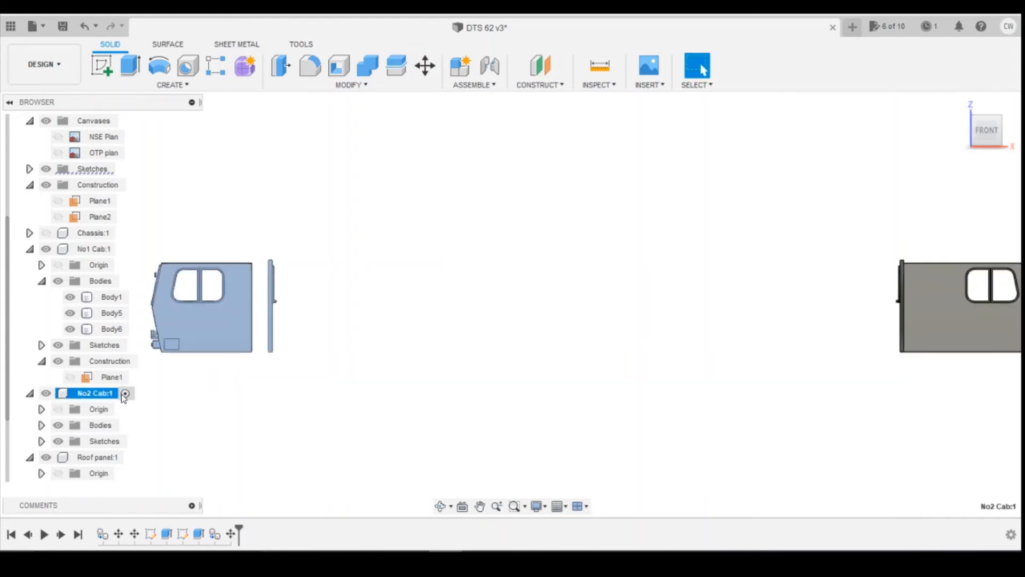
pyautogui.scroll(3, 366, 412)
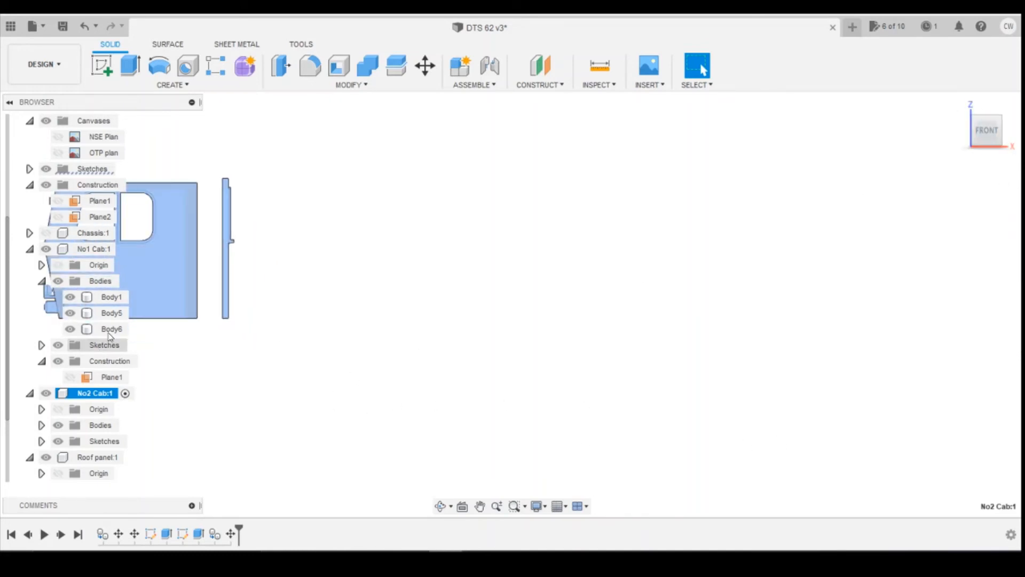
pyautogui.click(114, 299)
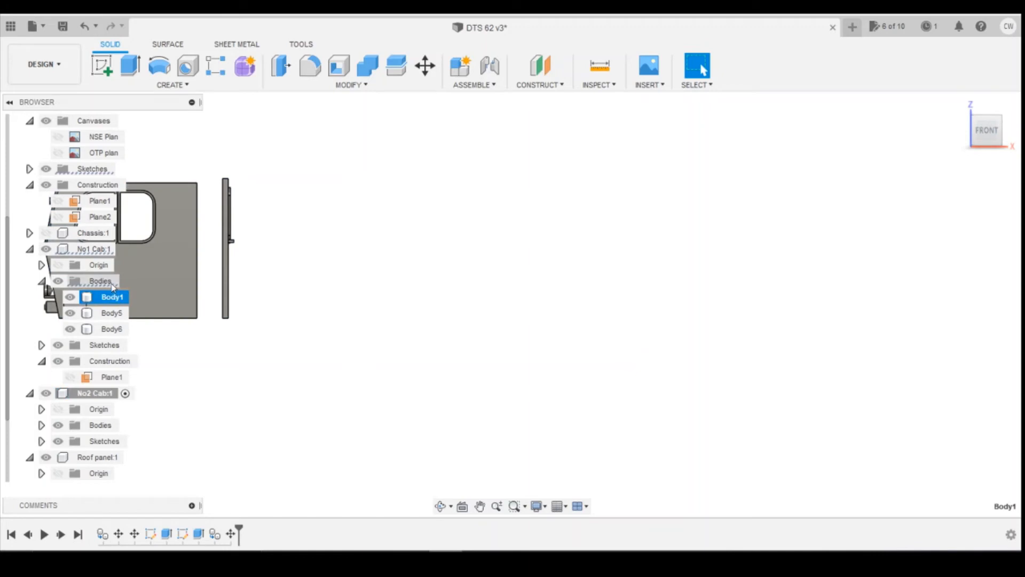
pyautogui.click(101, 282)
pyautogui.rightClick(113, 287)
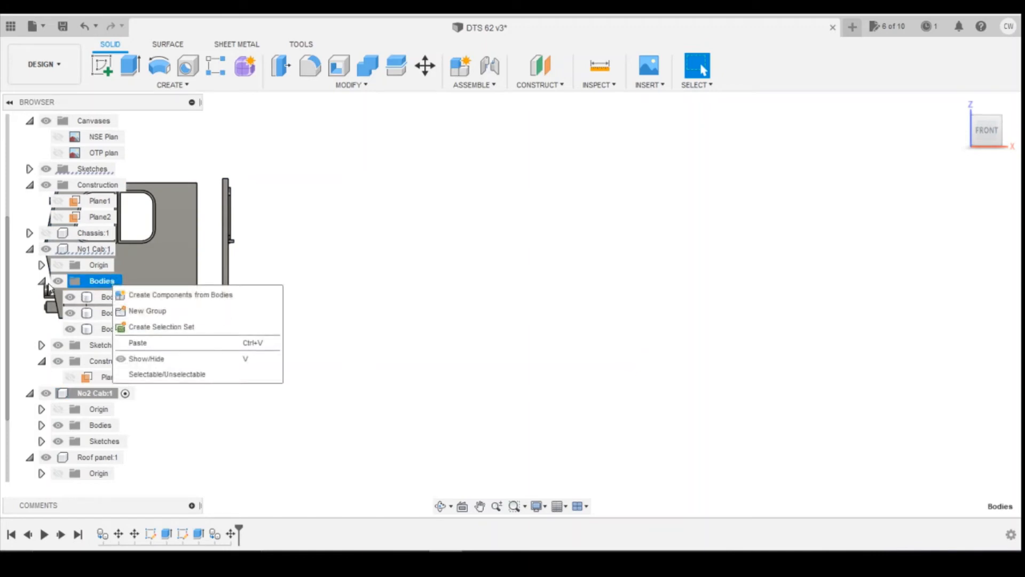
pyautogui.click(1005, 141)
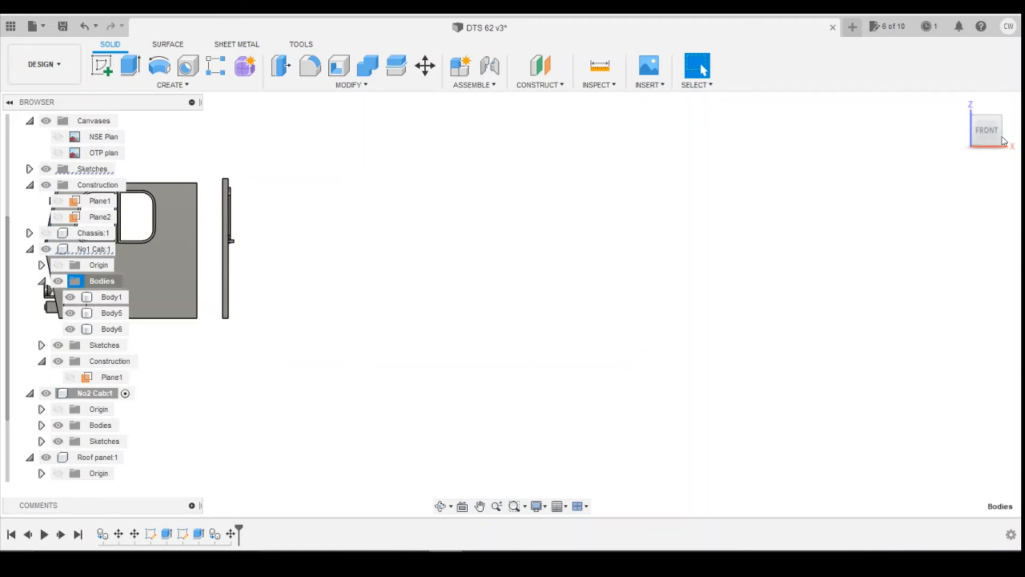
# Measure the distance along the No1 cab's inner-end lower edge from the cab's corner to the door's nearest lower corner.
pyautogui.moveTo(993, 135); pyautogui.dragTo(1010, 146)
pyautogui.scroll(1, 892, 246)
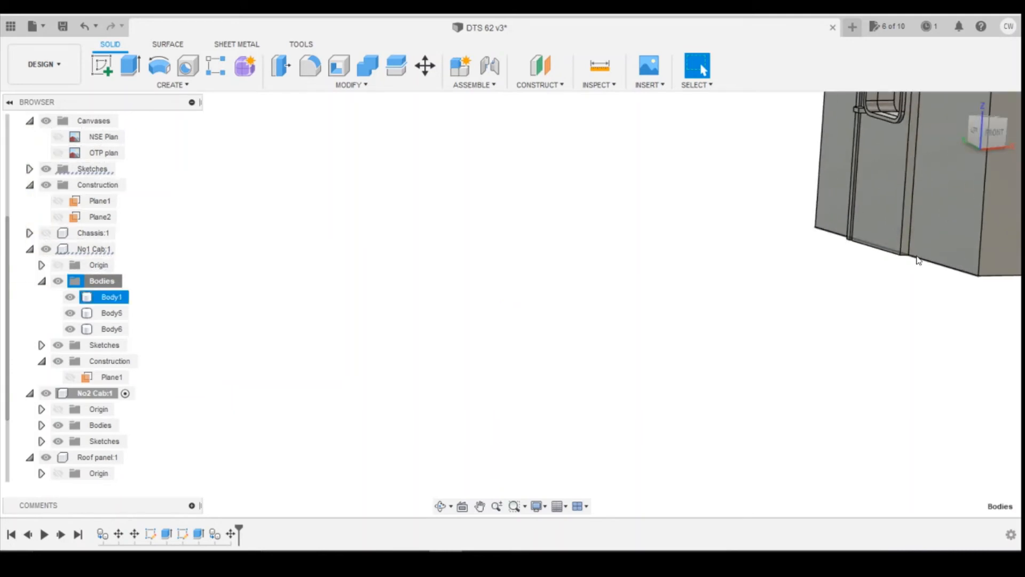
pyautogui.click(909, 256)
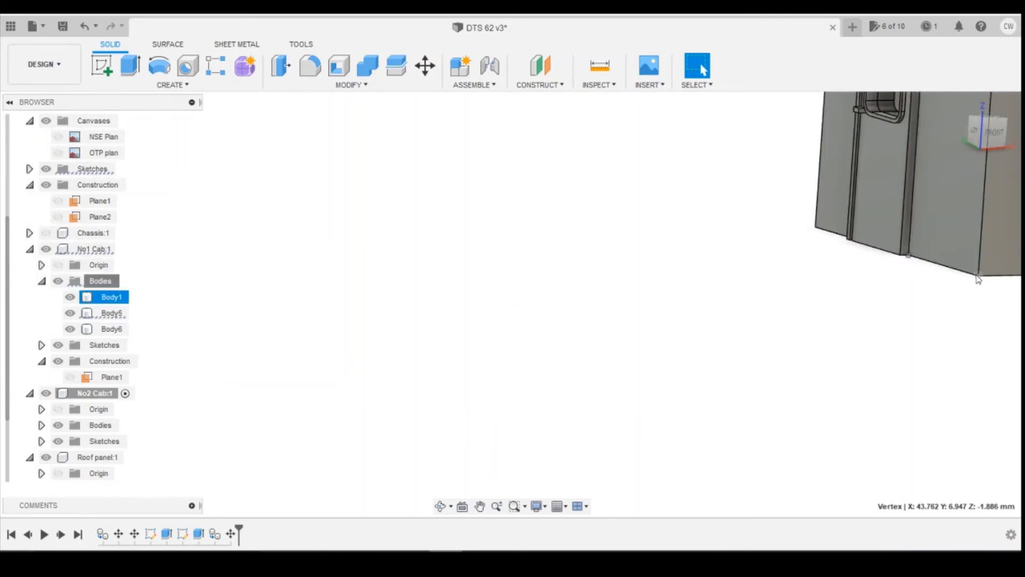
pyautogui.click(601, 72)
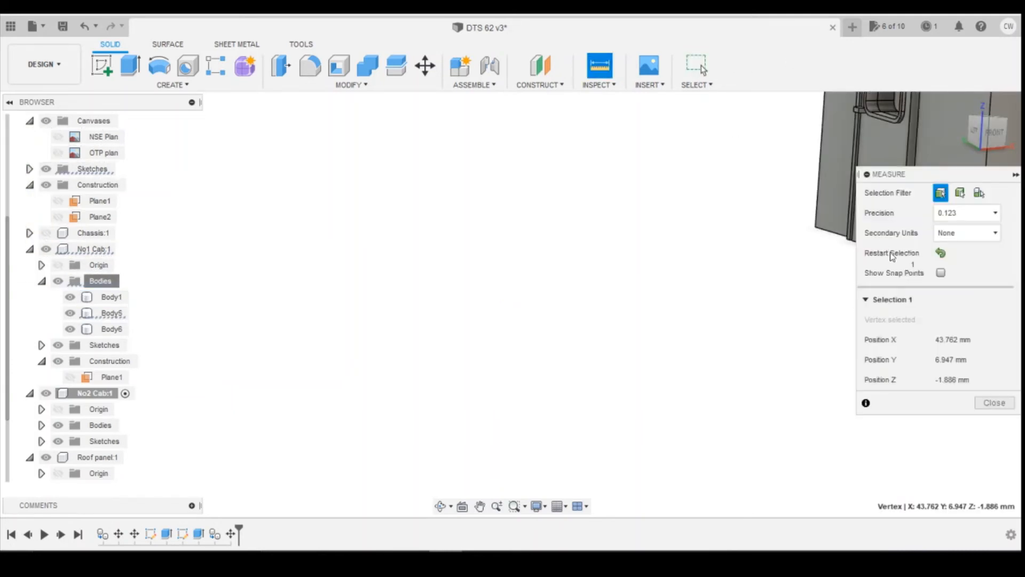
pyautogui.scroll(-1, 511, 303)
pyautogui.scroll(1, 791, 309)
pyautogui.scroll(-1, 460, 284)
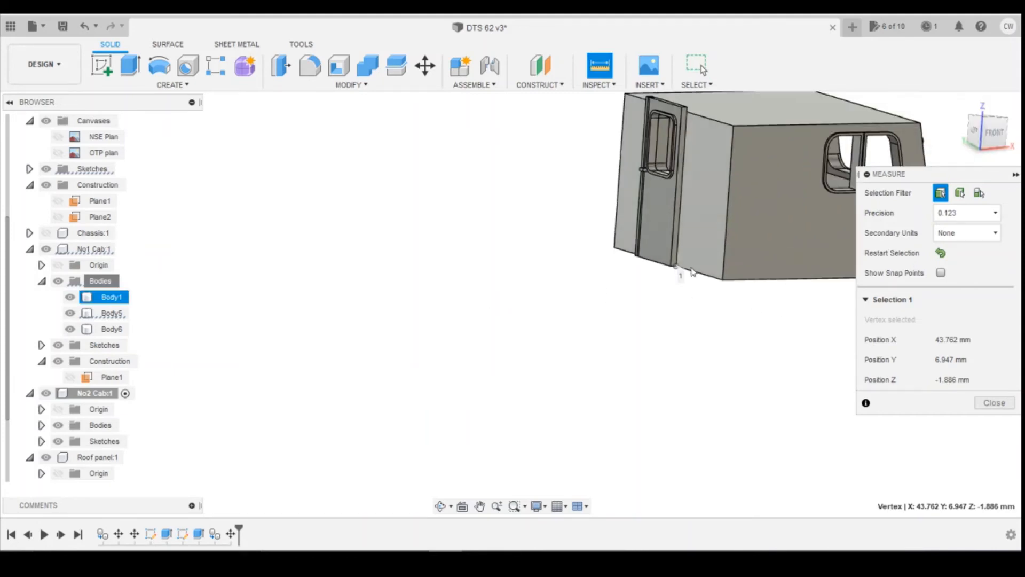
pyautogui.scroll(1, 718, 280)
pyautogui.click(740, 283)
pyautogui.scroll(1, 695, 275)
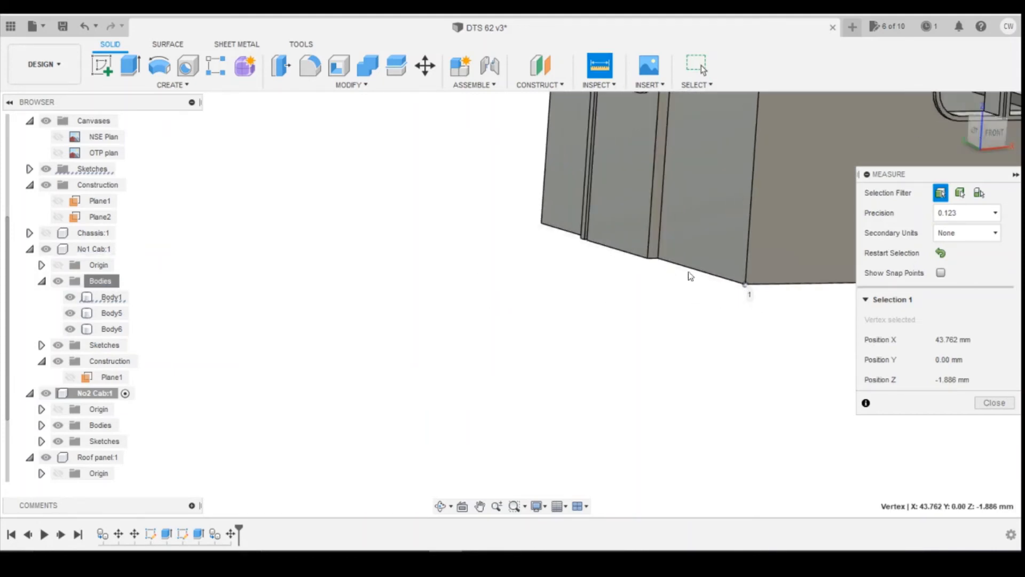
pyautogui.click(658, 260)
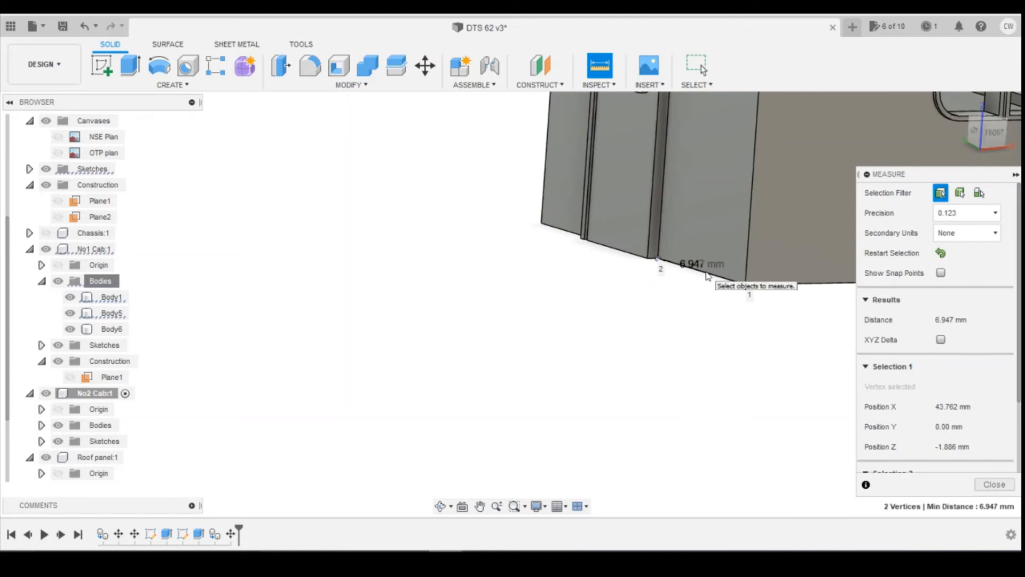
# Roll the timeline back to just before the door and strip bodies were pasted into the No2 cab.
pyautogui.click(990, 489)
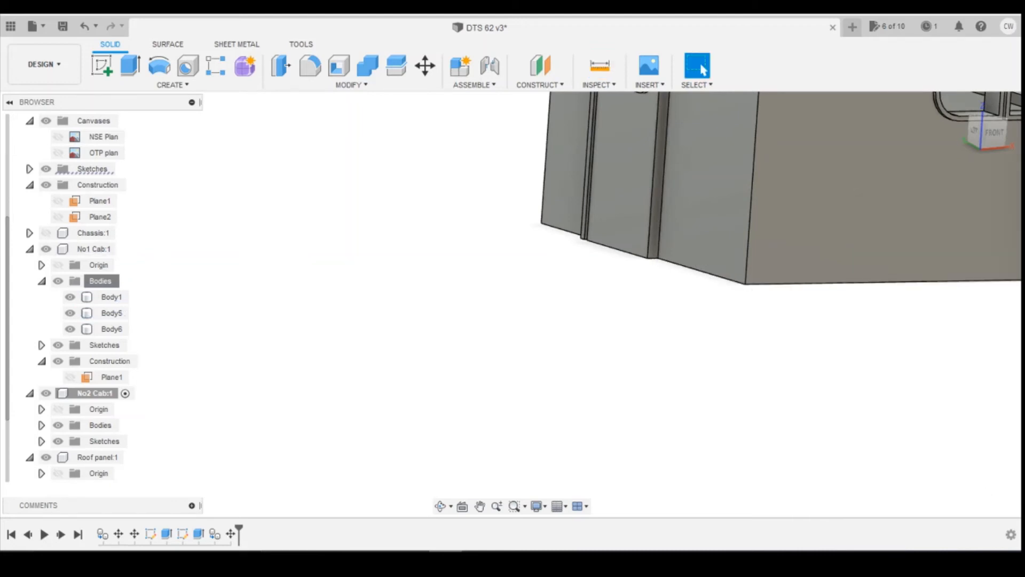
pyautogui.keyDown('shift'); pyautogui.moveTo(661, 224); pyautogui.dragTo(481, 227, button='middle'); pyautogui.keyUp('shift')
pyautogui.keyDown('shift'); pyautogui.moveTo(561, 378); pyautogui.dragTo(524, 381, button='middle'); pyautogui.keyUp('shift')
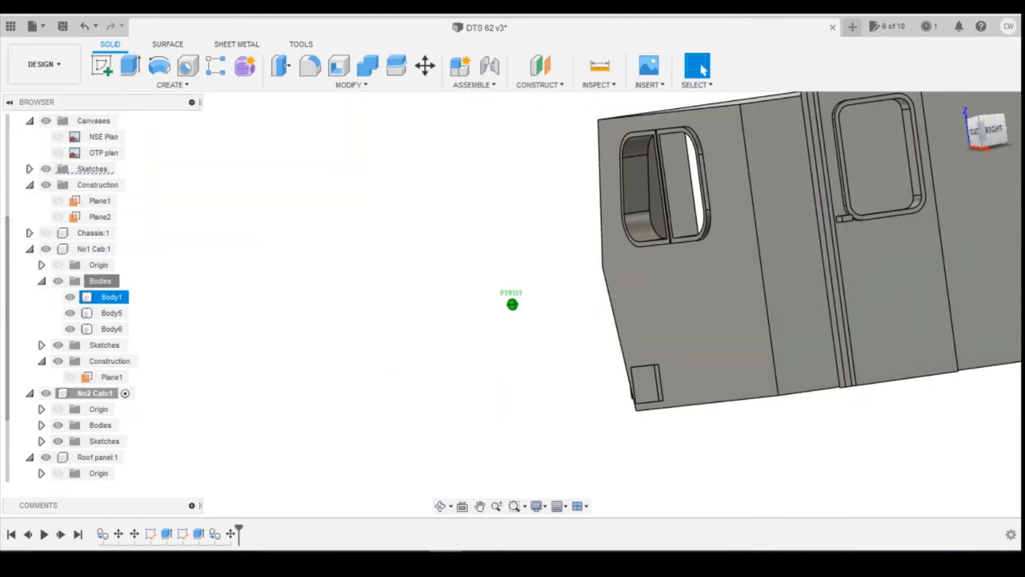
pyautogui.scroll(-3, 524, 381)
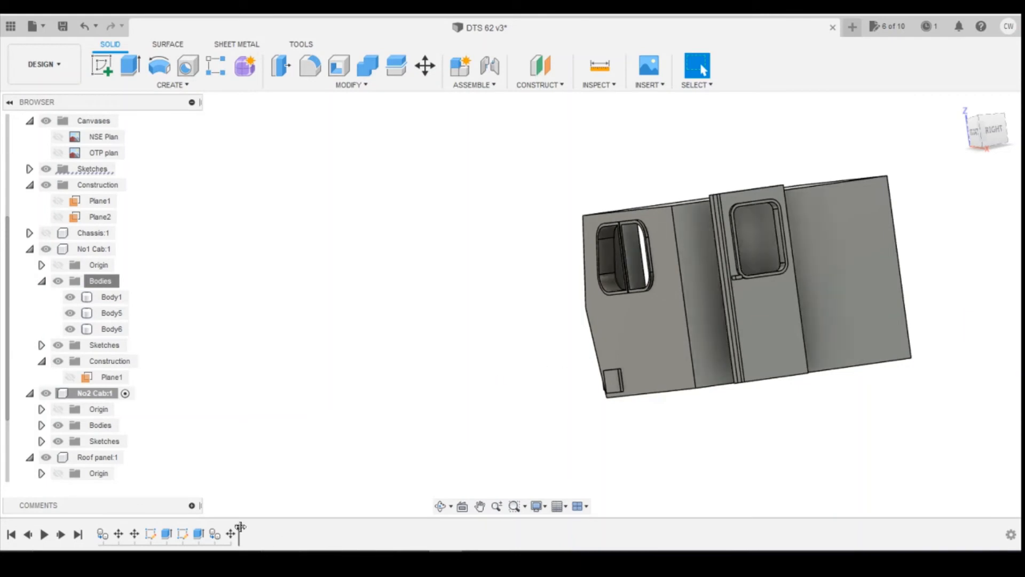
pyautogui.moveTo(238, 533); pyautogui.dragTo(207, 533)
# Start a sketch on the No2 cab's inner end face and place a sketch point on its lower edge.
pyautogui.click(102, 65)
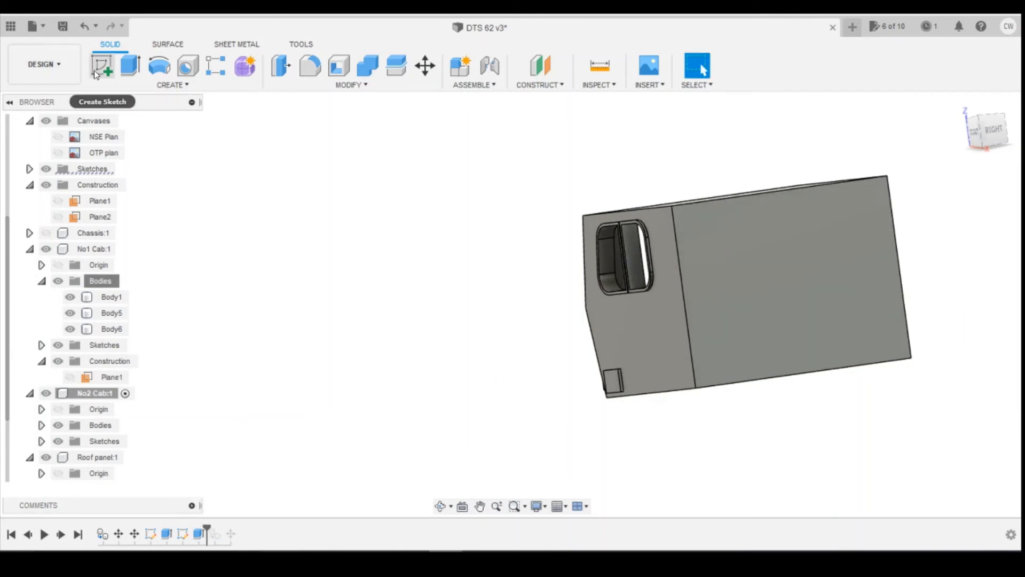
pyautogui.click(843, 323)
pyautogui.moveTo(988, 142); pyautogui.dragTo(968, 139)
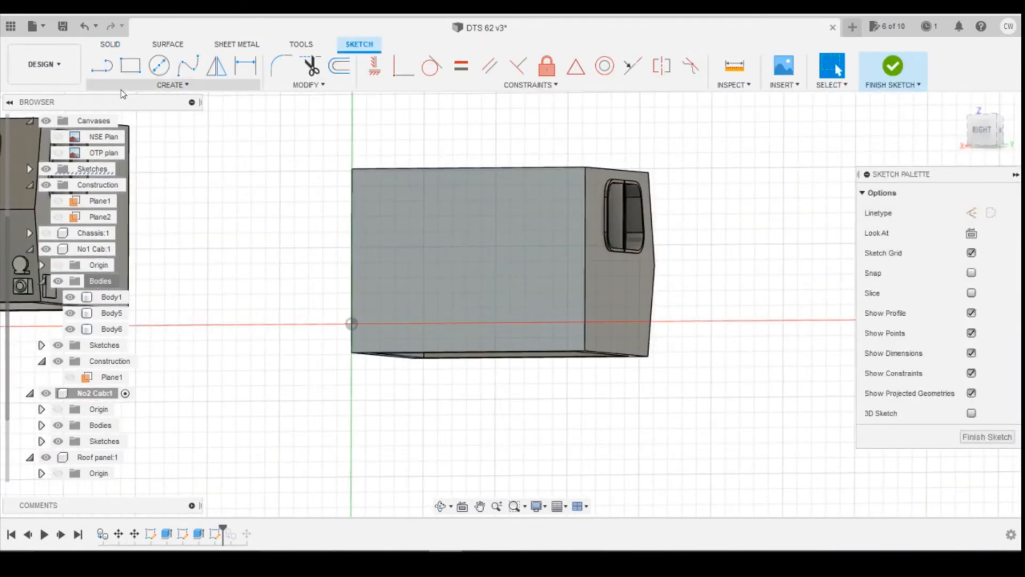
pyautogui.click(168, 86)
pyautogui.click(116, 215)
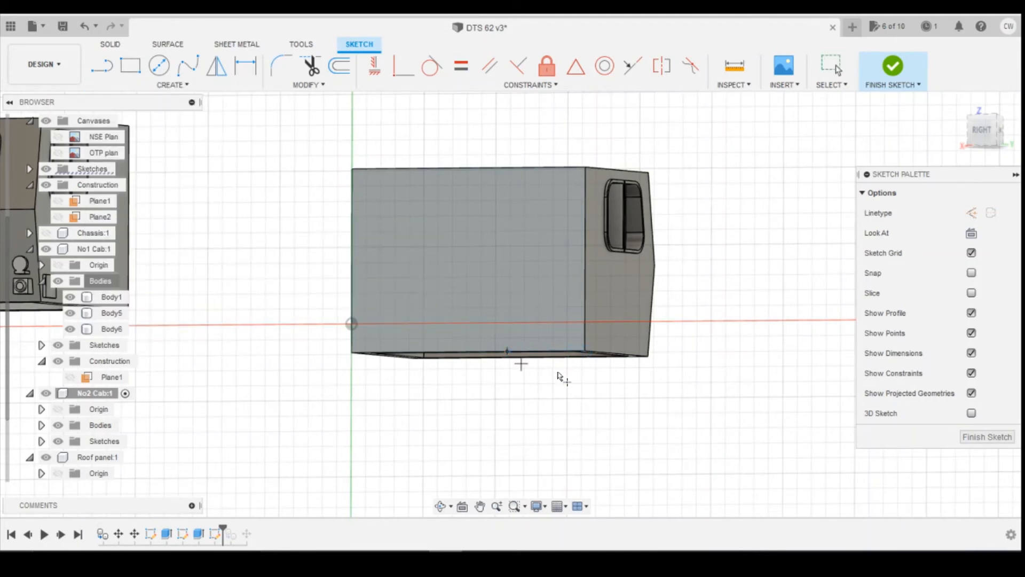
# Dimension the point 6.947 mm from the face's lower corner, finish the sketch and roll the timeline forward to the end.
pyautogui.press('d')
pyautogui.click(507, 350)
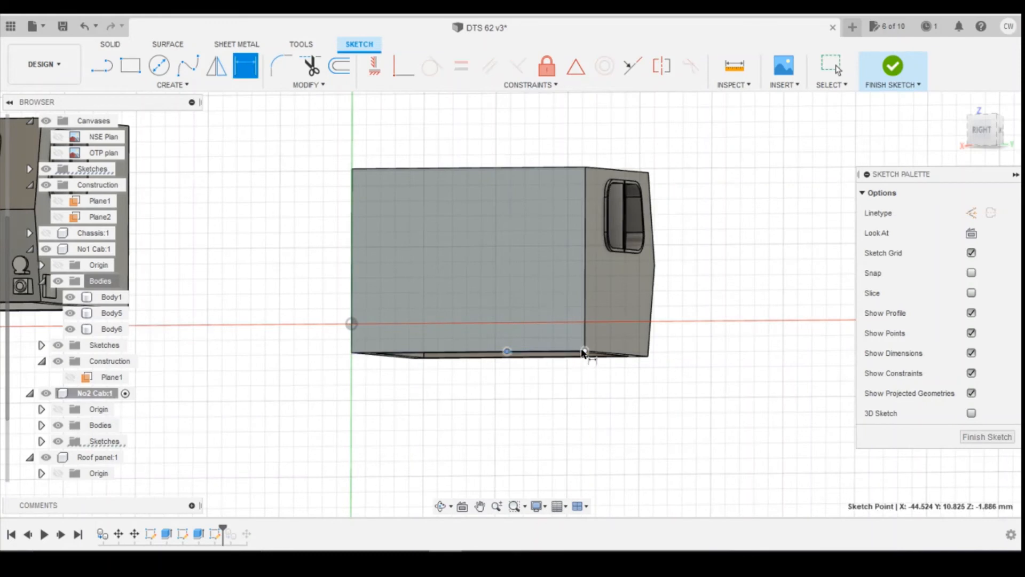
pyautogui.click(584, 351)
pyautogui.click(571, 405)
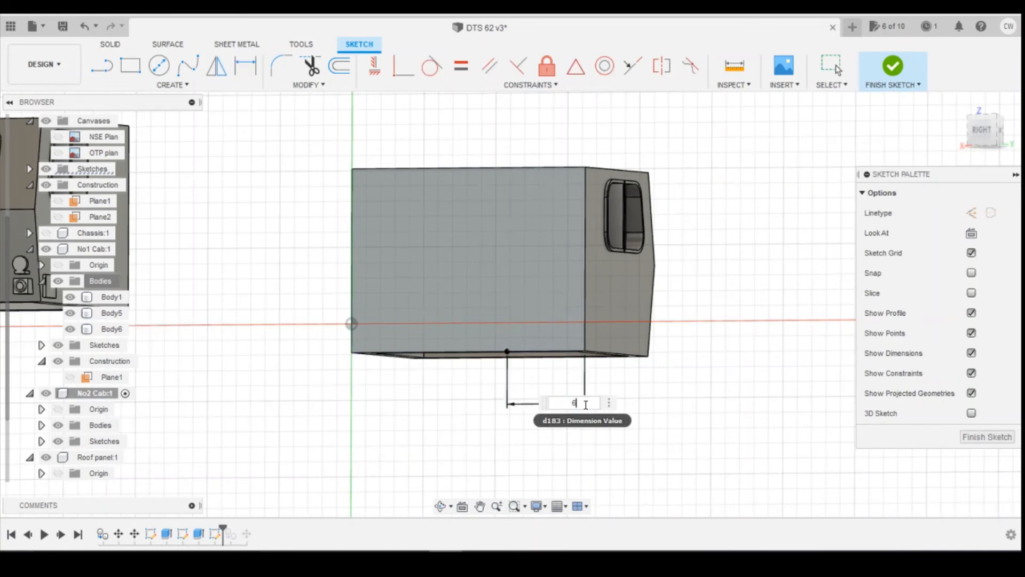
pyautogui.press('Return')
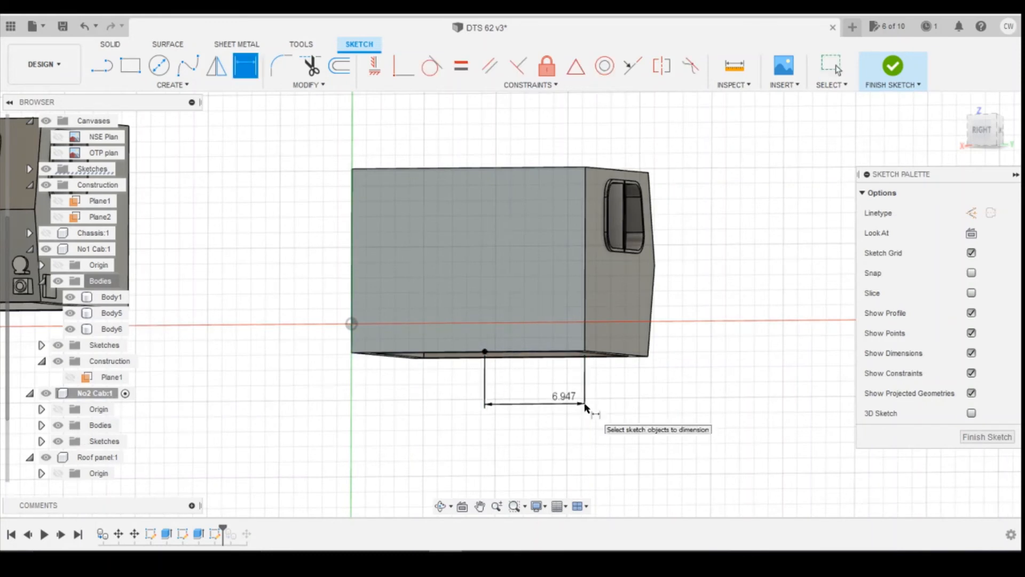
pyautogui.click(888, 72)
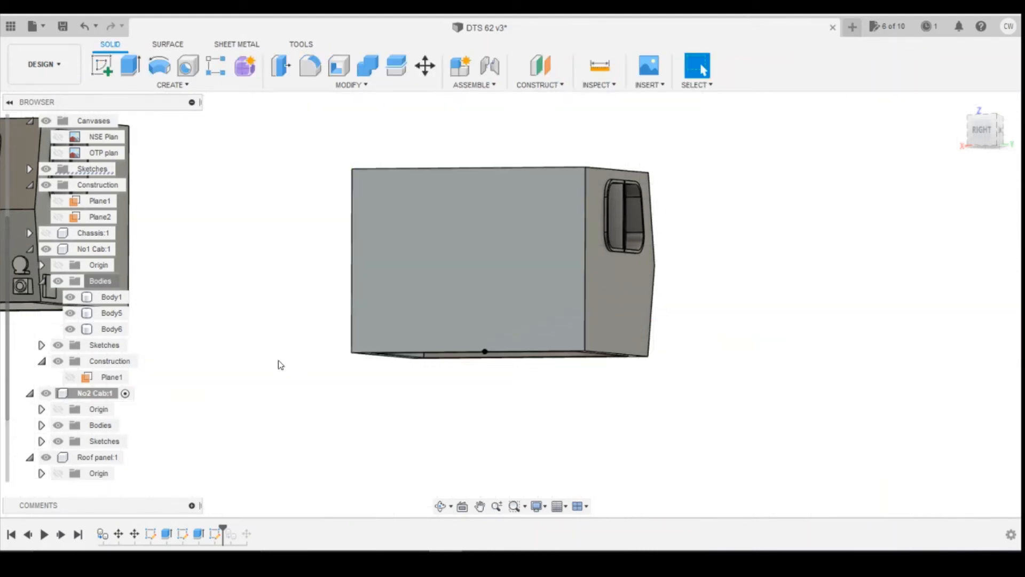
pyautogui.click(79, 536)
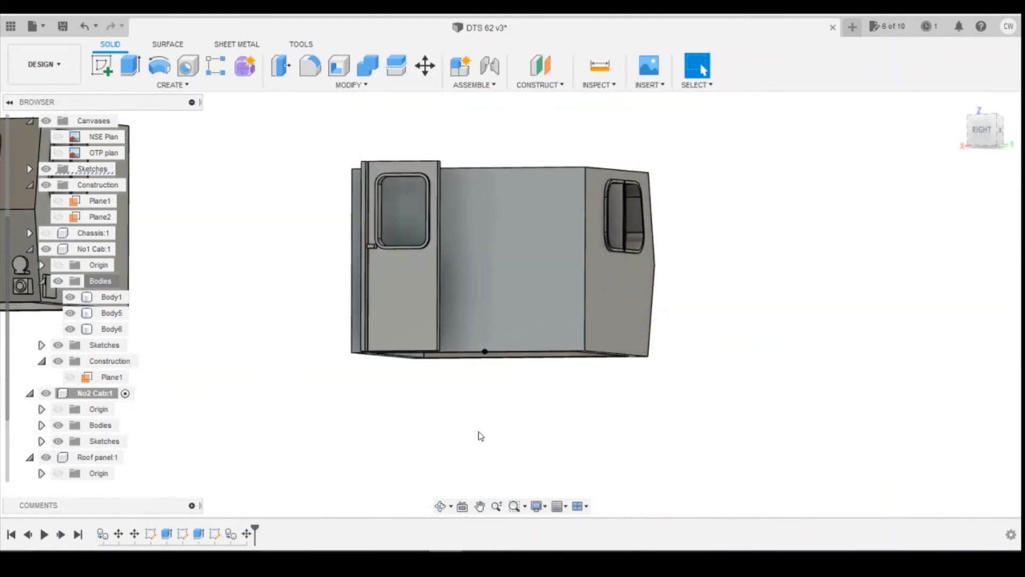
pyautogui.scroll(4, 561, 350)
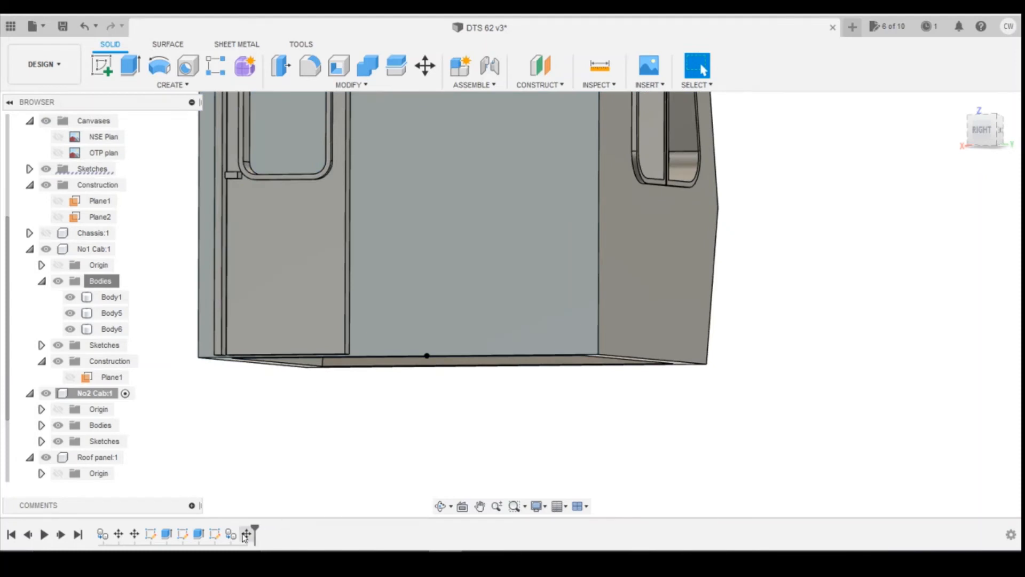
pyautogui.click(247, 534)
pyautogui.rightClick(247, 534)
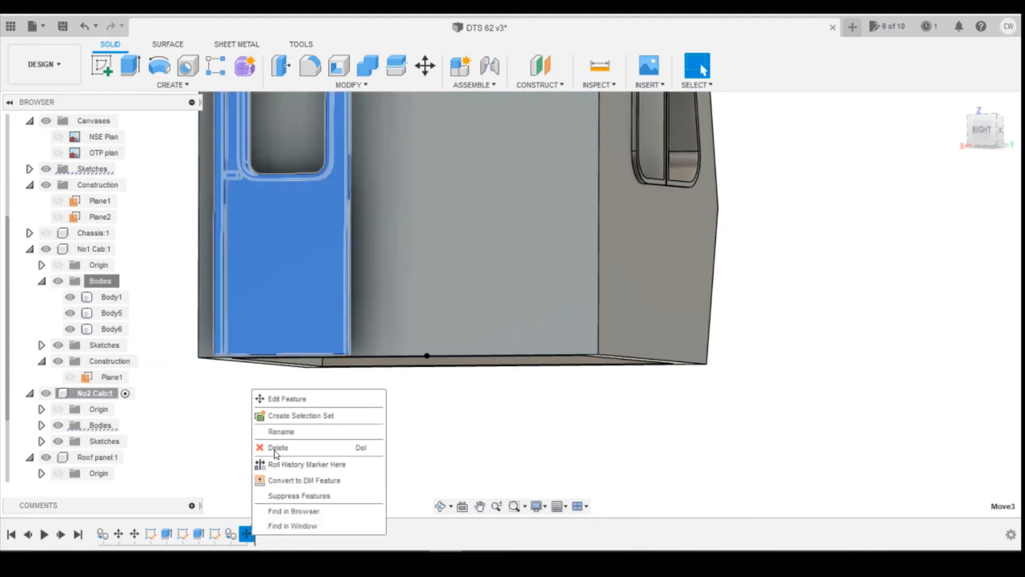
pyautogui.click(305, 400)
pyautogui.click(979, 233)
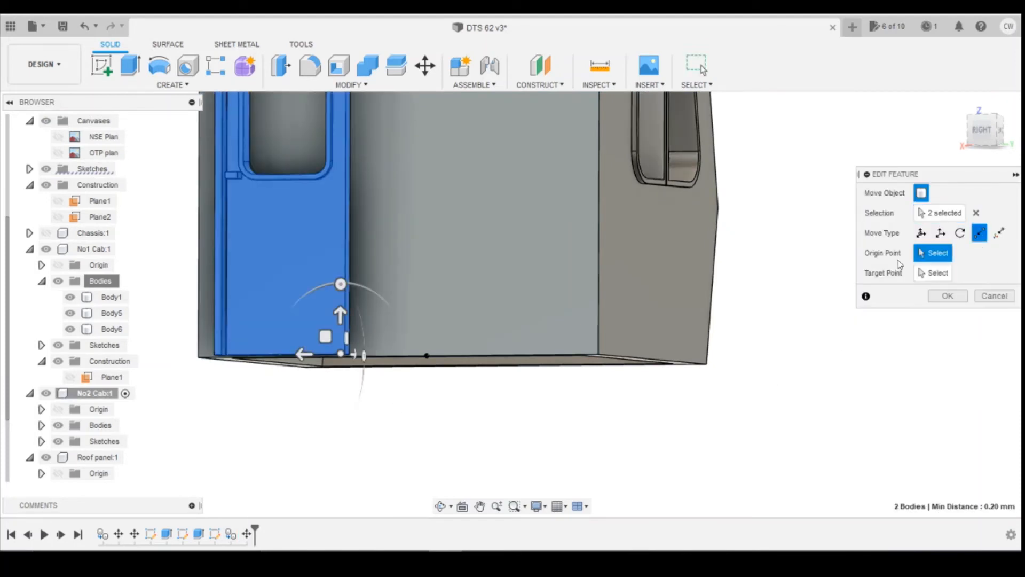
pyautogui.scroll(-5, 524, 380)
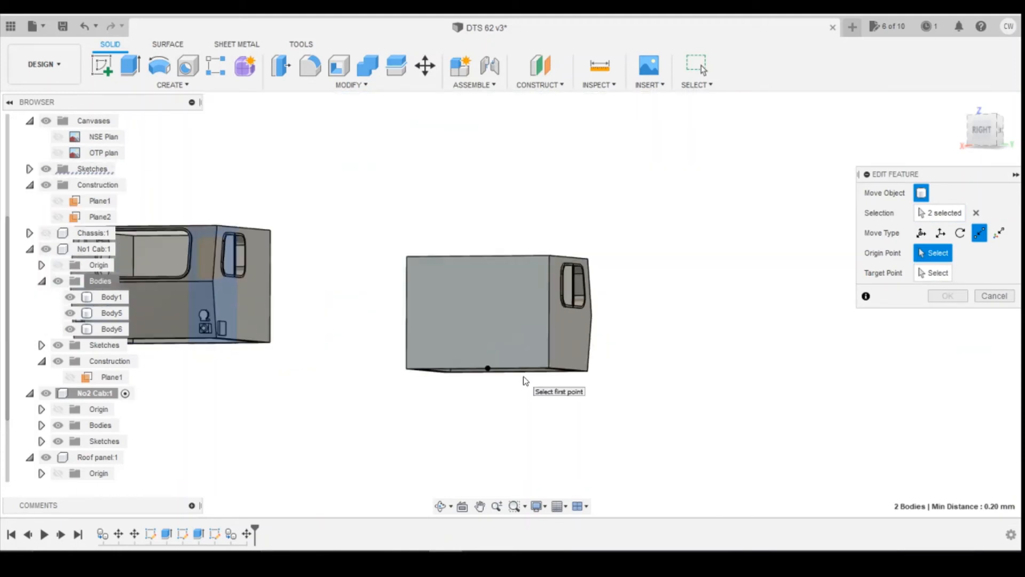
pyautogui.click(977, 134)
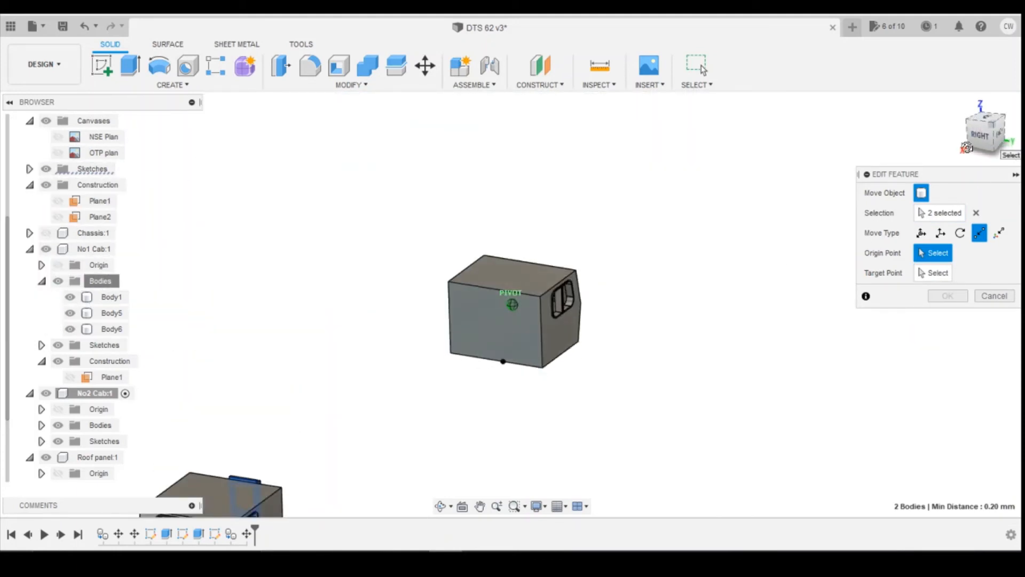
pyautogui.click(989, 129)
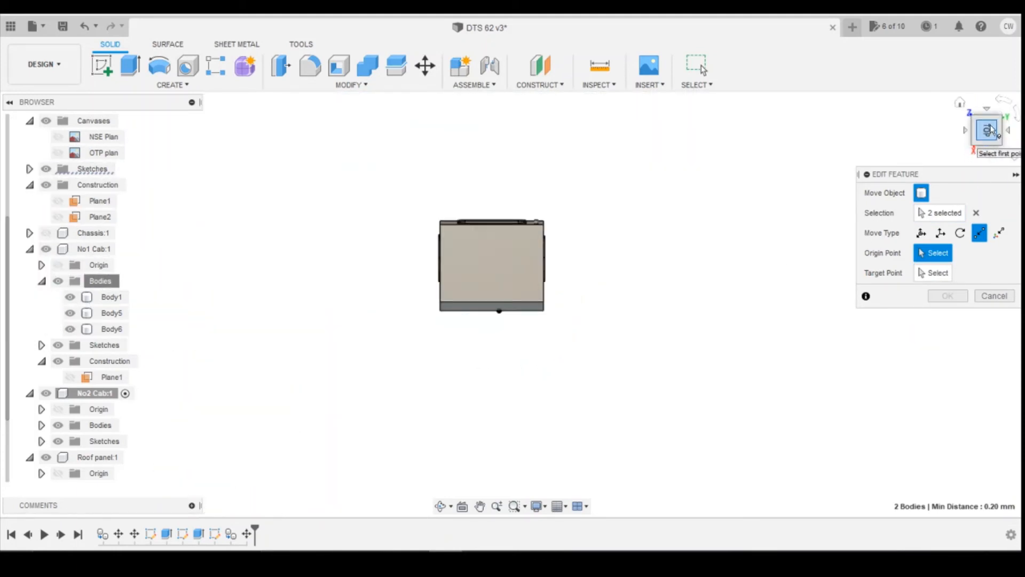
pyautogui.moveTo(991, 130); pyautogui.dragTo(981, 133)
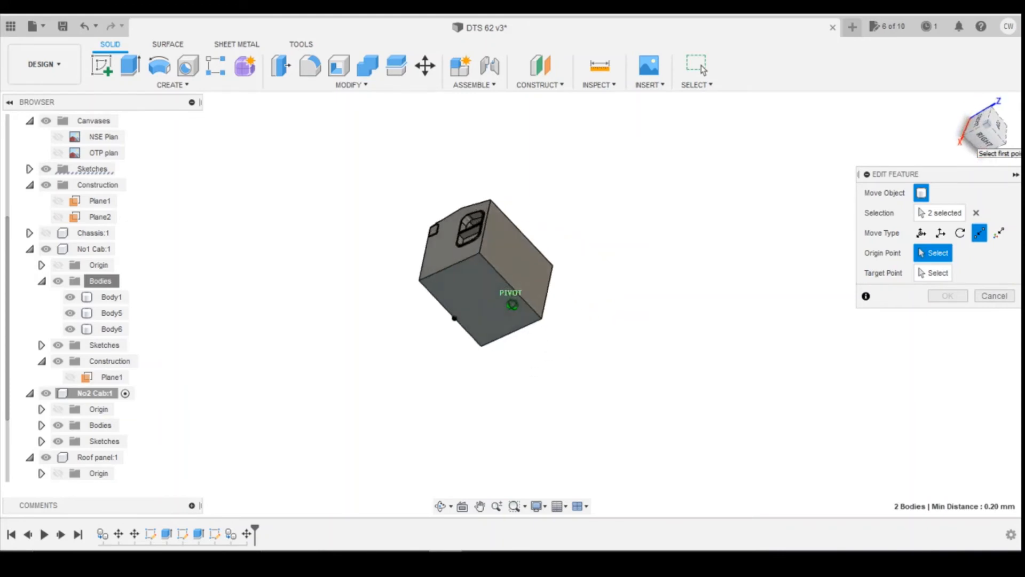
pyautogui.click(987, 123)
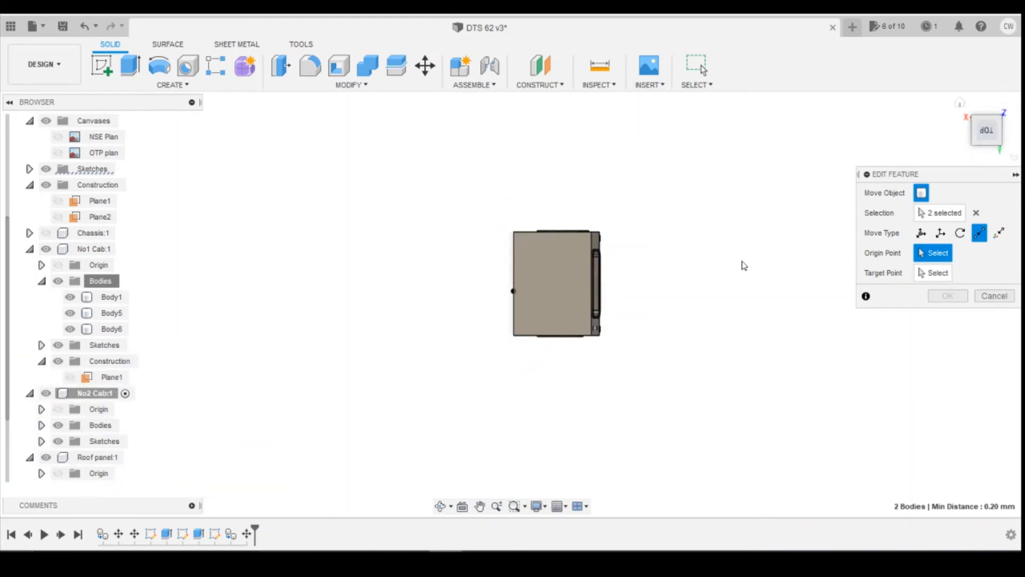
pyautogui.scroll(-3, 744, 265)
pyautogui.scroll(3, 364, 377)
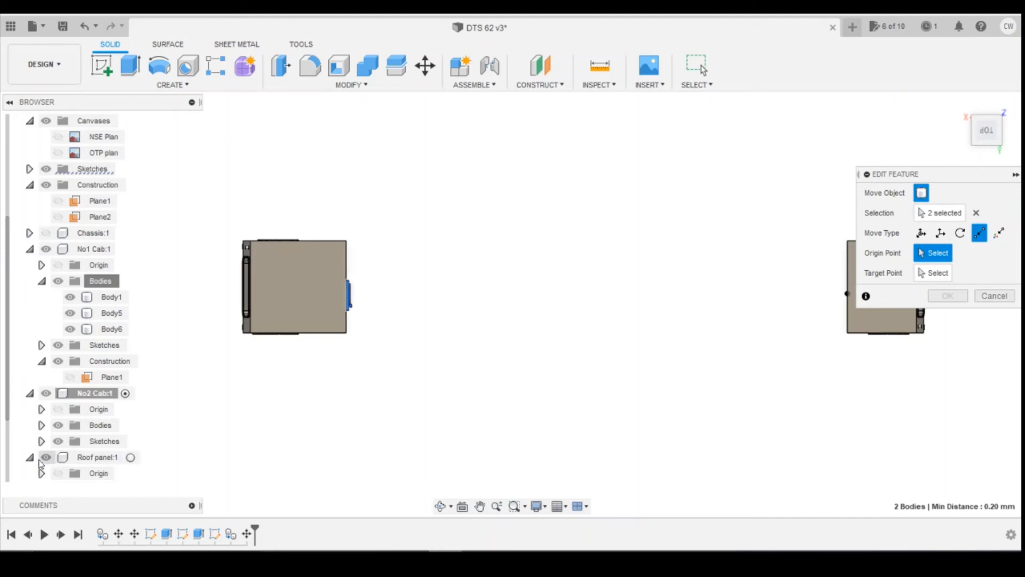
pyautogui.scroll(-1, 66, 428)
pyautogui.click(41, 378)
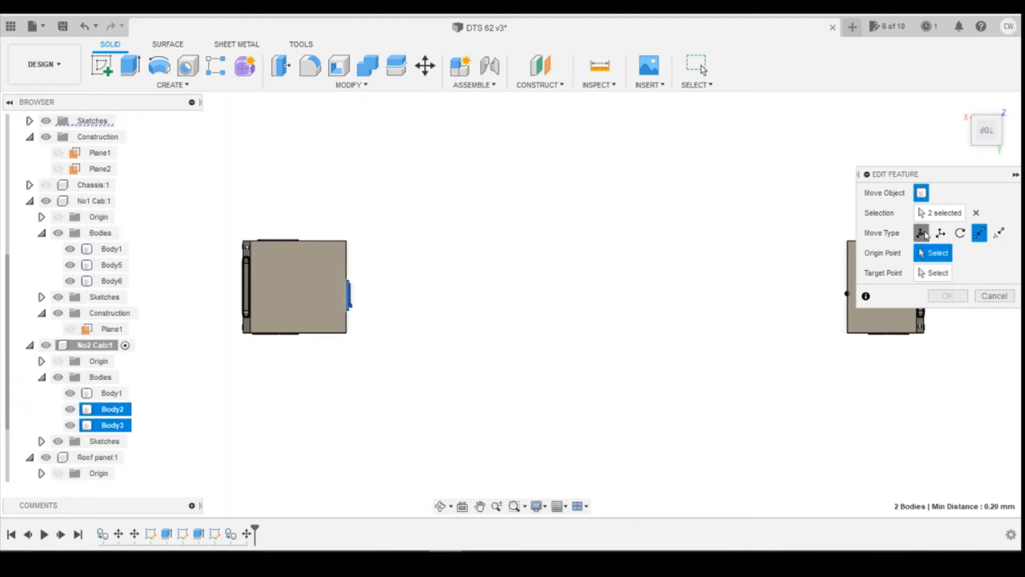
pyautogui.click(922, 234)
pyautogui.moveTo(312, 283); pyautogui.dragTo(483, 283)
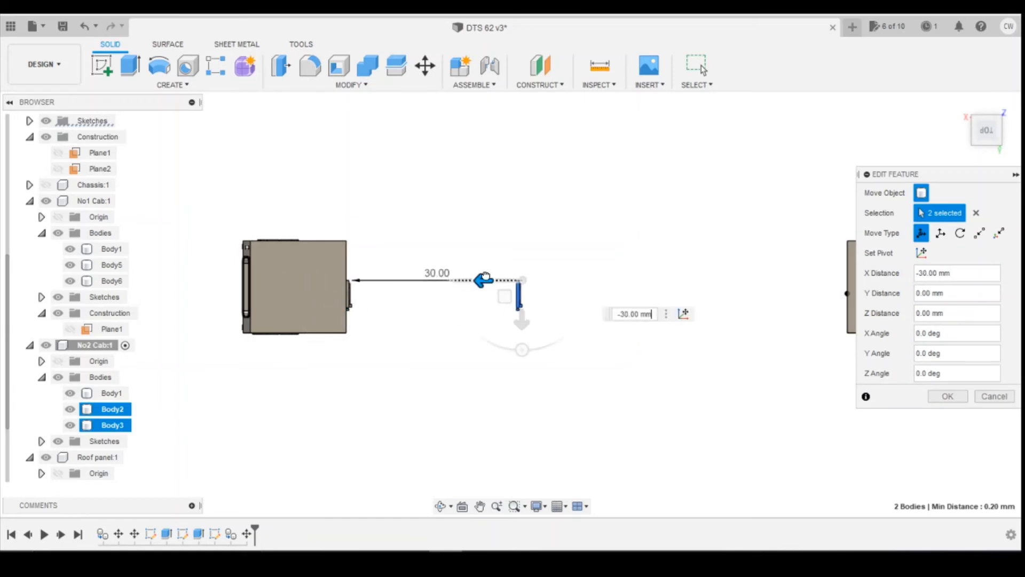
pyautogui.moveTo(523, 350); pyautogui.dragTo(517, 206)
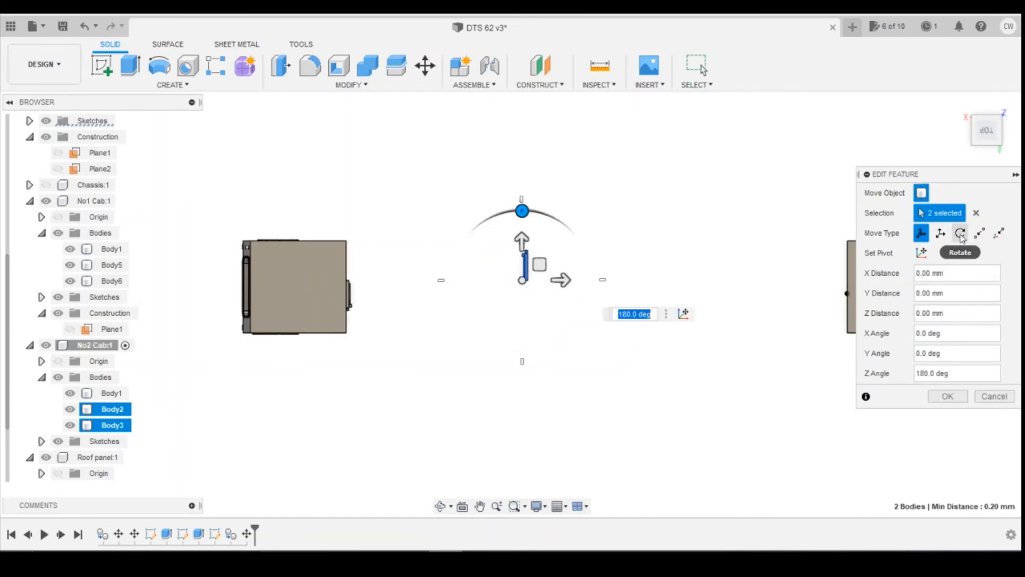
pyautogui.click(979, 234)
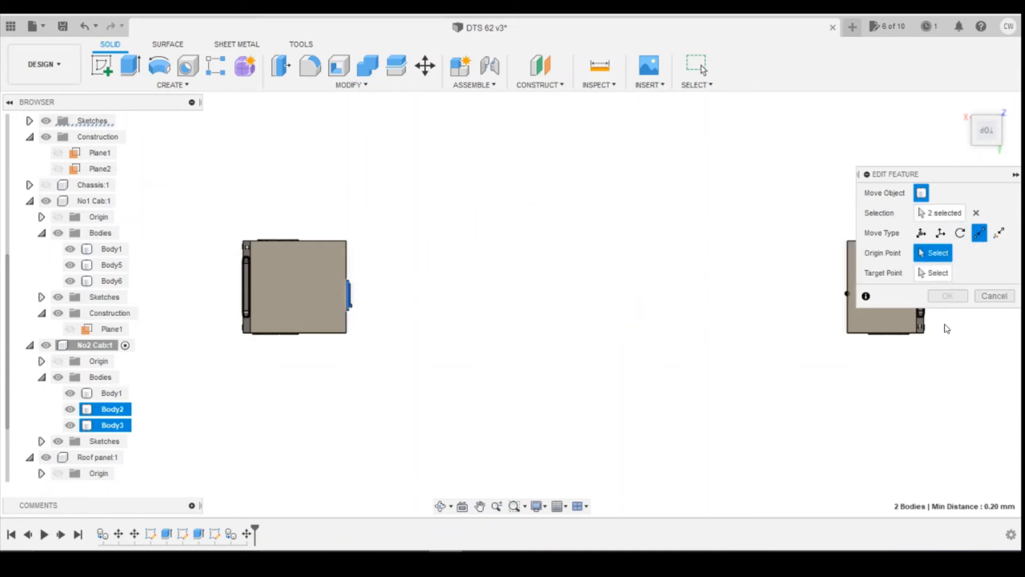
pyautogui.click(994, 296)
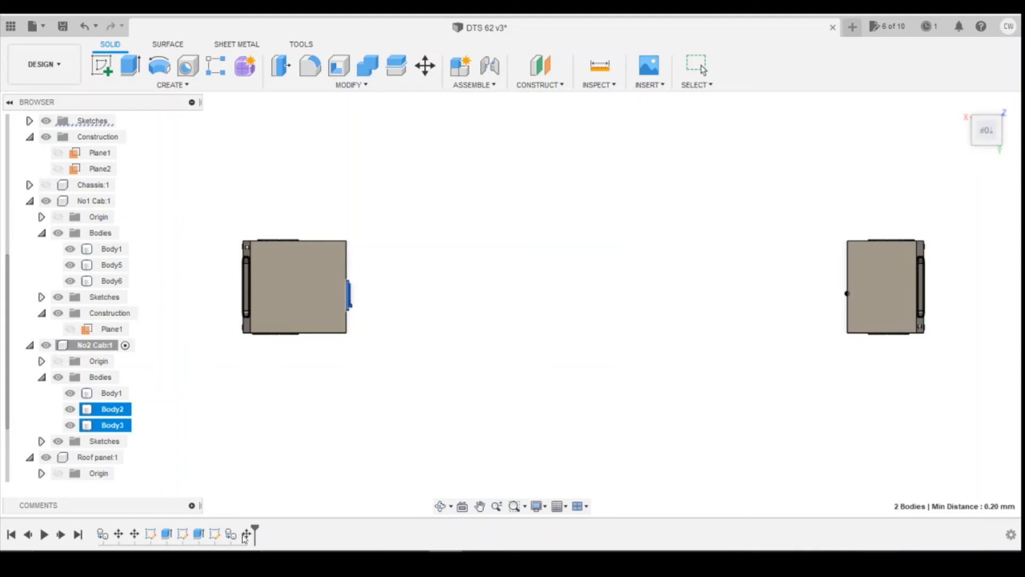
# Delete the last move feature and the preceding paste feature of the door and strip copies from the timeline.
pyautogui.click(247, 533)
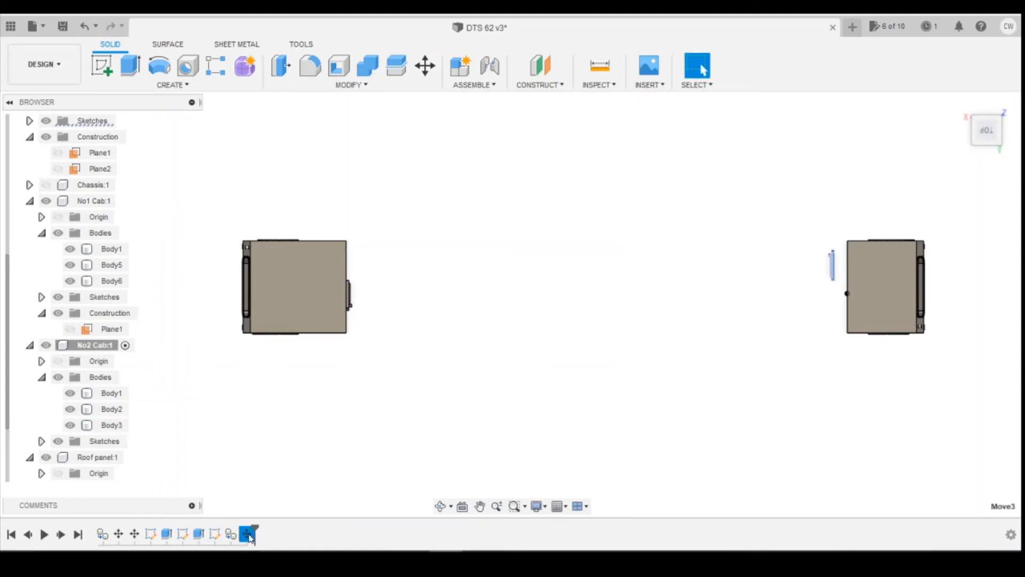
pyautogui.rightClick(247, 534)
pyautogui.click(276, 445)
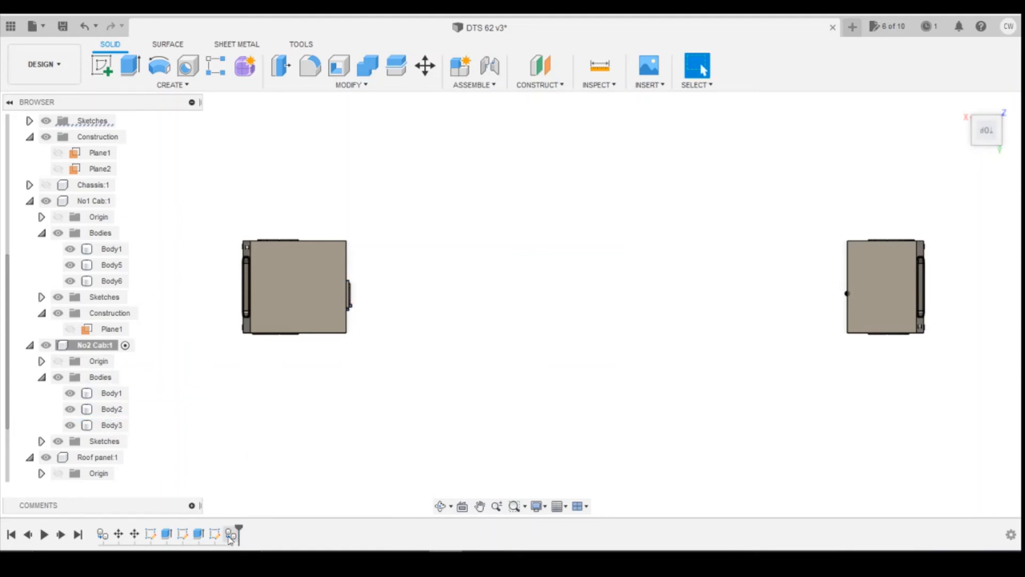
pyautogui.rightClick(231, 536)
pyautogui.click(263, 447)
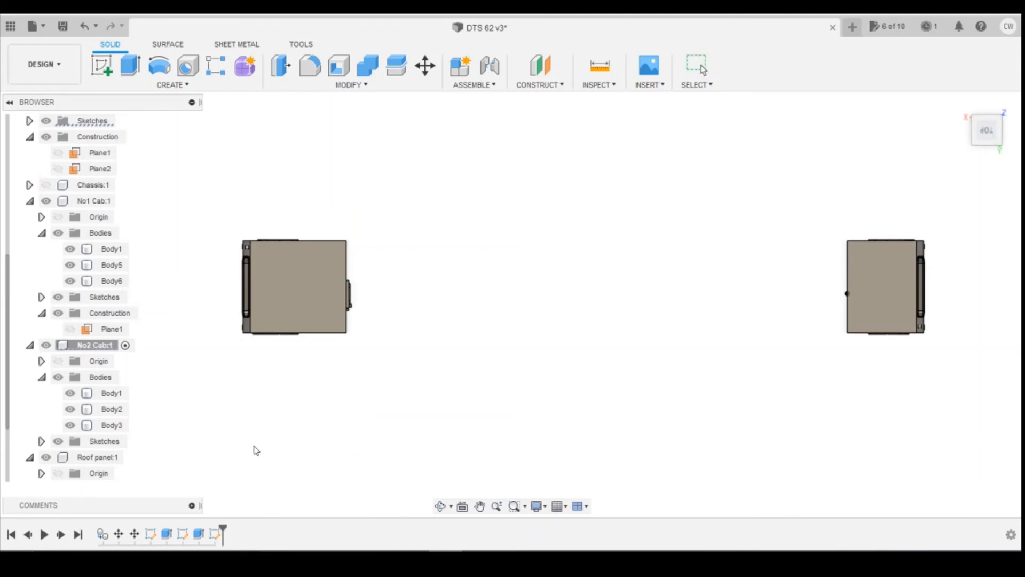
# Copy the door and strip bodies Body5 and Body6 from the No1 cab and paste them into the No2 Cab component.
pyautogui.click(110, 265)
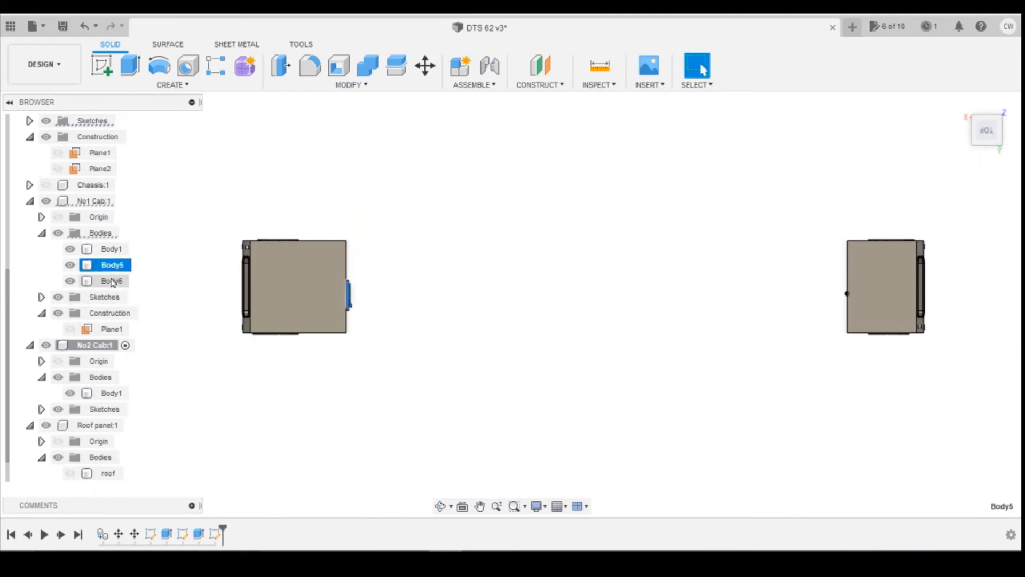
pyautogui.keyDown('ctrl'); pyautogui.click(112, 281); pyautogui.keyUp('ctrl')
pyautogui.rightClick(112, 282)
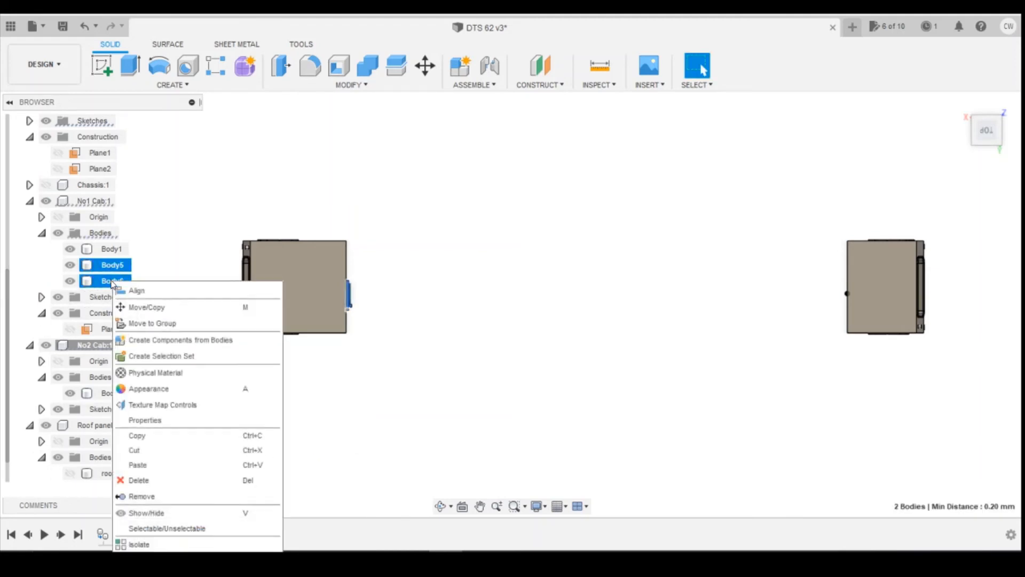
pyautogui.click(158, 436)
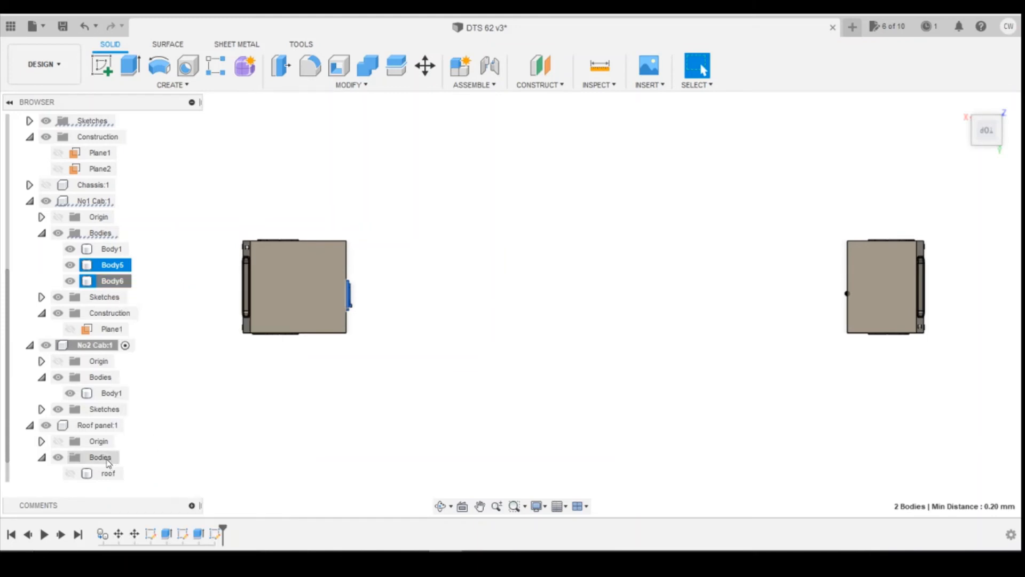
pyautogui.click(110, 427)
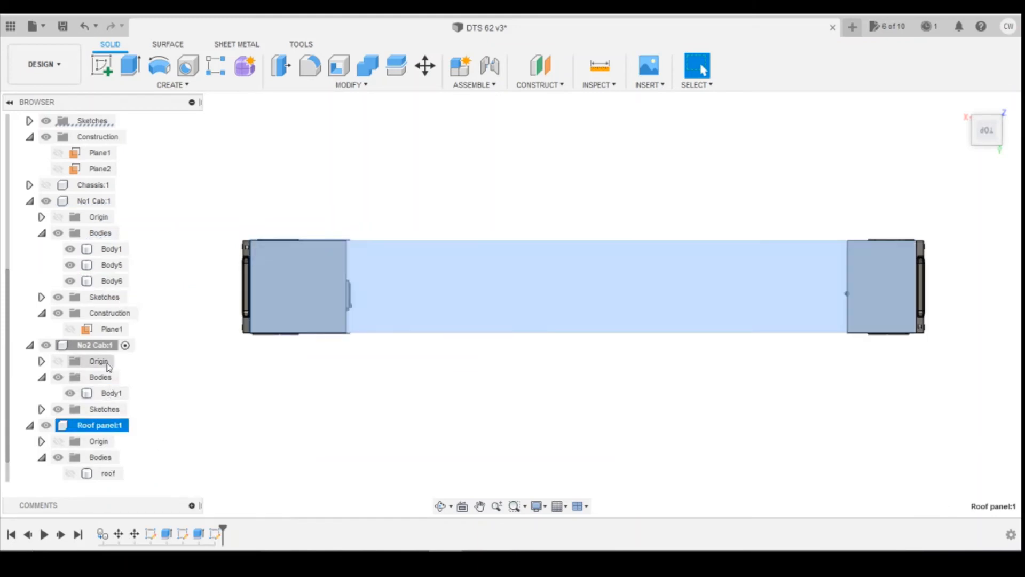
pyautogui.click(111, 347)
pyautogui.rightClick(111, 347)
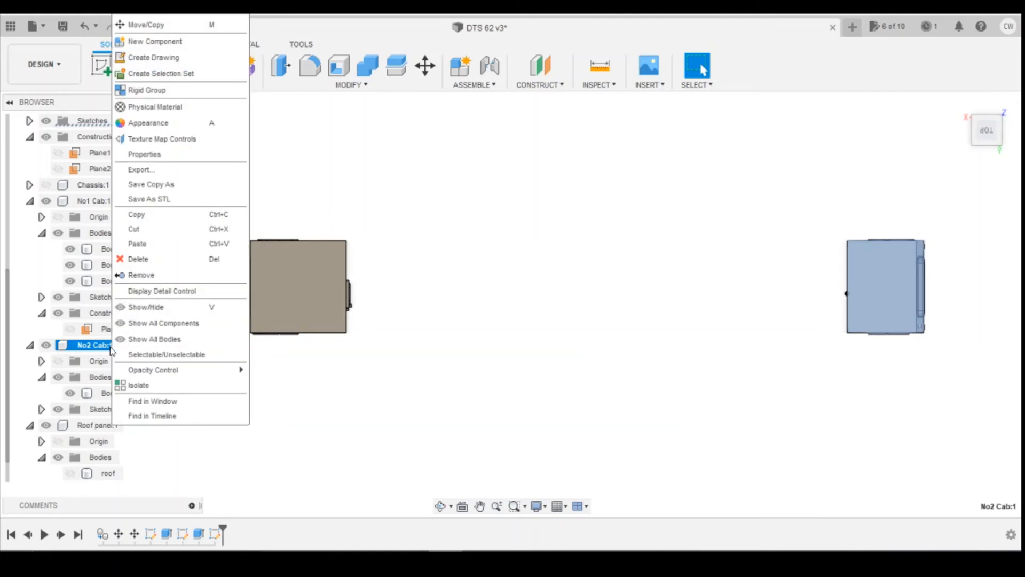
pyautogui.click(146, 25)
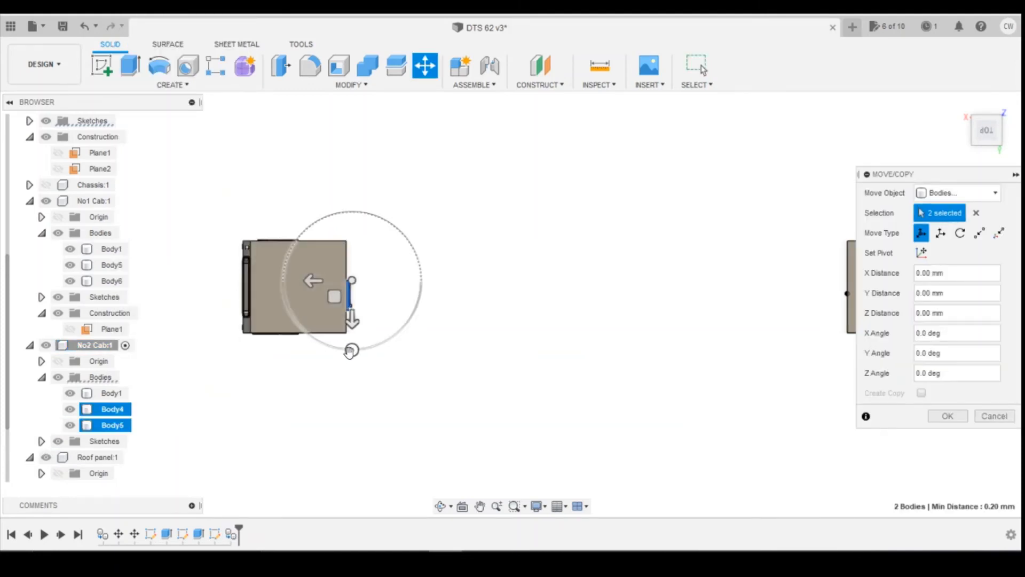
# Rotate the pasted door and strip 180 degrees about Z and move them from the door's lower corner to the sketch point on the No2 cab.
pyautogui.moveTo(350, 350); pyautogui.dragTo(352, 210)
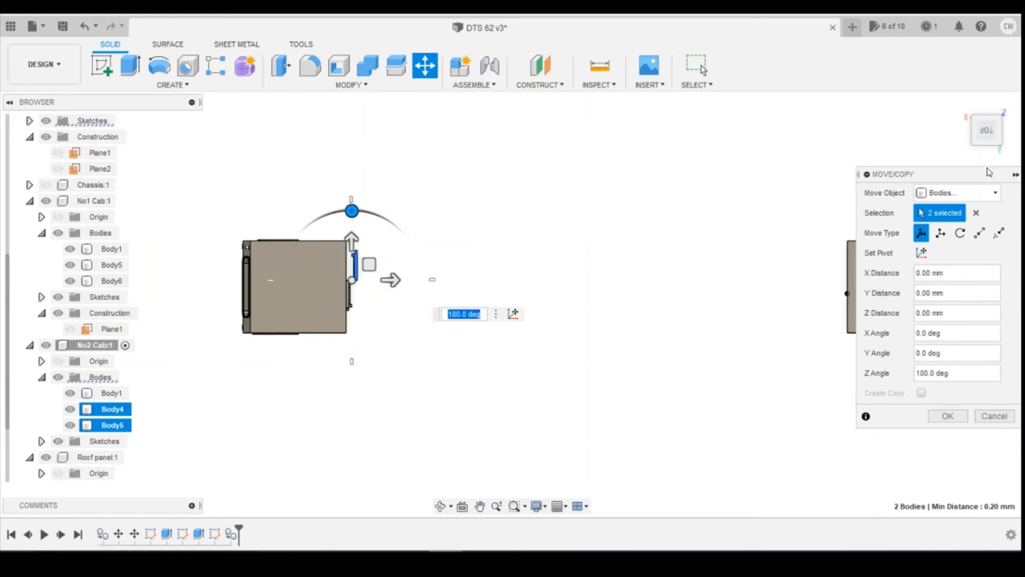
pyautogui.click(980, 233)
pyautogui.moveTo(989, 134); pyautogui.dragTo(982, 102)
pyautogui.scroll(5, 451, 415)
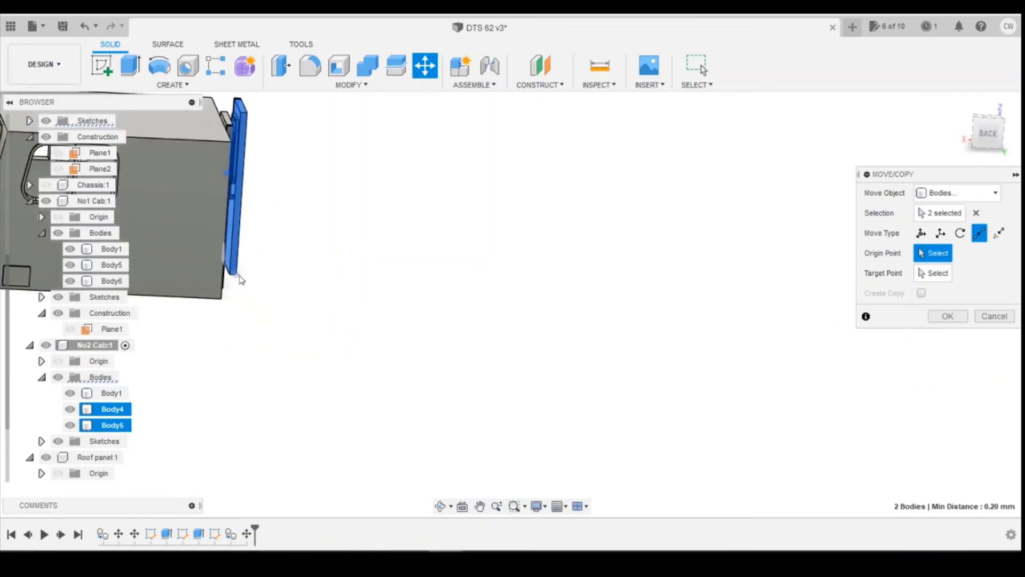
pyautogui.click(238, 276)
pyautogui.scroll(-4, 242, 345)
pyautogui.scroll(6, 754, 352)
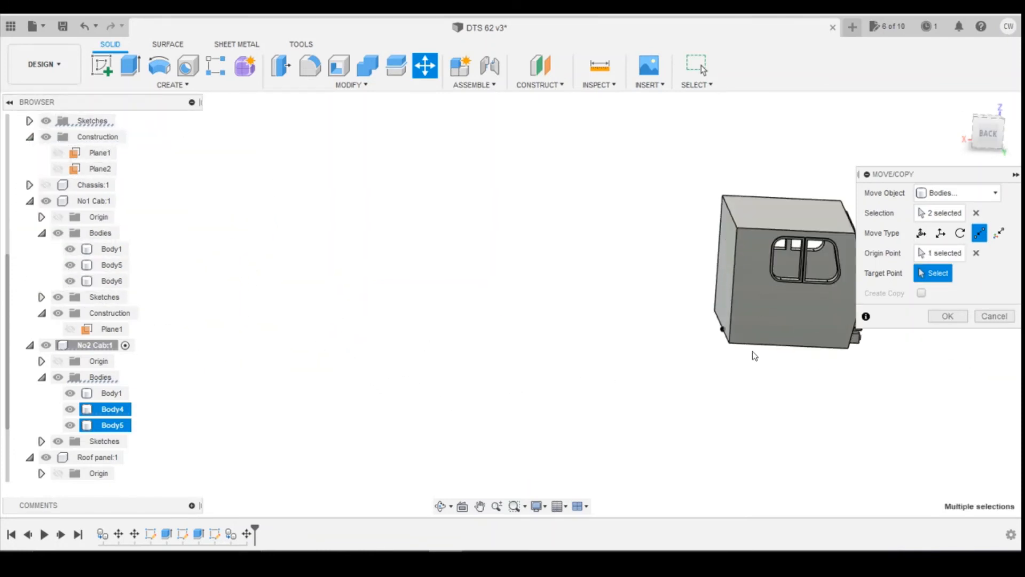
pyautogui.click(713, 320)
pyautogui.scroll(-2, 802, 330)
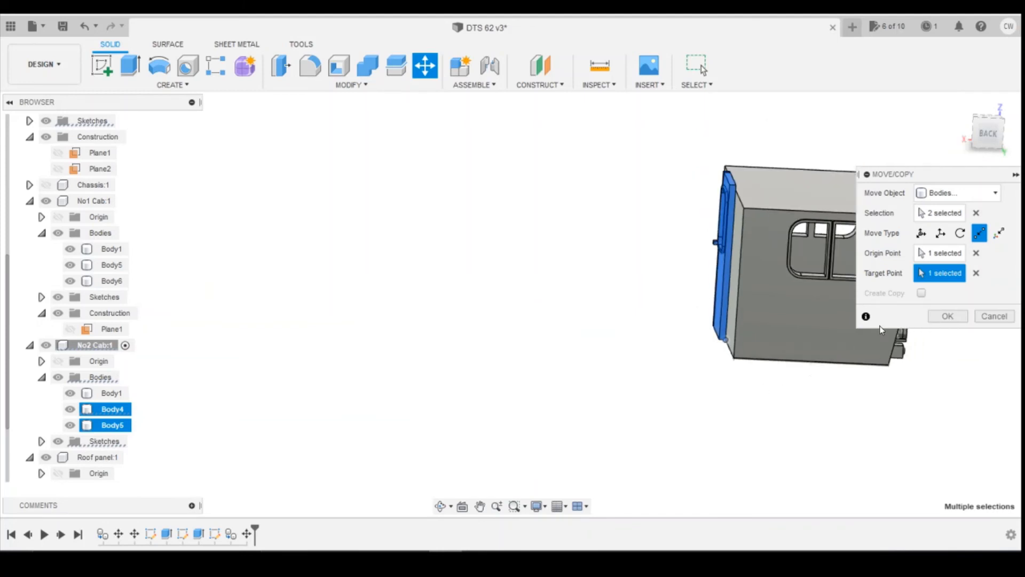
pyautogui.moveTo(978, 136)
pyautogui.mouseDown()
pyautogui.moveTo(989, 134)
pyautogui.moveTo(977, 137)
pyautogui.mouseUp()
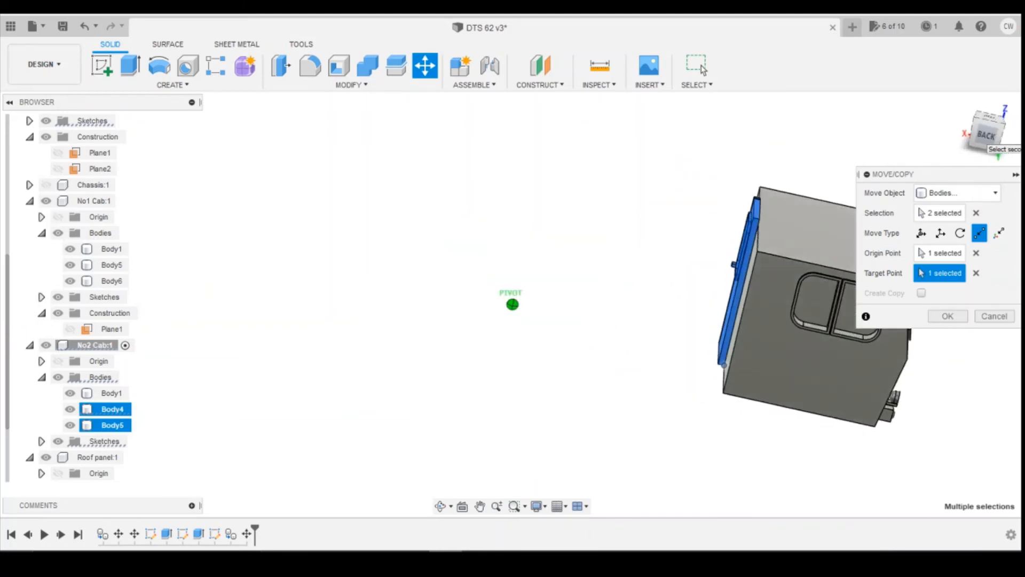
pyautogui.click(964, 318)
pyautogui.scroll(-3, 546, 411)
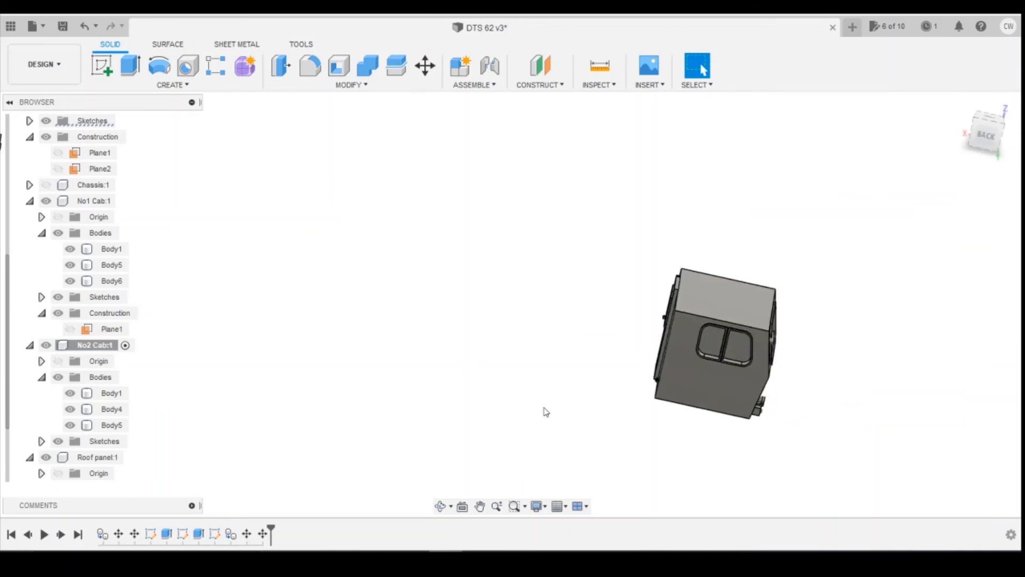
# Join the door and strip bodies Body4 and Body5 to Body1 in the No2 Cab component.
pyautogui.moveTo(512, 304)
pyautogui.keyDown('shift'); pyautogui.mouseDown(button='middle')
pyautogui.moveTo(459, 313)
pyautogui.moveTo(546, 322)
pyautogui.moveTo(411, 310)
pyautogui.moveTo(274, 216)
pyautogui.mouseUp(button='middle'); pyautogui.keyUp('shift')
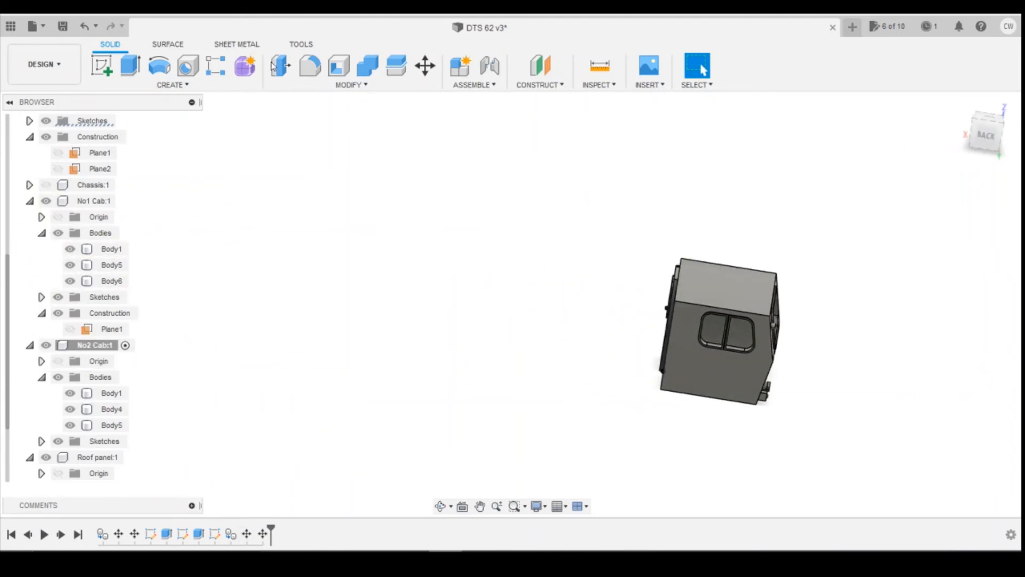
pyautogui.click(367, 65)
pyautogui.click(111, 393)
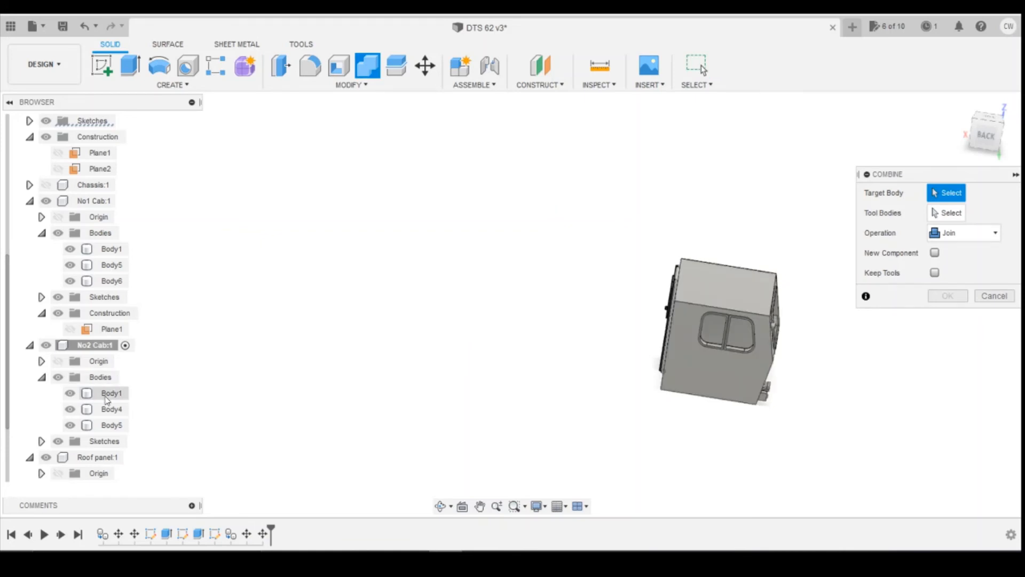
pyautogui.click(112, 410)
pyautogui.click(111, 426)
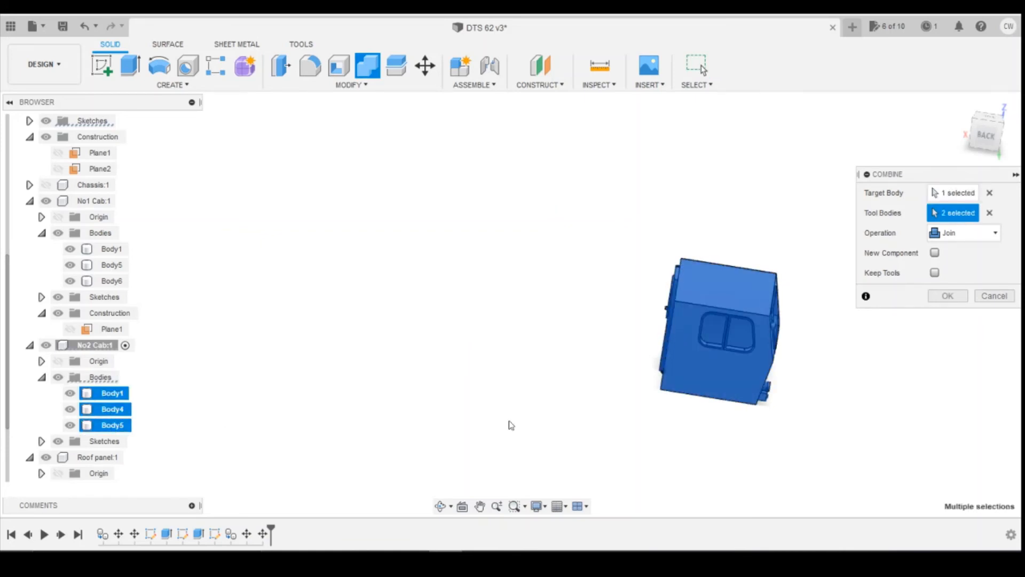
pyautogui.click(948, 296)
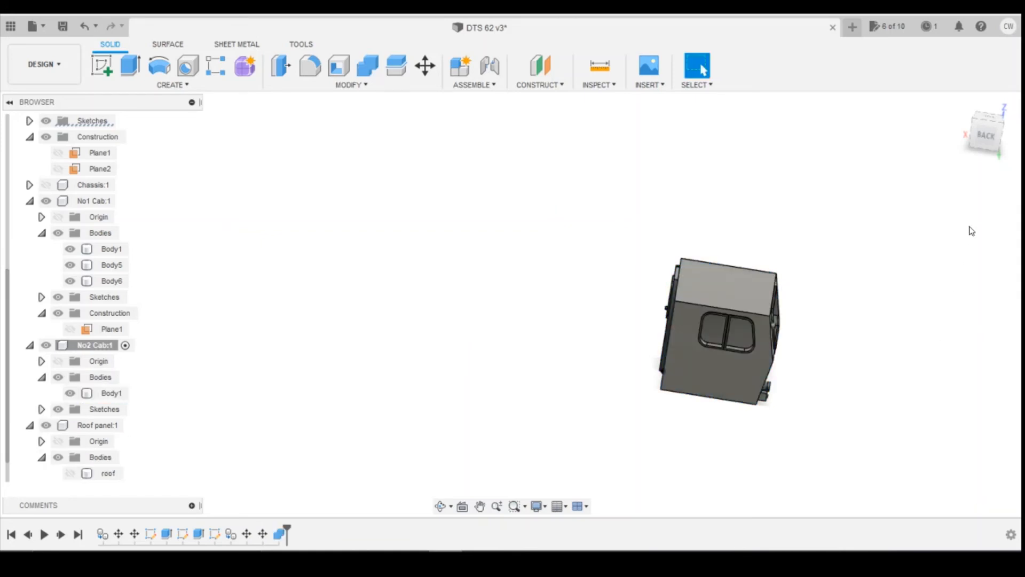
# Activate the No1 Cab component and join its door and strip bodies Body5 and Body6 to Body1.
pyautogui.moveTo(986, 138); pyautogui.dragTo(1015, 143)
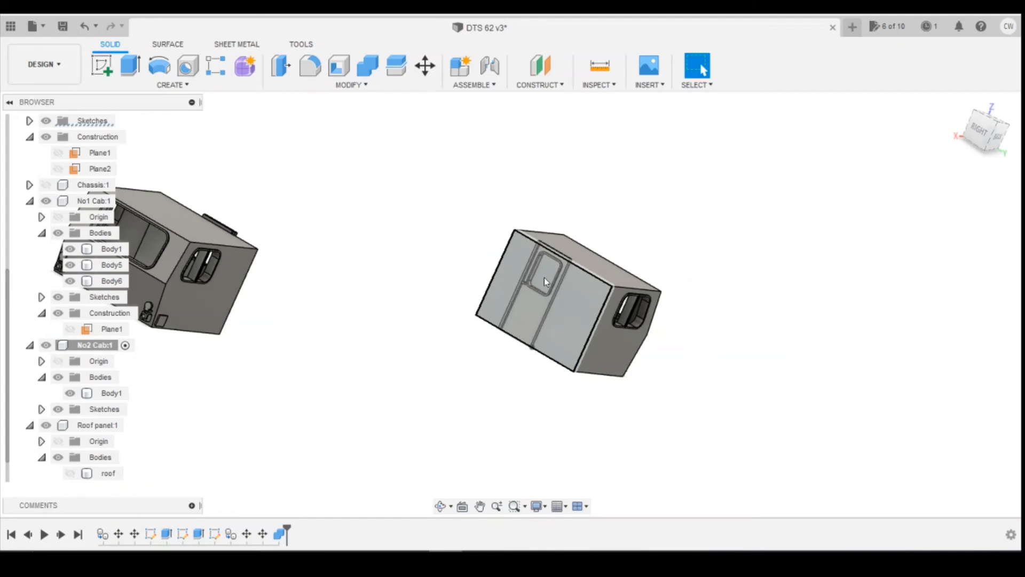
pyautogui.click(986, 136)
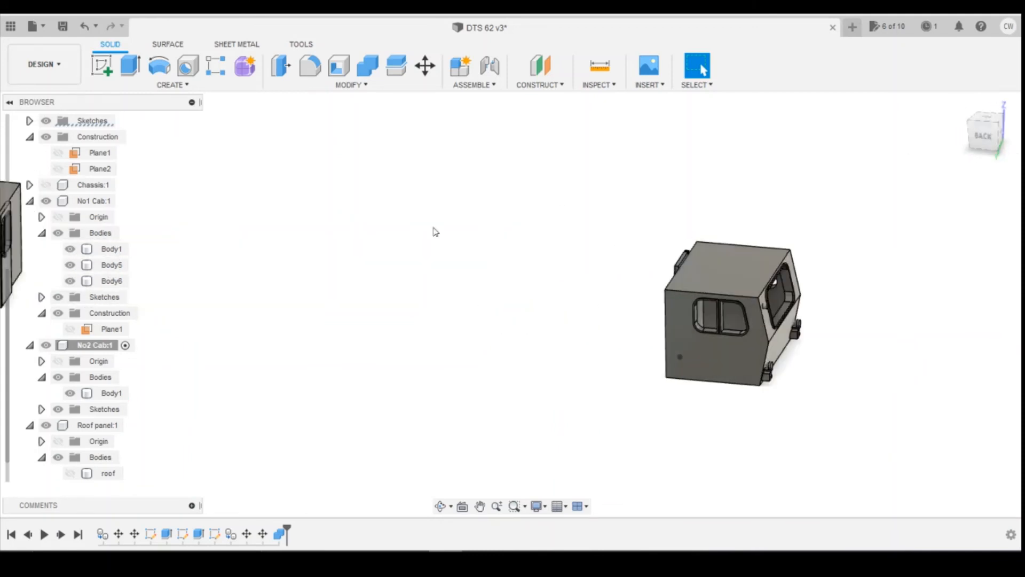
pyautogui.doubleClick(93, 201)
pyautogui.scroll(-3, 623, 385)
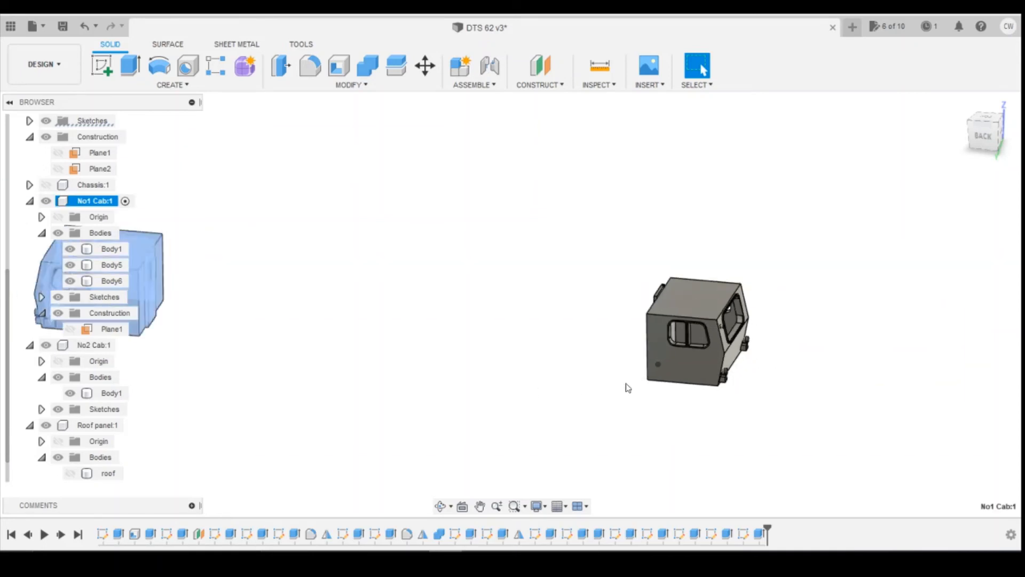
pyautogui.scroll(2, 234, 277)
pyautogui.click(368, 65)
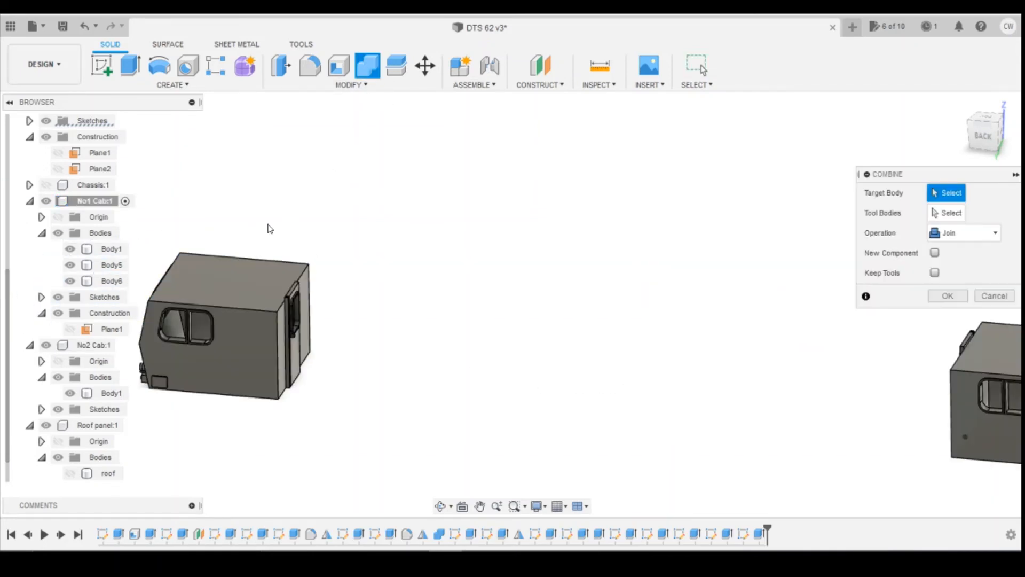
pyautogui.click(124, 249)
pyautogui.click(113, 265)
pyautogui.click(112, 280)
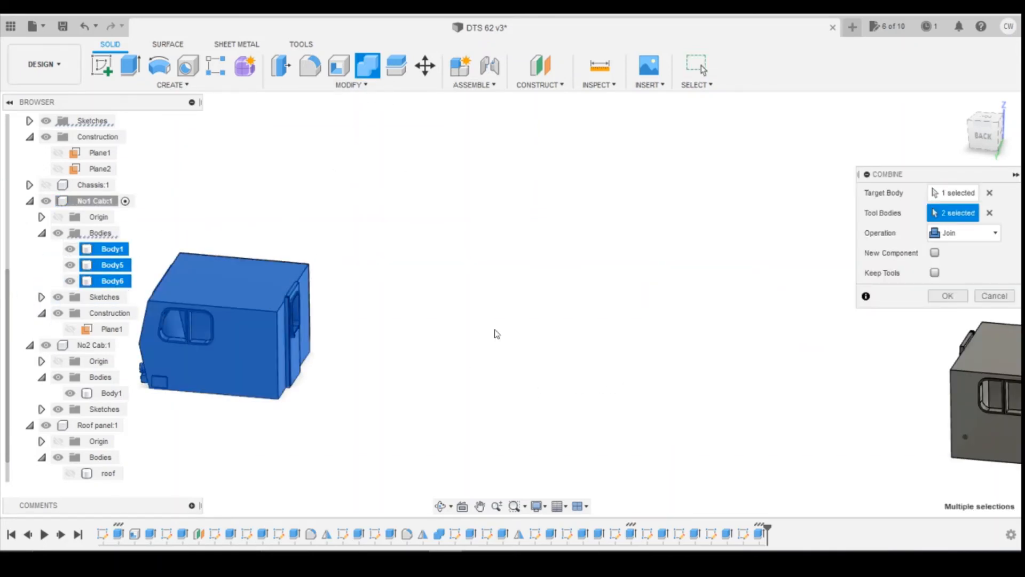
pyautogui.click(954, 300)
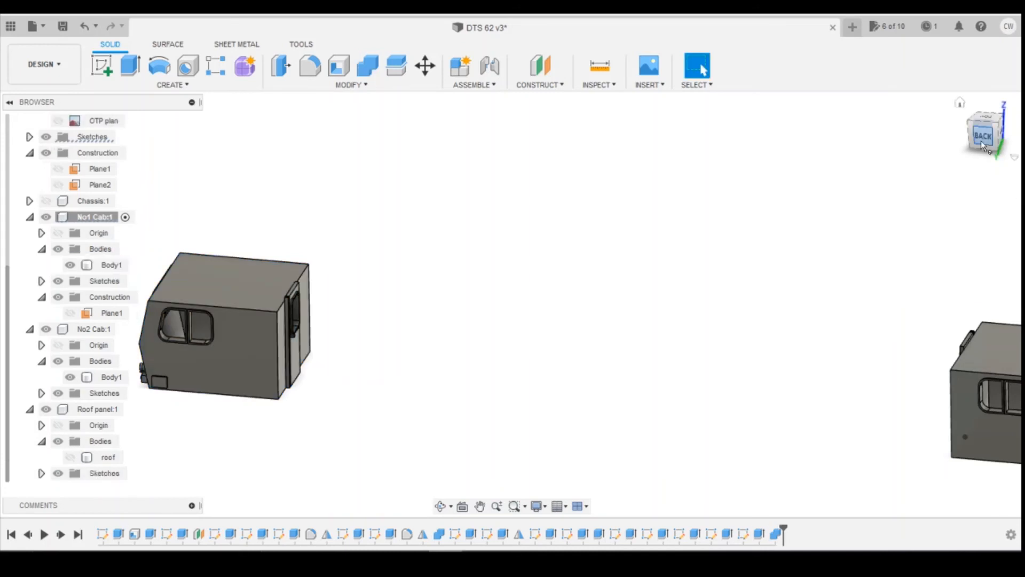
# Activate the No2 Cab component, start a sketch on its inner end face and hide the No1 Cab component.
pyautogui.moveTo(984, 138); pyautogui.dragTo(1013, 139)
pyautogui.scroll(3, 629, 400)
pyautogui.click(700, 304)
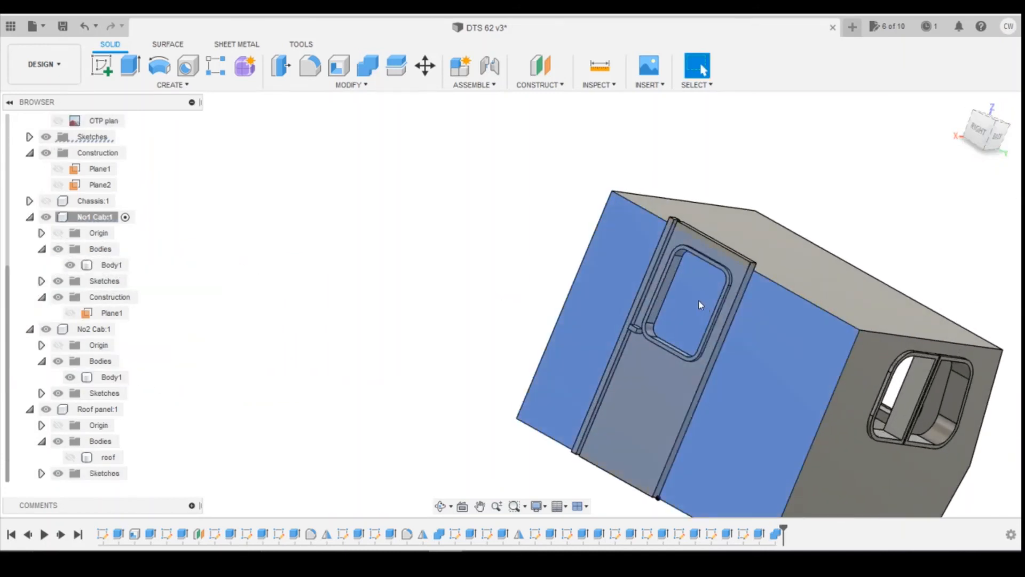
pyautogui.click(739, 385)
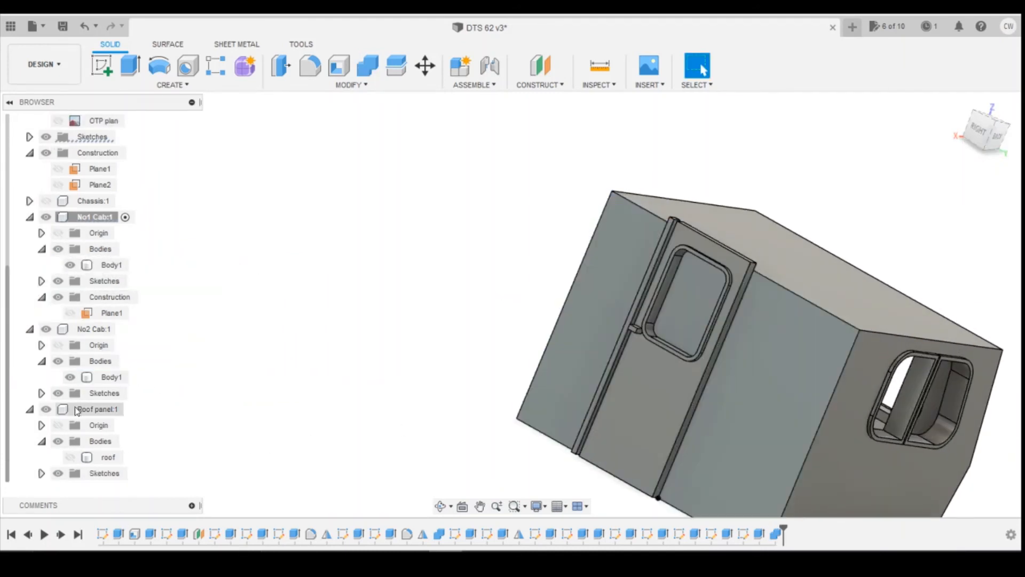
pyautogui.click(125, 329)
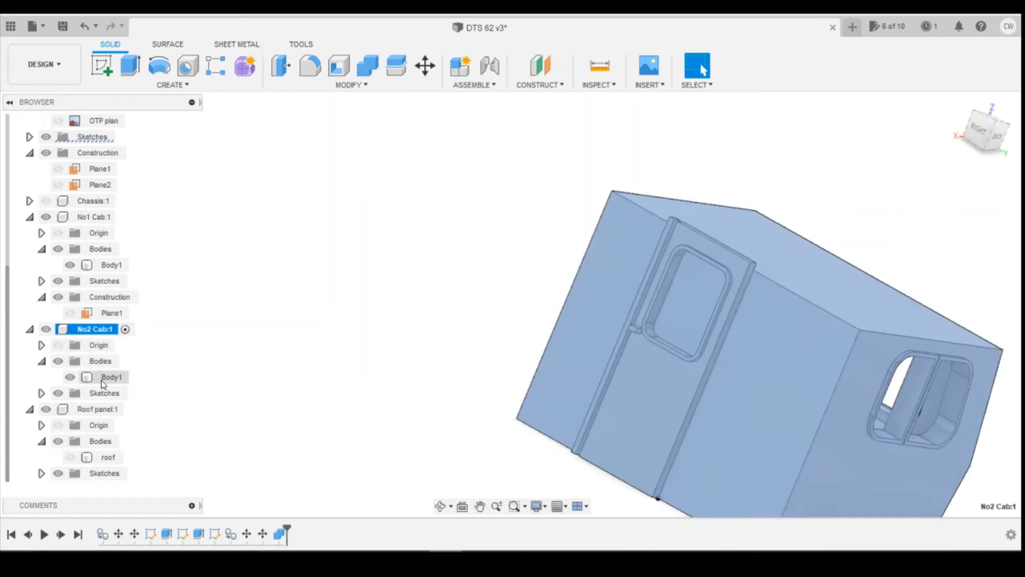
pyautogui.click(111, 378)
pyautogui.click(688, 300)
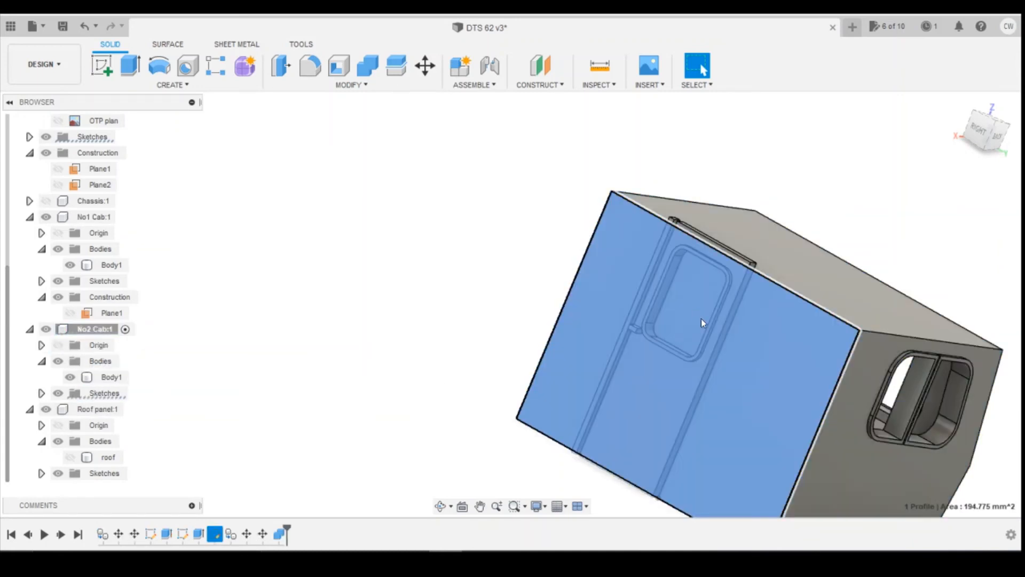
pyautogui.click(111, 72)
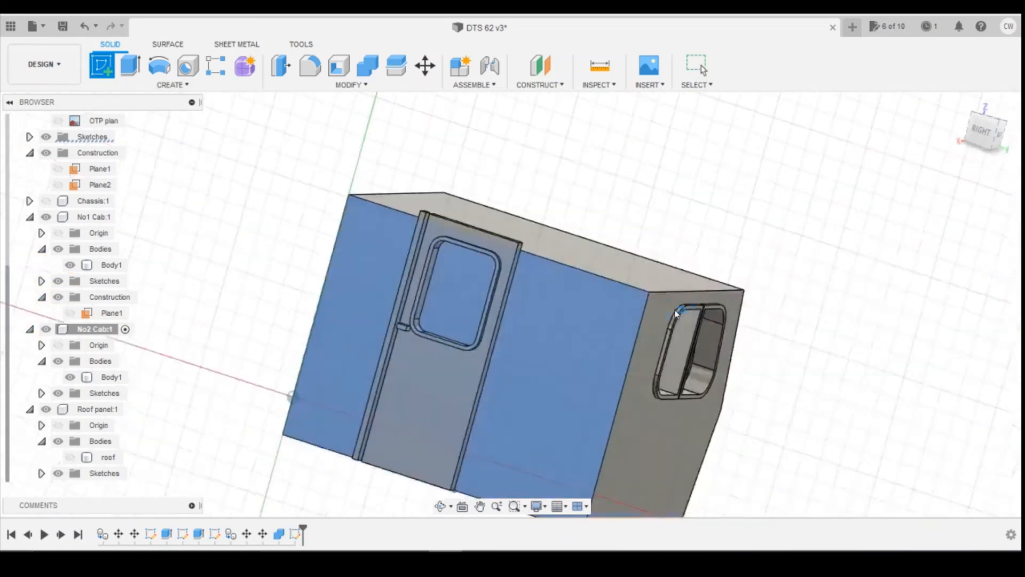
pyautogui.click(704, 296)
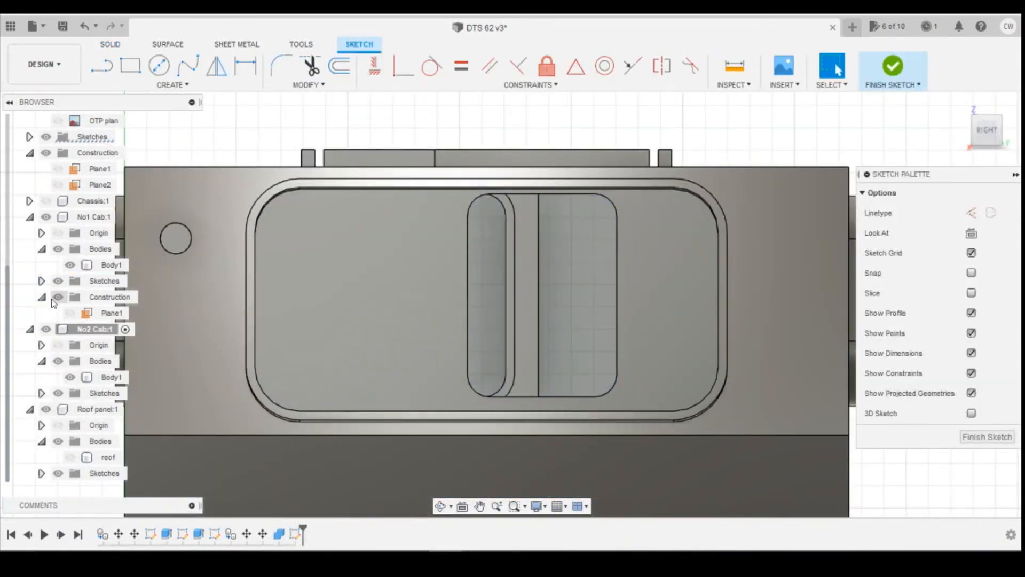
pyautogui.click(46, 217)
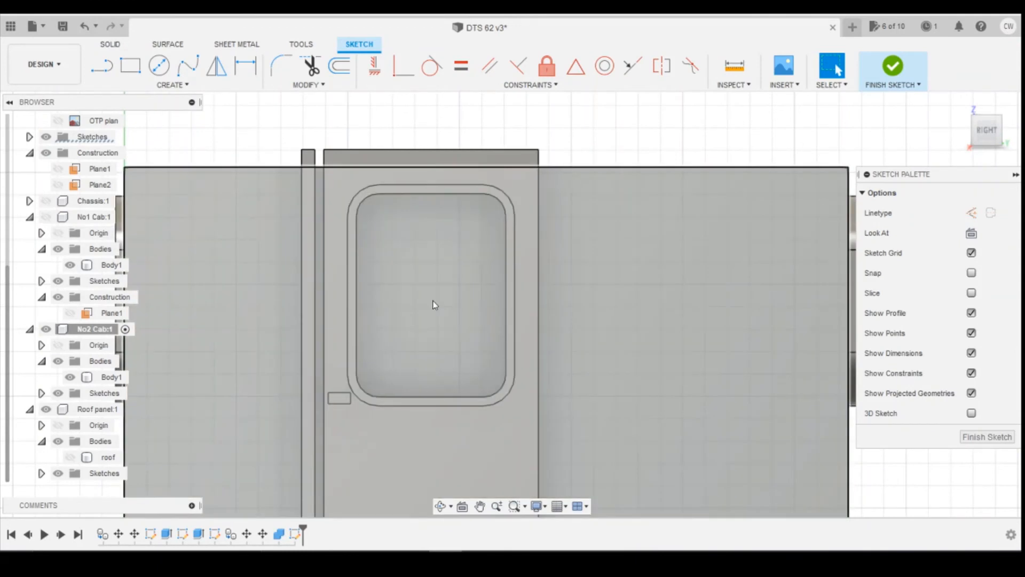
# Project the inner outline of the door window into the sketch on the No2 cab's end face.
pyautogui.press('p')
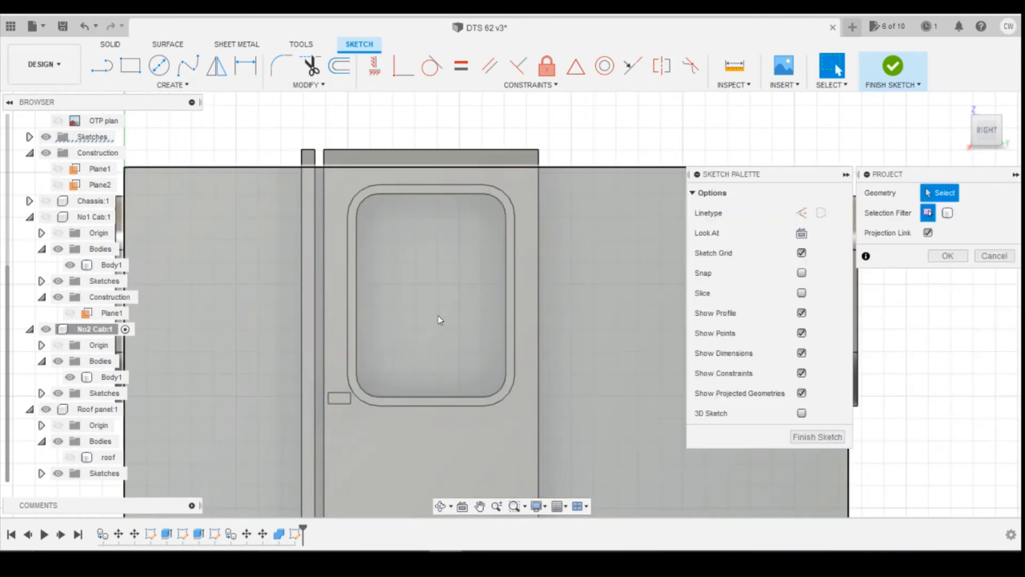
pyautogui.click(498, 263)
pyautogui.click(945, 256)
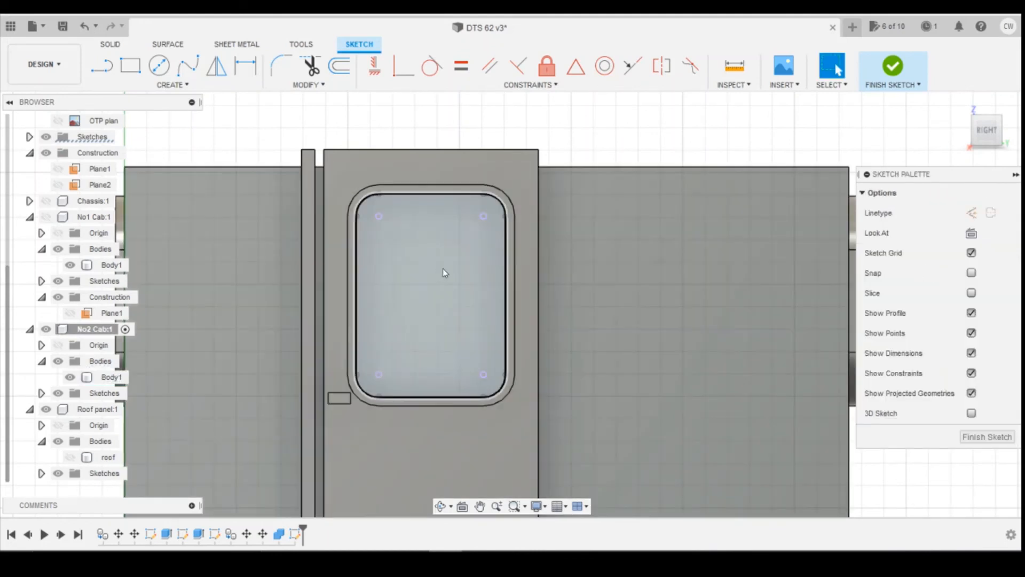
# Extrude the projected window profile by -1 mm to cut the door window opening through the No2 cab's end wall.
pyautogui.click(441, 268)
pyautogui.rightClick(441, 269)
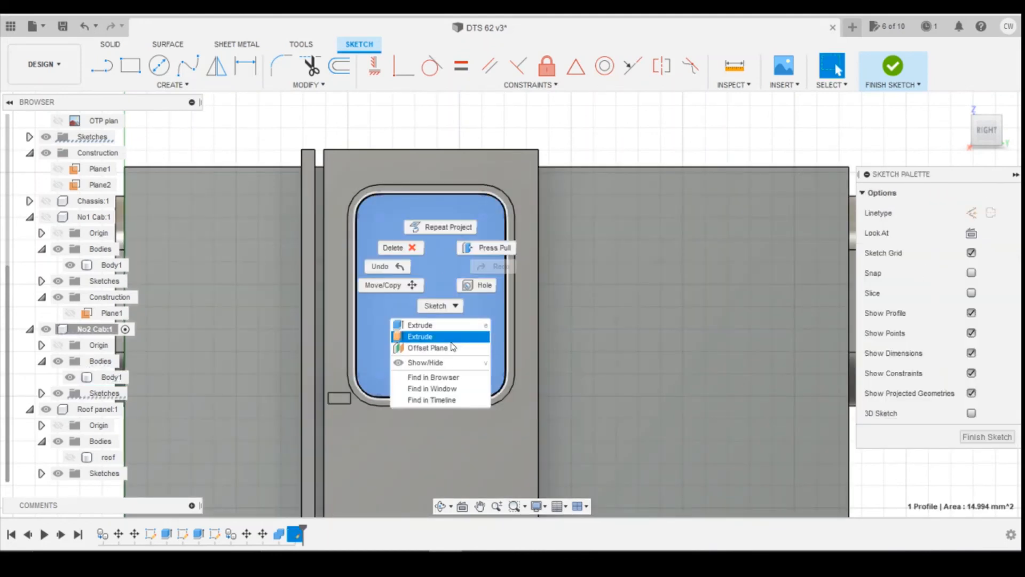
pyautogui.click(445, 327)
pyautogui.moveTo(996, 131); pyautogui.dragTo(960, 80)
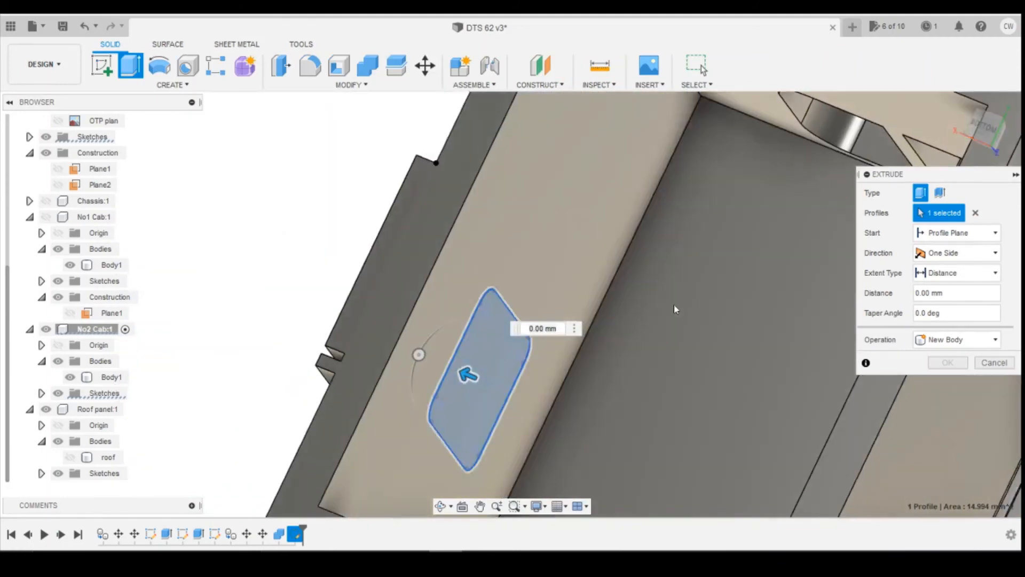
pyautogui.write('-1')
pyautogui.click(946, 384)
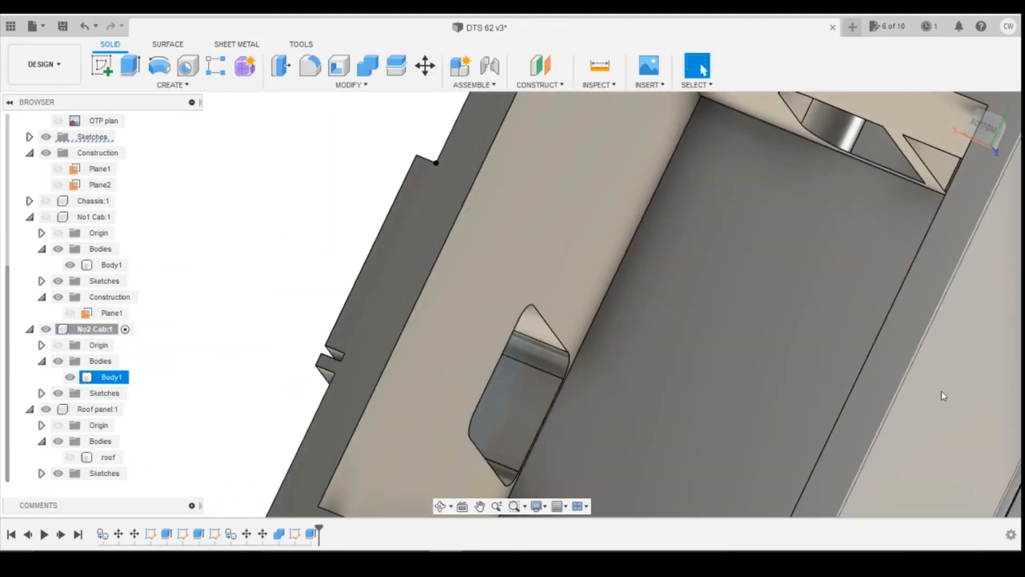
# Compare the No2 cab's inner end with the reference photo of the real door and its surrounding wall.
pyautogui.moveTo(984, 127); pyautogui.dragTo(1004, 206)
pyautogui.scroll(-10, 769, 237)
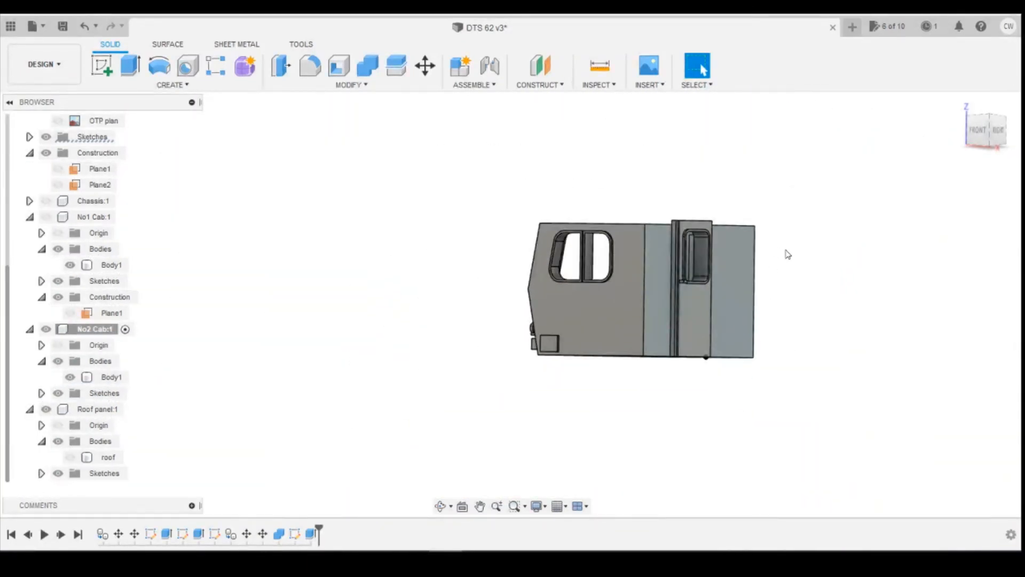
pyautogui.moveTo(278, 487)
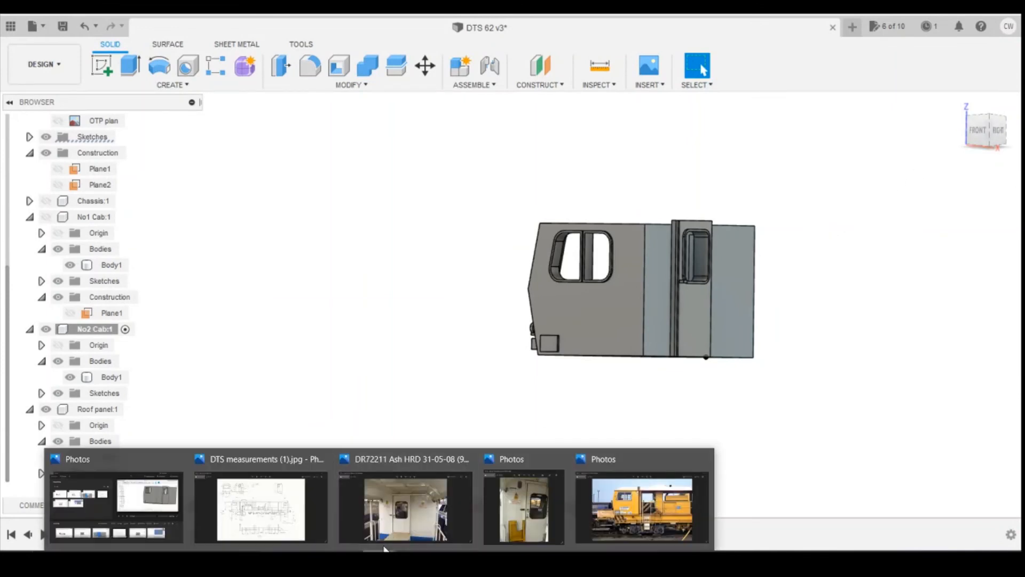
pyautogui.click(426, 510)
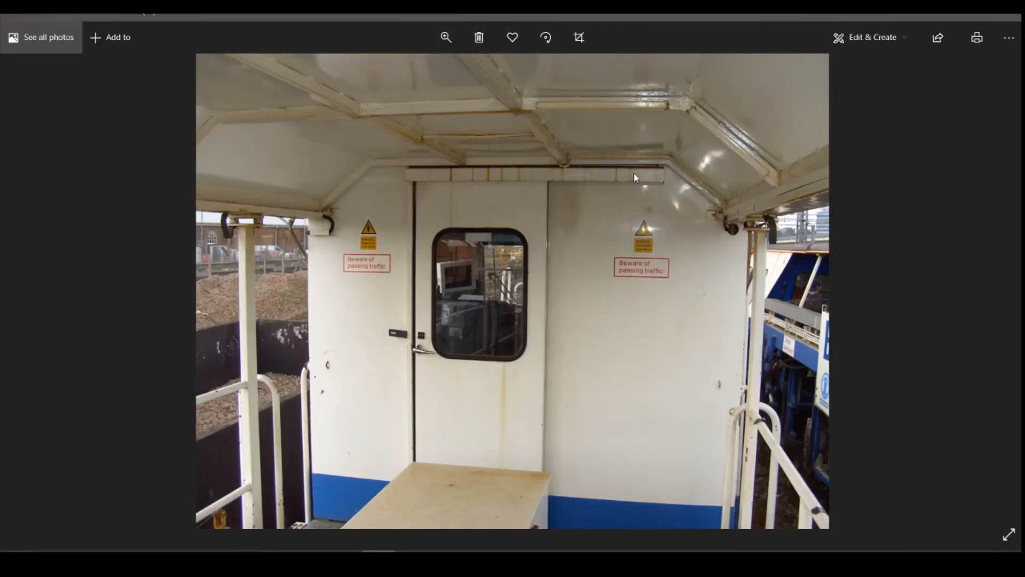
pyautogui.click(447, 557)
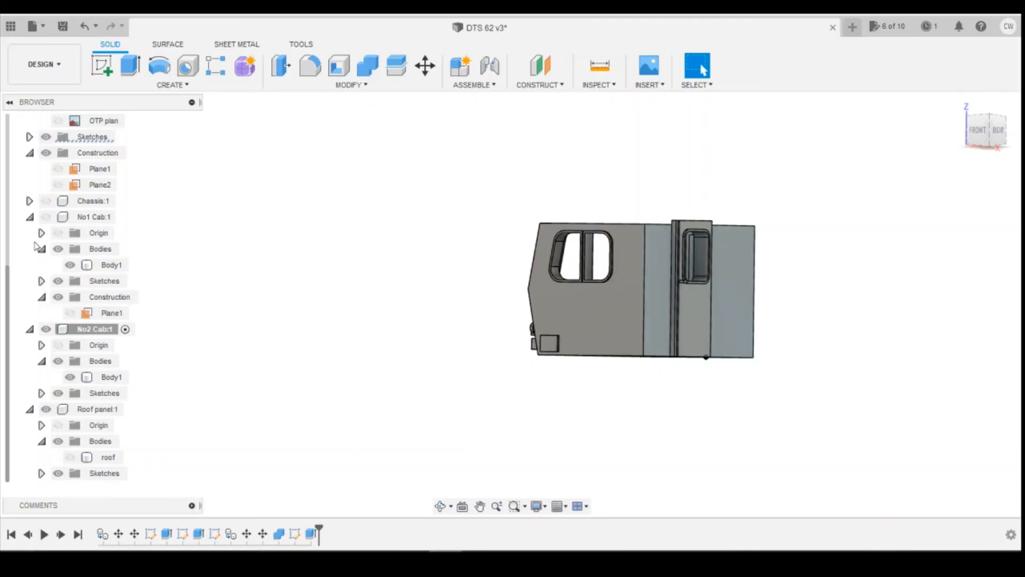
# Collapse the No1 Cab and No2 Cab components in the browser and activate the Roof panel component.
pyautogui.click(31, 217)
pyautogui.click(30, 329)
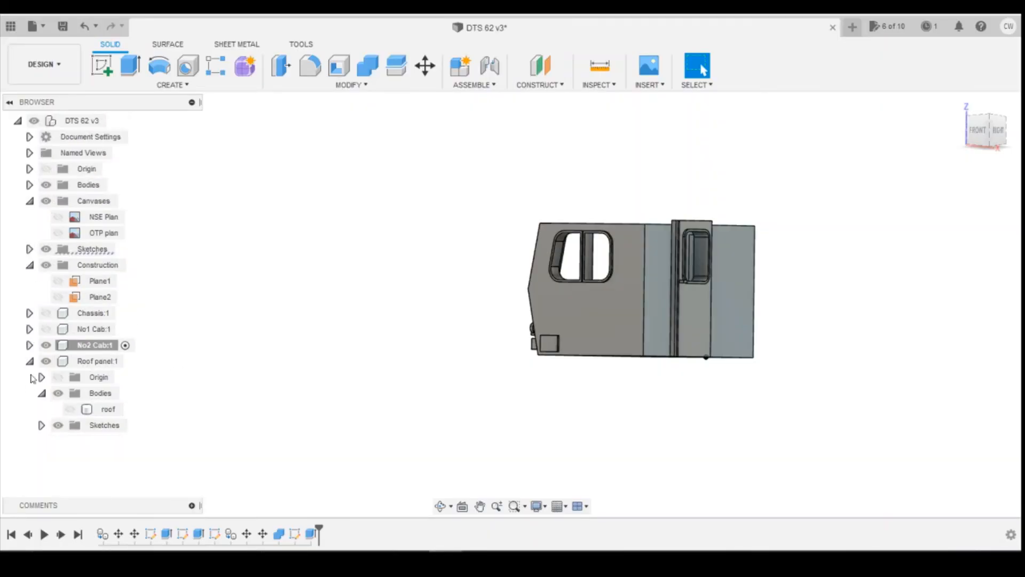
pyautogui.click(96, 362)
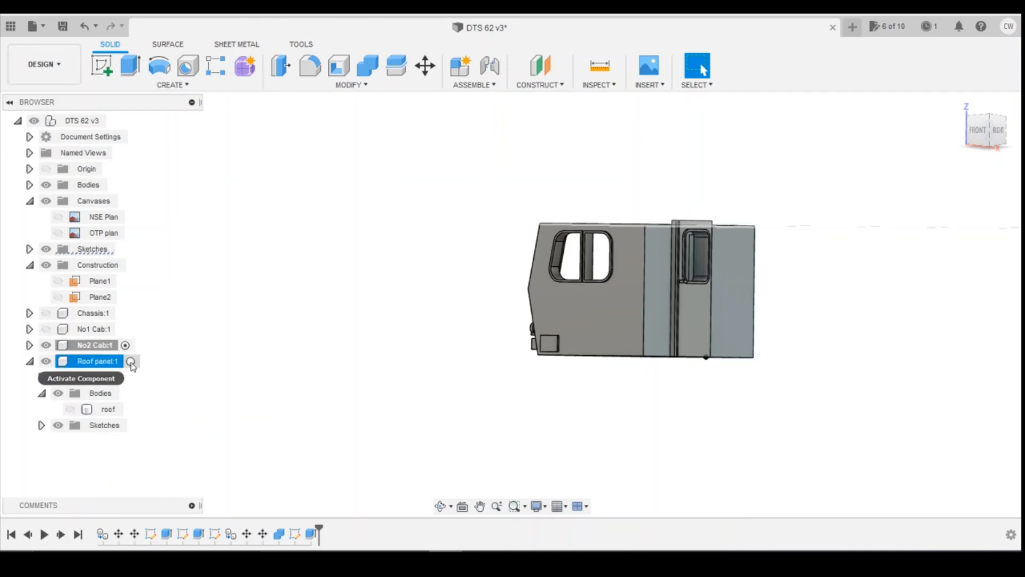
pyautogui.click(131, 362)
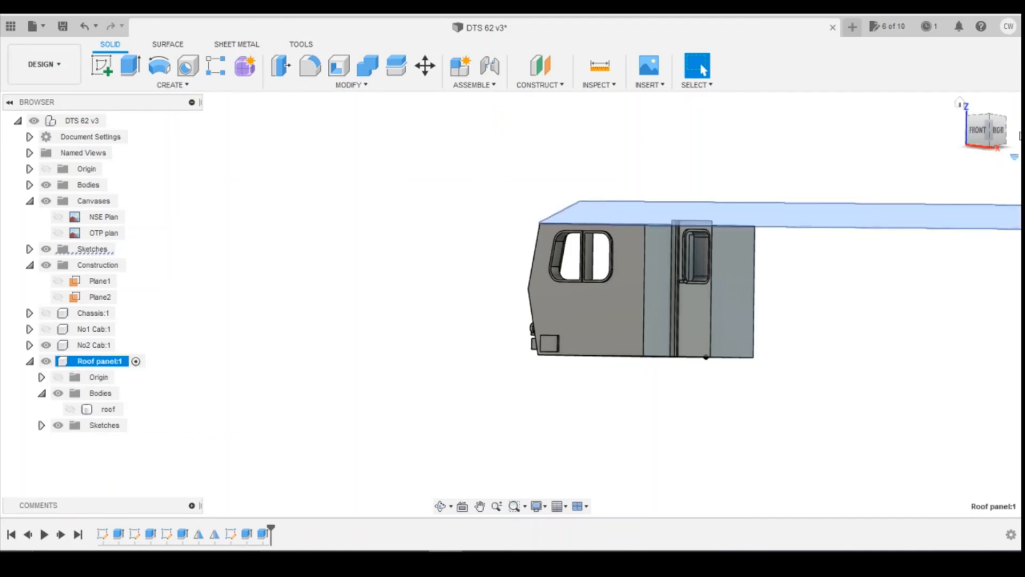
# Show the roof body and examine the reference photo for the rail between the sliding door and the roof.
pyautogui.moveTo(1001, 133); pyautogui.dragTo(977, 119)
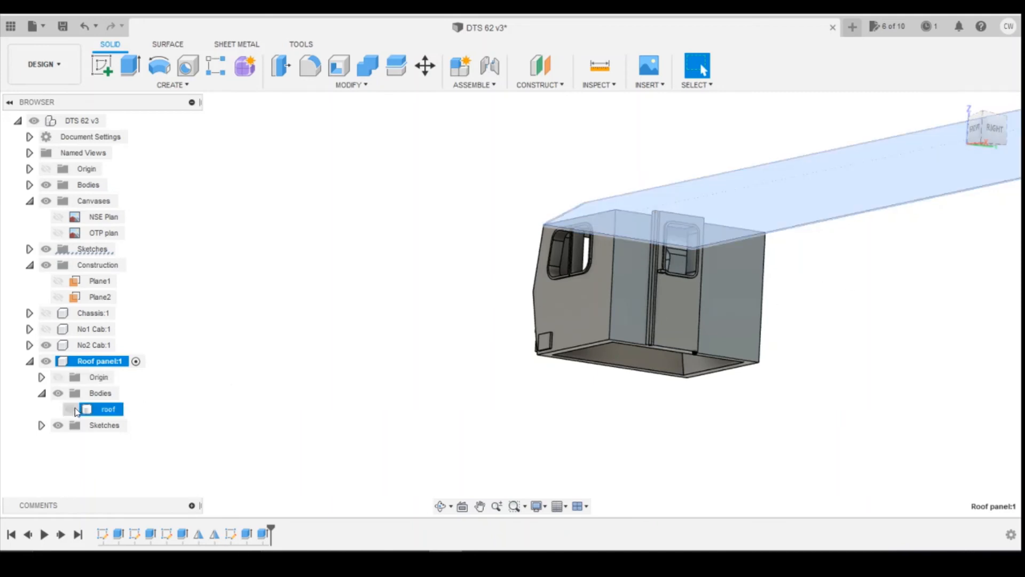
pyautogui.scroll(3, 664, 293)
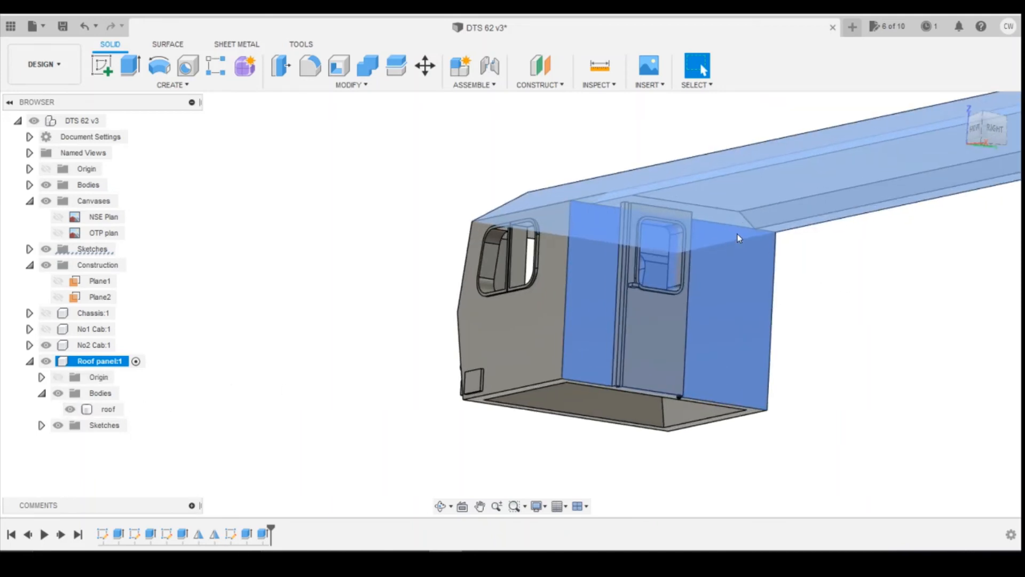
pyautogui.moveTo(414, 552)
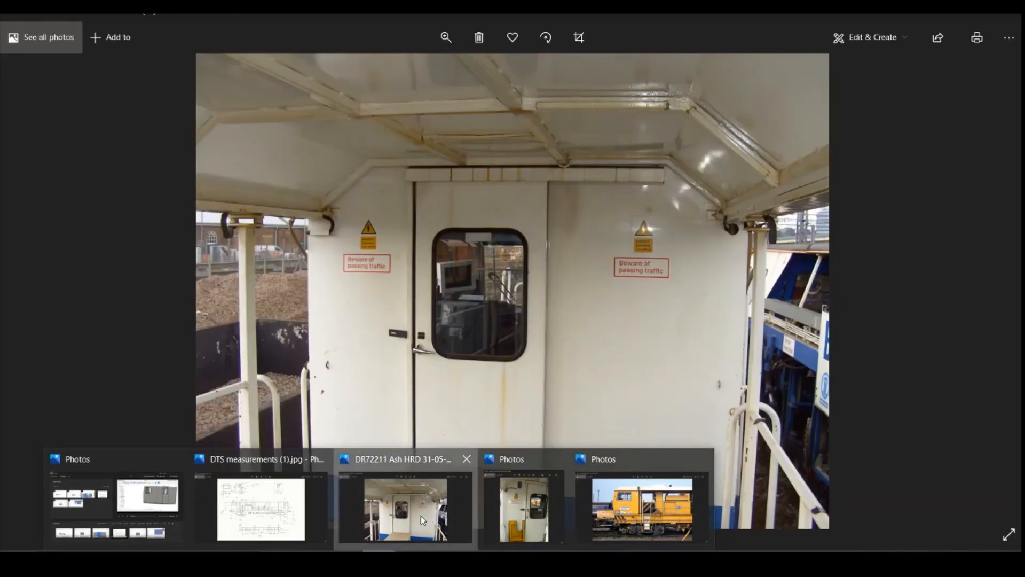
pyautogui.click(421, 515)
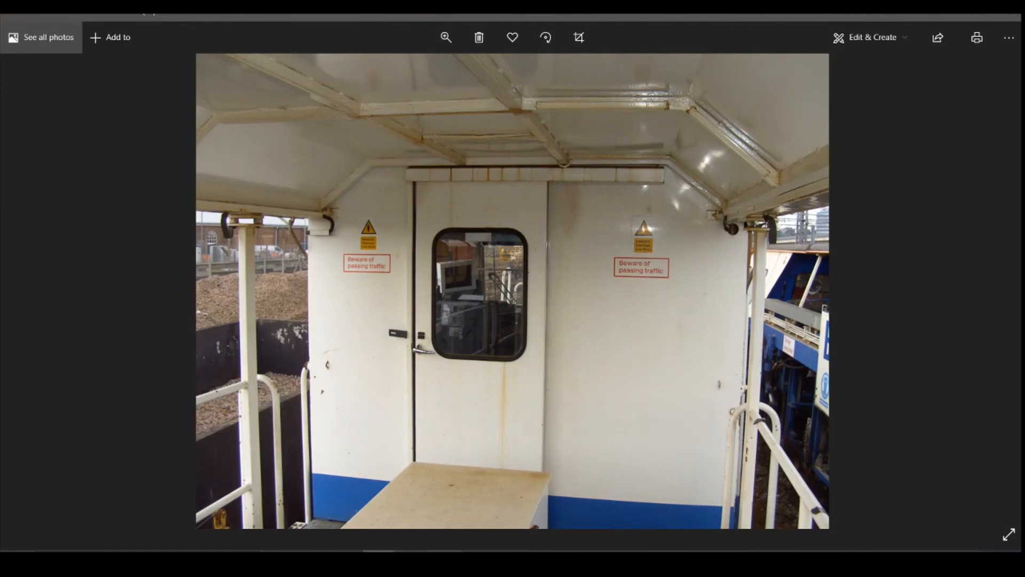
pyautogui.click(446, 554)
# Start a sketch on the inner end face above the No2 cab's door and inspect the roof section with Slice.
pyautogui.moveTo(996, 140); pyautogui.dragTo(985, 138)
pyautogui.click(102, 66)
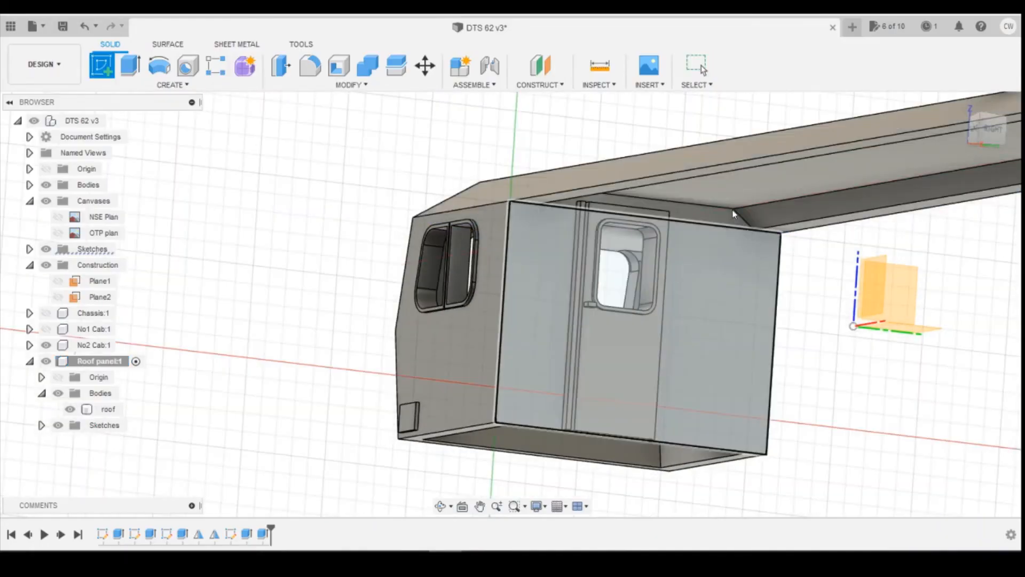
pyautogui.click(715, 229)
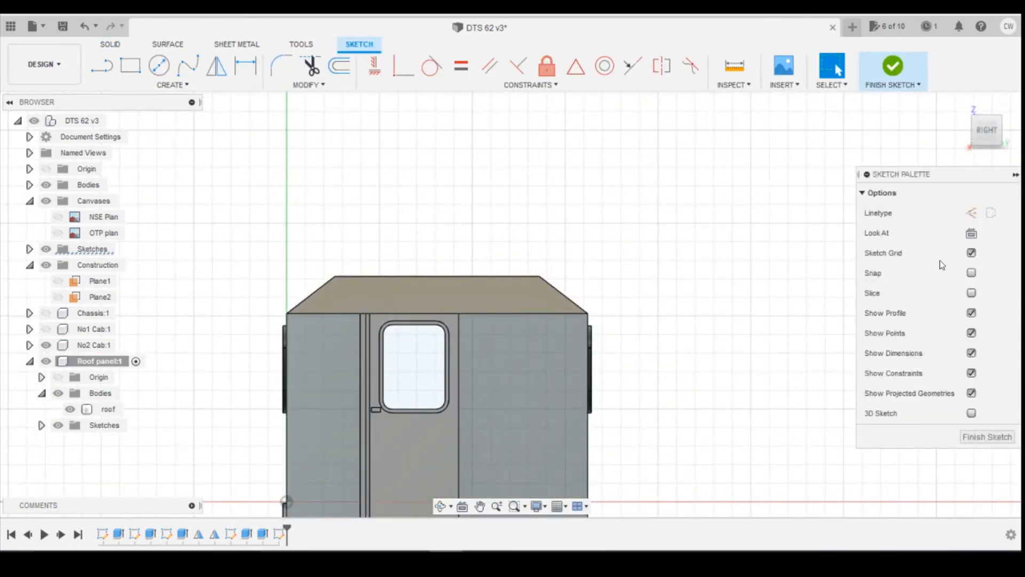
pyautogui.click(972, 294)
pyautogui.scroll(3, 452, 302)
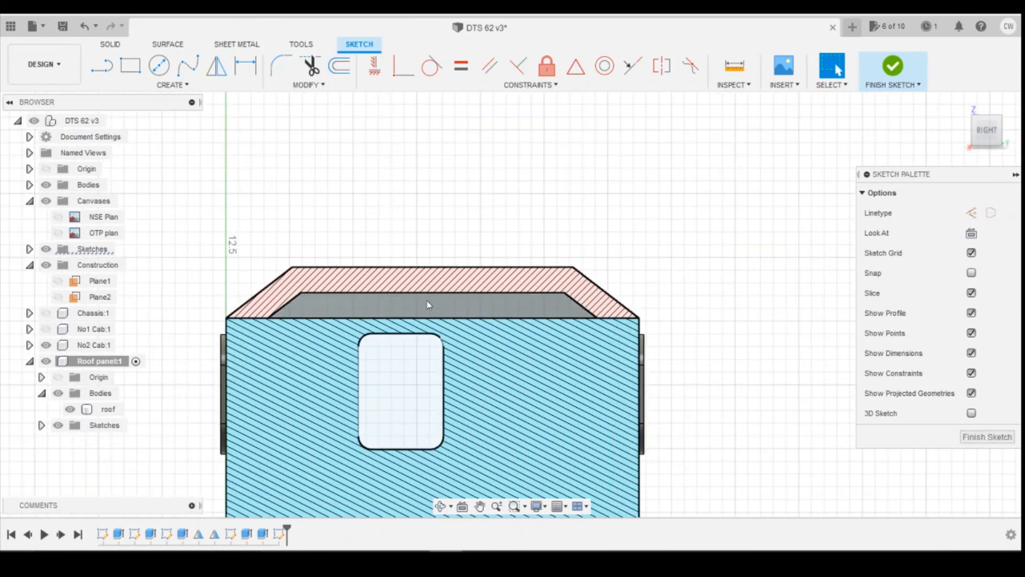
pyautogui.click(988, 437)
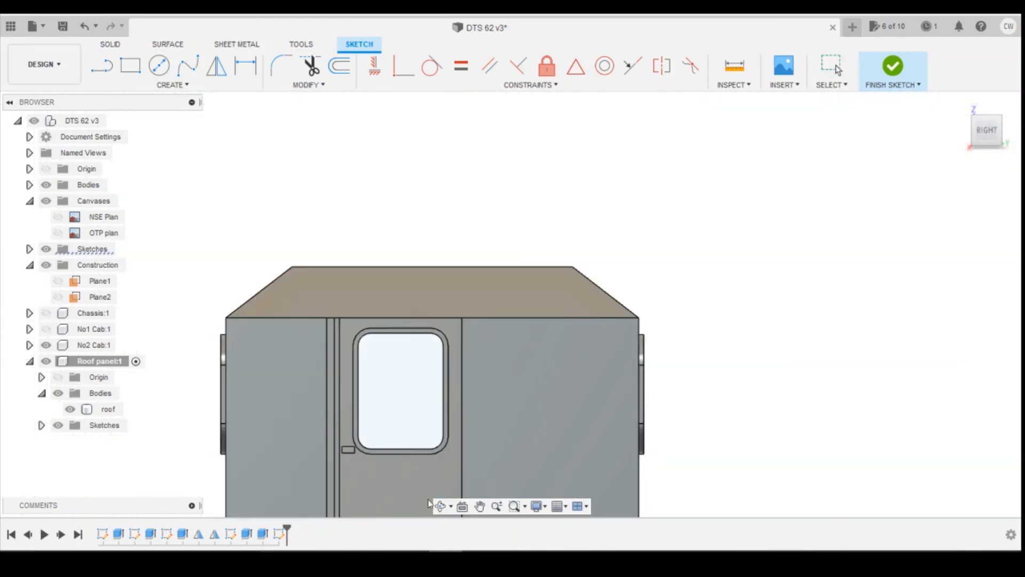
pyautogui.click(336, 399)
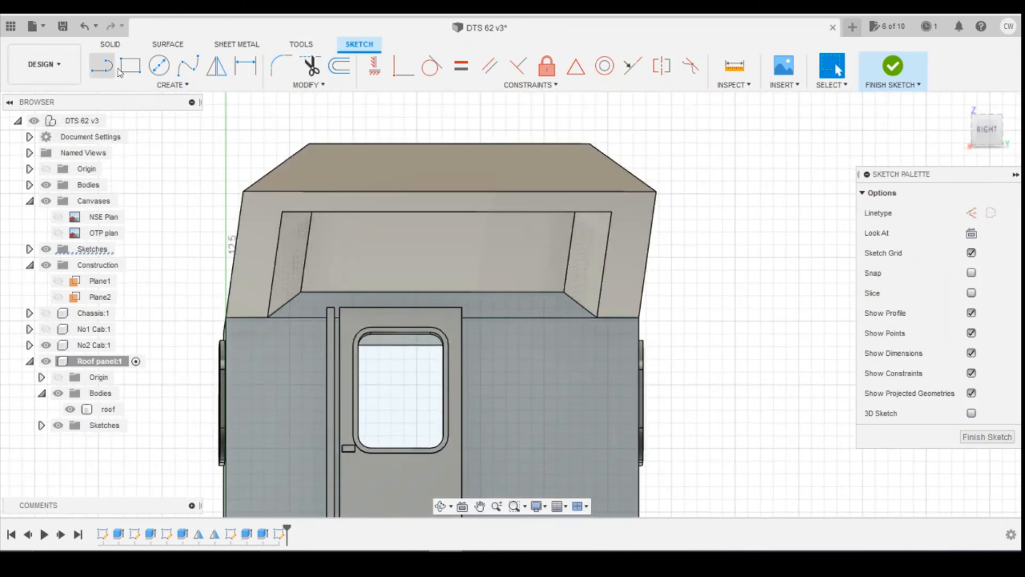
pyautogui.press('r')
pyautogui.click(563, 294)
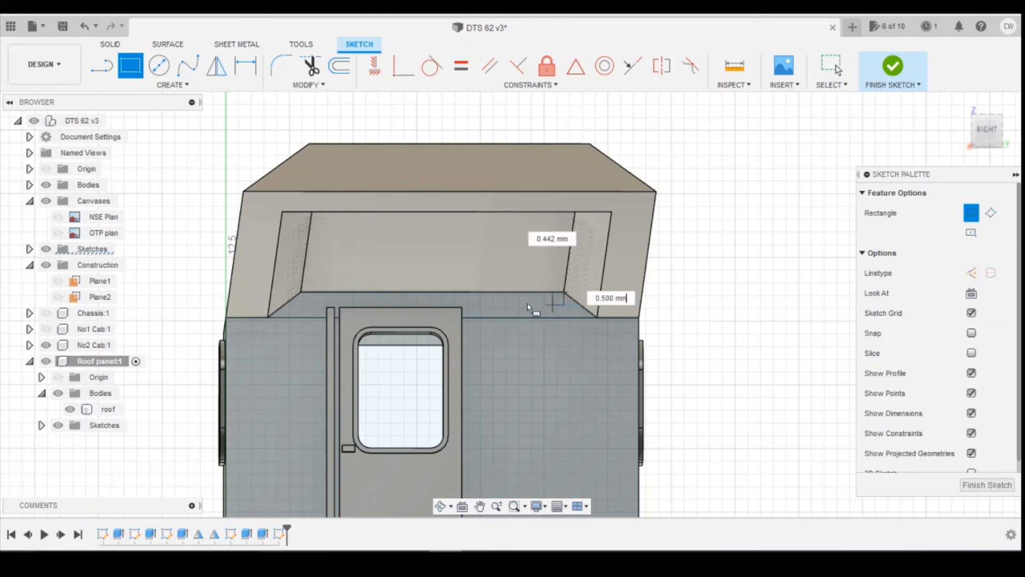
pyautogui.scroll(3, 504, 307)
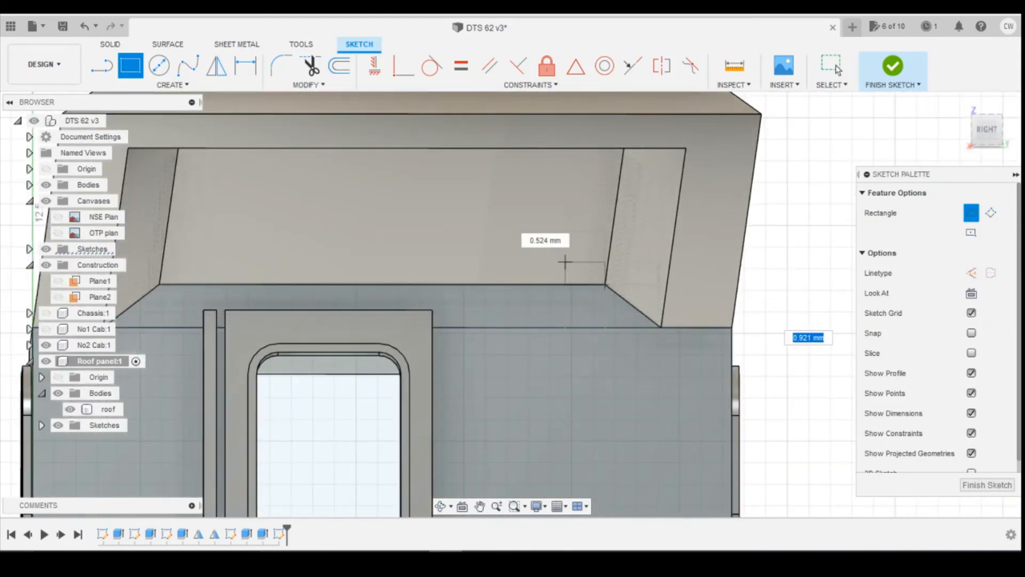
pyautogui.moveTo(998, 138)
pyautogui.mouseDown()
pyautogui.moveTo(1016, 136)
pyautogui.moveTo(1017, 123)
pyautogui.mouseUp()
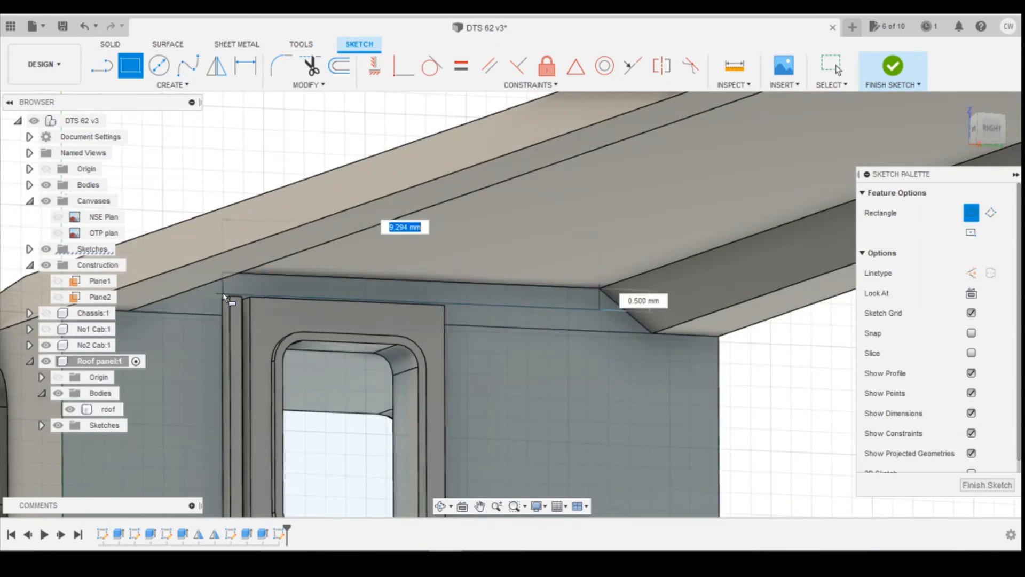
pyautogui.press('Escape')
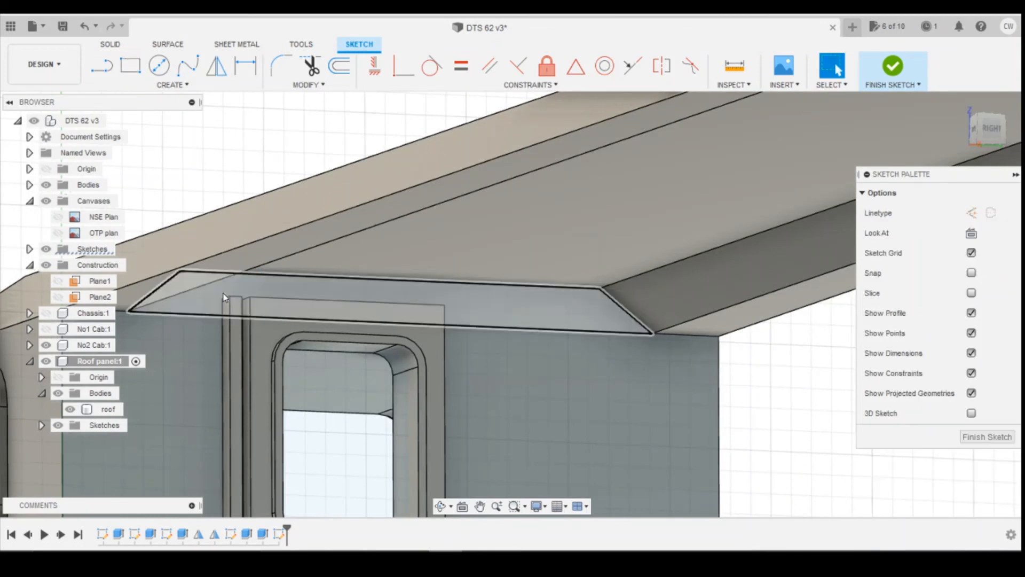
# Project the upper outer corner of the vertical strip beside the No2 cab's door into the sketch.
pyautogui.press('p')
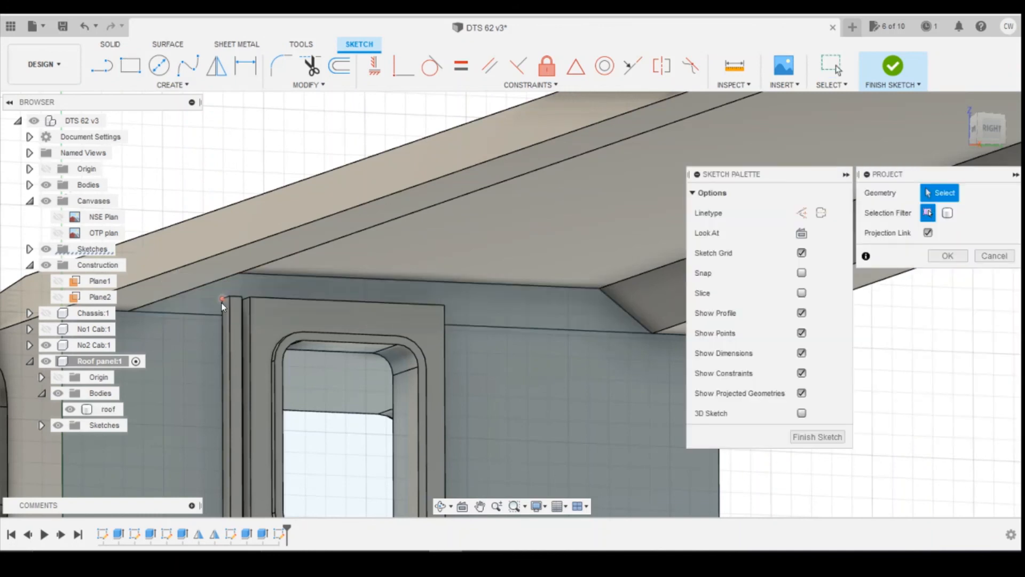
pyautogui.click(222, 300)
pyautogui.click(954, 258)
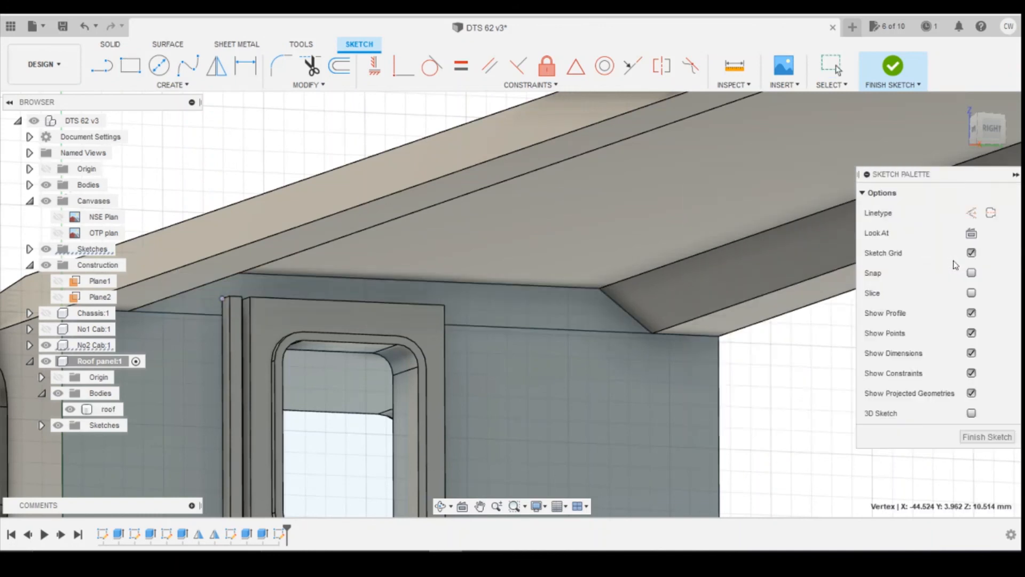
# Draw a two-point rectangle from the roof's inner corner to the projected point above the No2 cab's door.
pyautogui.click(131, 67)
pyautogui.press('Escape')
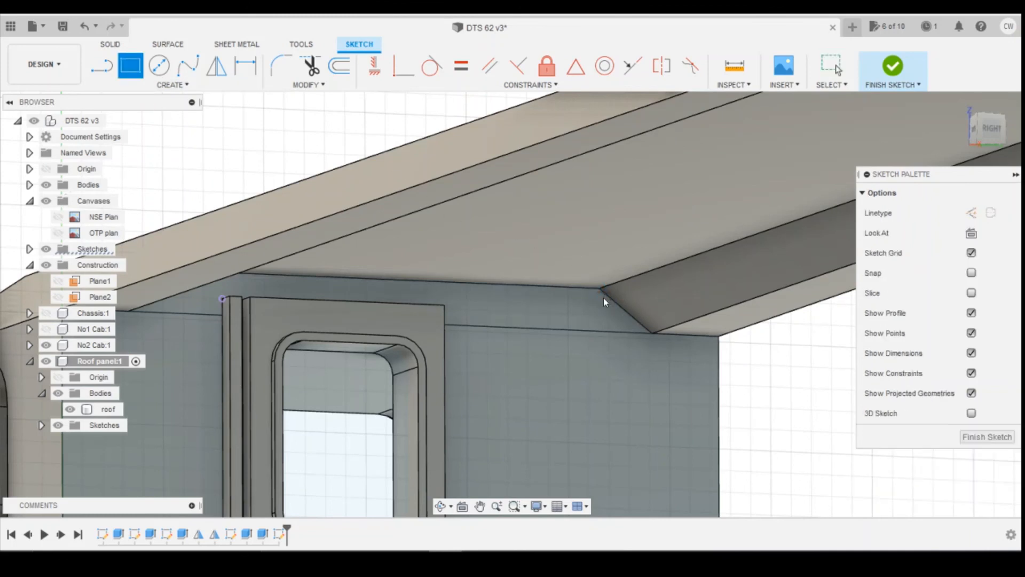
pyautogui.click(139, 70)
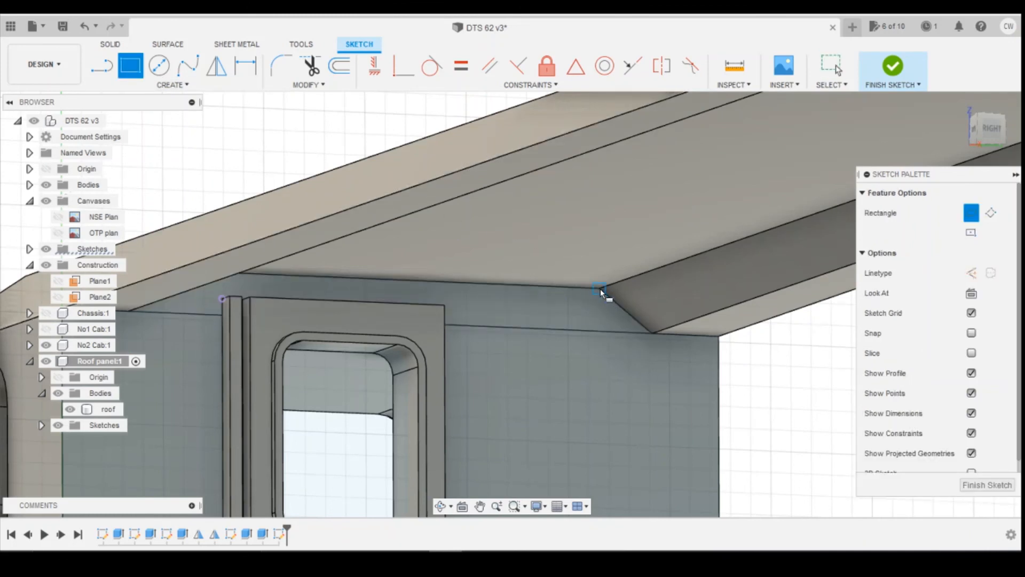
pyautogui.click(600, 288)
pyautogui.click(229, 301)
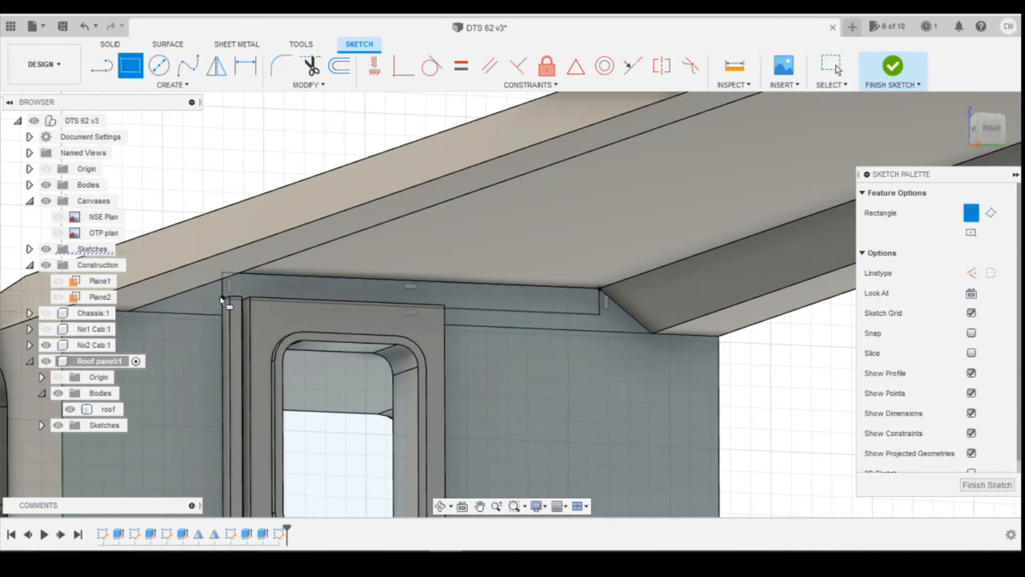
pyautogui.press('Escape')
# Extrude the rectangle 0.50 mm with the Join operation, hiding the No2 Cab so that it joins only the roof body.
pyautogui.click(531, 305)
pyautogui.rightClick(531, 305)
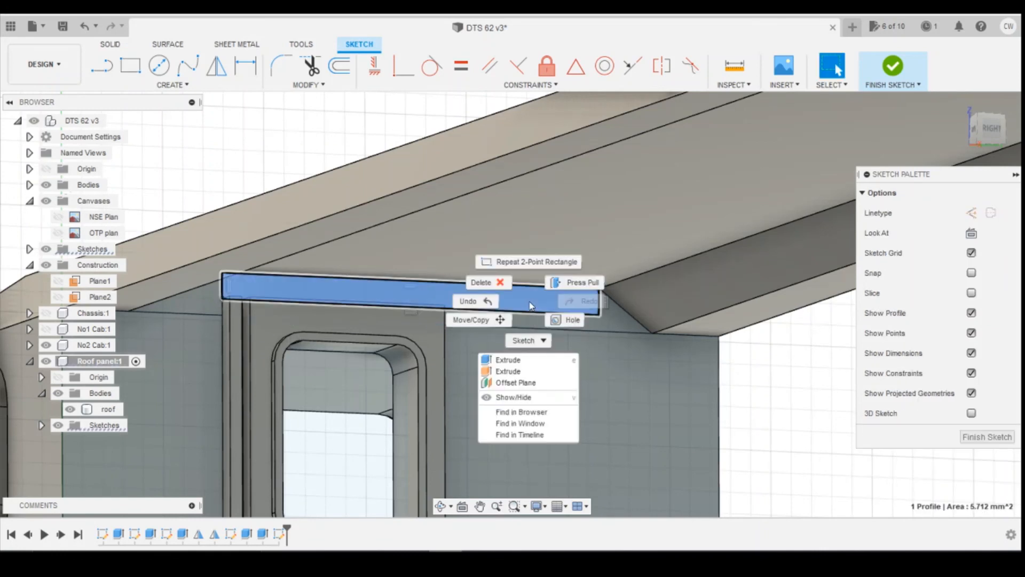
pyautogui.click(508, 360)
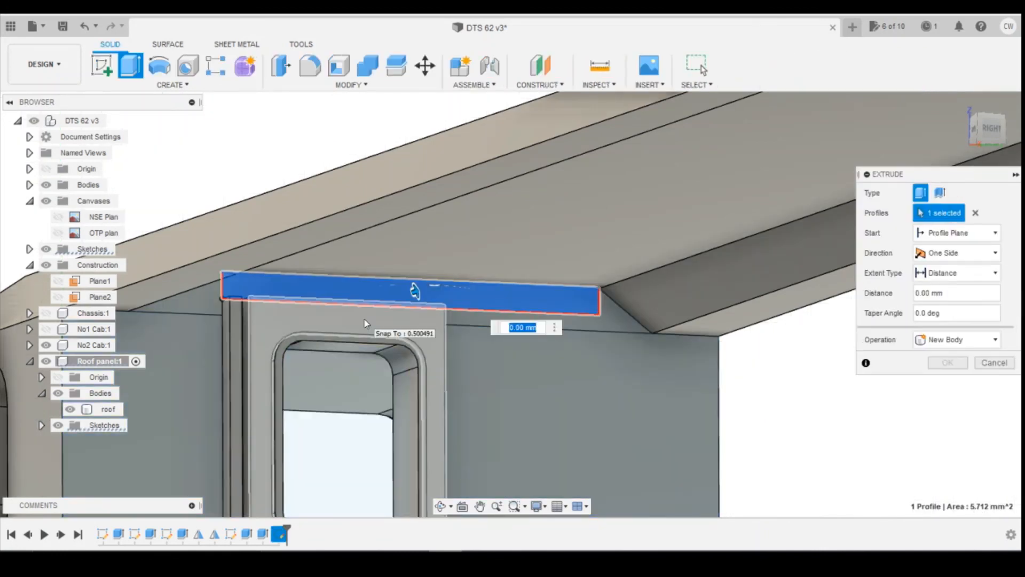
pyautogui.click(364, 320)
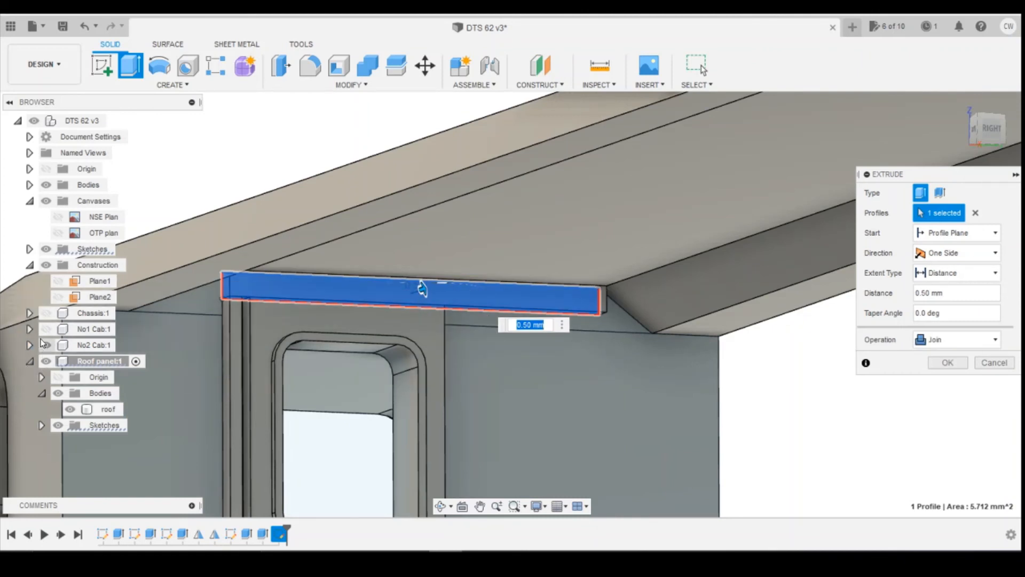
pyautogui.click(46, 346)
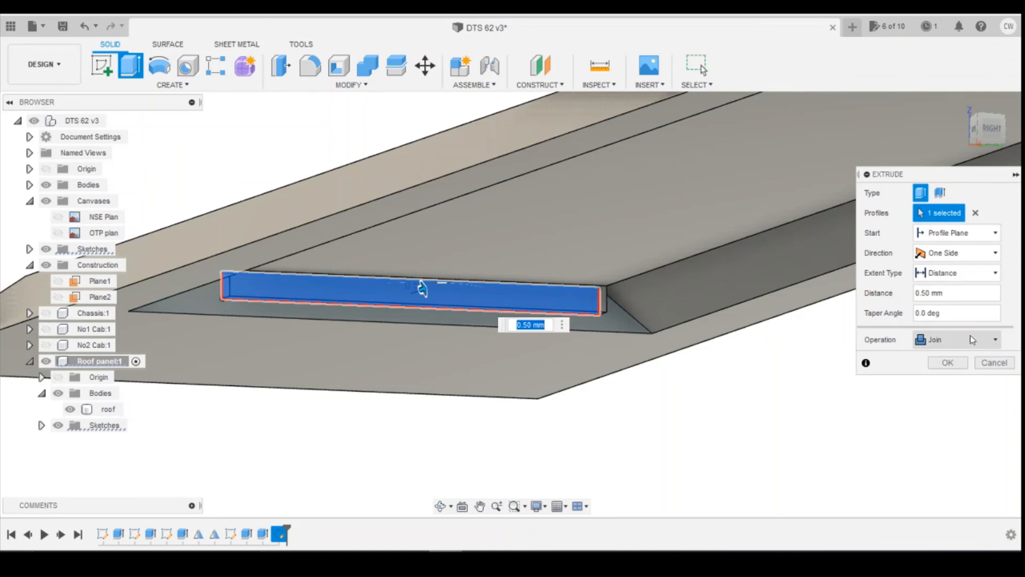
pyautogui.click(948, 363)
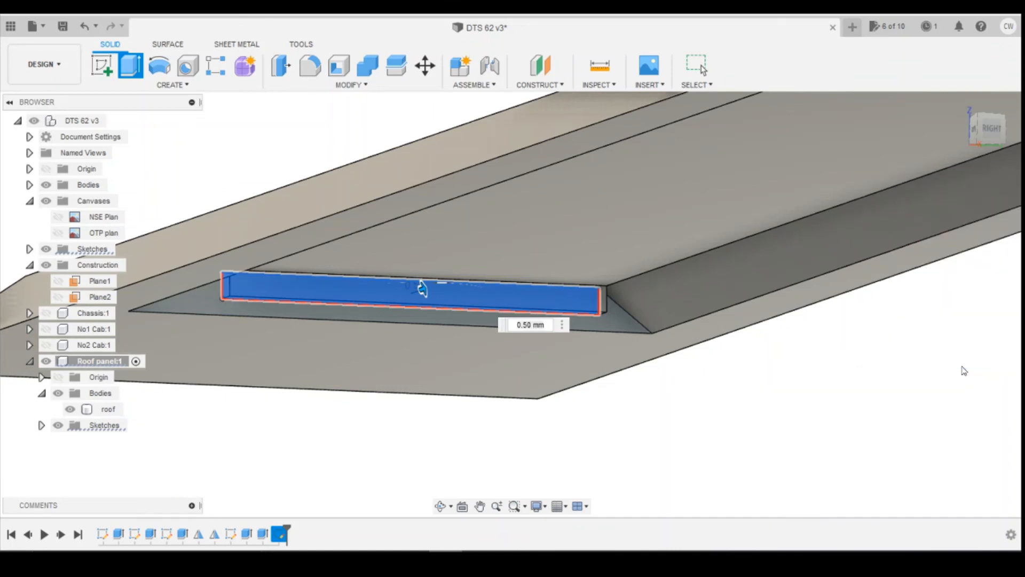
pyautogui.click(393, 310)
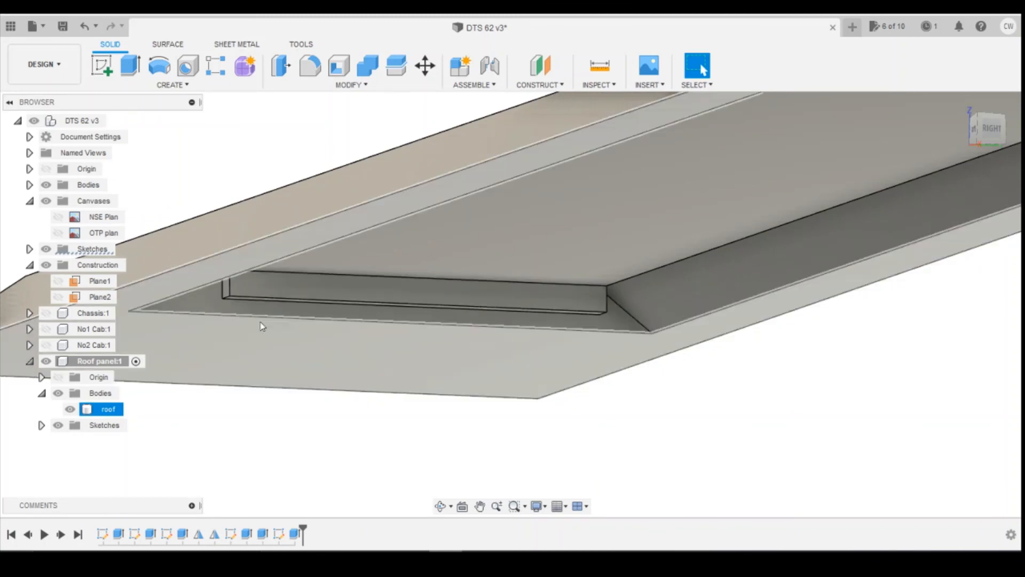
# Show the No2 Cab and No1 Cab components again.
pyautogui.scroll(-3, 262, 327)
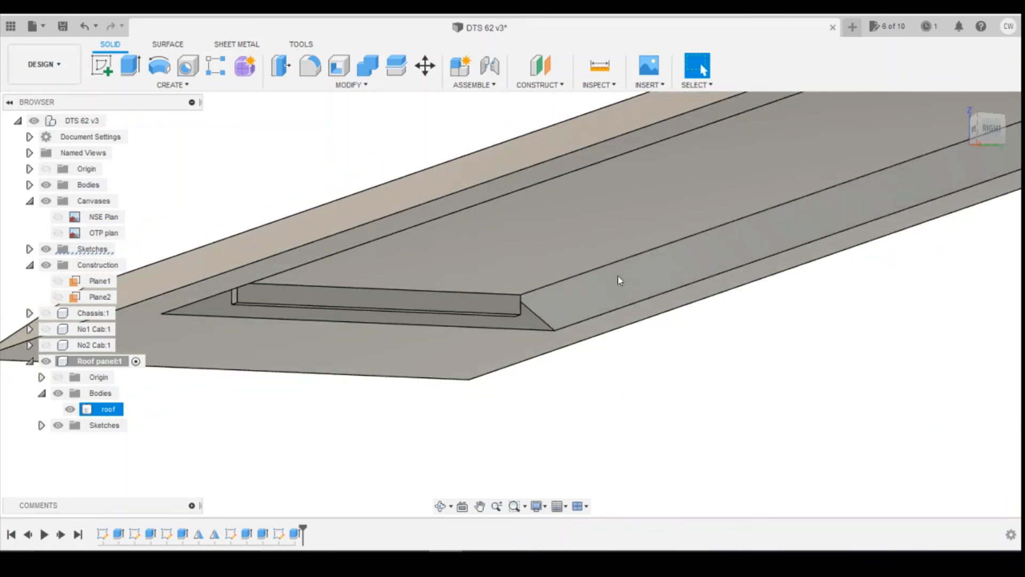
pyautogui.click(46, 345)
pyautogui.click(46, 329)
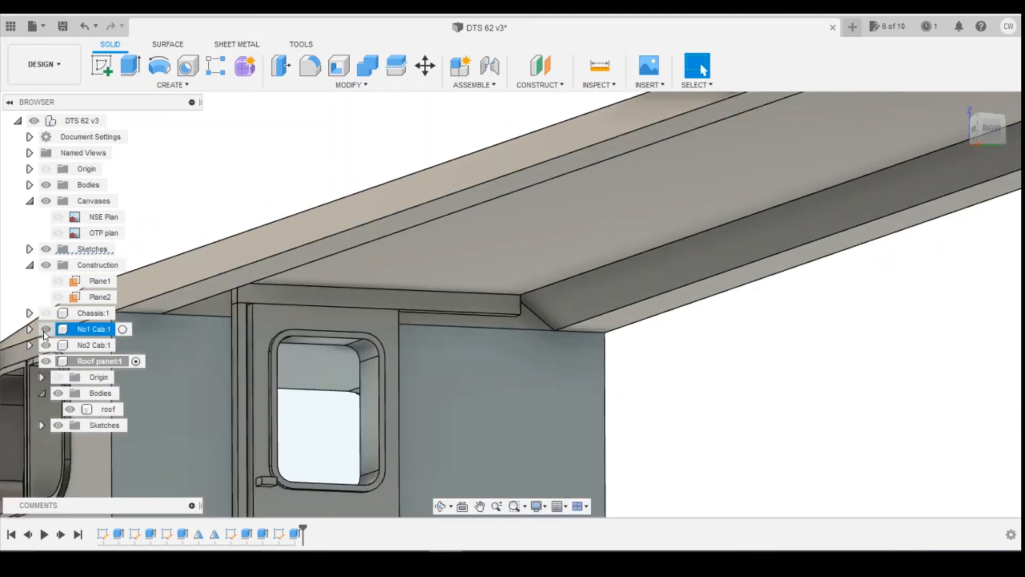
# Start a sketch on the roof's inner end face above the No1 cab's door.
pyautogui.moveTo(978, 140)
pyautogui.mouseDown()
pyautogui.moveTo(1022, 140)
pyautogui.moveTo(1009, 140)
pyautogui.mouseUp()
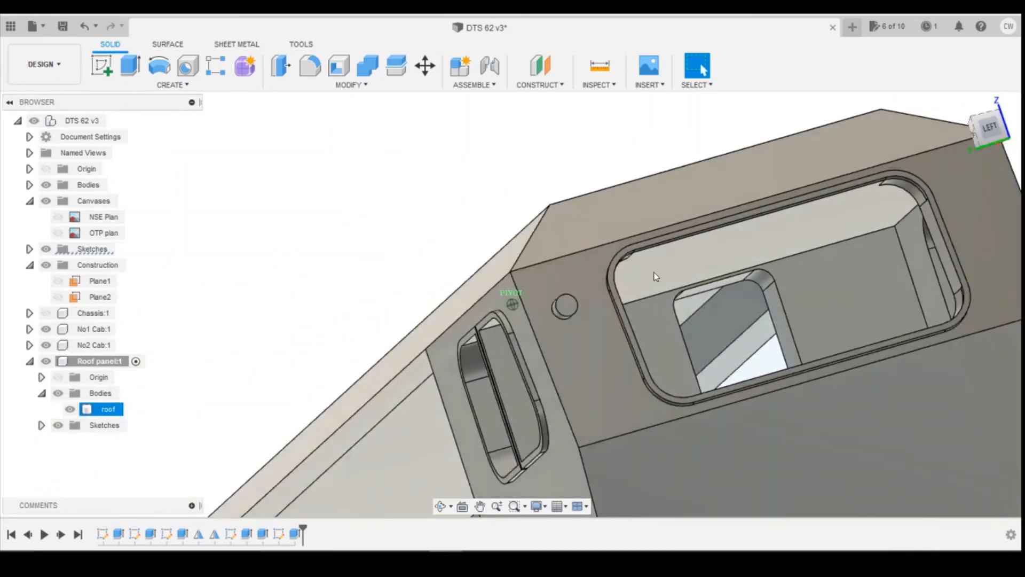
pyautogui.scroll(-3, 417, 294)
pyautogui.click(425, 270)
pyautogui.scroll(-5, 425, 270)
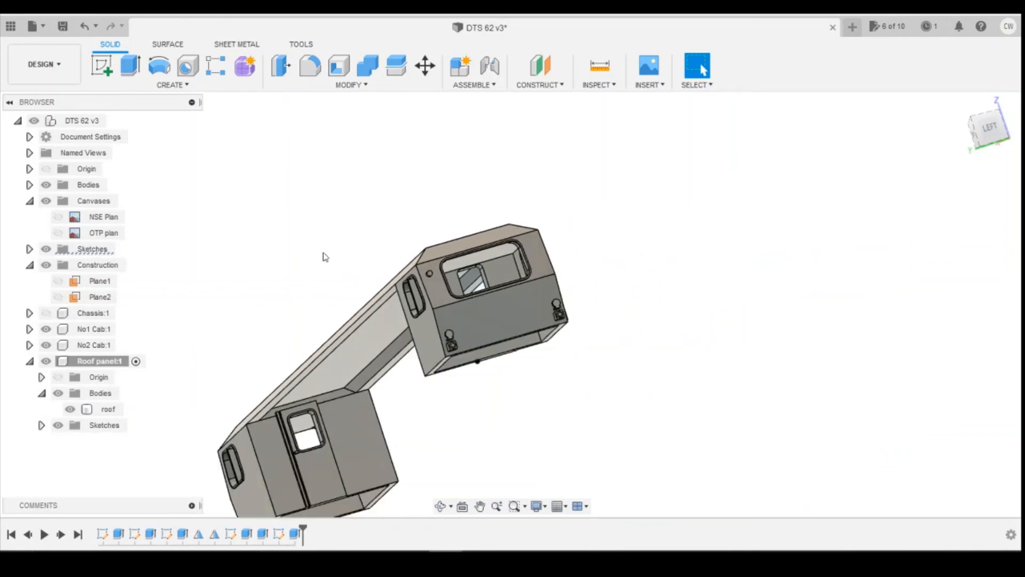
pyautogui.scroll(5, 323, 395)
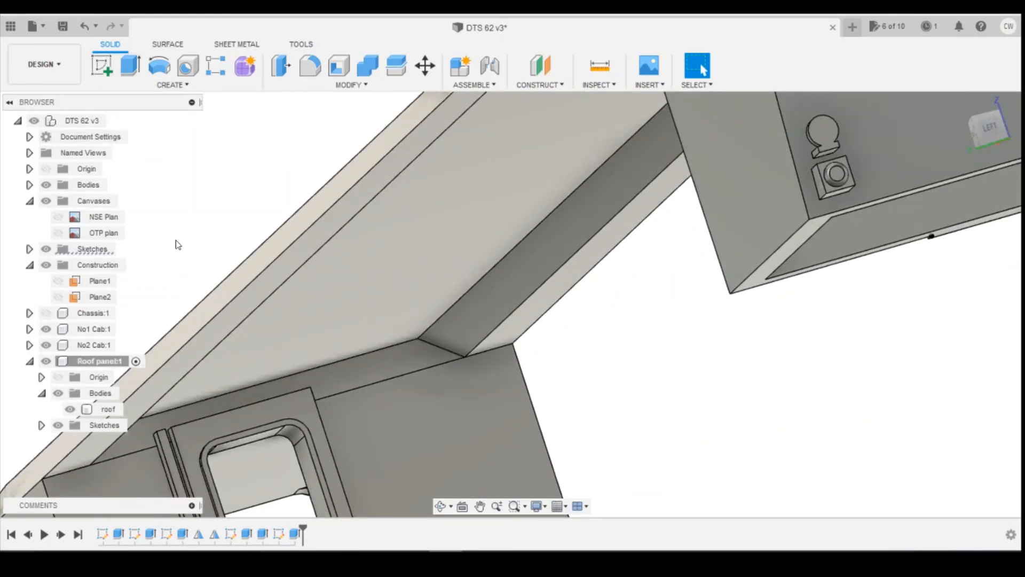
pyautogui.click(102, 65)
pyautogui.click(383, 367)
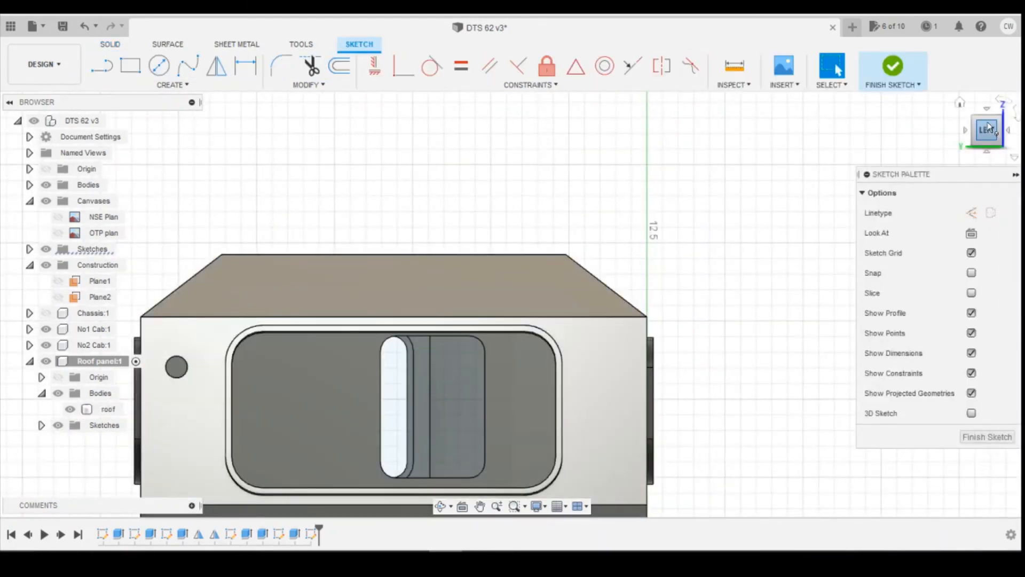
# Project the upper outer corner of the vertical strip beside the No1 cab's door into the sketch.
pyautogui.moveTo(990, 133); pyautogui.dragTo(981, 132)
pyautogui.press('p')
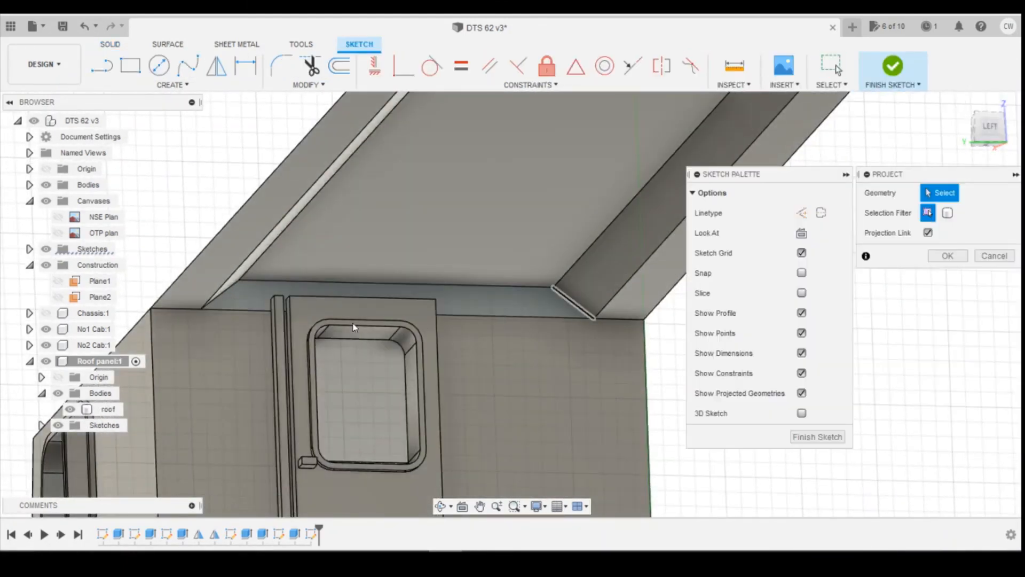
pyautogui.click(262, 304)
pyautogui.scroll(2, 262, 306)
pyautogui.click(287, 293)
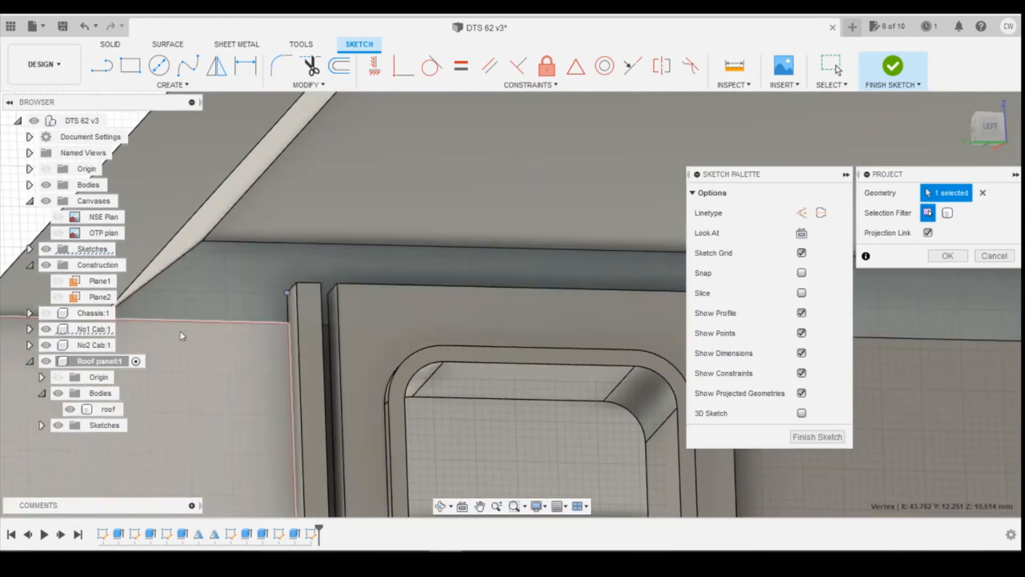
pyautogui.scroll(-2, 164, 264)
pyautogui.scroll(-2, 164, 264)
# Draw a two-point rectangle from the roof's inner corner to the projected point above the No1 cab's door, and hide the No1 Cab.
pyautogui.press('r')
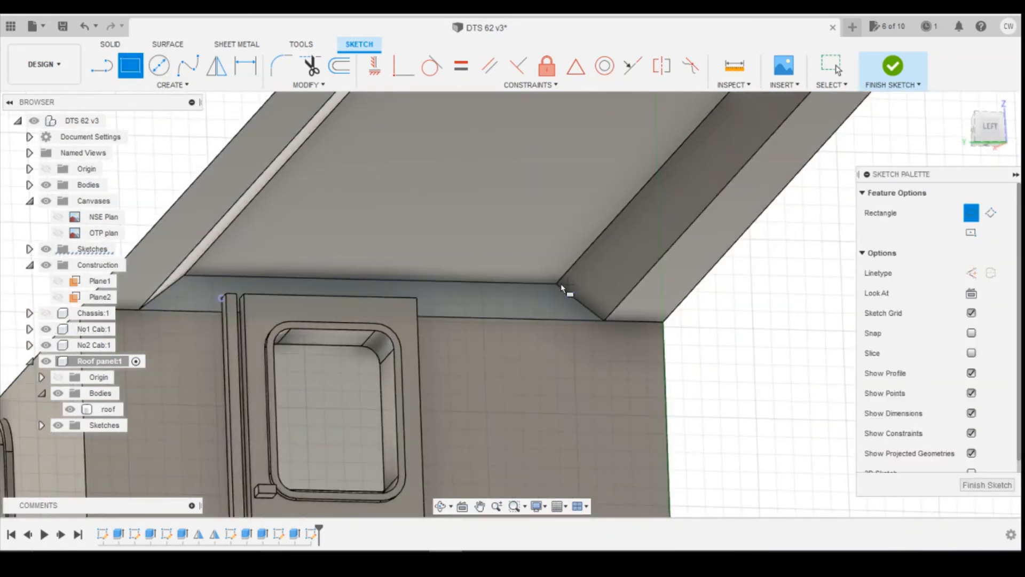
pyautogui.click(222, 297)
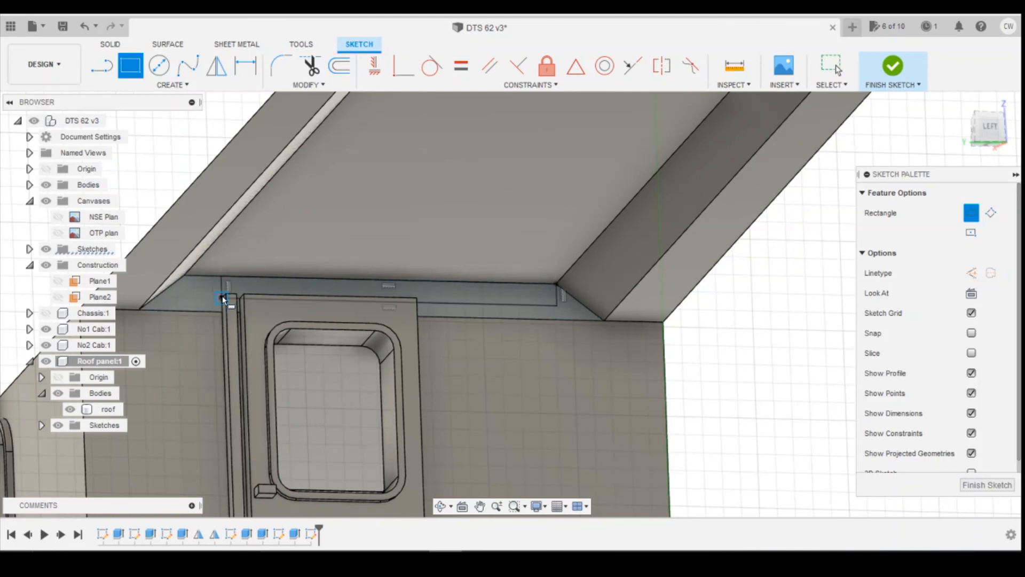
pyautogui.click(47, 329)
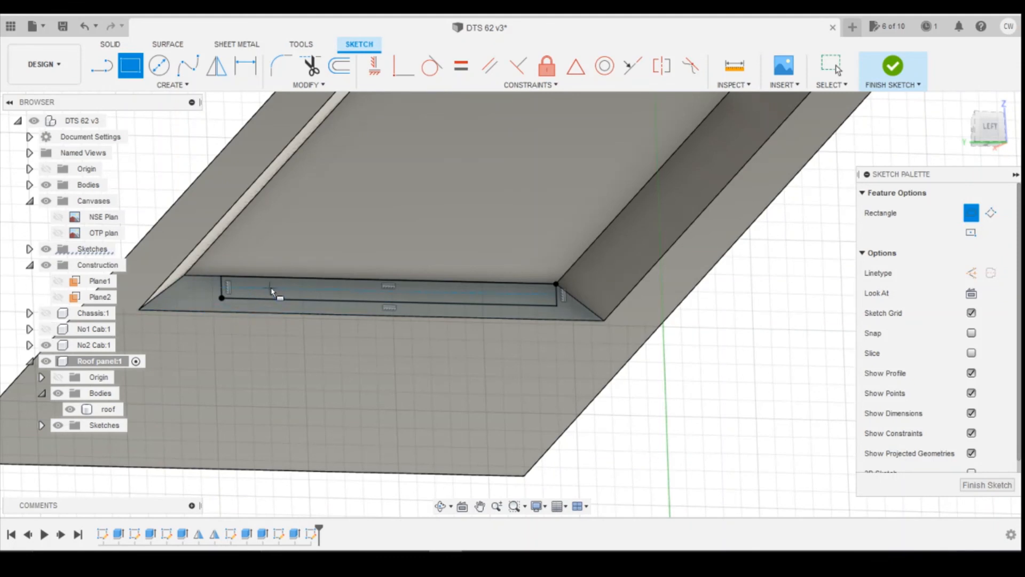
# Extrude the rectangle above the No1 cab's door by 0.50 mm and join it to the roof as a door rail.
pyautogui.press('Escape')
pyautogui.click(46, 330)
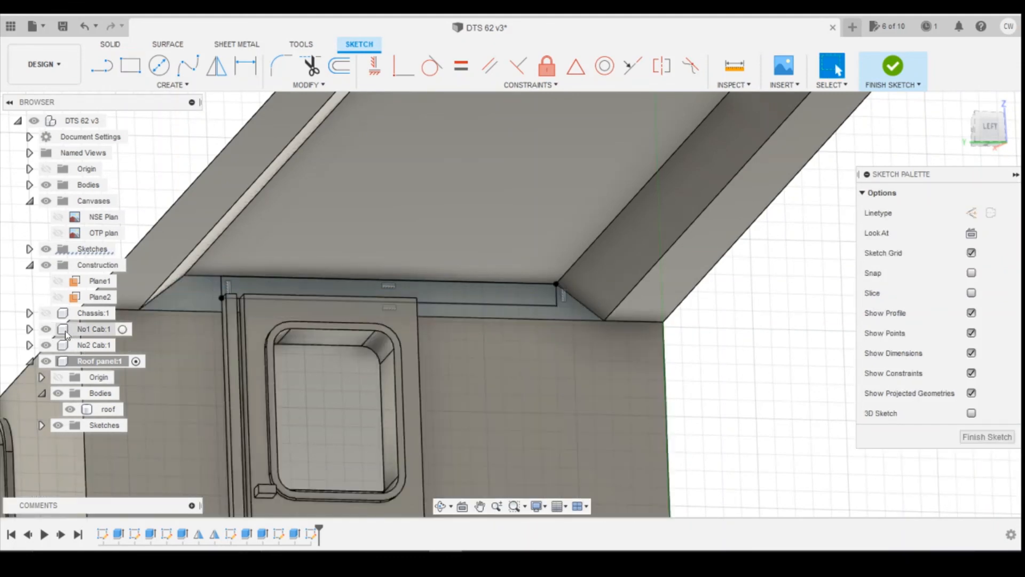
pyautogui.rightClick(286, 284)
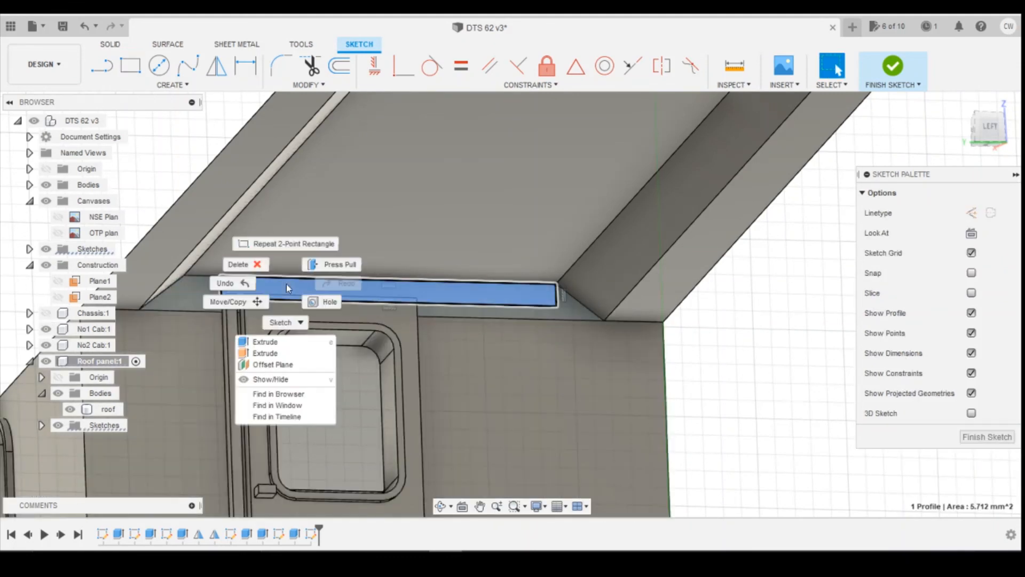
pyautogui.click(265, 346)
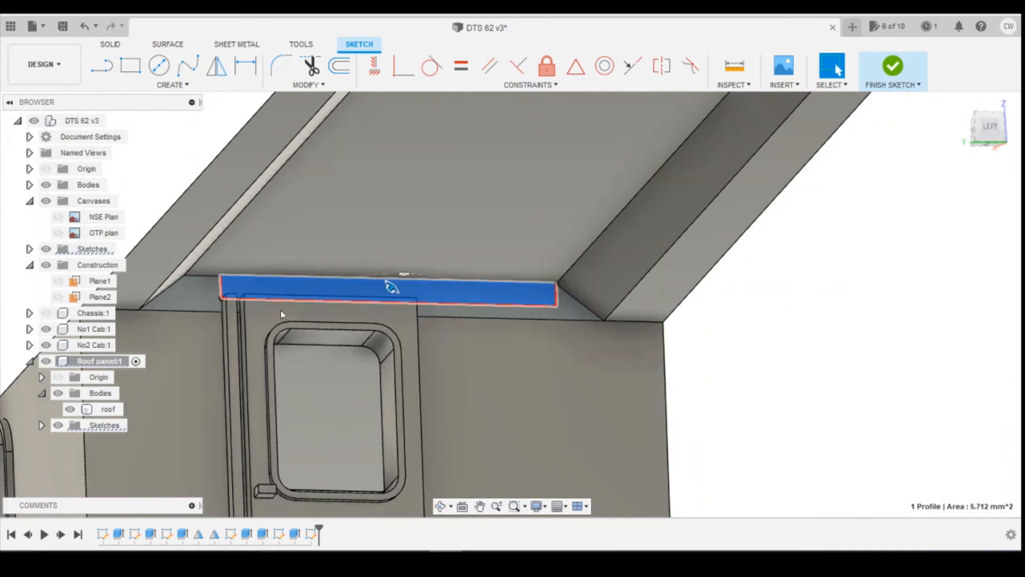
pyautogui.click(46, 329)
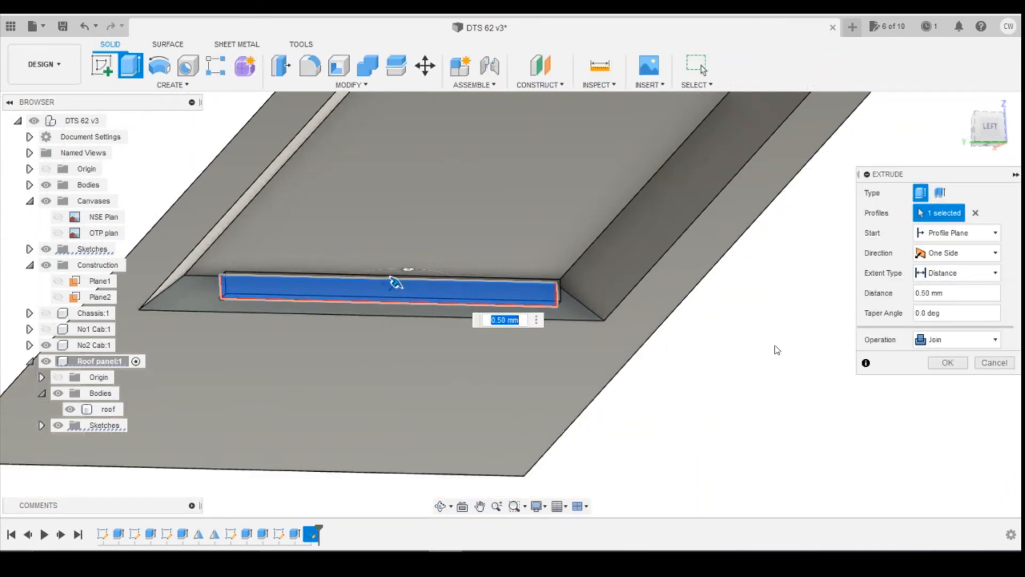
pyautogui.click(948, 363)
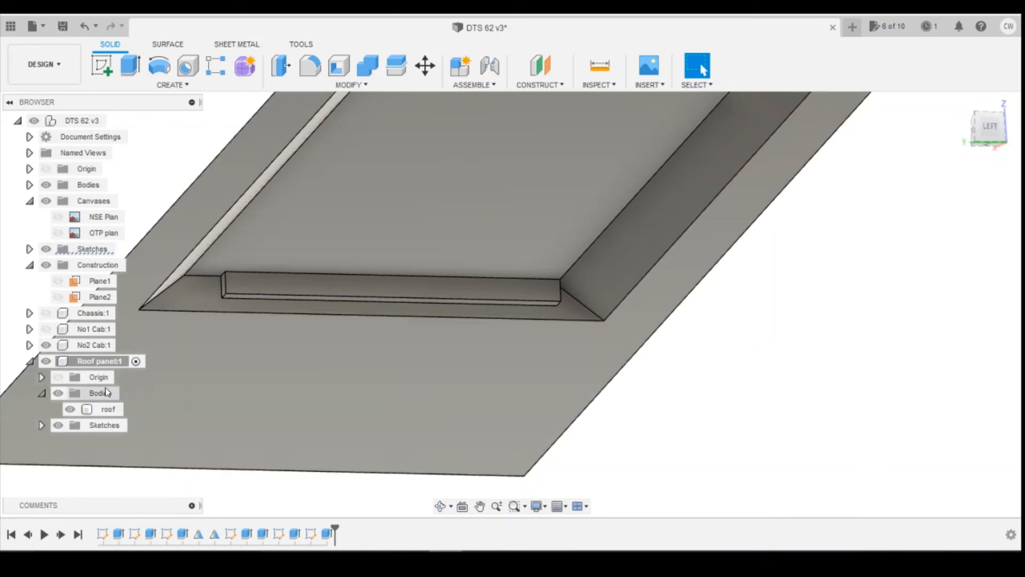
# Show the No1 Cab and Chassis components again to inspect the complete vehicle.
pyautogui.click(46, 330)
pyautogui.scroll(-10, 387, 339)
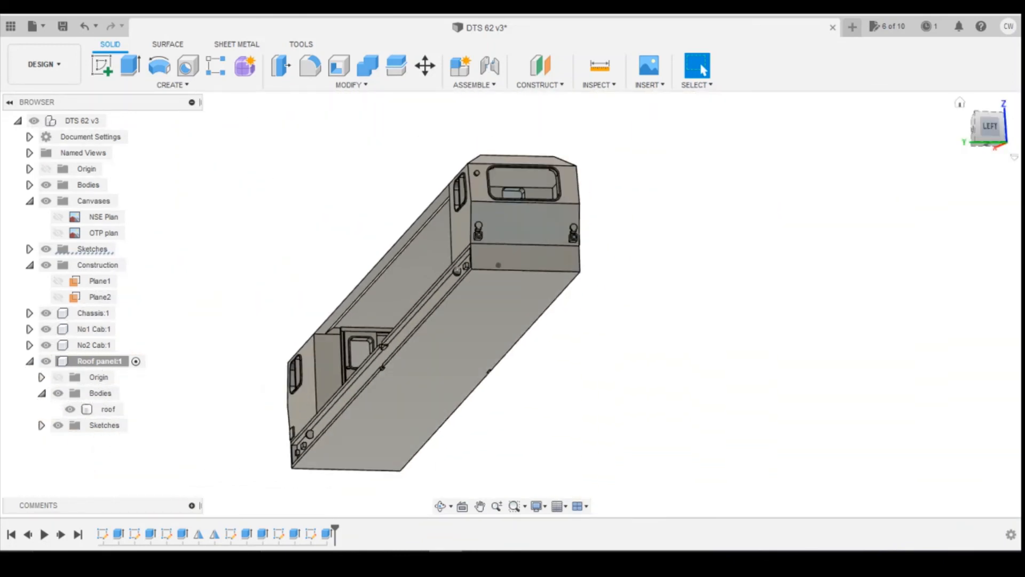
pyautogui.moveTo(992, 127)
pyautogui.mouseDown()
pyautogui.moveTo(1020, 143)
pyautogui.moveTo(1017, 128)
pyautogui.moveTo(1004, 147)
pyautogui.moveTo(1020, 141)
pyautogui.moveTo(1002, 133)
pyautogui.moveTo(1007, 122)
pyautogui.moveTo(981, 124)
pyautogui.mouseUp()
pyautogui.scroll(-2, 593, 255)
pyautogui.scroll(1, 497, 281)
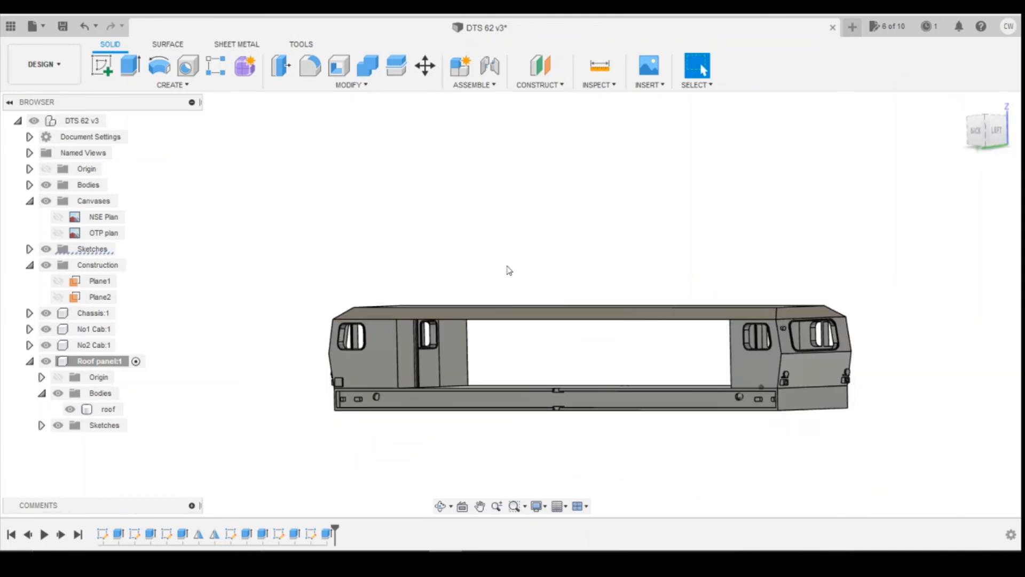